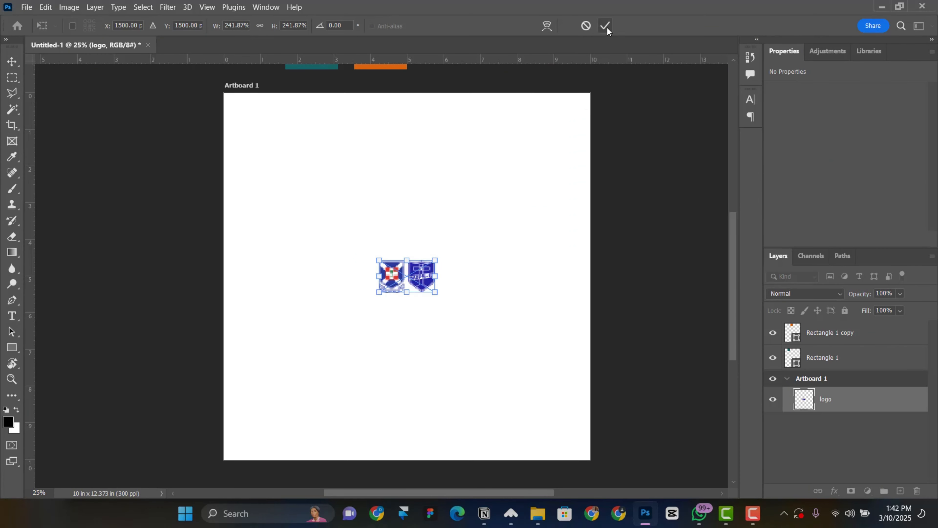
# Move the two crest logos to the top of Artboard 1 and type a PCG text line beneath them
pyautogui.moveTo(446, 272); pyautogui.dragTo(446, 140)
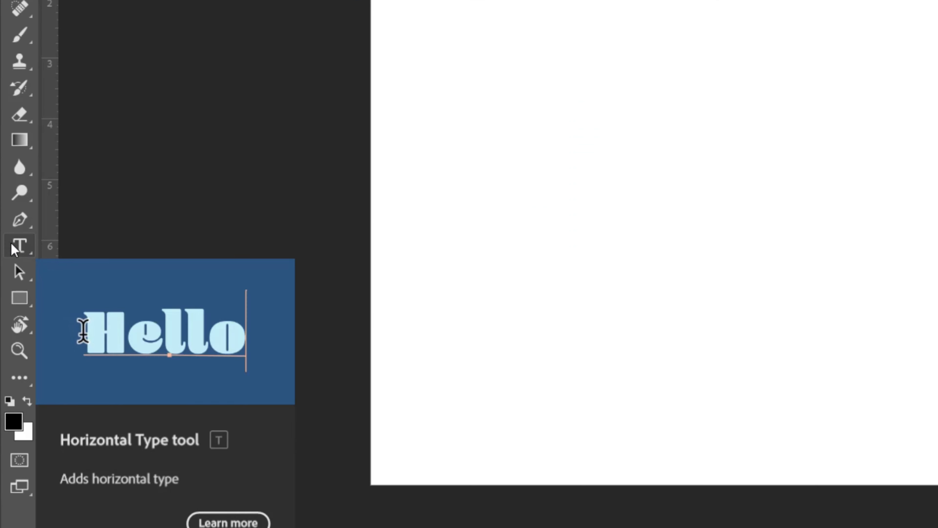
pyautogui.click(12, 245)
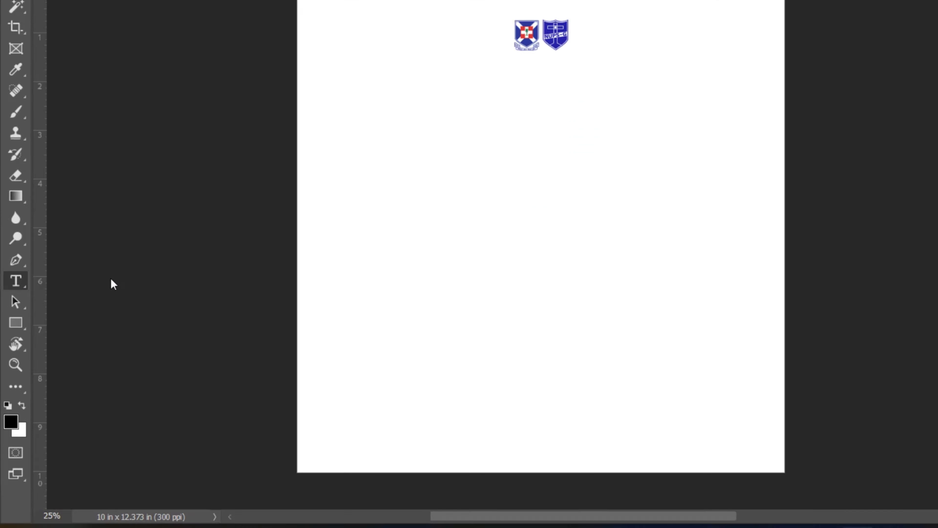
pyautogui.click(406, 164)
pyautogui.press('BackSpace')
pyautogui.write('PCG')
pyautogui.click(12, 61)
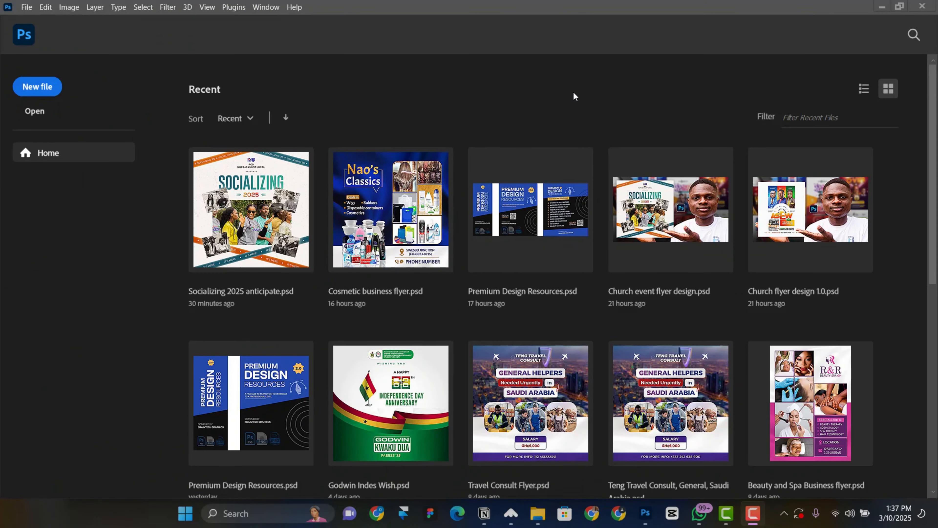
# Start a new document with its size measured in inches and a 10-inch height
pyautogui.click(43, 90)
pyautogui.moveTo(633, 39); pyautogui.dragTo(633, 56)
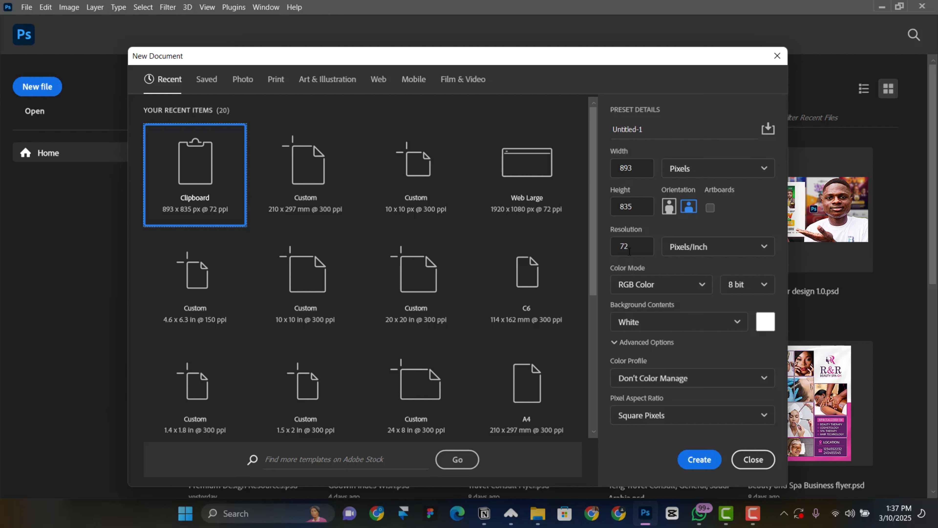
pyautogui.click(640, 167)
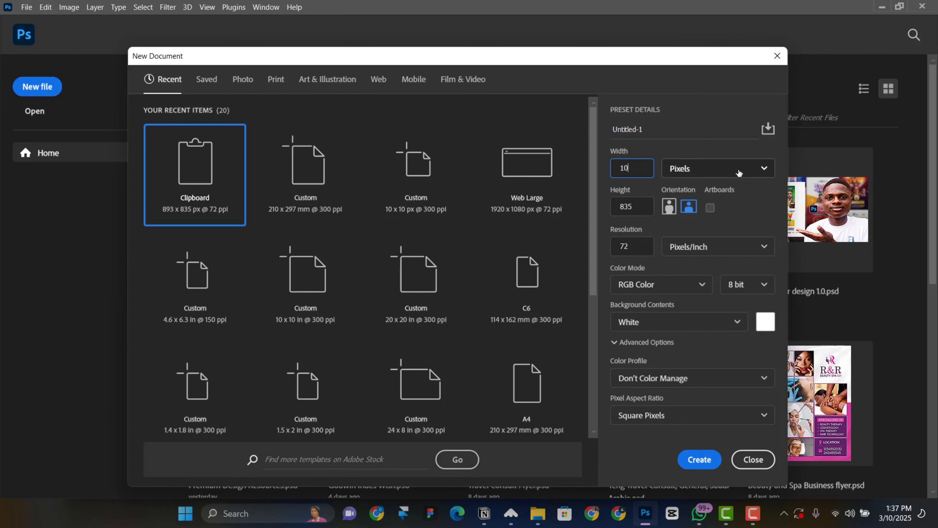
pyautogui.click(711, 165)
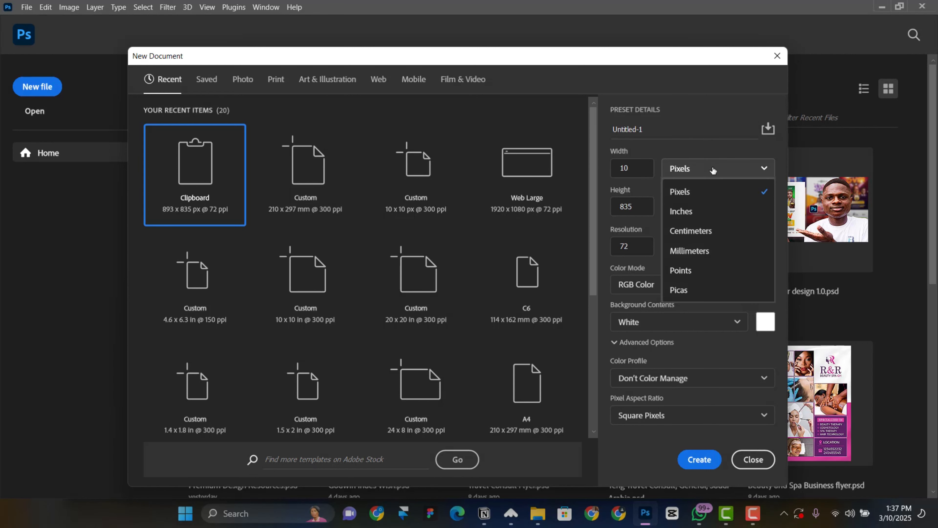
pyautogui.click(704, 212)
pyautogui.click(645, 206)
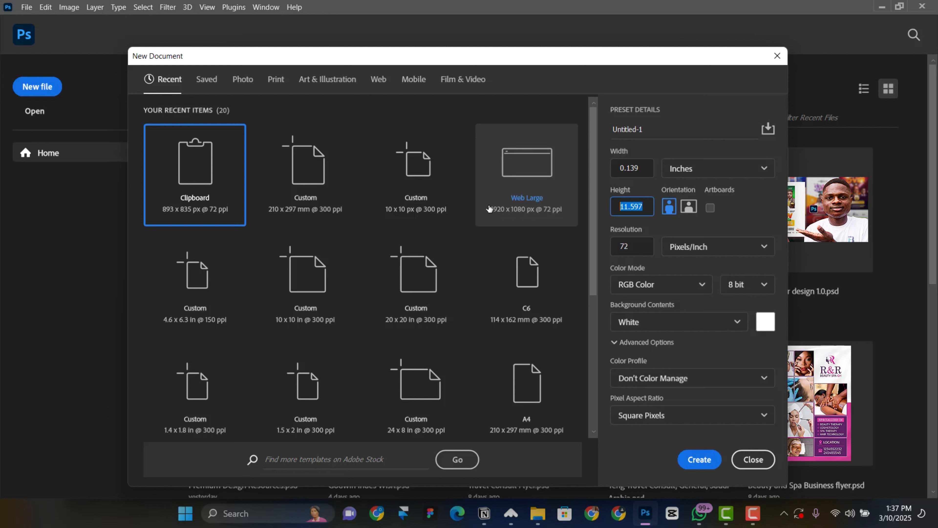
pyautogui.write('10')
pyautogui.click(643, 165)
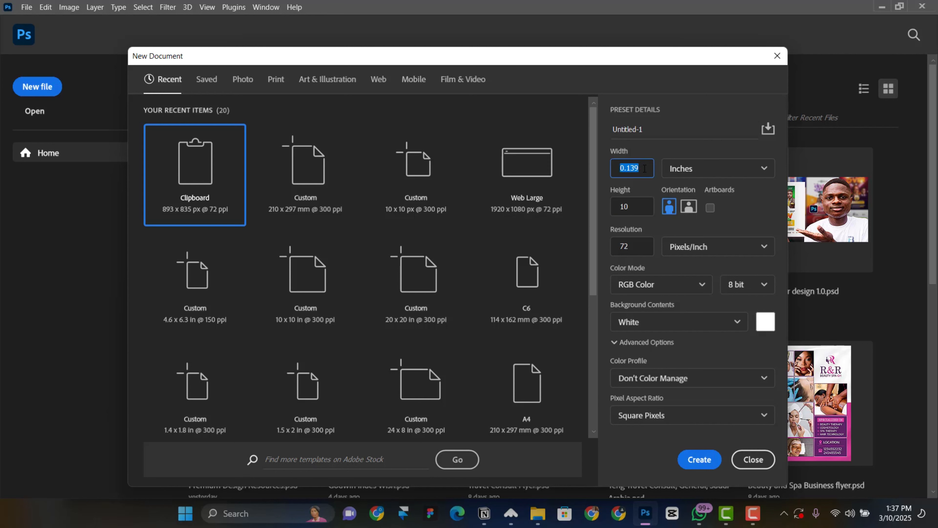
pyautogui.write('110')
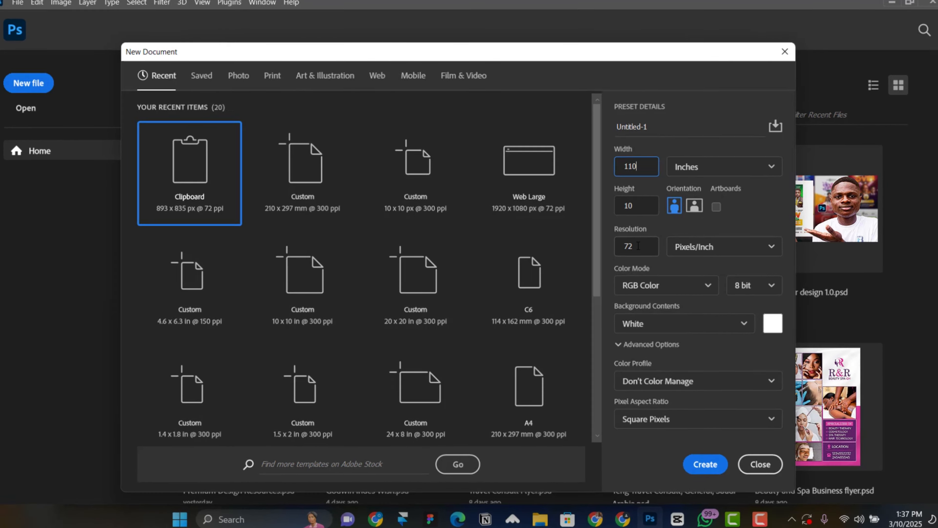
# Set resolution to 300 ppi, width to 10 in, and portrait with artboards, then create it
pyautogui.click(638, 246)
pyautogui.write('300')
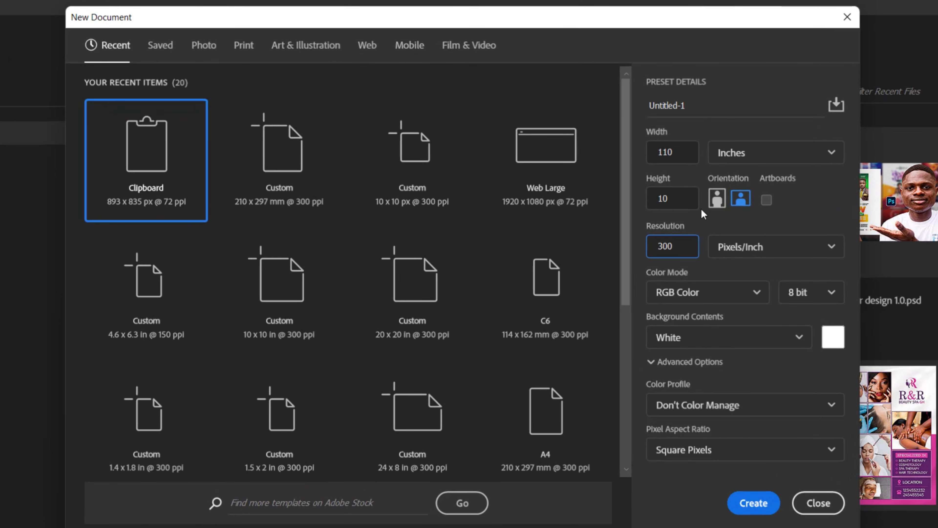
pyautogui.click(672, 152)
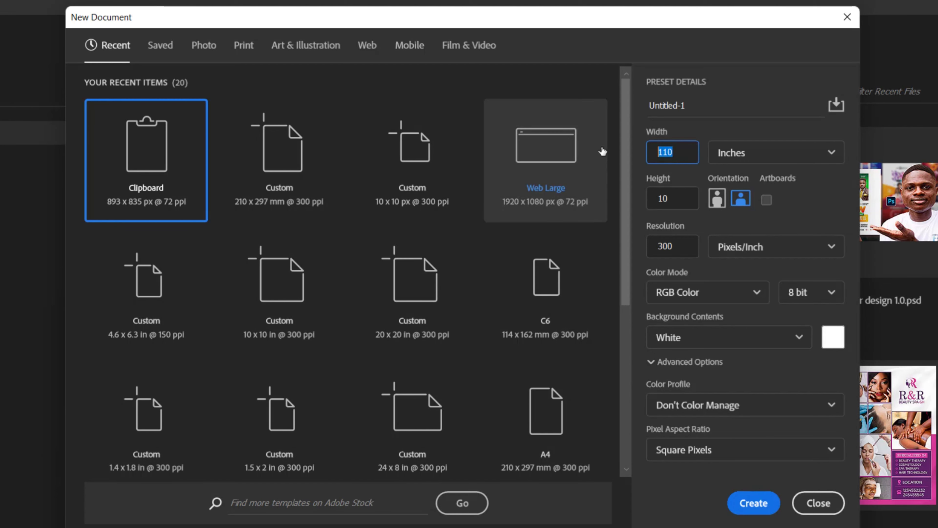
pyautogui.write('10')
pyautogui.click(717, 198)
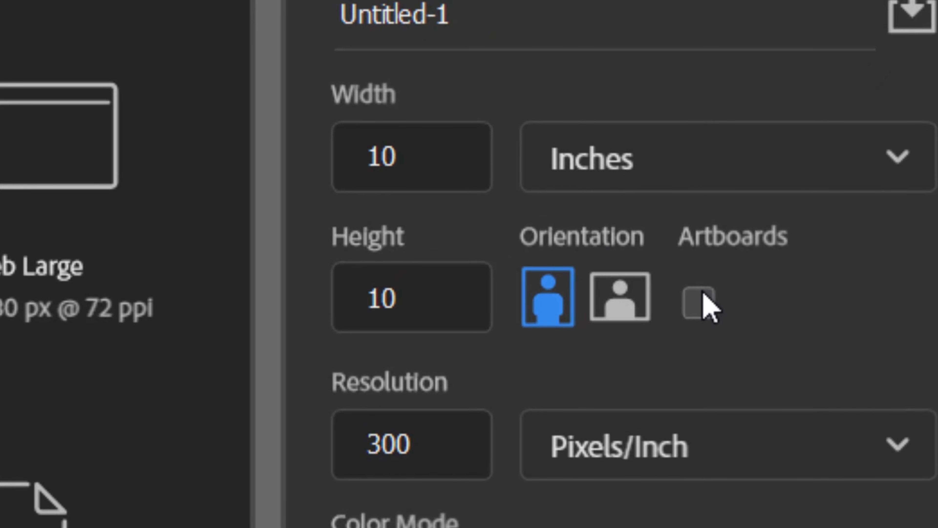
pyautogui.click(705, 305)
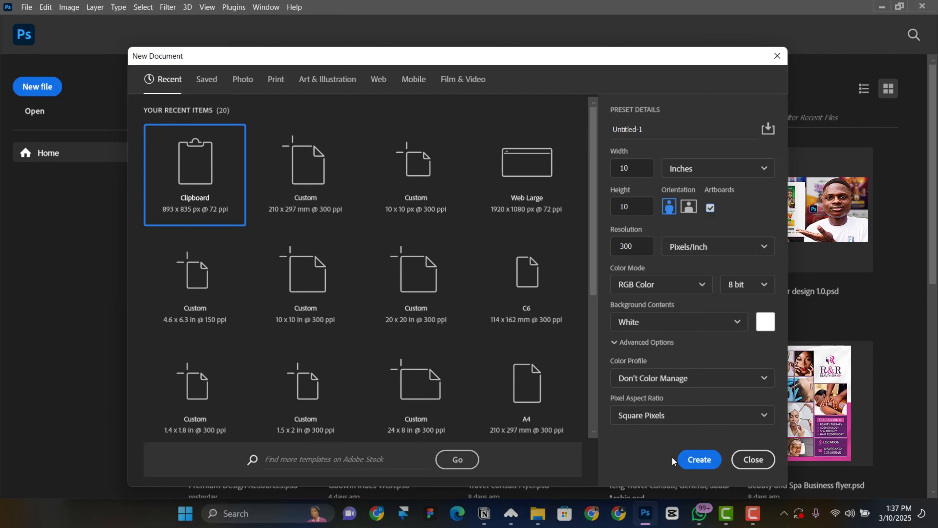
pyautogui.click(690, 460)
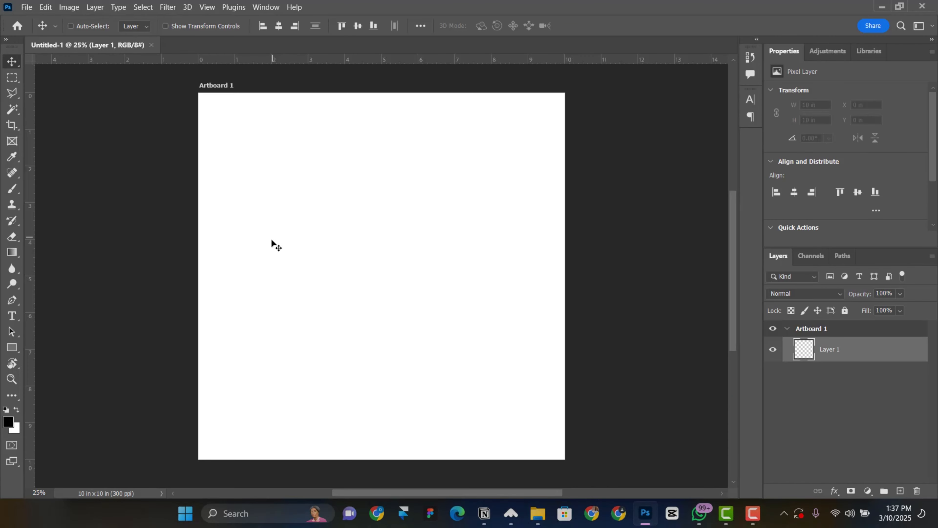
# Zoom out and place the Socializing 2025 anticipate flyer as an embedded image
pyautogui.moveTo(233, 242); pyautogui.dragTo(307, 242)
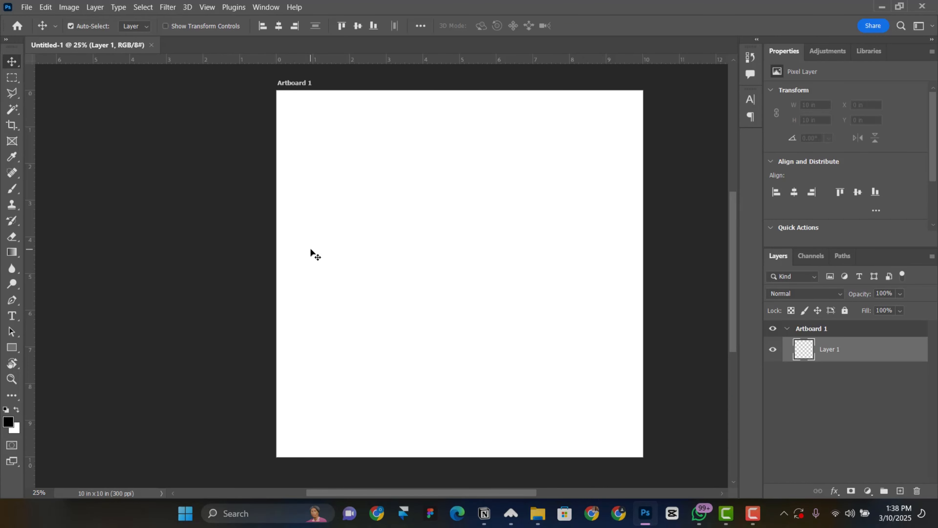
pyautogui.hotkey('ctrl', '-')
pyautogui.moveTo(392, 192); pyautogui.dragTo(311, 294)
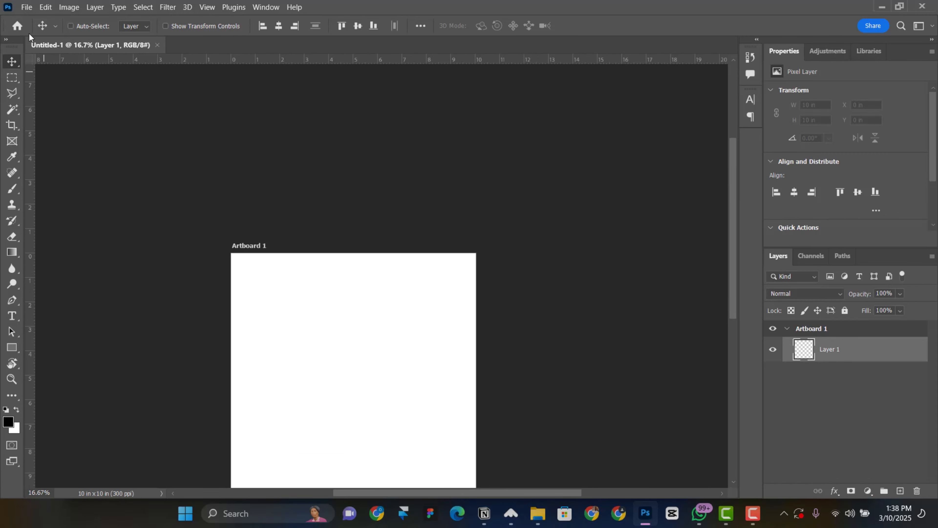
pyautogui.click(26, 7)
pyautogui.click(64, 237)
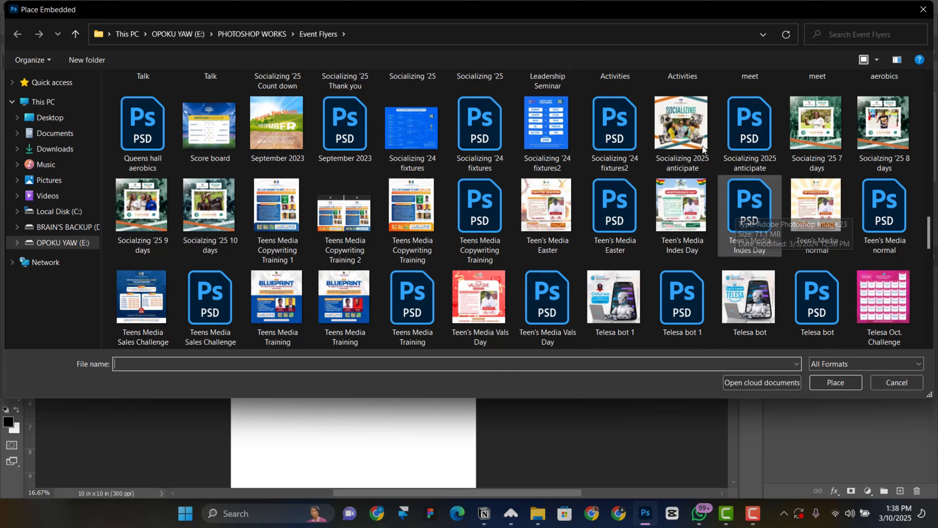
pyautogui.click(686, 131)
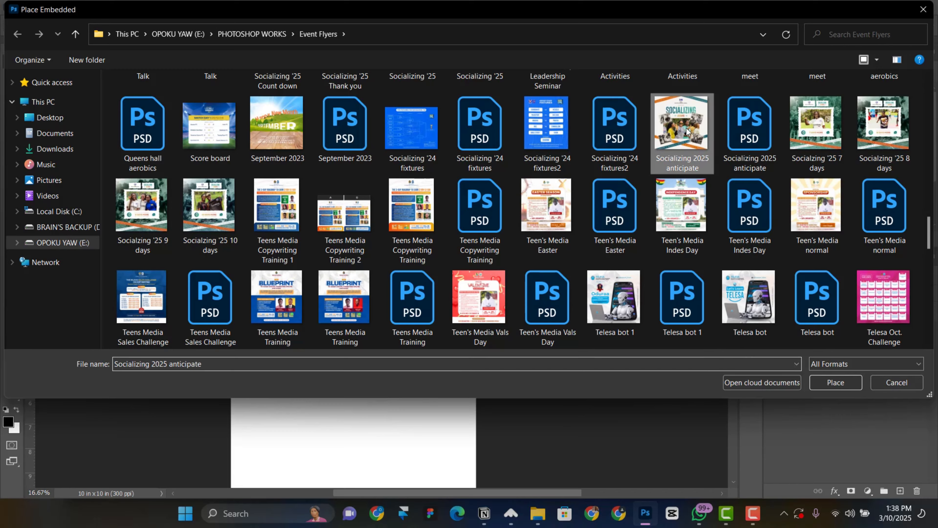
pyautogui.doubleClick(686, 131)
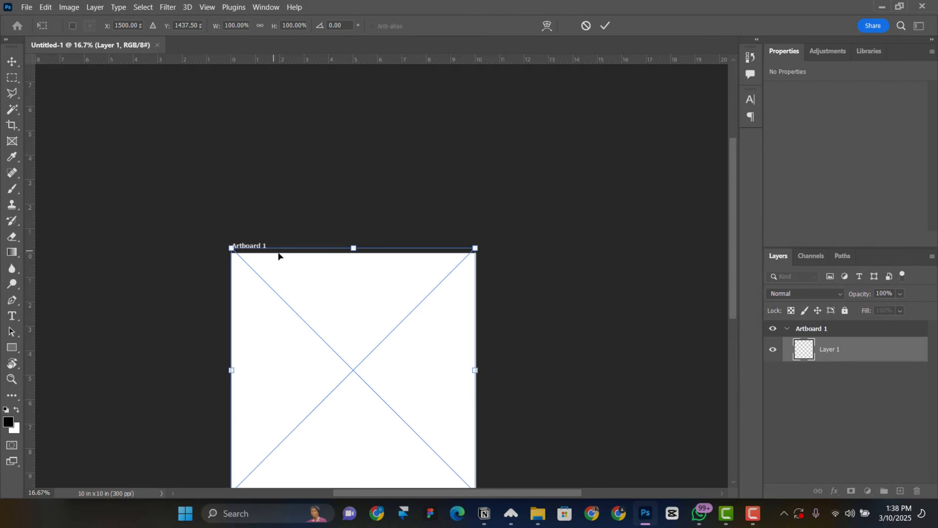
# Position the placed flyer to the left of the artboard and commit it
pyautogui.scroll(-3, 368, 254)
pyautogui.moveTo(410, 265); pyautogui.dragTo(152, 270)
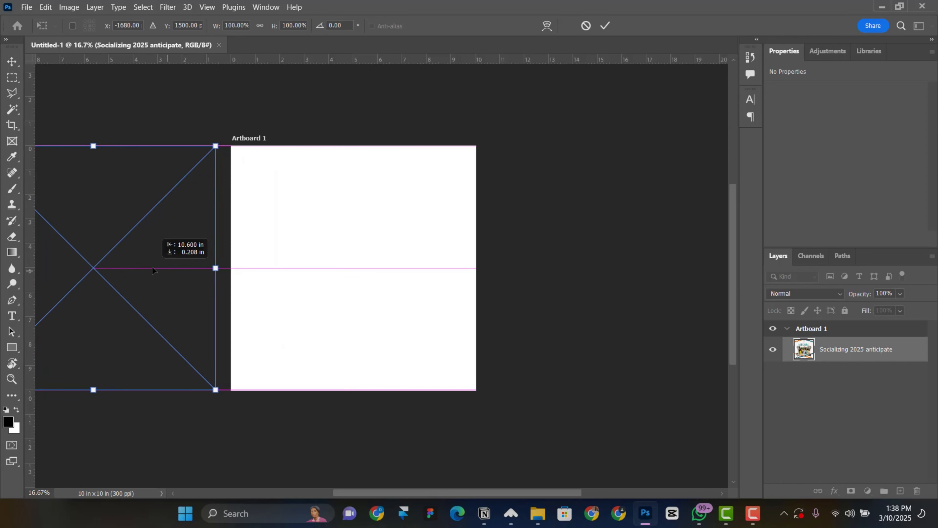
pyautogui.click(605, 26)
pyautogui.moveTo(189, 267); pyautogui.dragTo(300, 286)
pyautogui.scroll(1, 373, 245)
pyautogui.scroll(1, 374, 245)
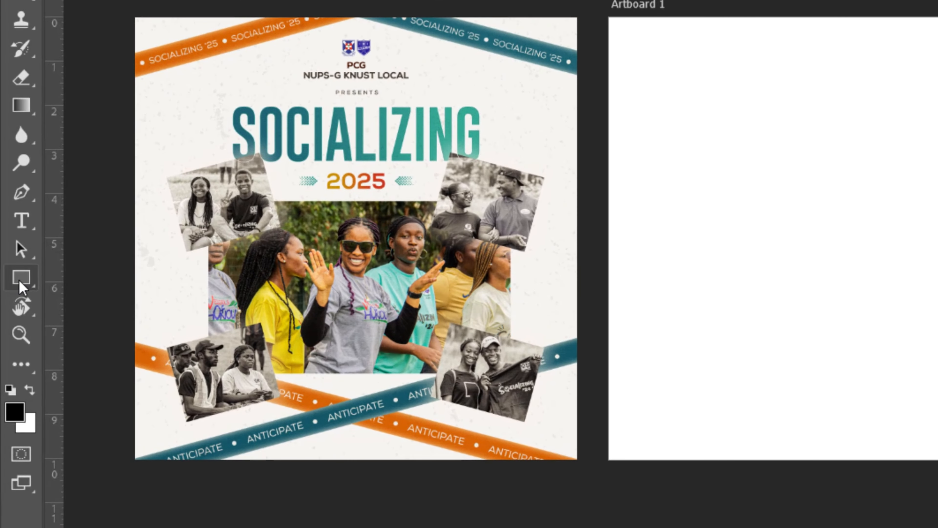
# Draw a small square above the artboard with the Rectangle Tool and remove its outline
pyautogui.click(28, 281)
pyautogui.rightClick(29, 284)
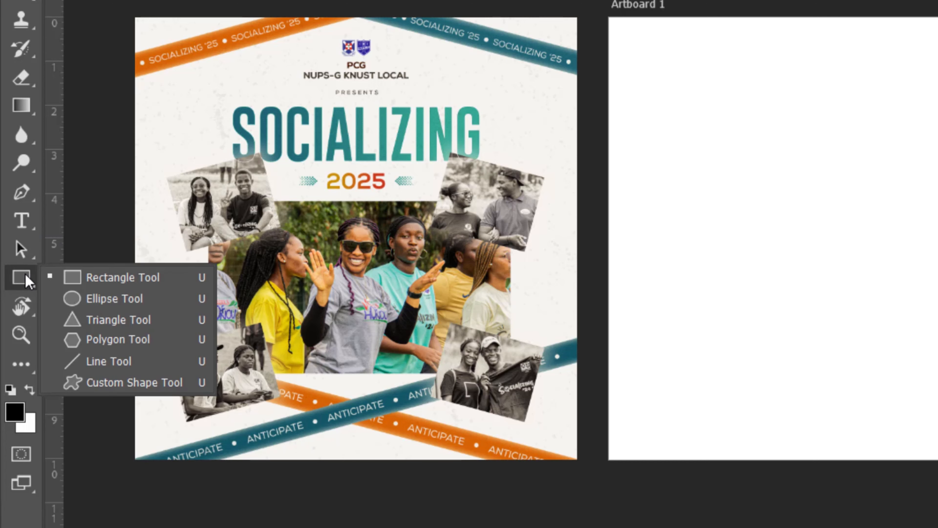
pyautogui.click(100, 285)
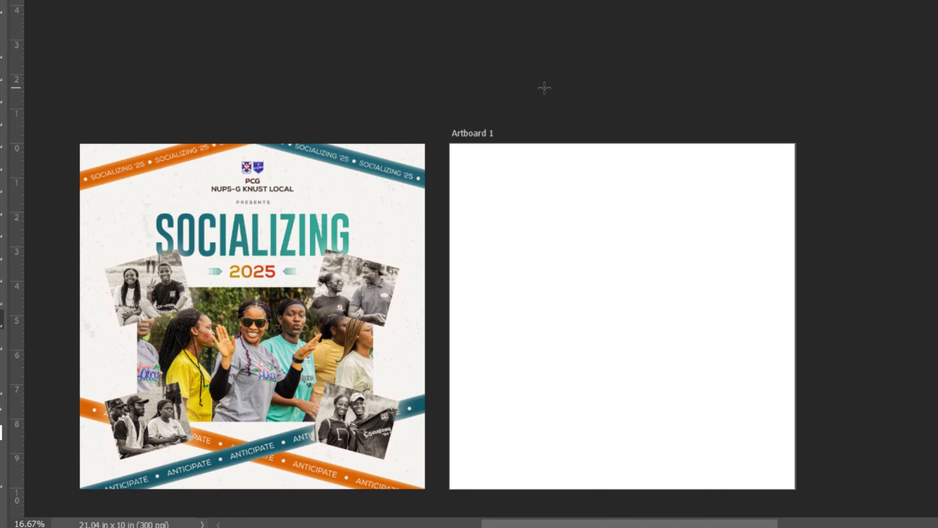
pyautogui.moveTo(508, 72); pyautogui.dragTo(560, 120)
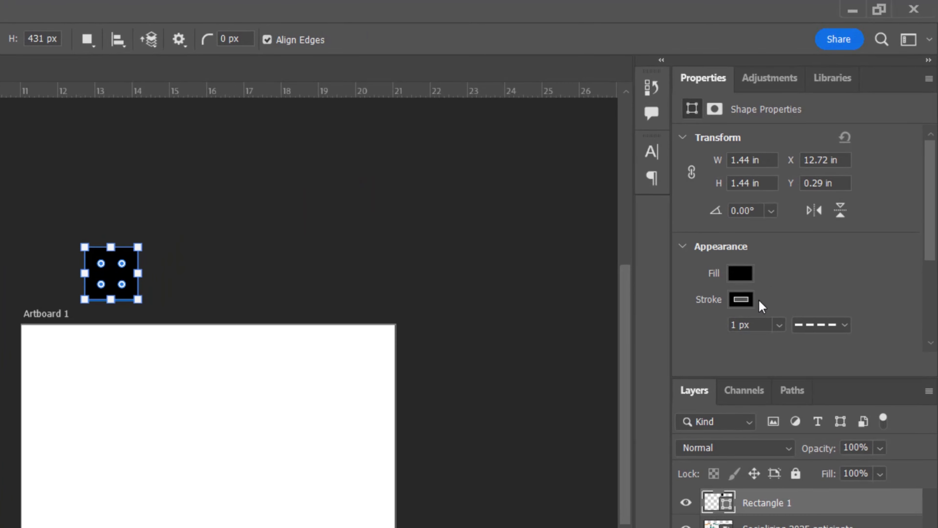
pyautogui.click(741, 298)
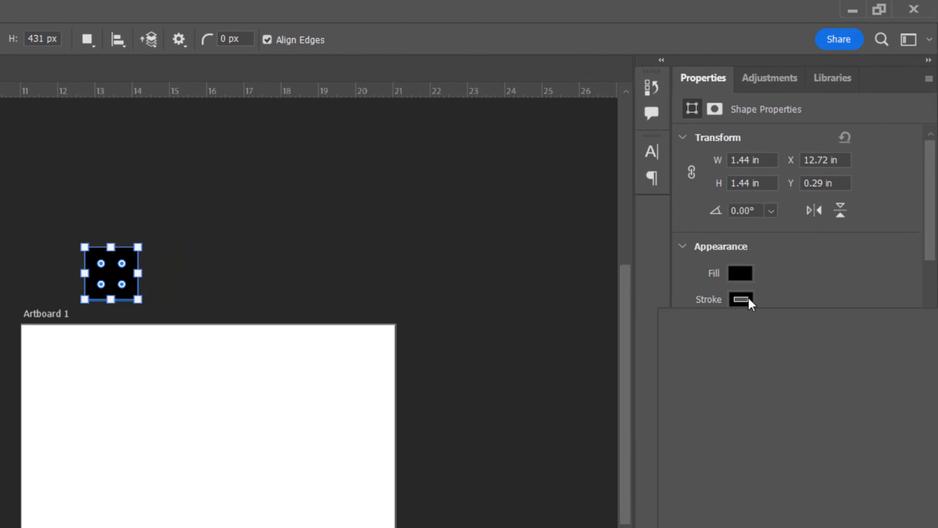
pyautogui.click(682, 334)
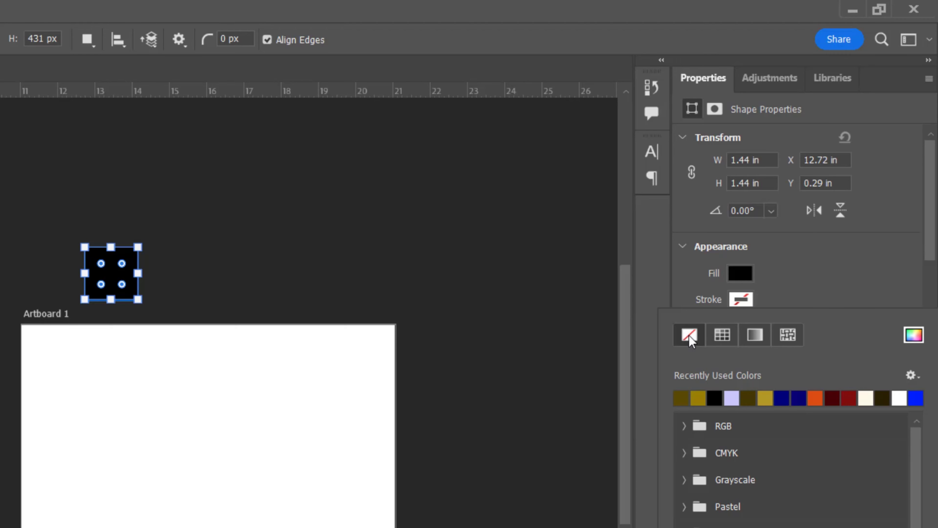
pyautogui.click(788, 294)
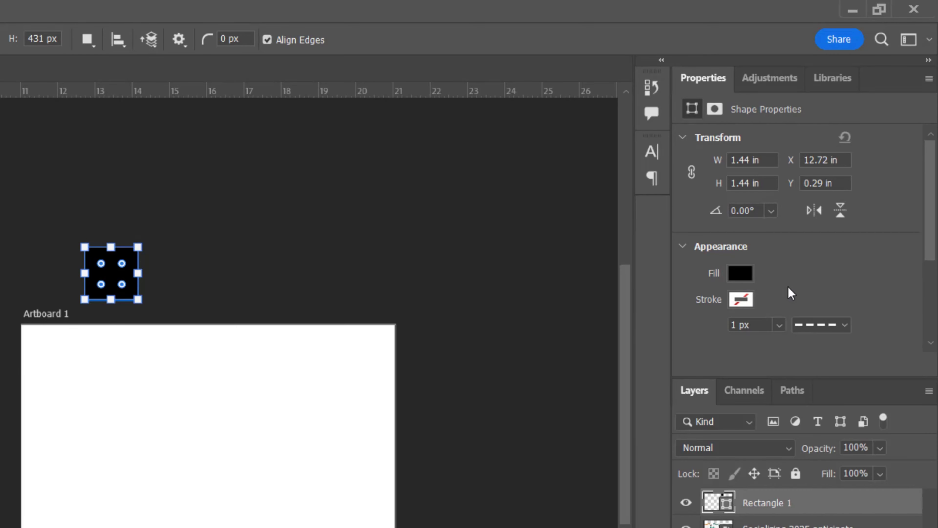
# Fill the square with teal #1a6464 sampled from the flyer's band
pyautogui.click(741, 274)
pyautogui.click(913, 310)
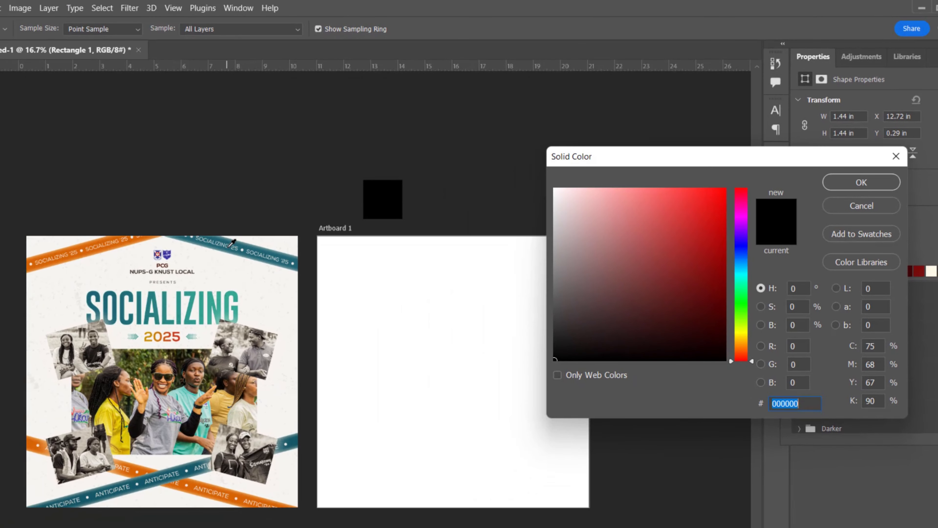
pyautogui.click(235, 239)
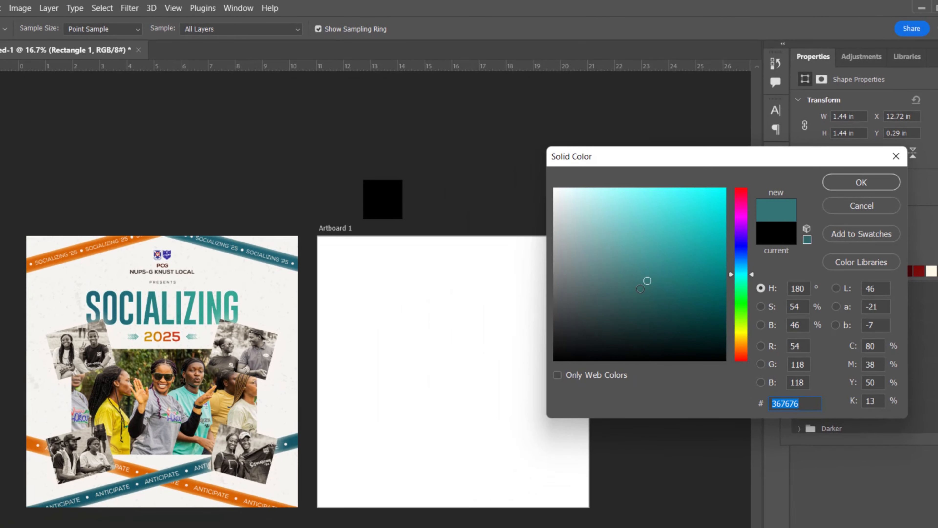
pyautogui.click(661, 288)
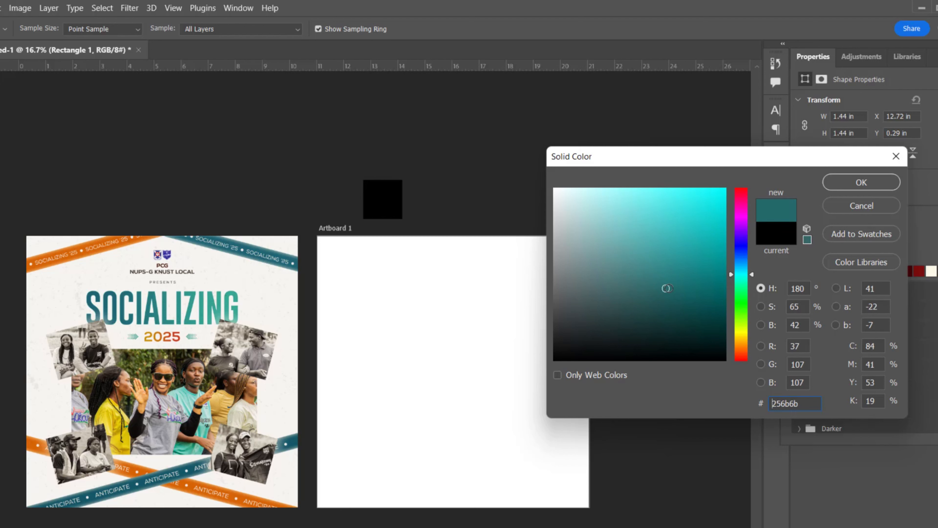
pyautogui.click(668, 288)
pyautogui.click(689, 288)
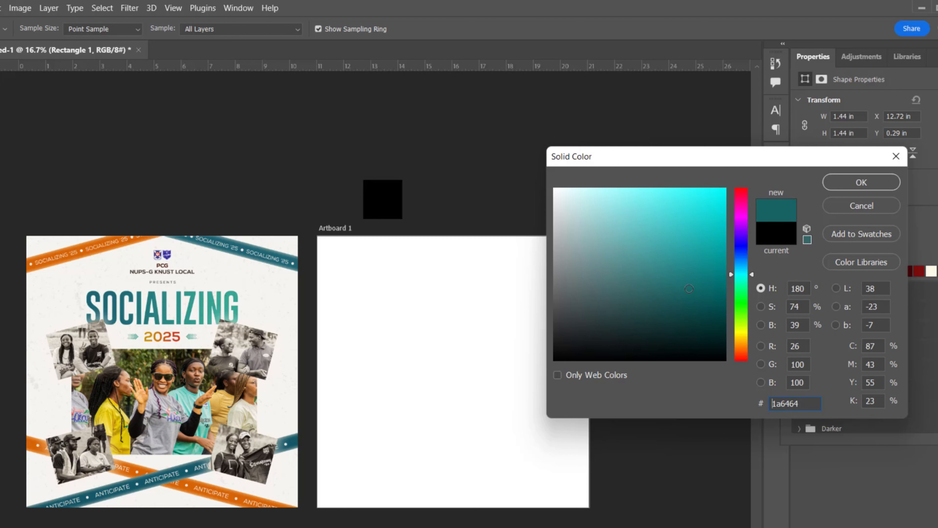
pyautogui.click(855, 182)
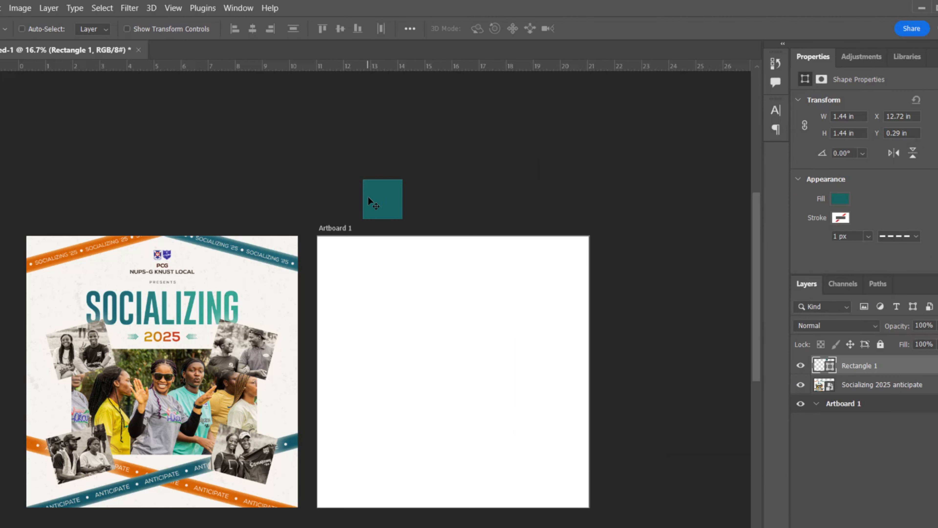
# Duplicate the teal square, fill the copy with orange d8610e from the poster, and select the poster layer
pyautogui.moveTo(380, 199); pyautogui.dragTo(427, 197)
pyautogui.scroll(-1, 437, 200)
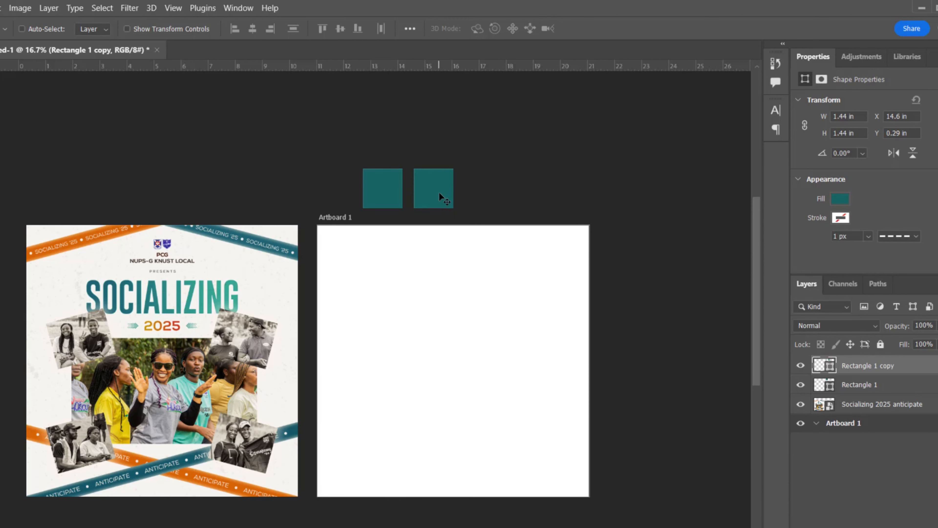
pyautogui.click(841, 199)
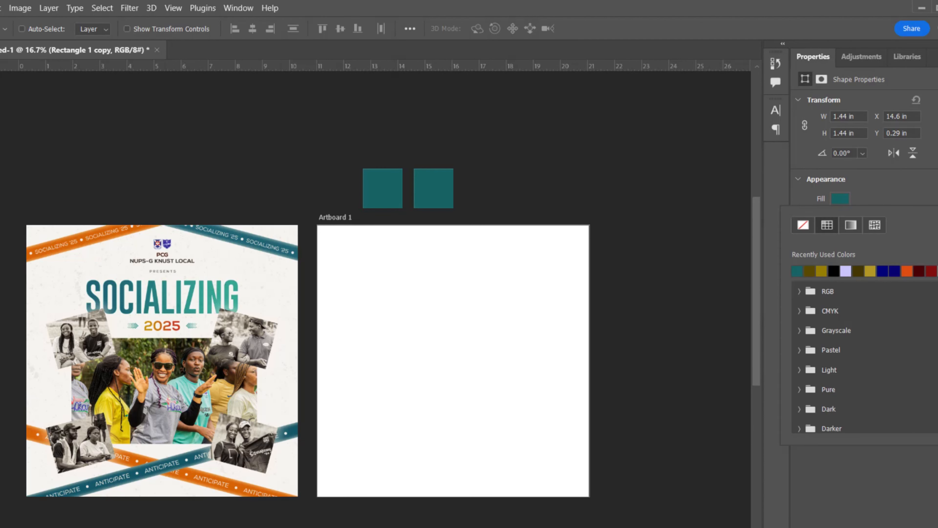
pyautogui.click(937, 225)
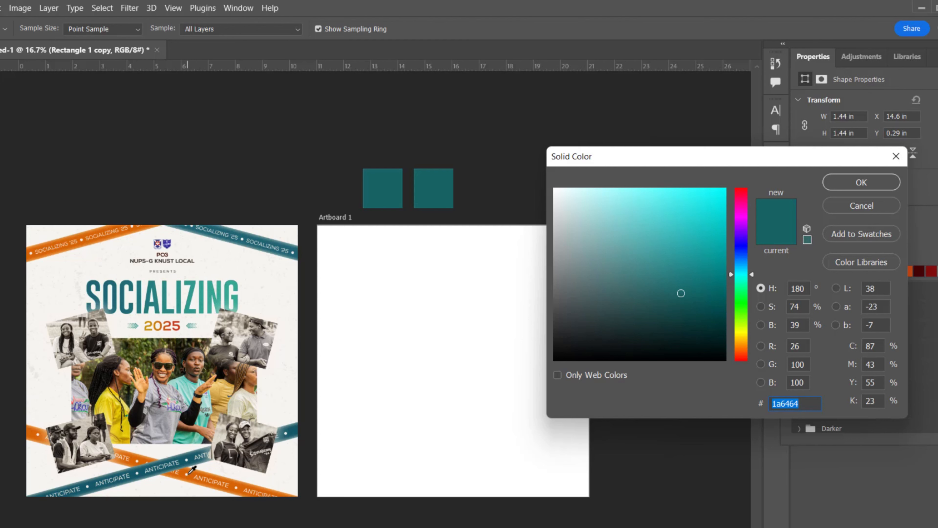
pyautogui.click(192, 471)
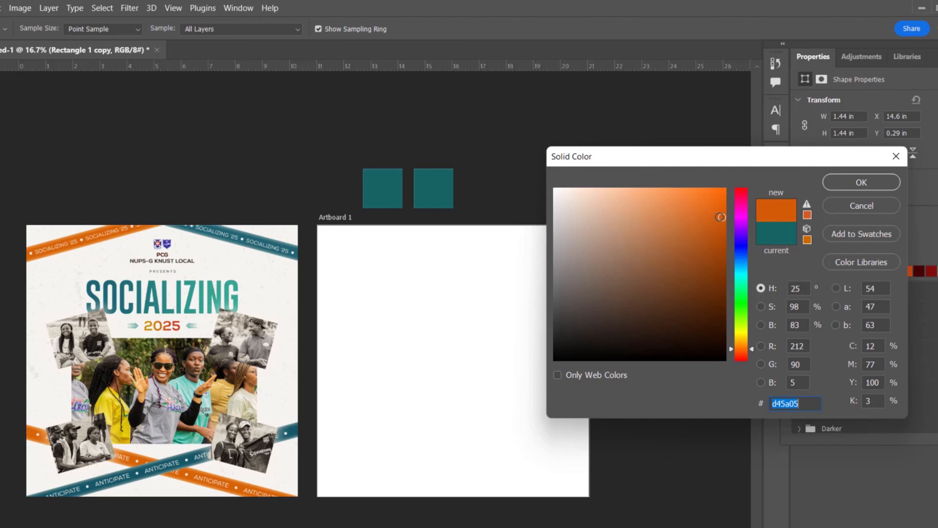
pyautogui.click(715, 215)
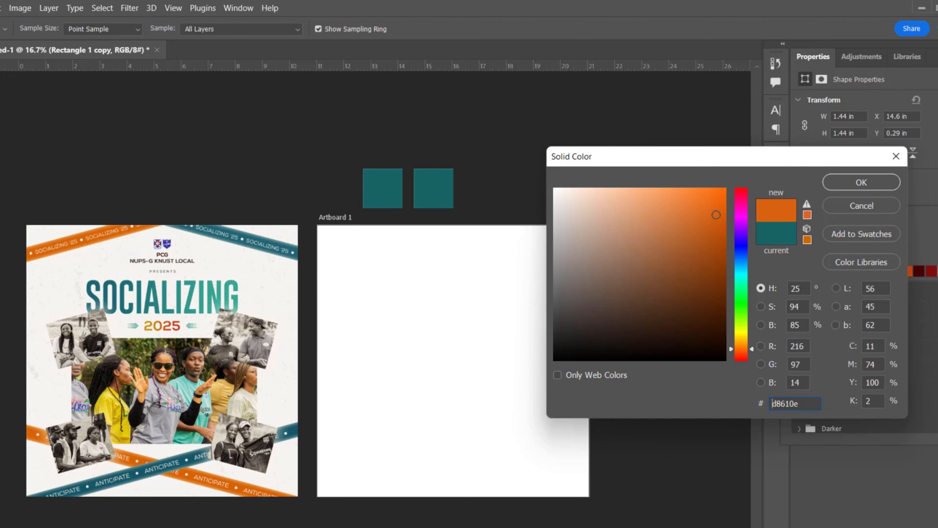
pyautogui.click(862, 181)
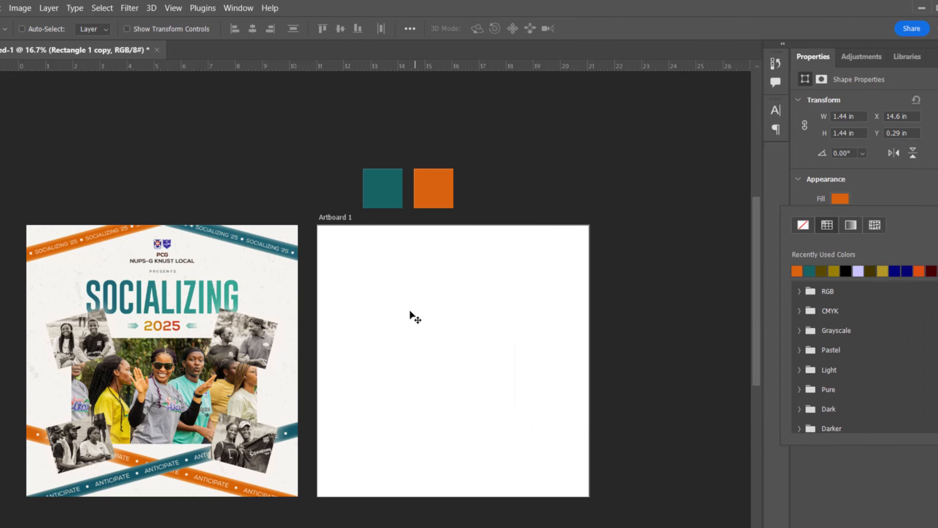
pyautogui.keyDown('ctrl'); pyautogui.click(198, 297); pyautogui.keyUp('ctrl')
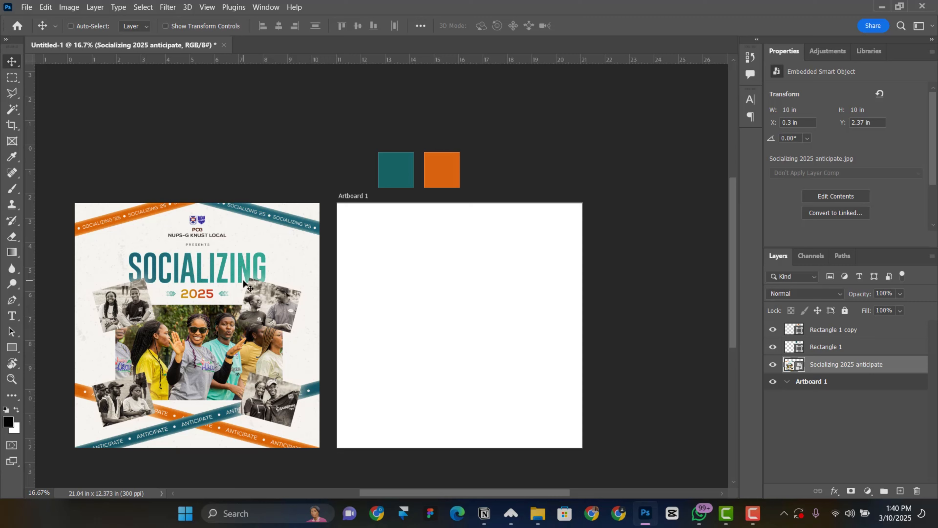
# Delete the reference poster and zoom in on the empty artboard
pyautogui.press('Delete')
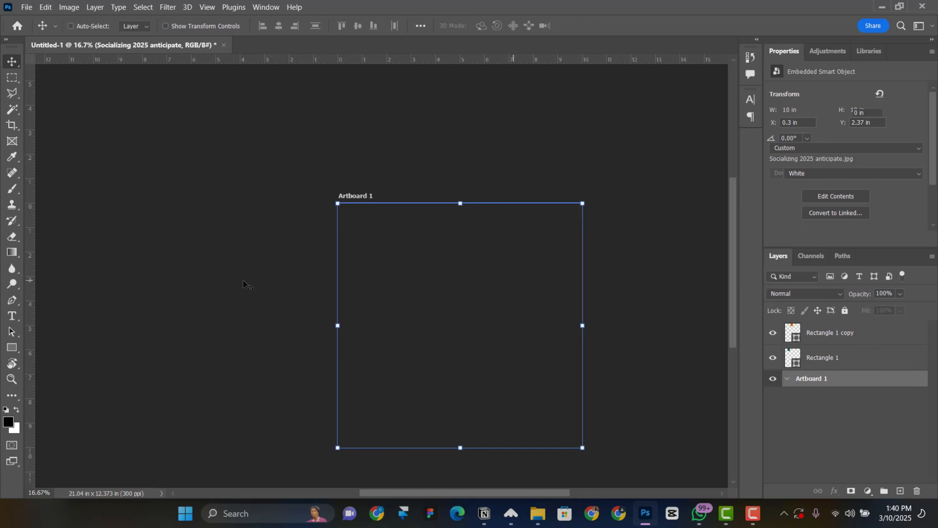
pyautogui.moveTo(414, 287); pyautogui.dragTo(361, 266)
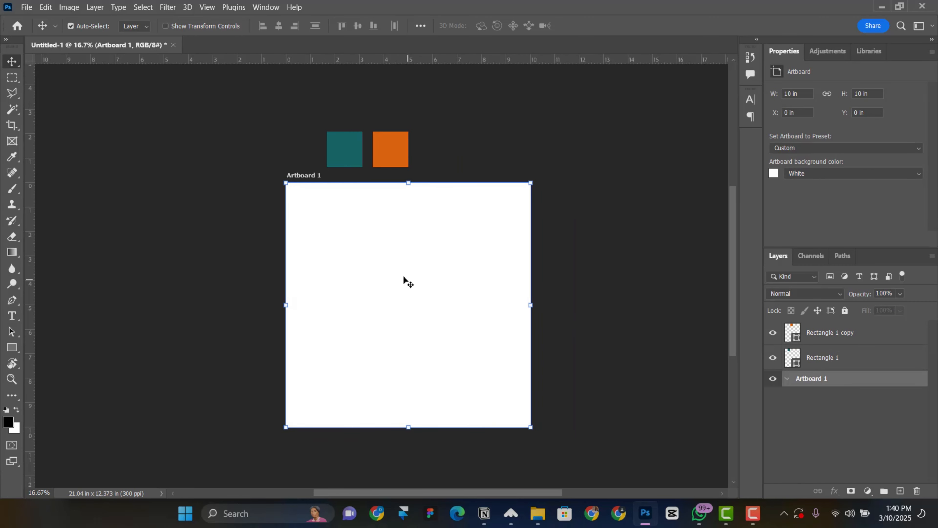
pyautogui.hotkey('ctrl', '+')
pyautogui.moveTo(425, 311); pyautogui.dragTo(396, 268)
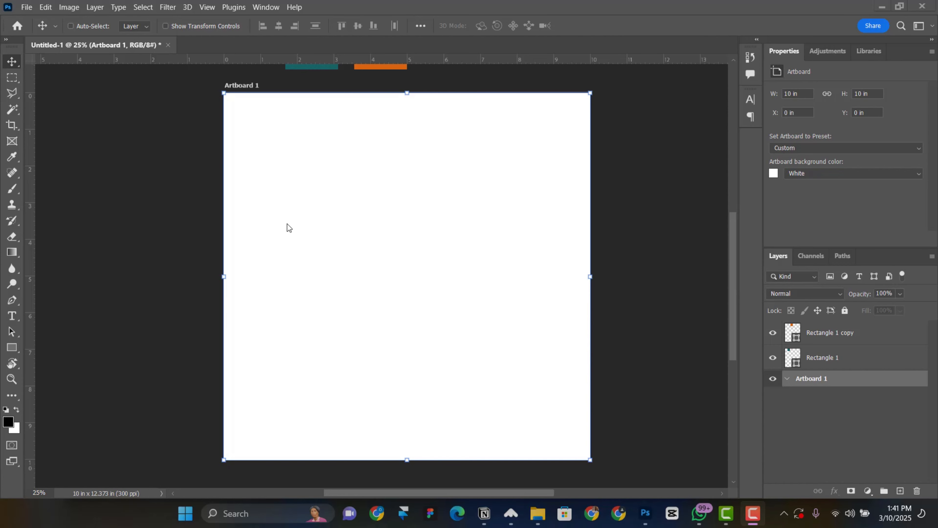
# Place logo.png on the artboard, scaled to about 1.107 × 0.64 in near the top
pyautogui.click(27, 8)
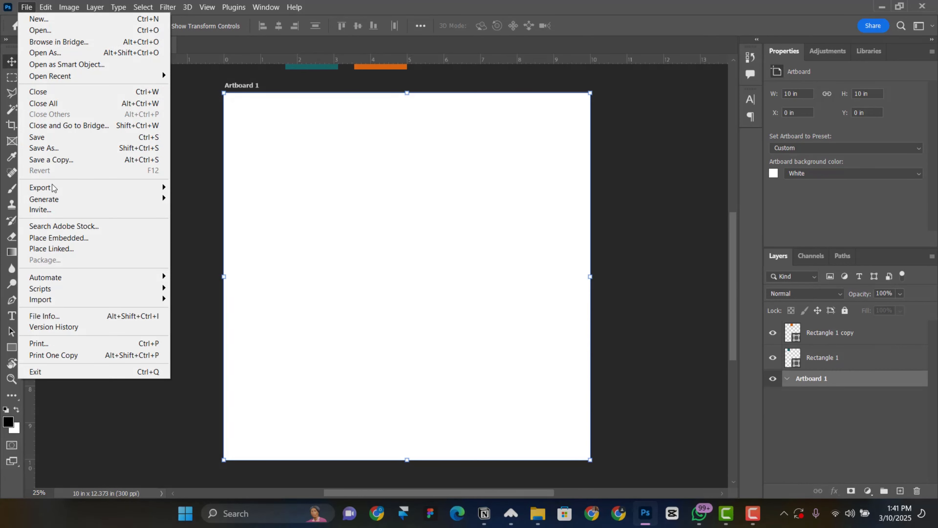
pyautogui.click(78, 239)
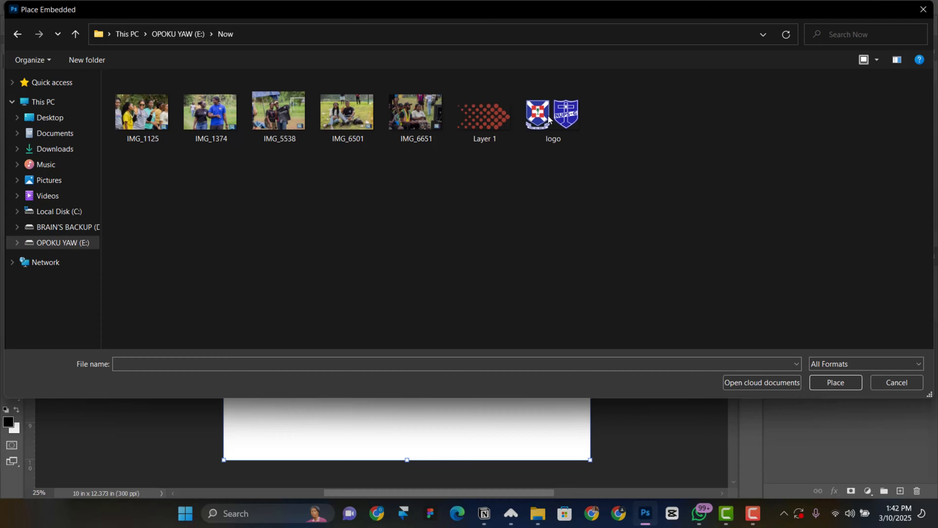
pyautogui.doubleClick(548, 119)
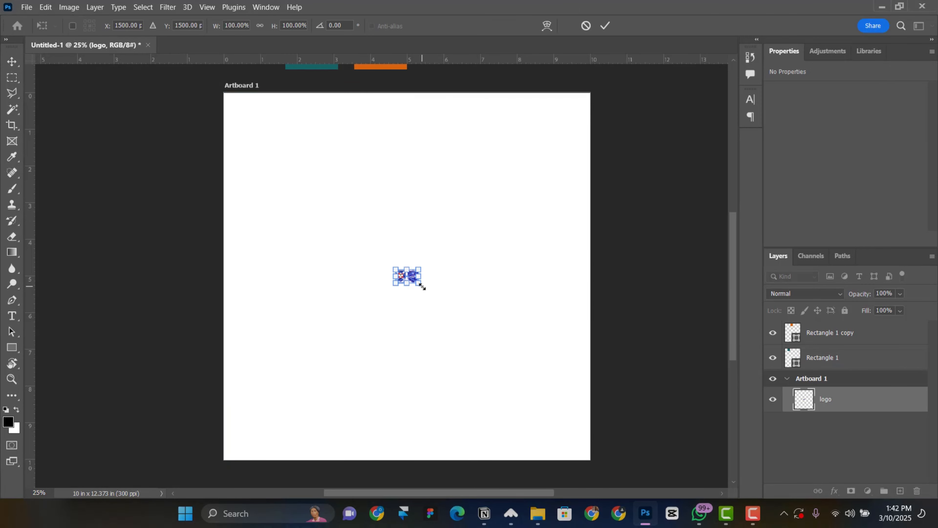
pyautogui.moveTo(422, 286); pyautogui.dragTo(421, 129)
pyautogui.click(605, 25)
pyautogui.press('v')
pyautogui.hotkey('ctrl', 't')
pyautogui.press('Return')
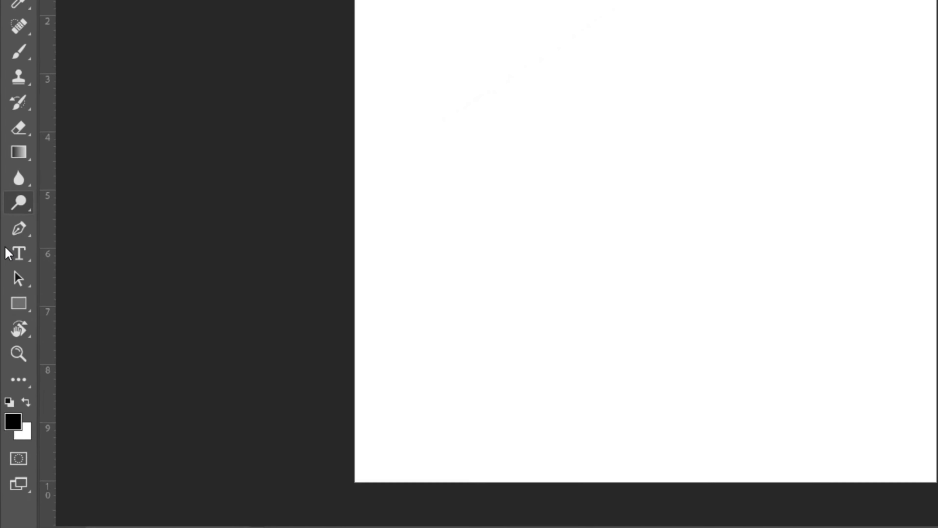
# Type PCG as horizontal text below the two-crest logo and position it centred beneath
pyautogui.click(12, 316)
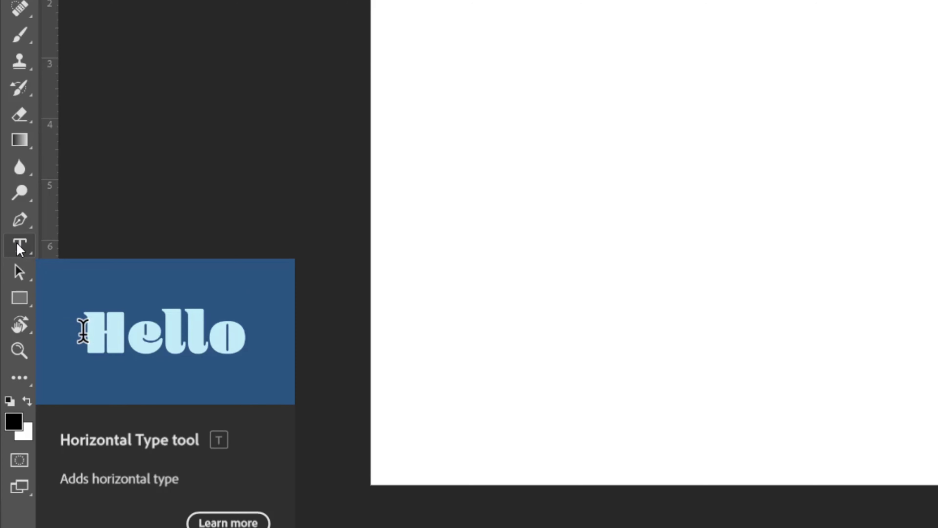
pyautogui.rightClick(16, 246)
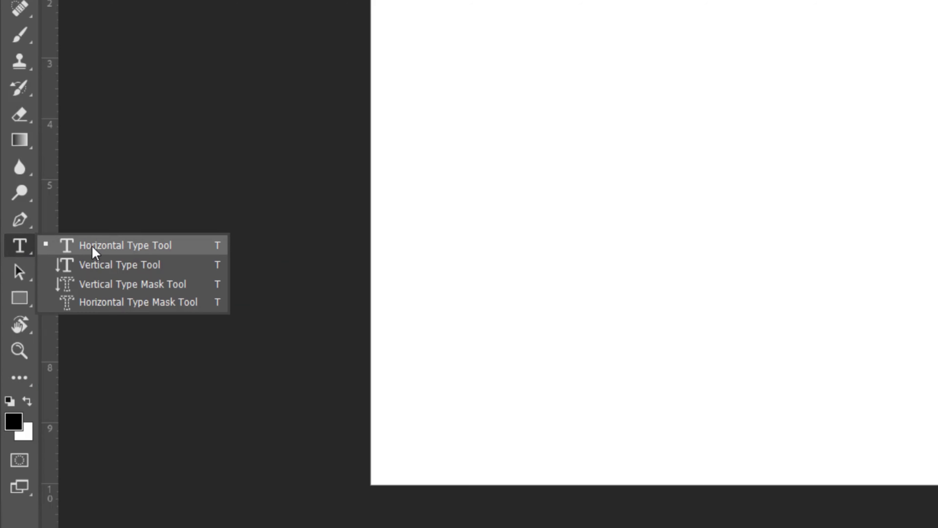
pyautogui.click(140, 245)
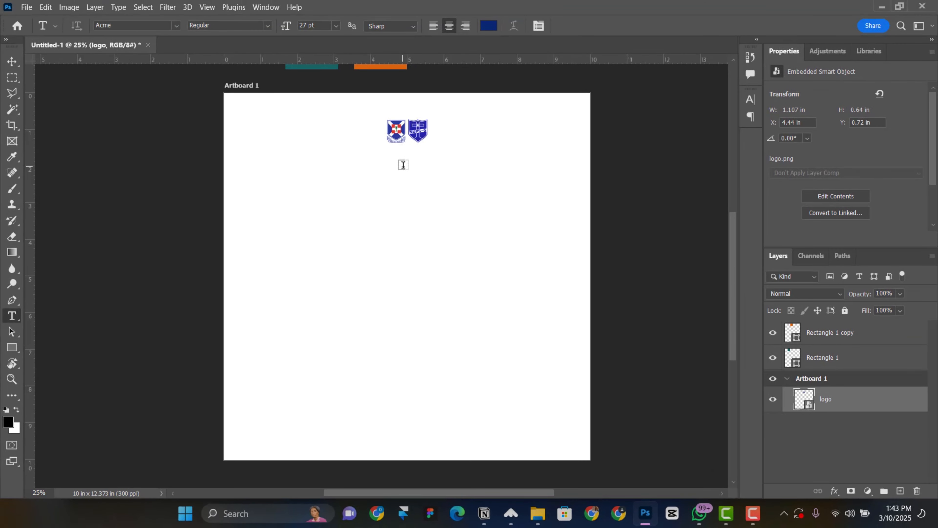
pyautogui.click(403, 165)
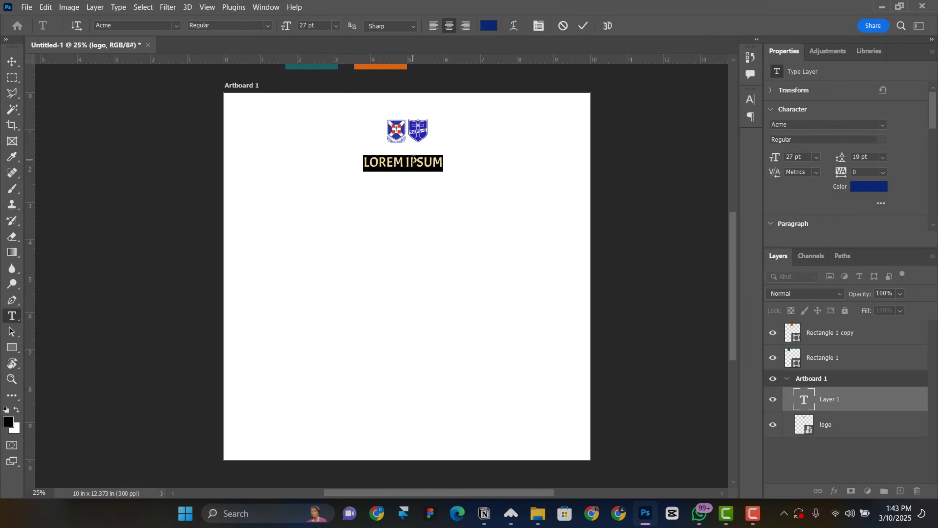
pyautogui.write('P')
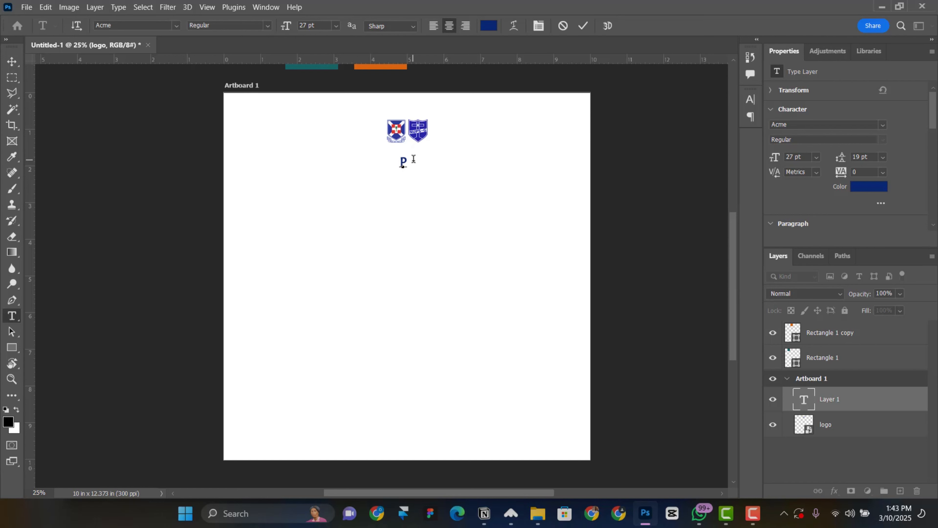
pyautogui.write('CG')
pyautogui.click(585, 20)
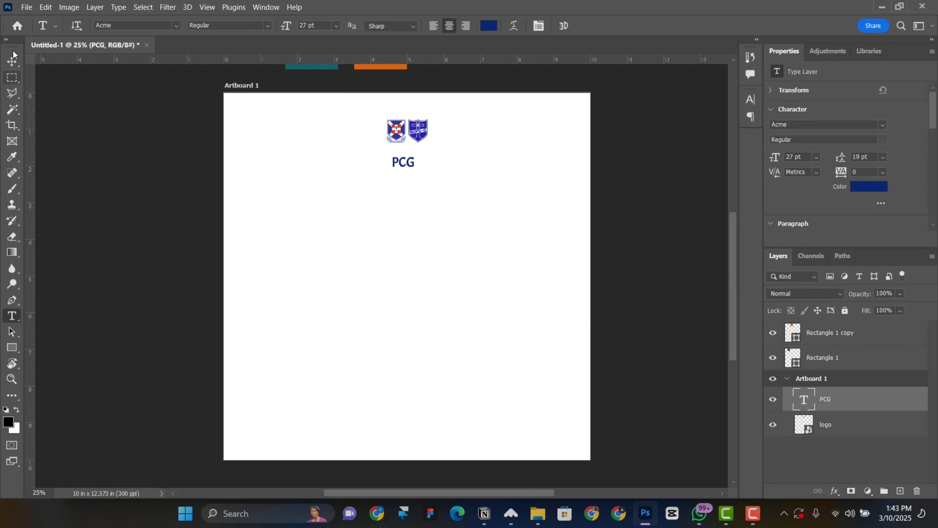
pyautogui.click(11, 61)
pyautogui.moveTo(377, 158); pyautogui.dragTo(381, 182)
pyautogui.scroll(-1, 473, 209)
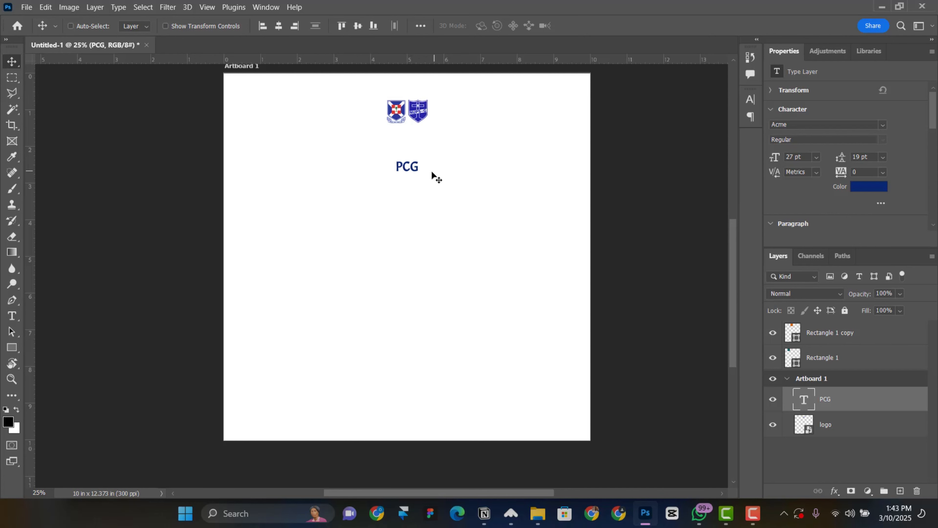
# Set PCG's font to Nexa Heavy and move it up closer to the logos
pyautogui.click(797, 125)
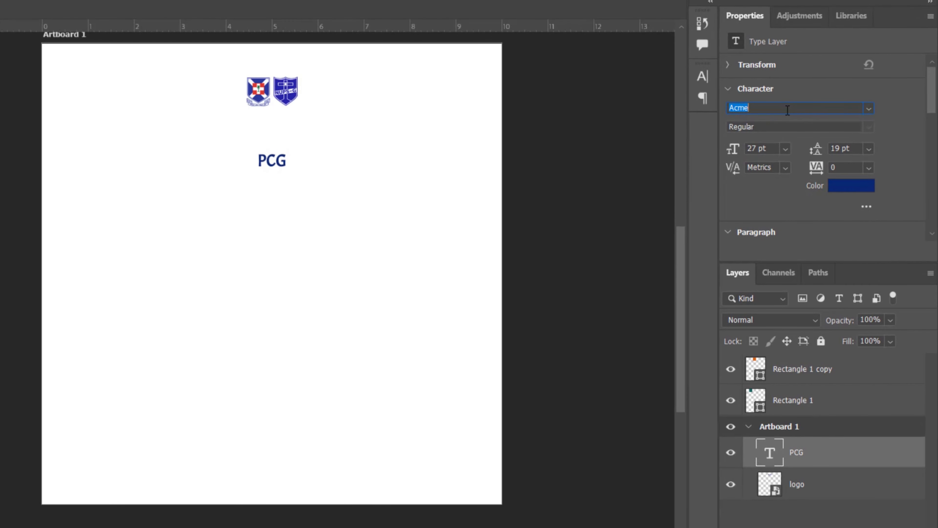
pyautogui.write('nexx')
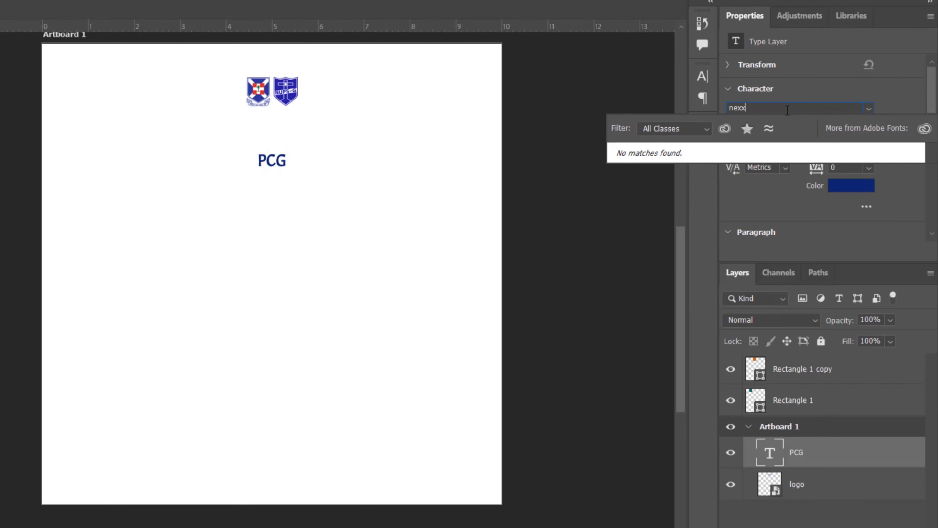
pyautogui.press('BackSpace')
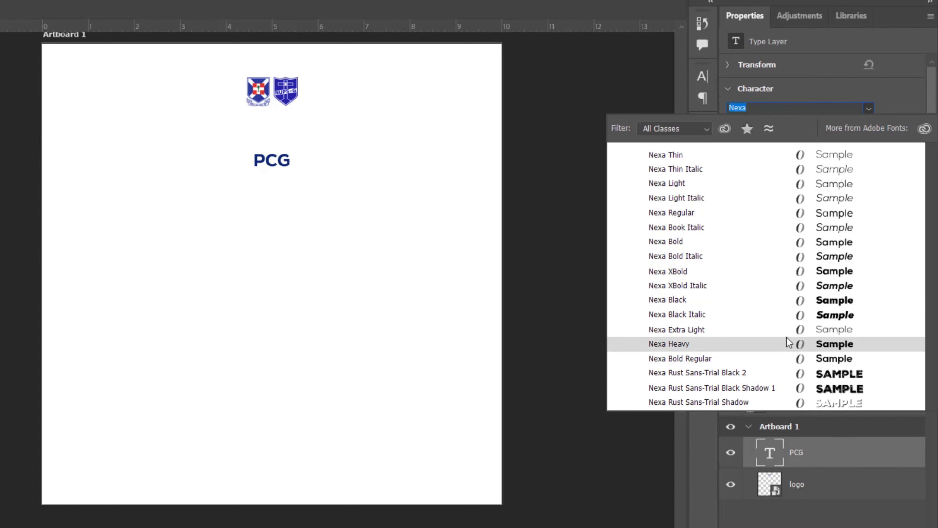
pyautogui.press('Up')
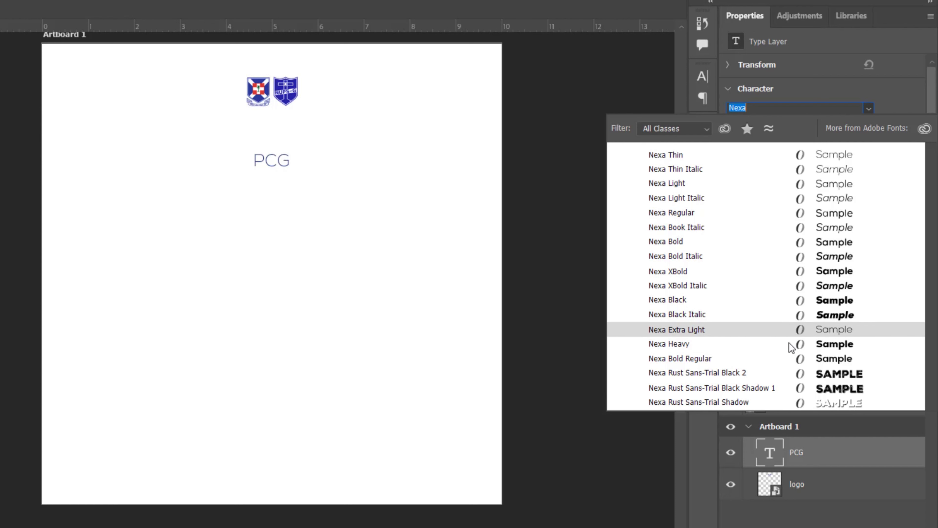
pyautogui.click(788, 343)
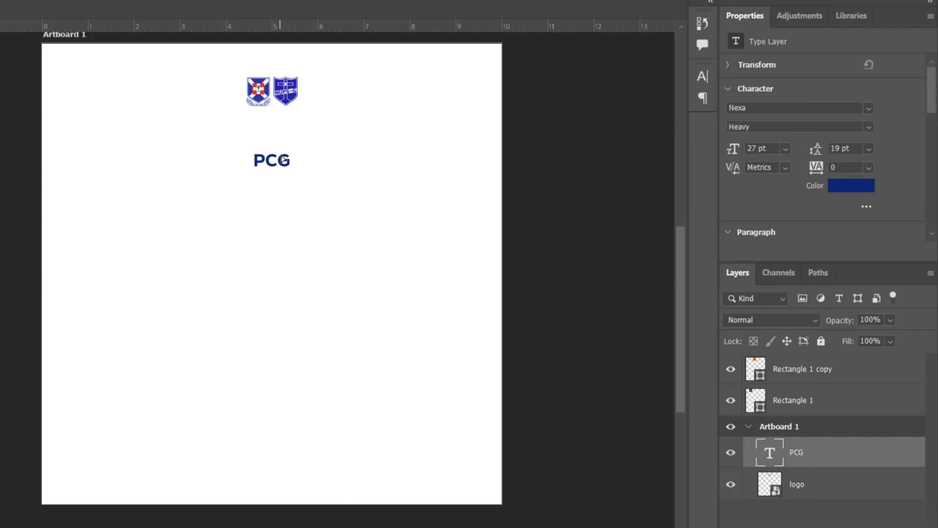
pyautogui.moveTo(283, 158); pyautogui.dragTo(283, 142)
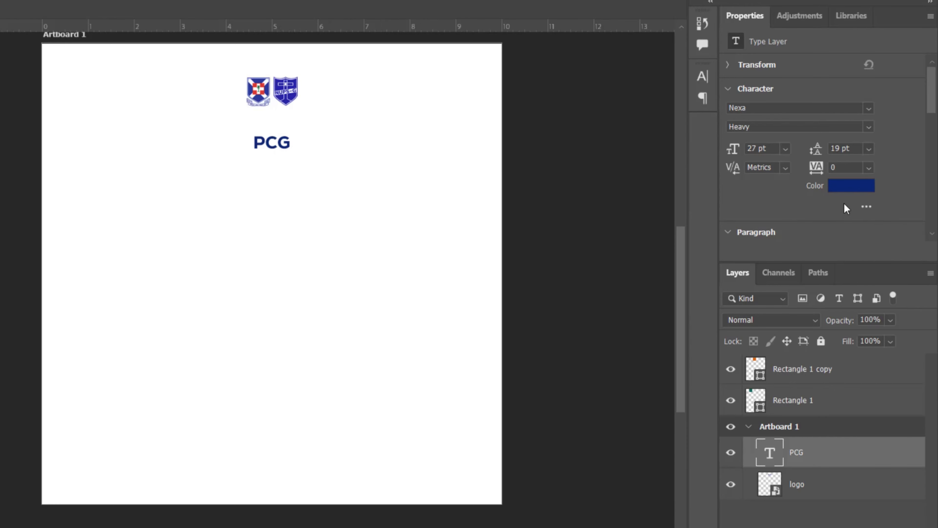
# Recolour the PCG text near-black 0a0a0a
pyautogui.click(849, 186)
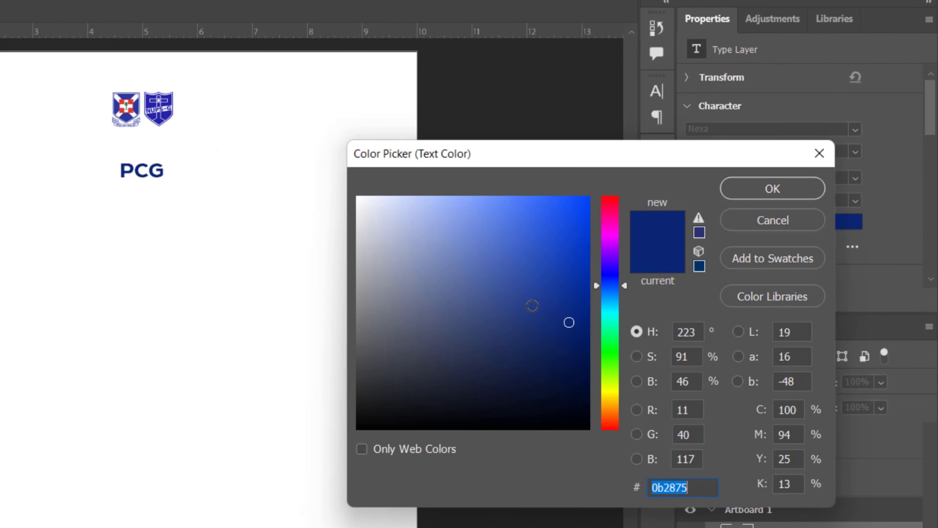
pyautogui.moveTo(468, 350); pyautogui.dragTo(345, 411)
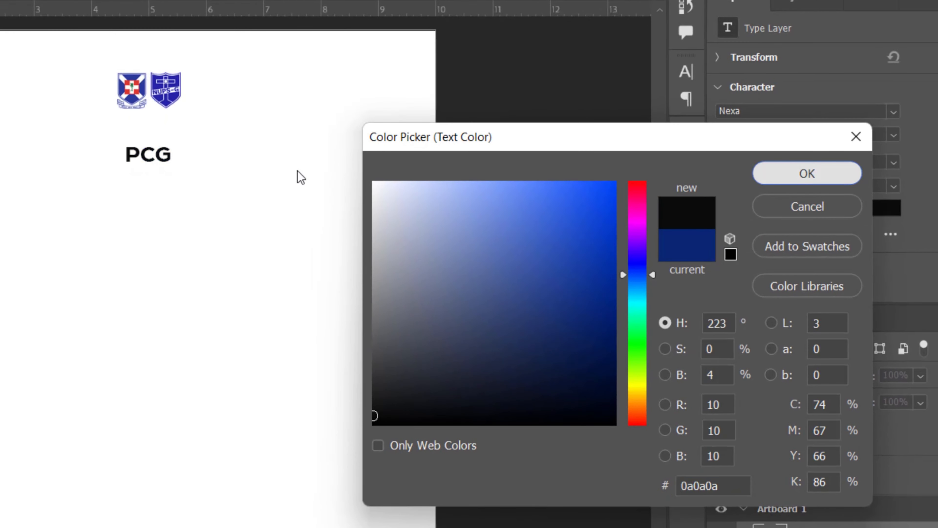
pyautogui.press('Return')
pyautogui.moveTo(170, 170); pyautogui.dragTo(157, 146)
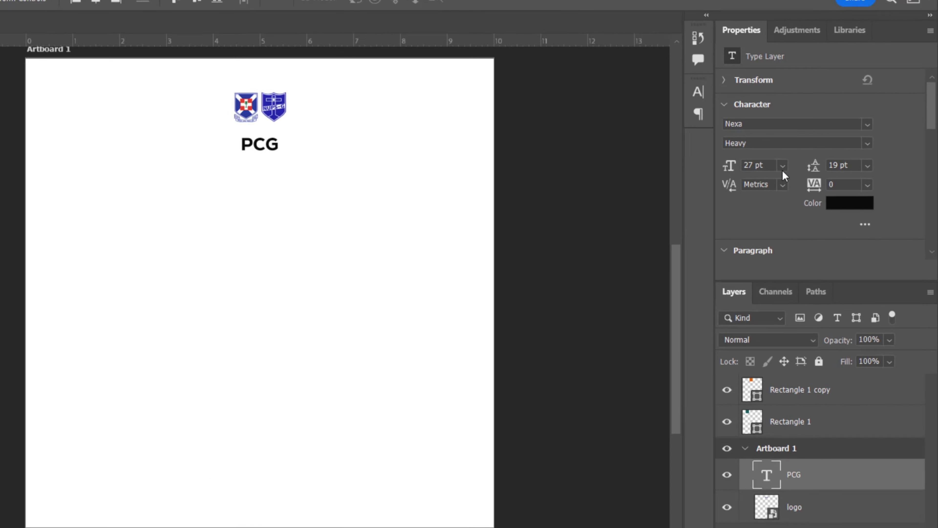
# Set PCG to 24 pt and duplicate it below, retyped as NUPS-G KNUST LOCAL
pyautogui.click(816, 158)
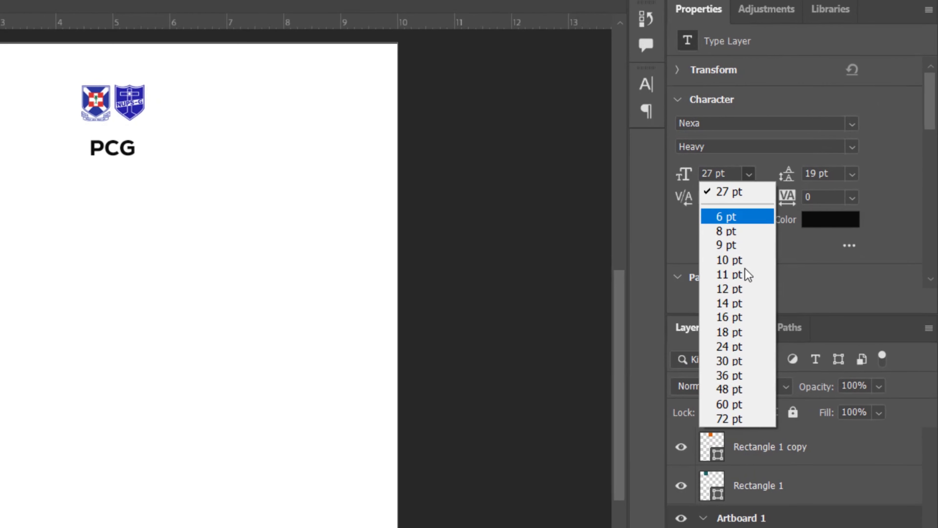
pyautogui.click(806, 267)
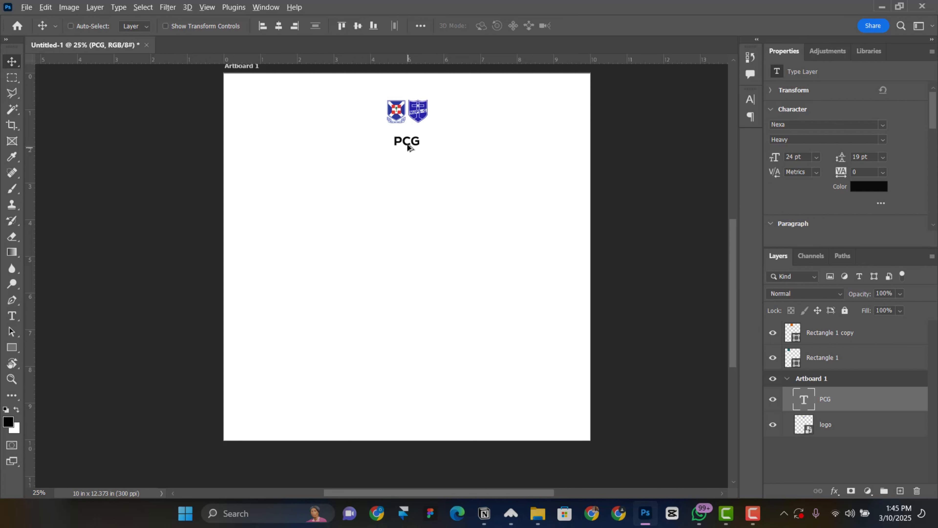
pyautogui.moveTo(411, 150); pyautogui.dragTo(413, 166)
pyautogui.press('t')
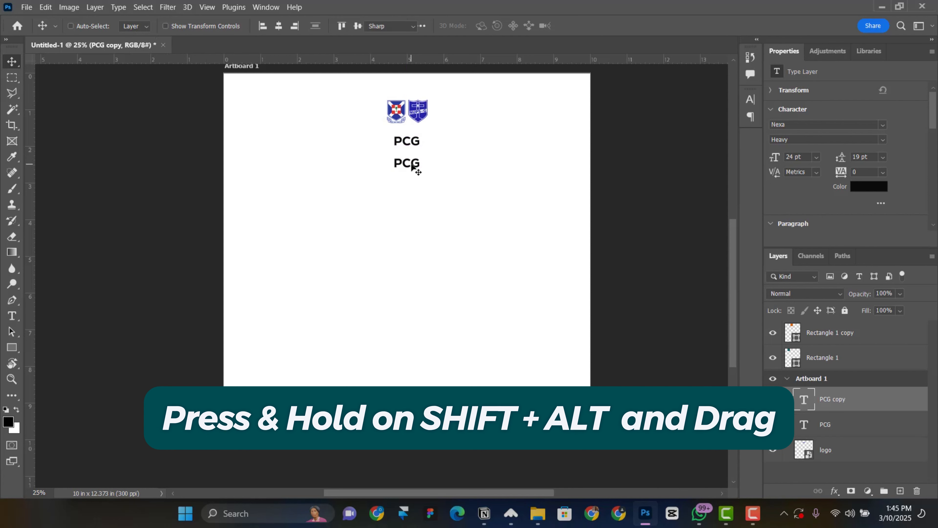
pyautogui.doubleClick(413, 164)
pyautogui.write('NUP')
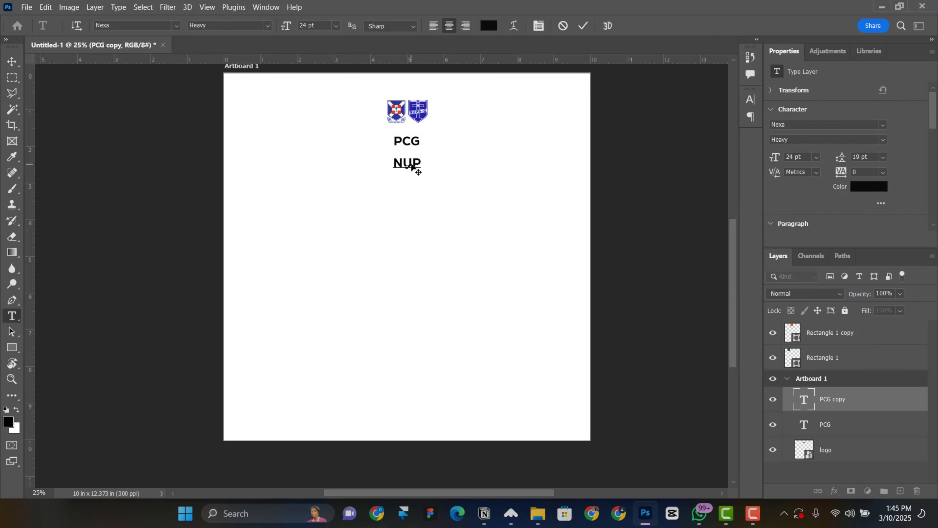
pyautogui.write('S-G KNUST LOCAL')
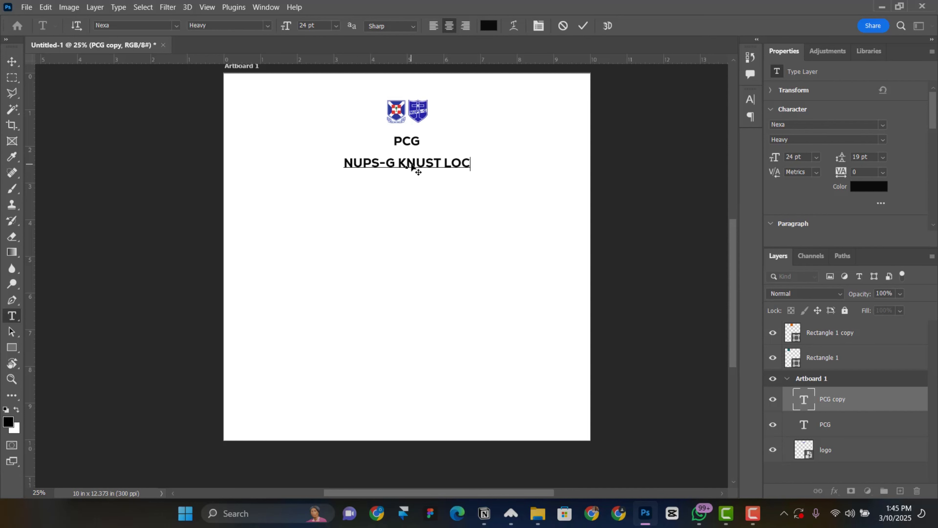
pyautogui.hotkey('ctrl', 'Return')
# Set both text lines to 18 pt and tuck NUPS-G KNUST LOCAL close under PCG
pyautogui.press('v')
pyautogui.moveTo(449, 166); pyautogui.dragTo(453, 158)
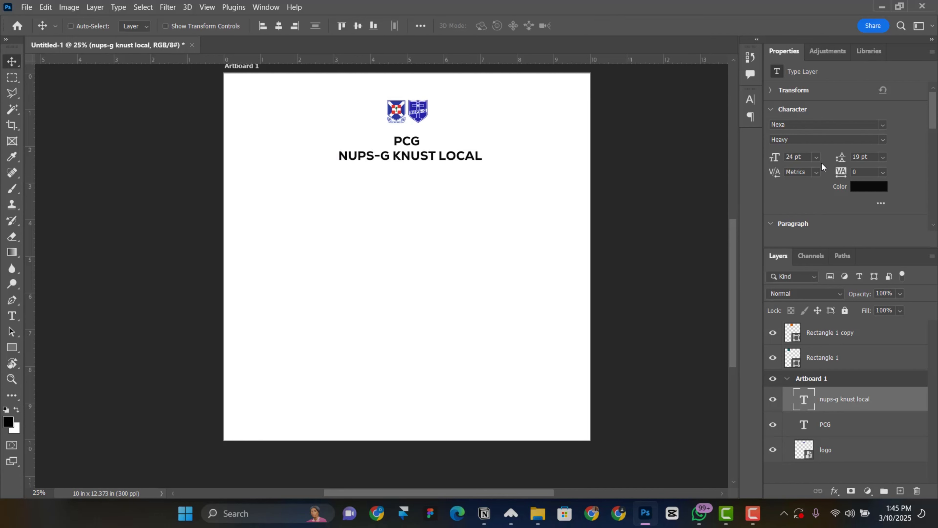
pyautogui.click(816, 158)
pyautogui.click(801, 258)
pyautogui.rightClick(408, 141)
pyautogui.click(417, 147)
pyautogui.click(816, 157)
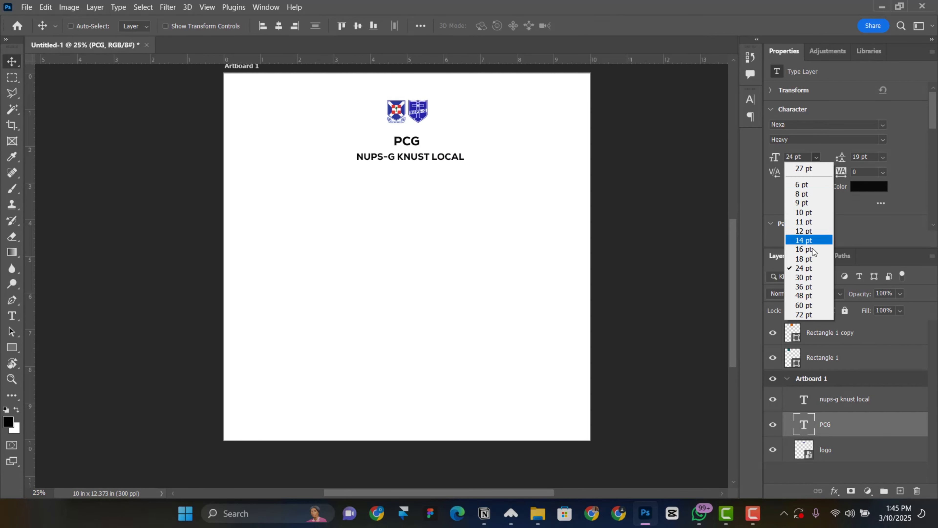
pyautogui.click(801, 258)
pyautogui.rightClick(428, 155)
pyautogui.click(449, 175)
pyautogui.moveTo(445, 171); pyautogui.dragTo(442, 160)
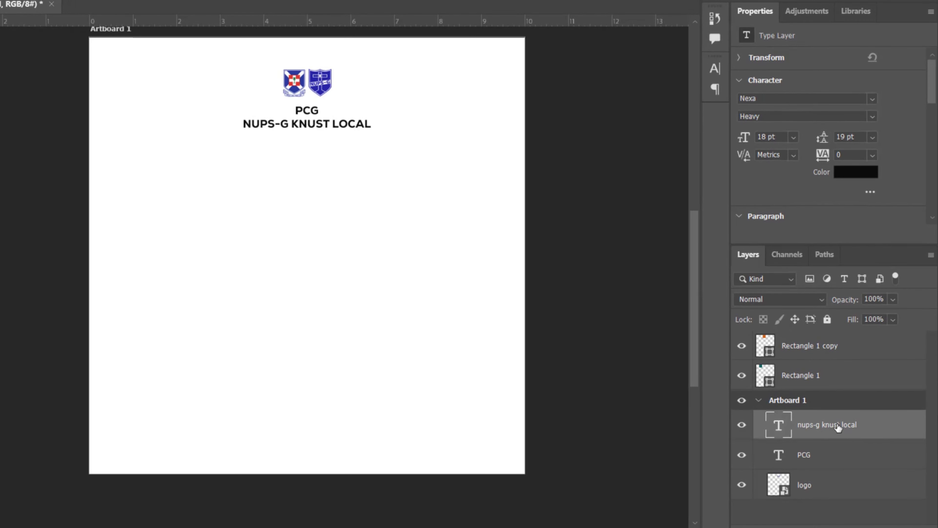
# Group PCG and NUPS-G KNUST LOCAL as 'logo names' and add the logo layer to the selection
pyautogui.keyDown('ctrl'); pyautogui.click(842, 458); pyautogui.keyUp('ctrl')
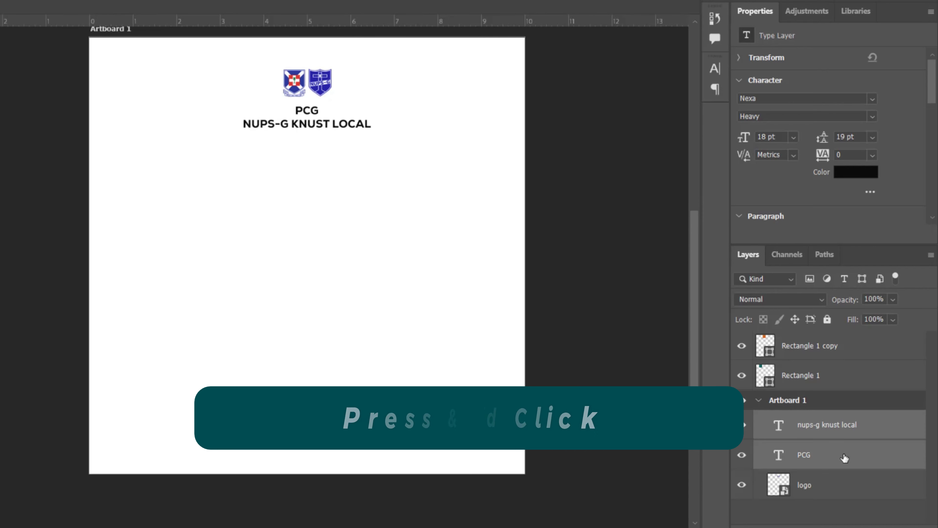
pyautogui.hotkey('ctrl', 'g')
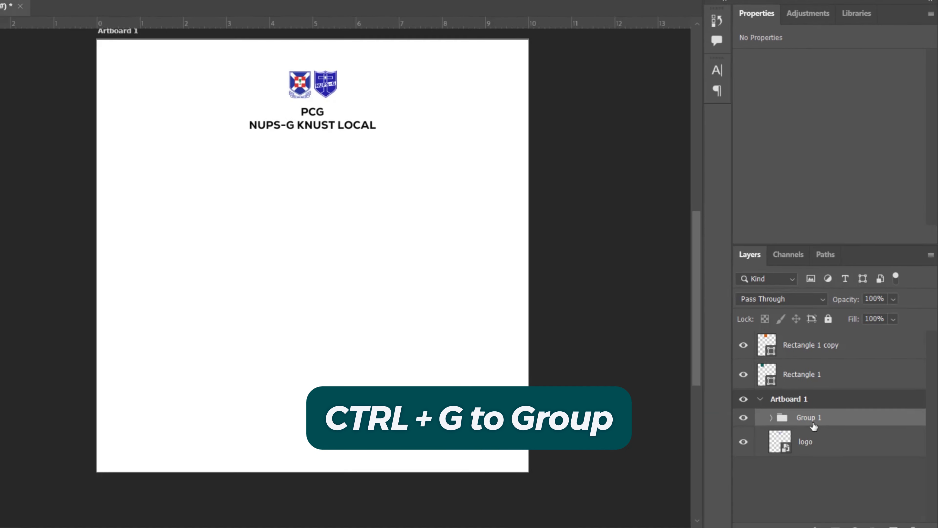
pyautogui.doubleClick(810, 419)
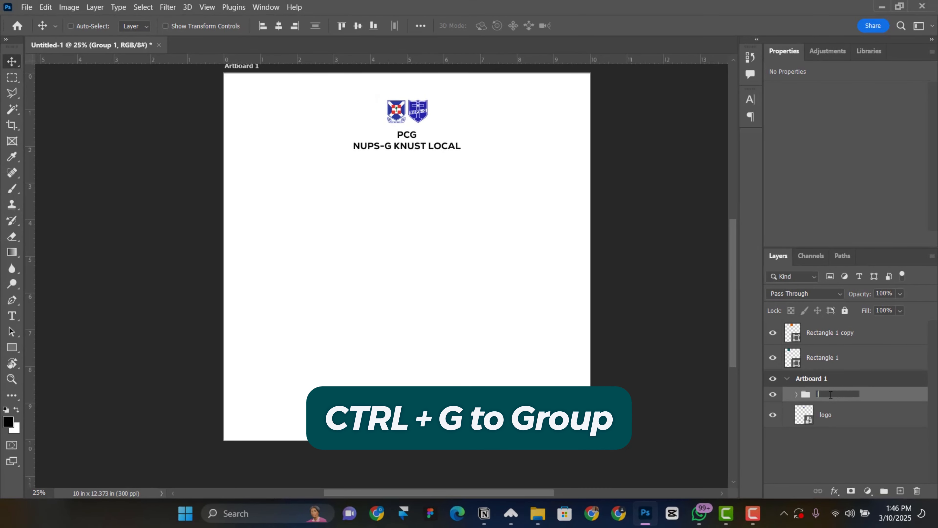
pyautogui.write('logo names')
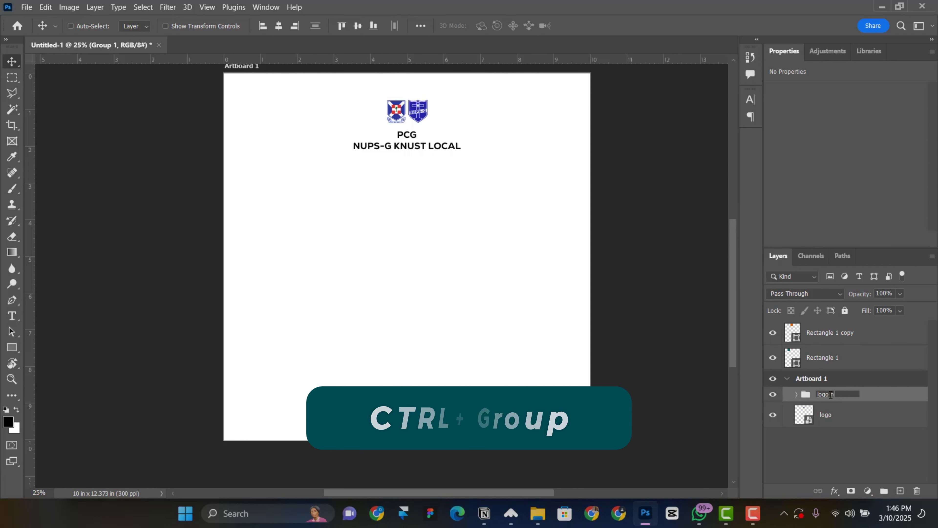
pyautogui.press('Return')
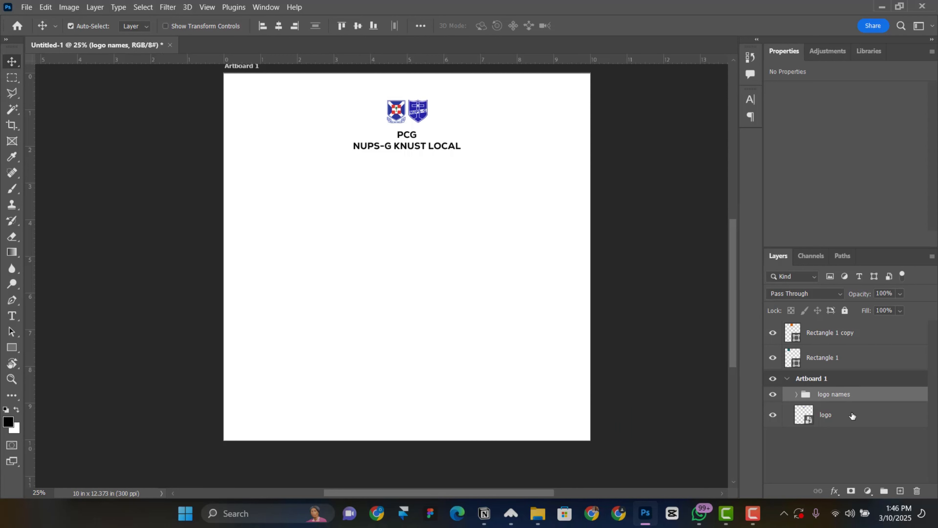
pyautogui.keyDown('ctrl'); pyautogui.click(852, 416); pyautogui.keyUp('ctrl')
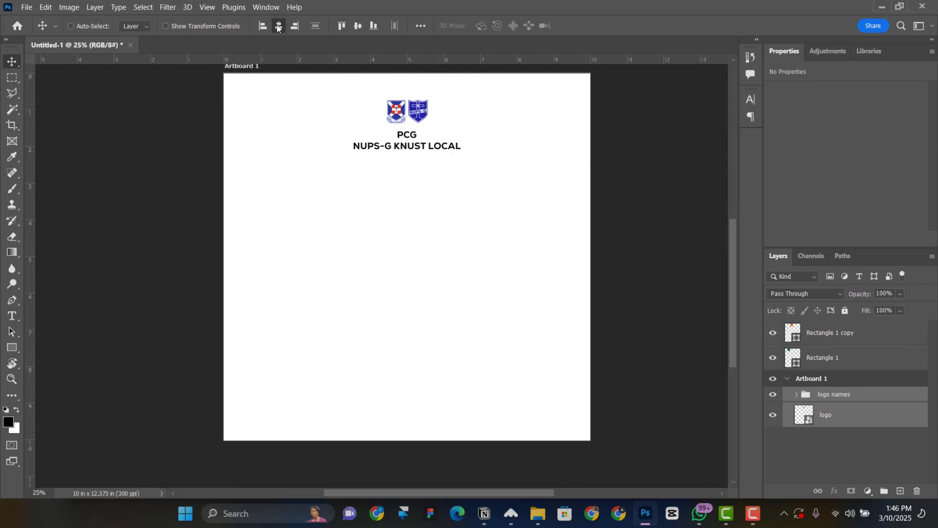
pyautogui.scroll(-1, 440, 199)
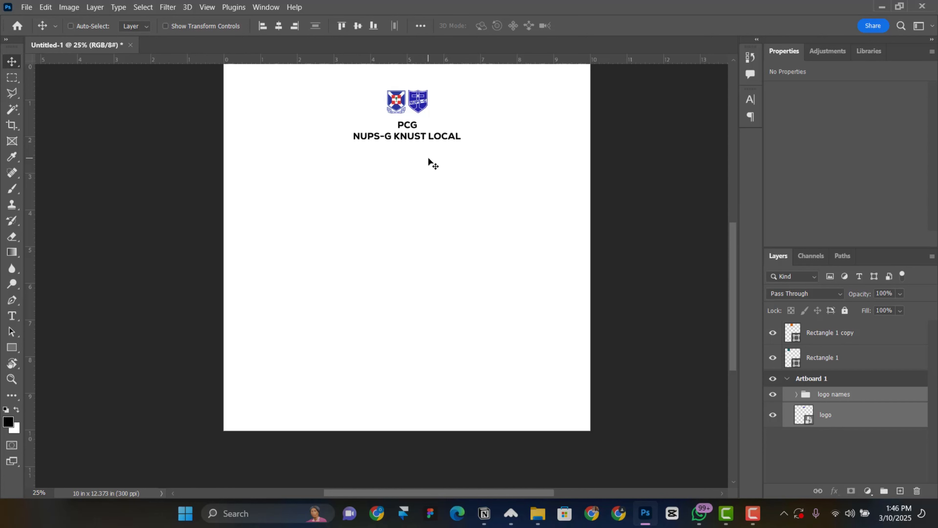
# Duplicate the NUPS-G KNUST LOCAL line, move it out of the logo group and retype it as SOCIALIZING
pyautogui.keyDown('ctrl'); pyautogui.click(404, 142); pyautogui.keyUp('ctrl')
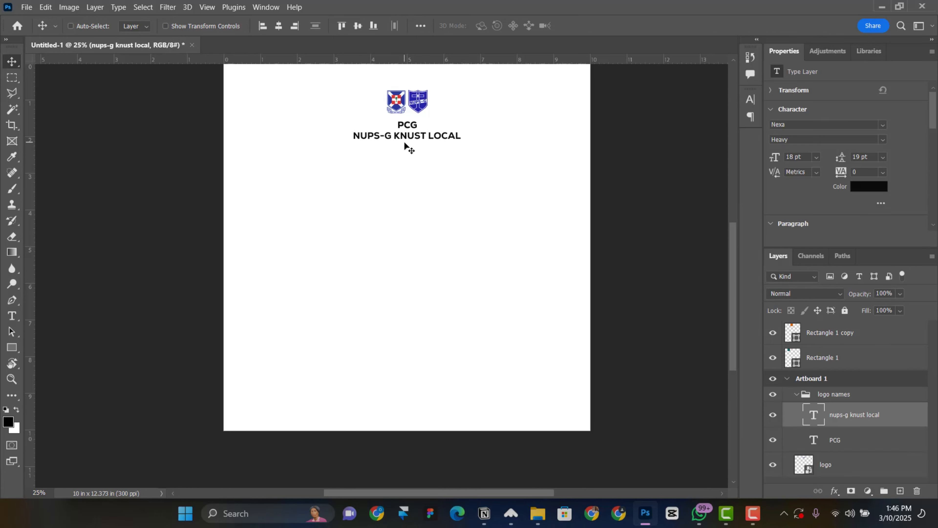
pyautogui.moveTo(414, 140); pyautogui.dragTo(415, 189)
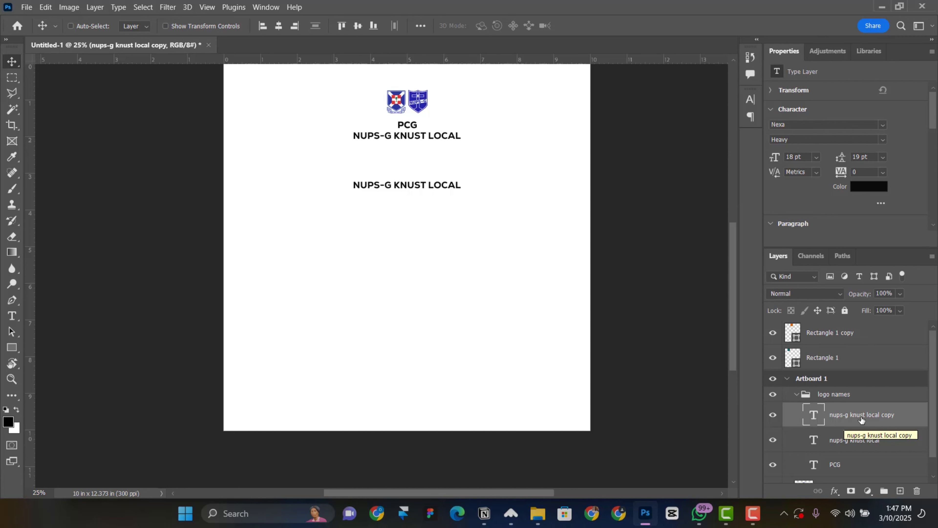
pyautogui.moveTo(861, 419); pyautogui.dragTo(855, 389)
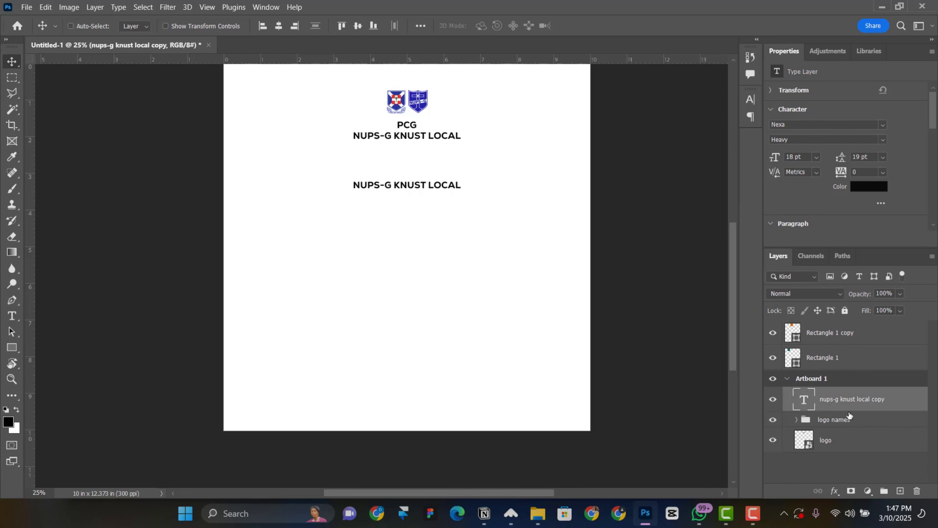
pyautogui.moveTo(410, 193); pyautogui.dragTo(411, 182)
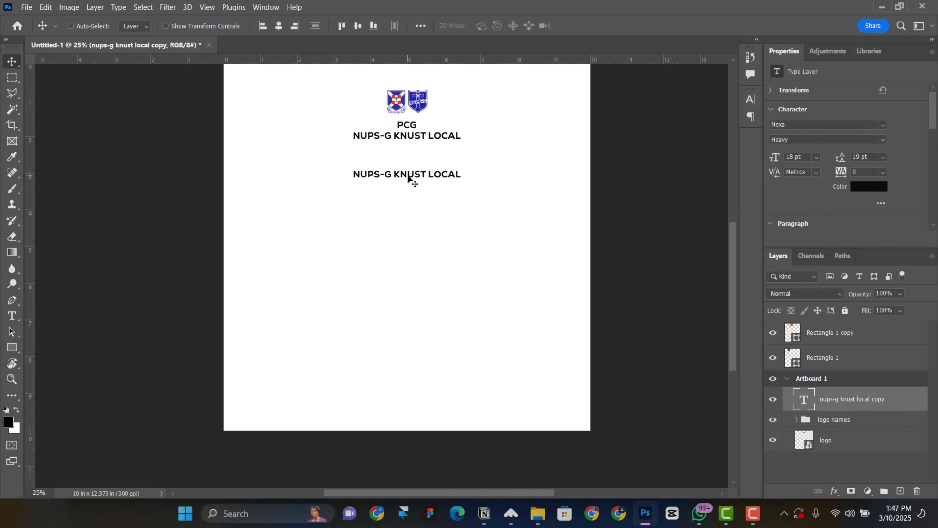
pyautogui.doubleClick(409, 180)
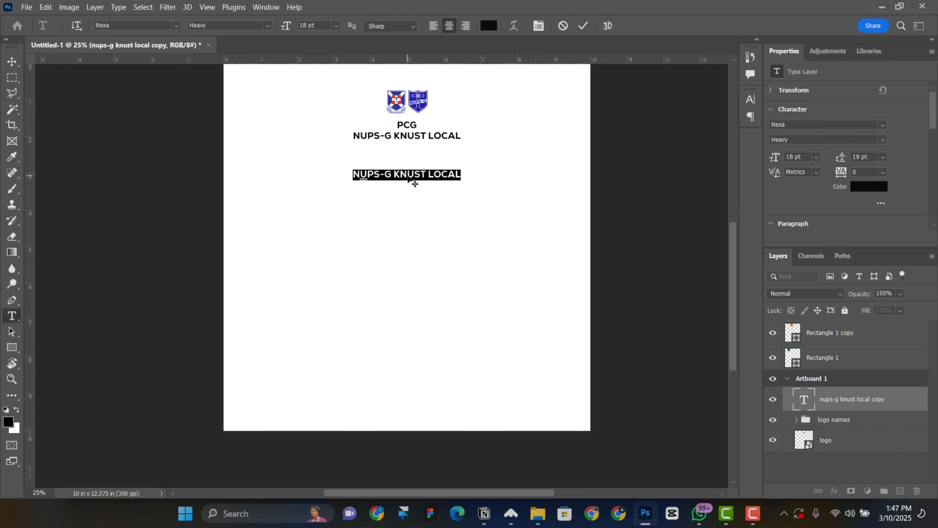
pyautogui.press('BackSpace')
pyautogui.write('Socializing')
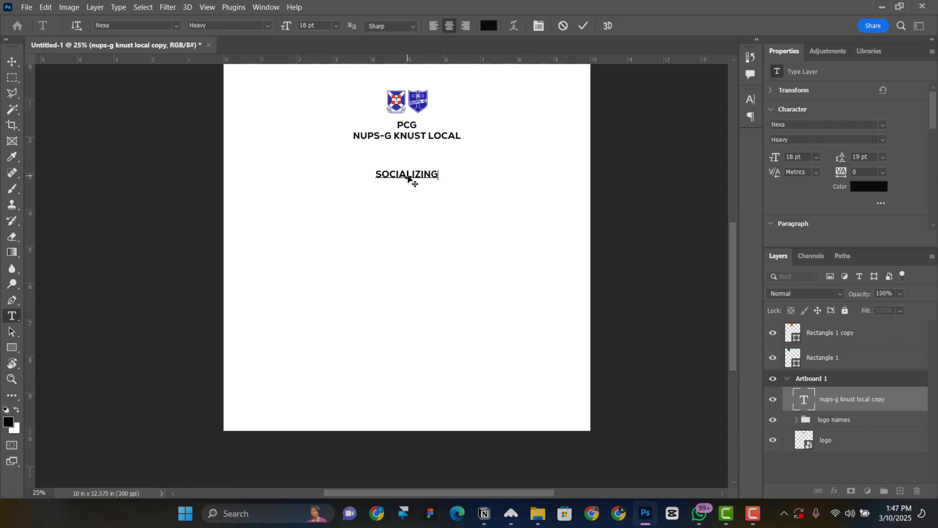
pyautogui.hotkey('ctrl', 'Return')
# Duplicate the SOCIALIZING line below itself and retype the copy as 2025
pyautogui.press('v')
pyautogui.moveTo(409, 179); pyautogui.dragTo(409, 209)
pyautogui.doubleClick(406, 205)
pyautogui.write('2025')
pyautogui.hotkey('ctrl', 'Return')
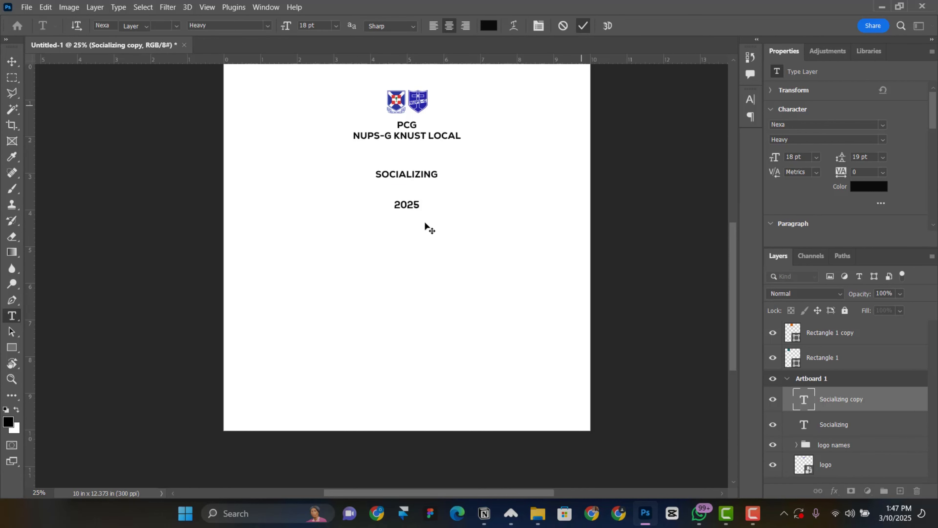
pyautogui.press('v')
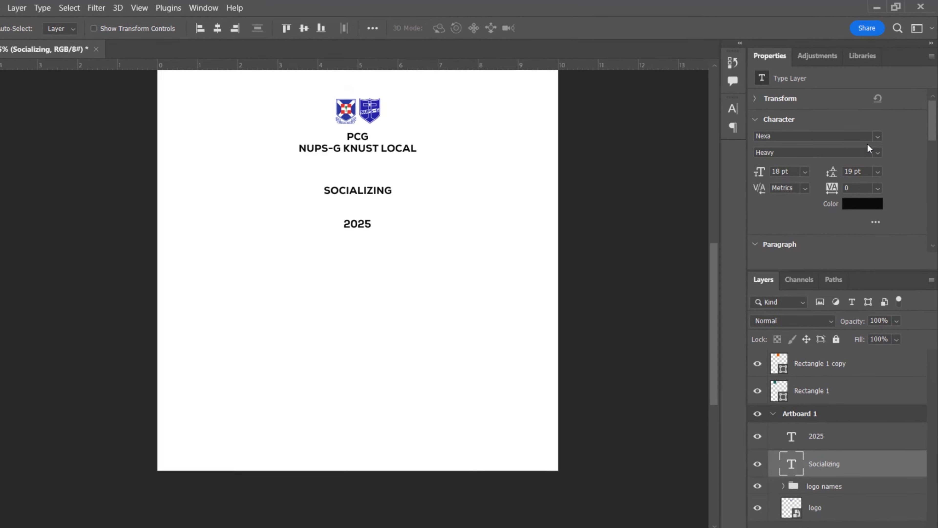
# Set SOCIALIZING in Gobold Regular at 75 pt and move it below the heading lines
pyautogui.click(877, 136)
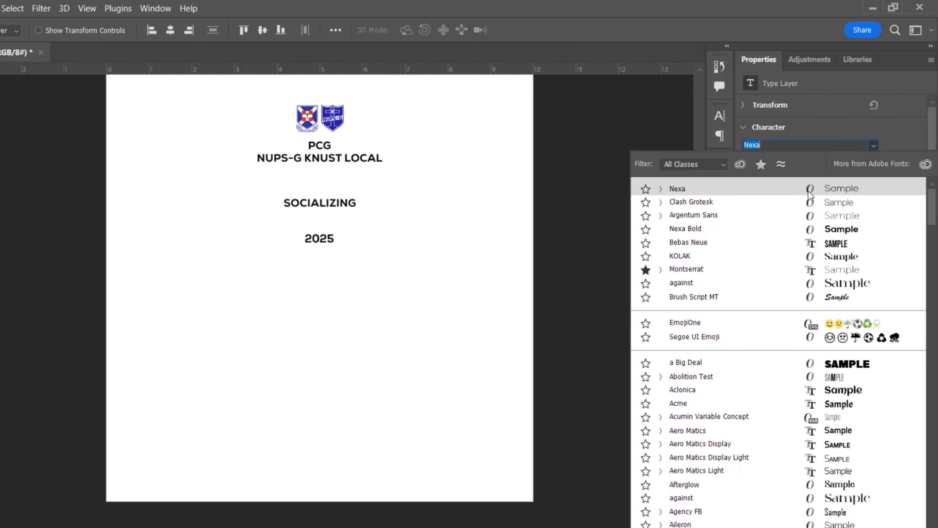
pyautogui.press('Down')
pyautogui.press('Down')
pyautogui.press('Down')
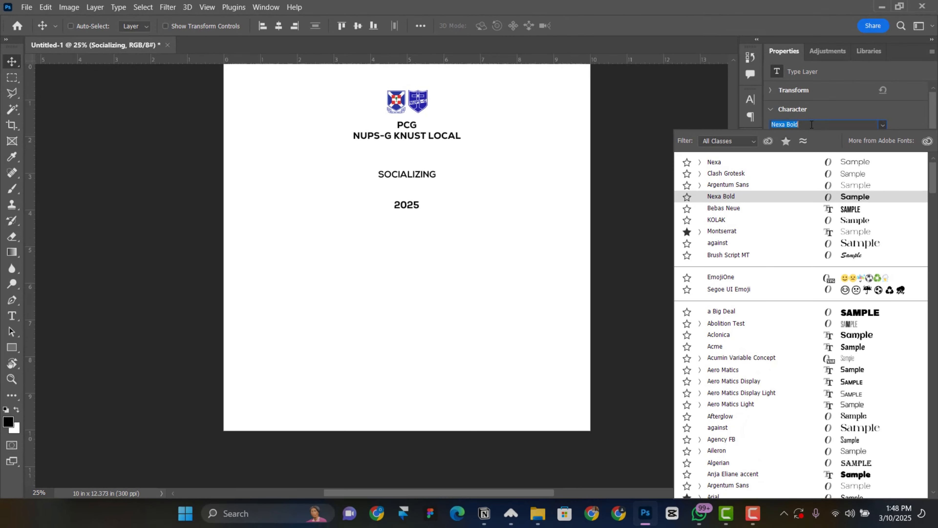
pyautogui.write('gobo')
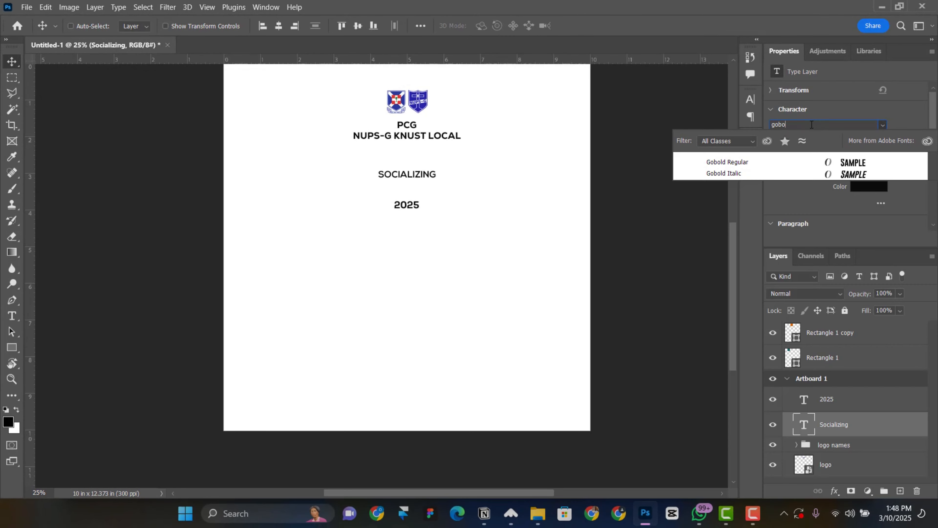
pyautogui.click(789, 164)
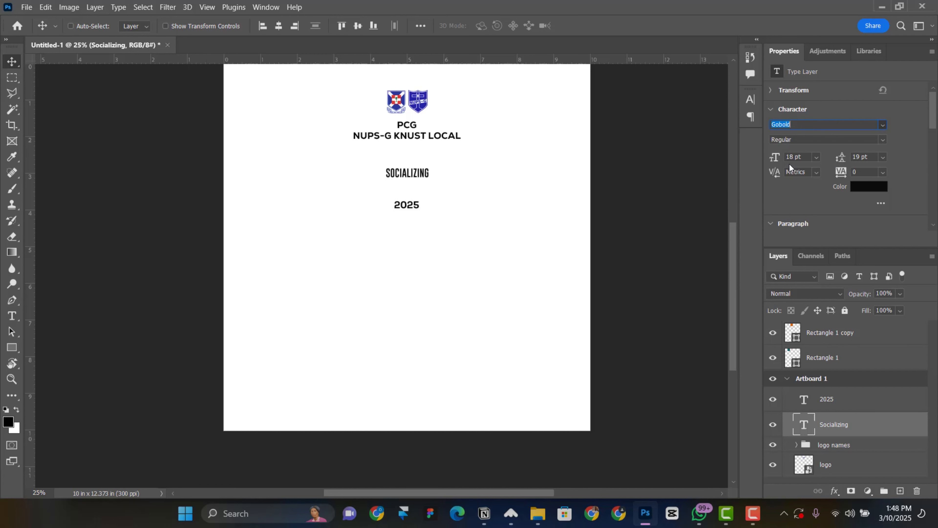
pyautogui.moveTo(771, 159); pyautogui.dragTo(792, 159)
pyautogui.moveTo(370, 198); pyautogui.dragTo(371, 204)
pyautogui.hotkey('ctrl', '-')
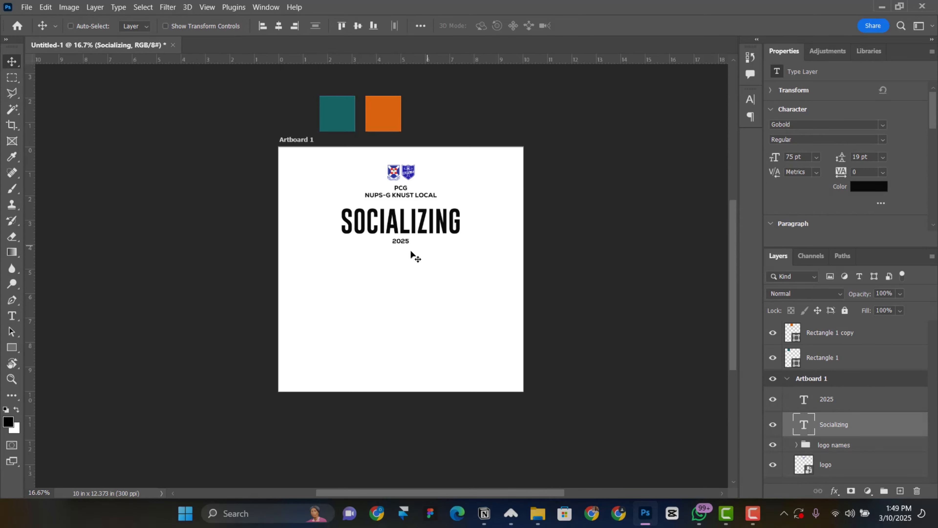
# Enlarge the 2025 text to 36 pt
pyautogui.rightClick(398, 242)
pyautogui.click(420, 260)
pyautogui.click(816, 158)
pyautogui.click(812, 268)
pyautogui.click(816, 157)
pyautogui.click(812, 291)
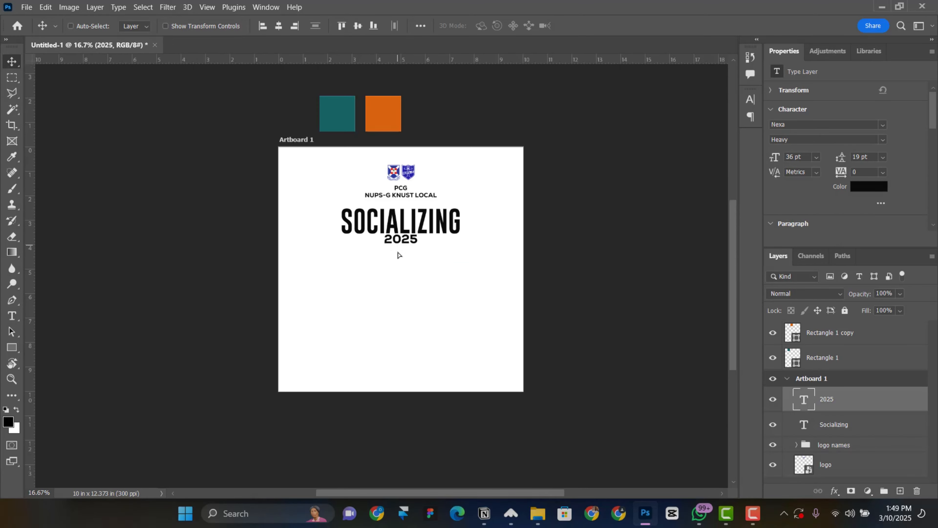
pyautogui.hotkey('ctrl', '+')
pyautogui.hotkey('ctrl', '-')
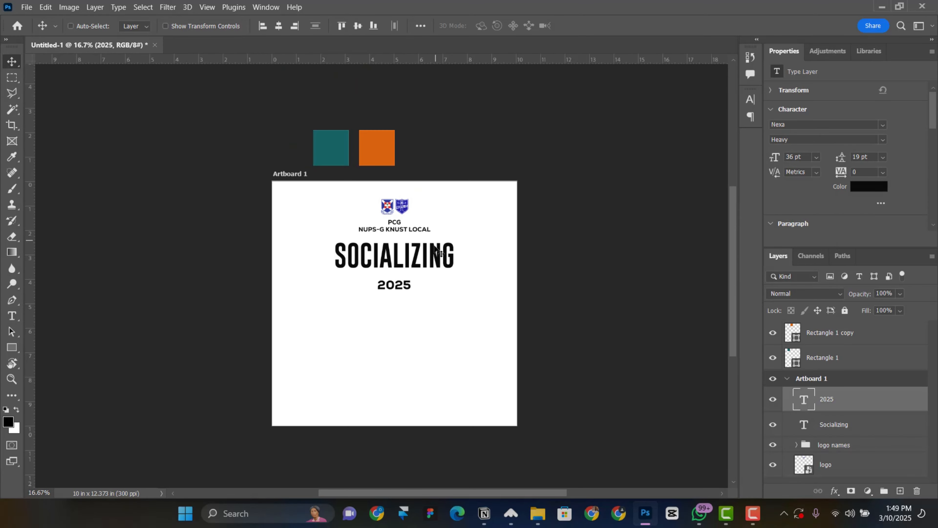
# Reselect the SOCIALIZING layer and bring up its layer effects list
pyautogui.rightClick(399, 253)
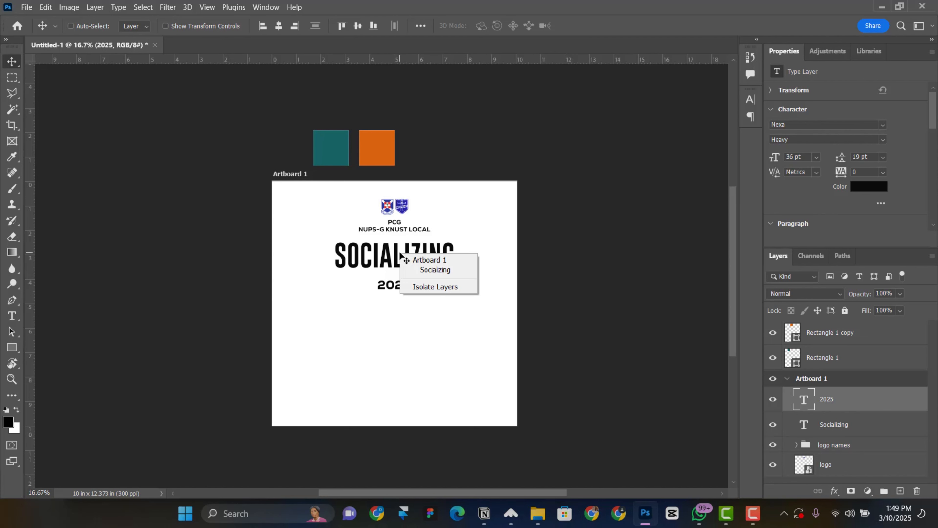
pyautogui.click(419, 271)
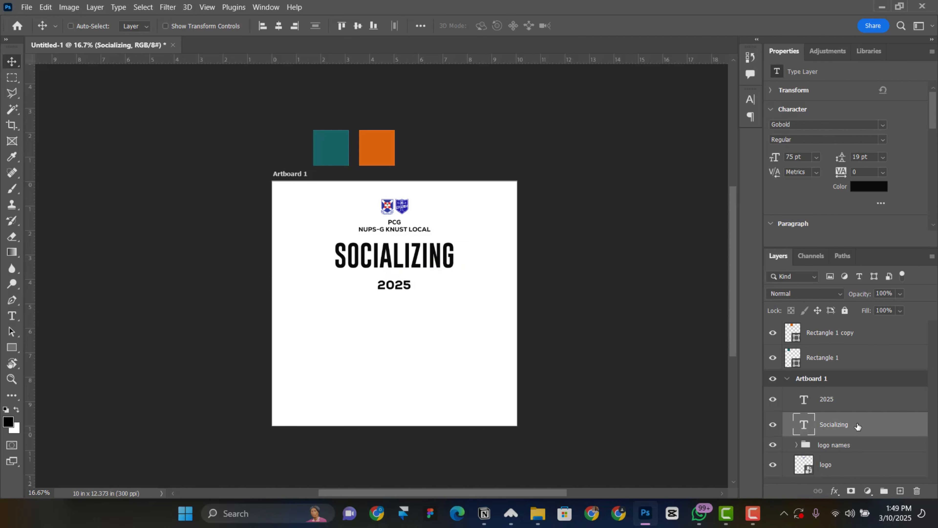
pyautogui.click(834, 490)
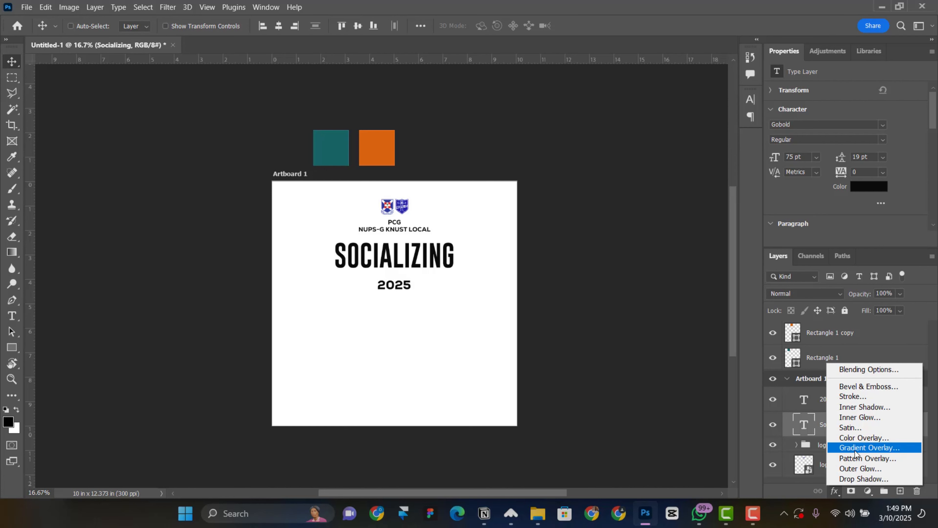
# Add a Gradient Overlay to SOCIALIZING with its left stop set to dark teal #125e5e
pyautogui.click(865, 447)
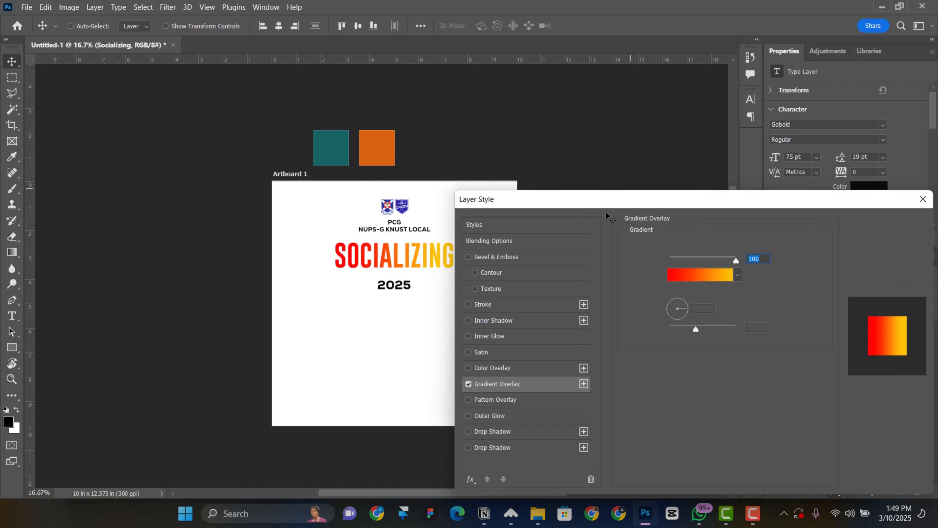
pyautogui.moveTo(621, 147); pyautogui.dragTo(629, 130)
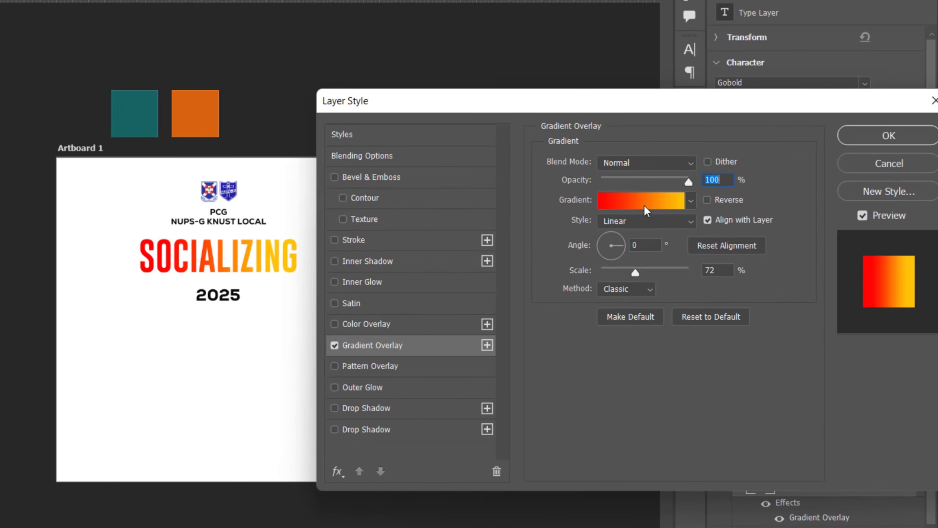
pyautogui.click(646, 210)
pyautogui.click(525, 353)
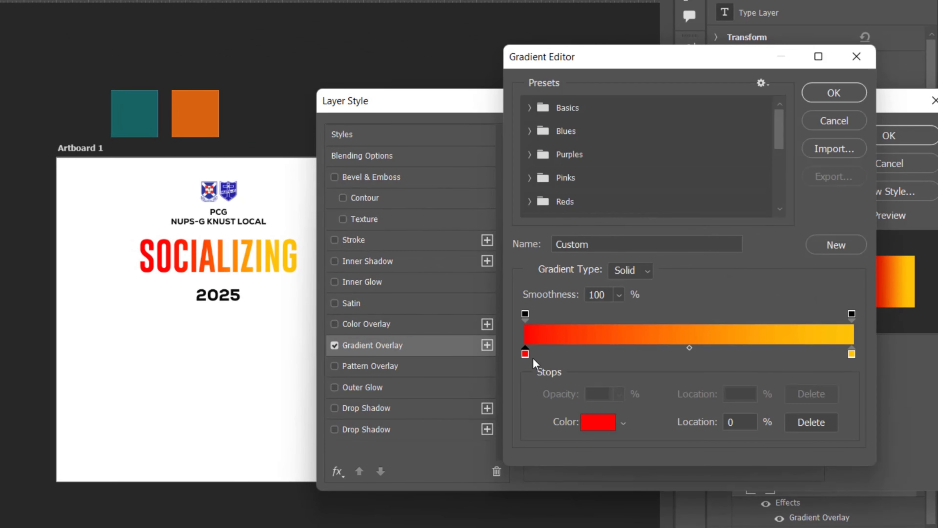
pyautogui.click(600, 423)
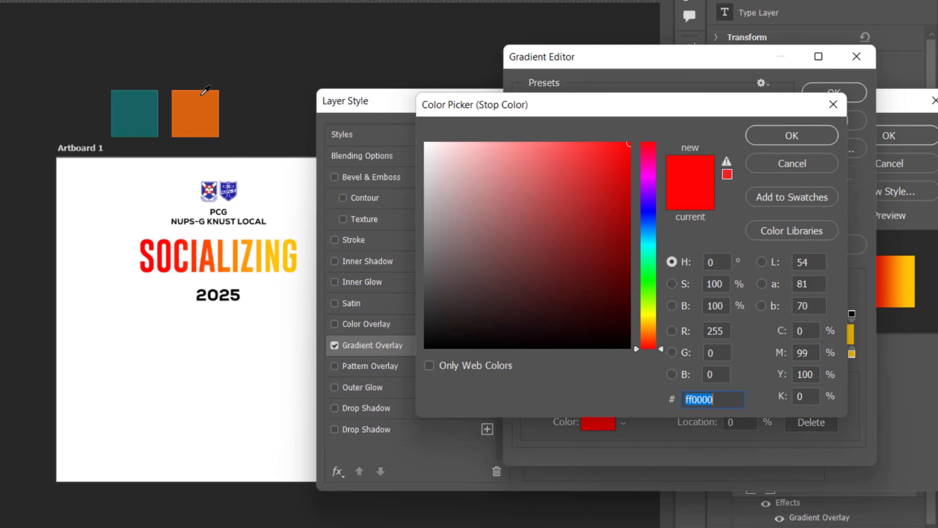
pyautogui.click(143, 106)
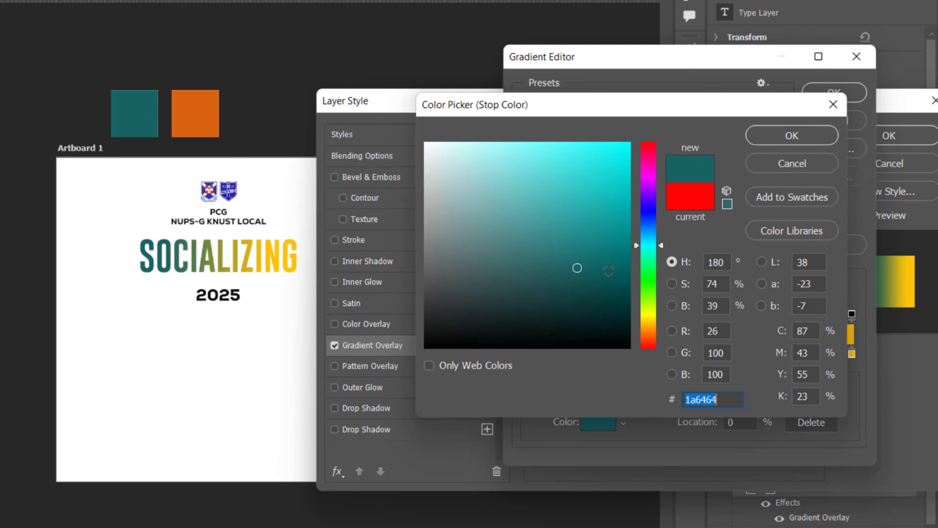
pyautogui.click(591, 272)
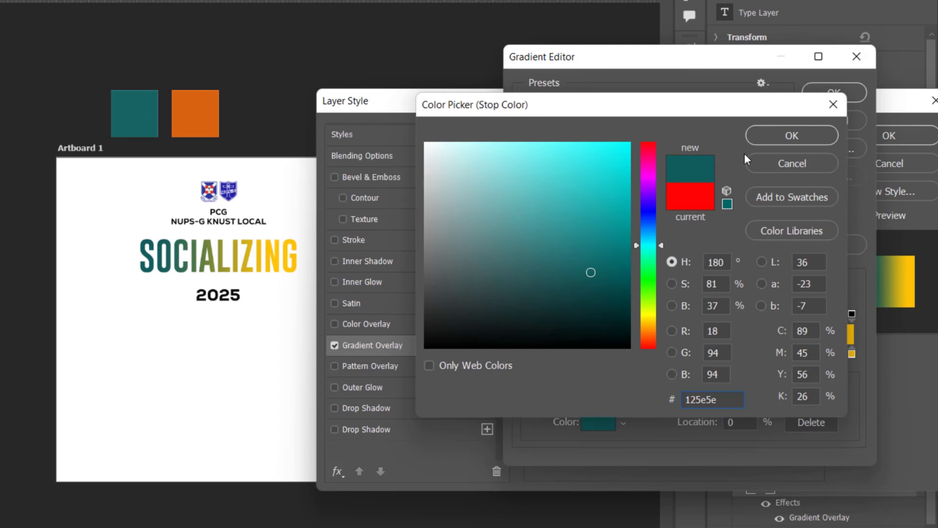
pyautogui.click(771, 133)
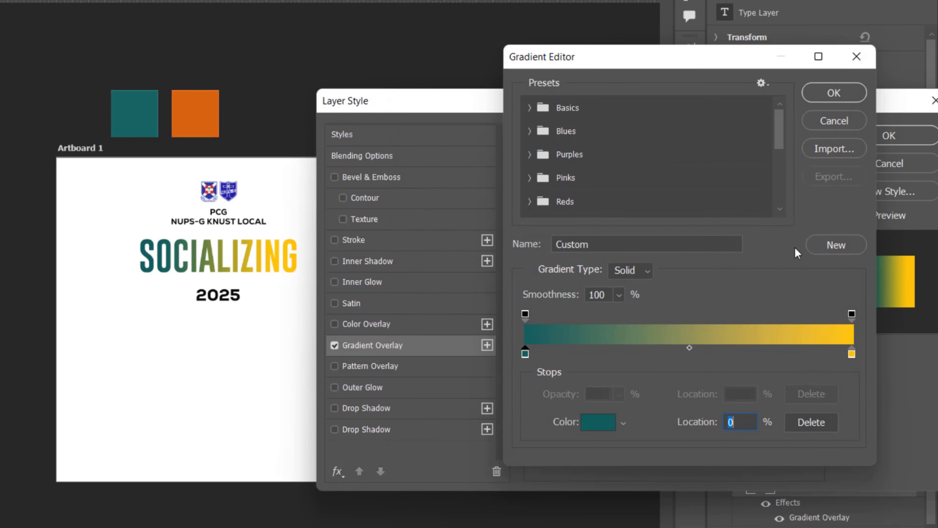
# Set the right gradient stop to lighter teal #228787 and apply the overlay
pyautogui.click(852, 353)
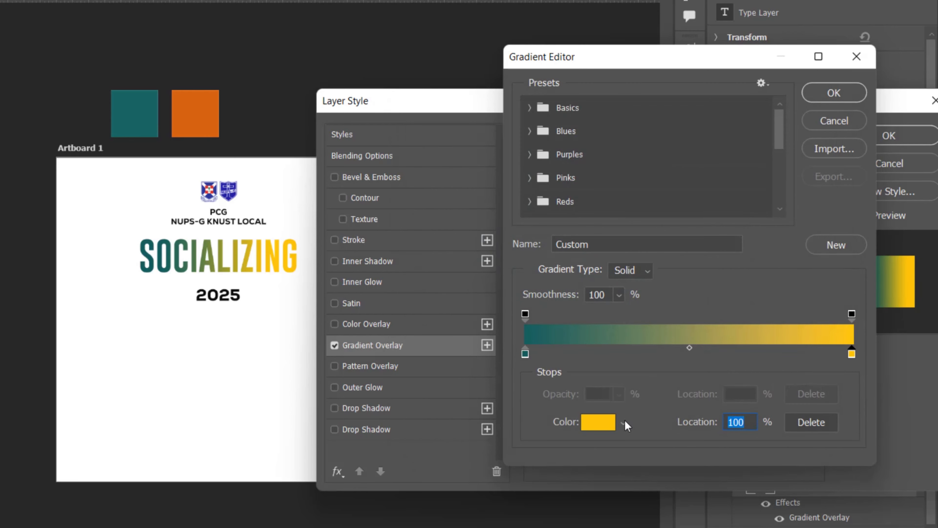
pyautogui.click(602, 421)
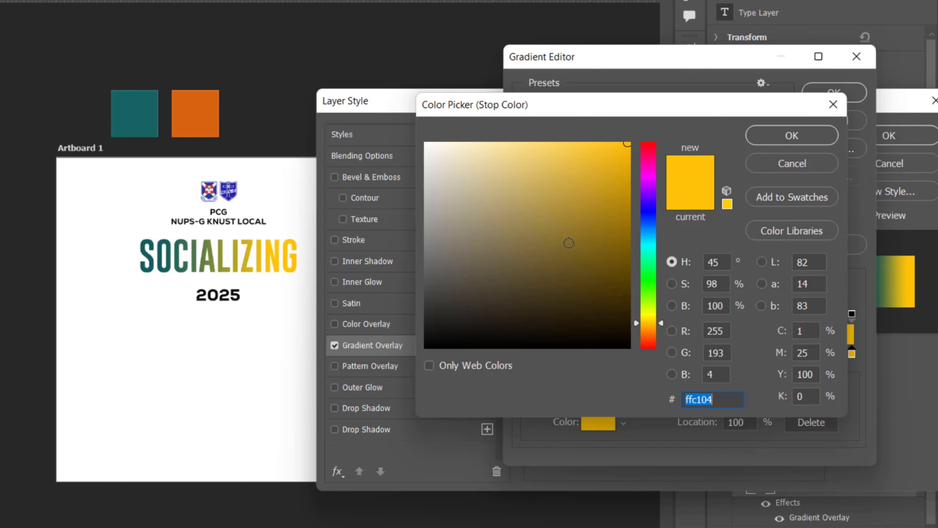
pyautogui.click(144, 105)
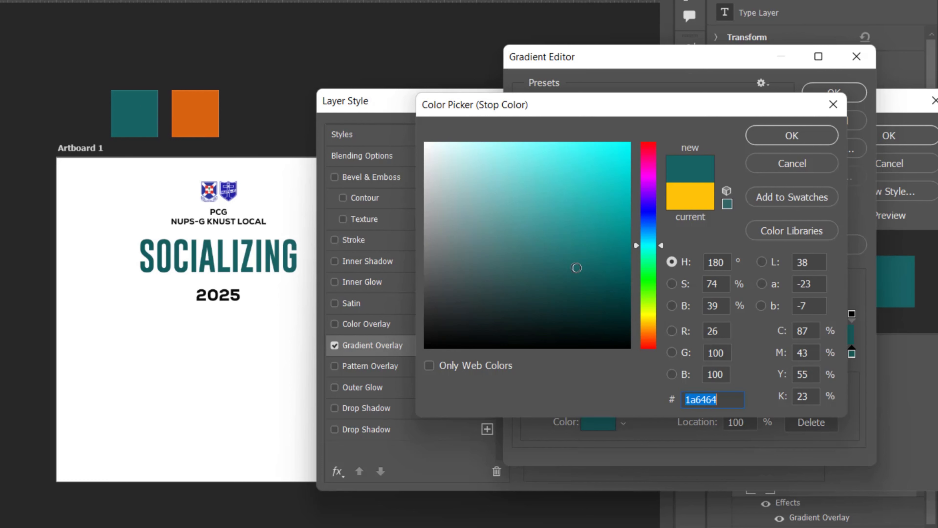
pyautogui.moveTo(584, 244)
pyautogui.mouseDown()
pyautogui.moveTo(573, 222)
pyautogui.moveTo(580, 239)
pyautogui.mouseUp()
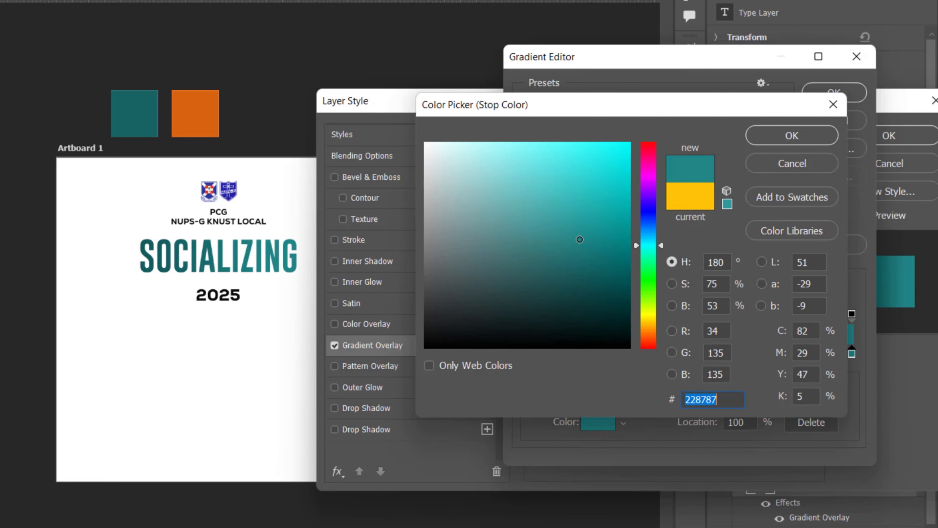
pyautogui.click(772, 145)
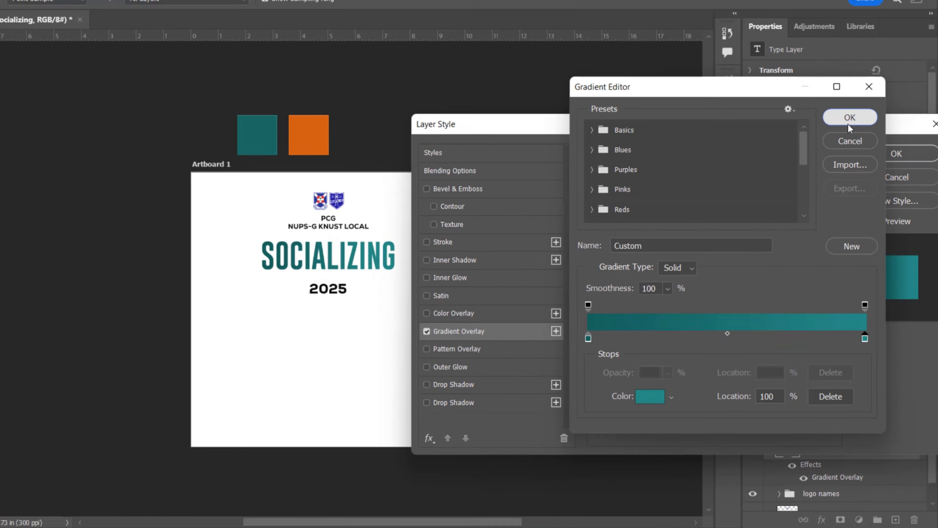
pyautogui.click(833, 92)
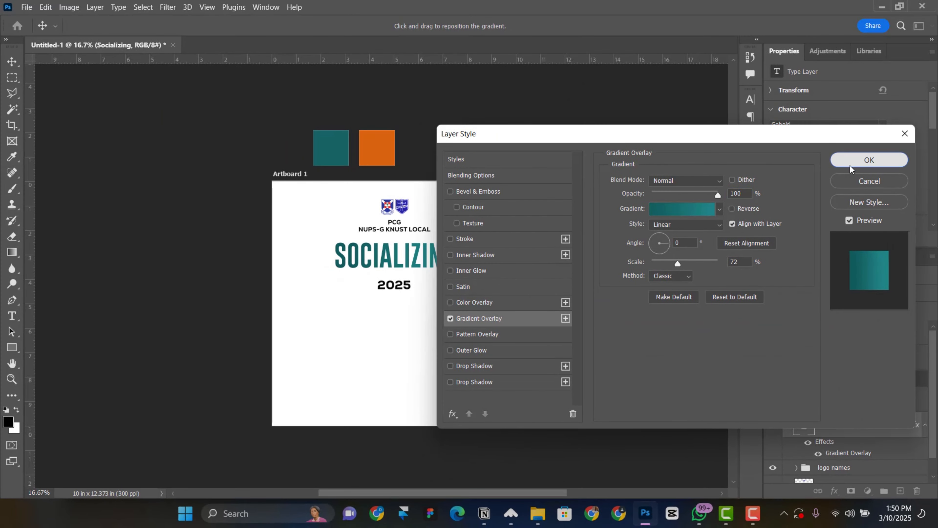
pyautogui.click(885, 164)
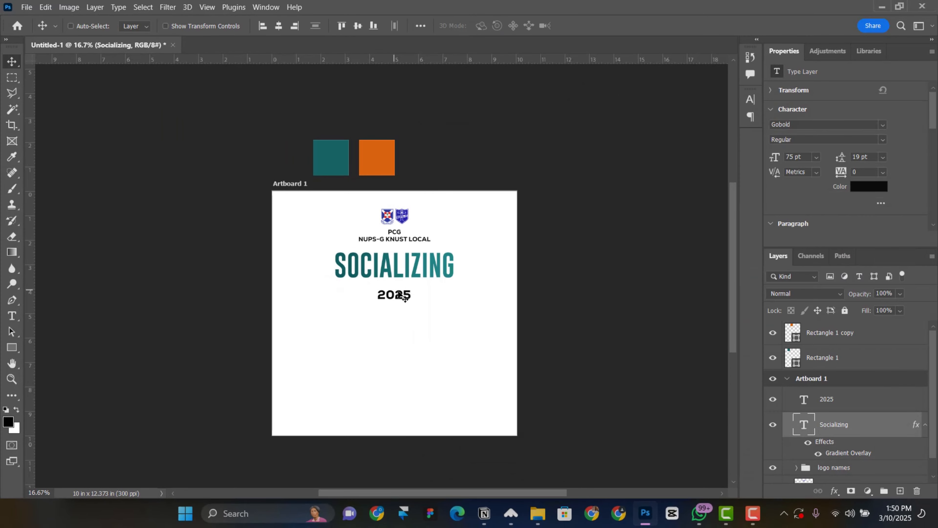
# Add a Gradient Overlay to the 2025 layer with its left stop set to orange #d8610e
pyautogui.rightClick(398, 295)
pyautogui.click(403, 308)
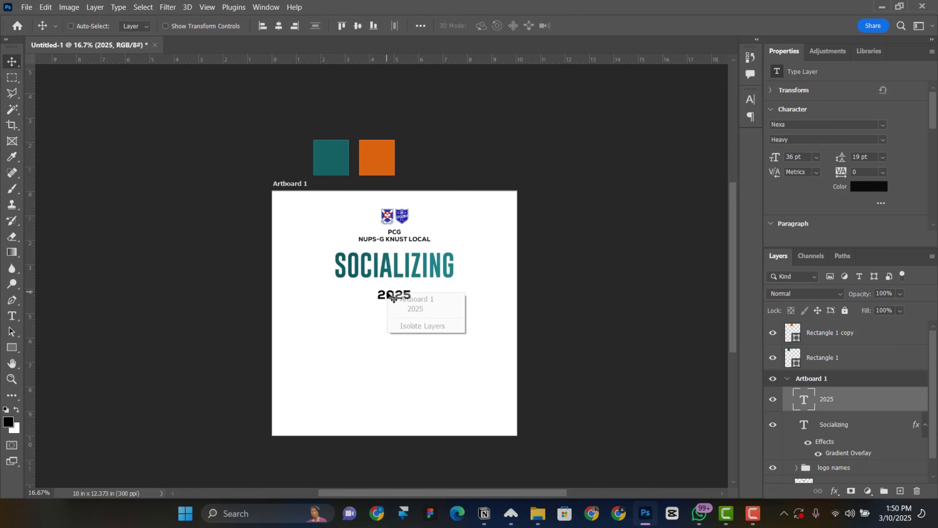
pyautogui.click(404, 309)
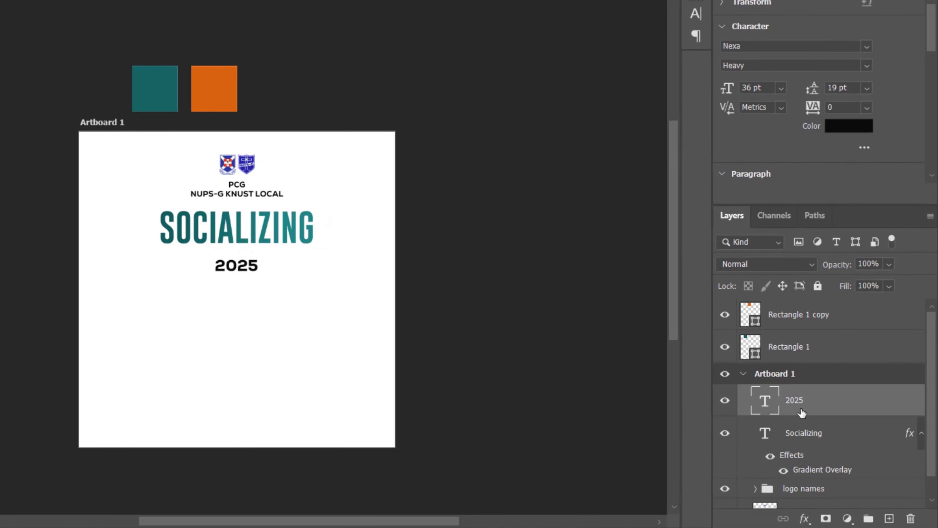
pyautogui.click(804, 519)
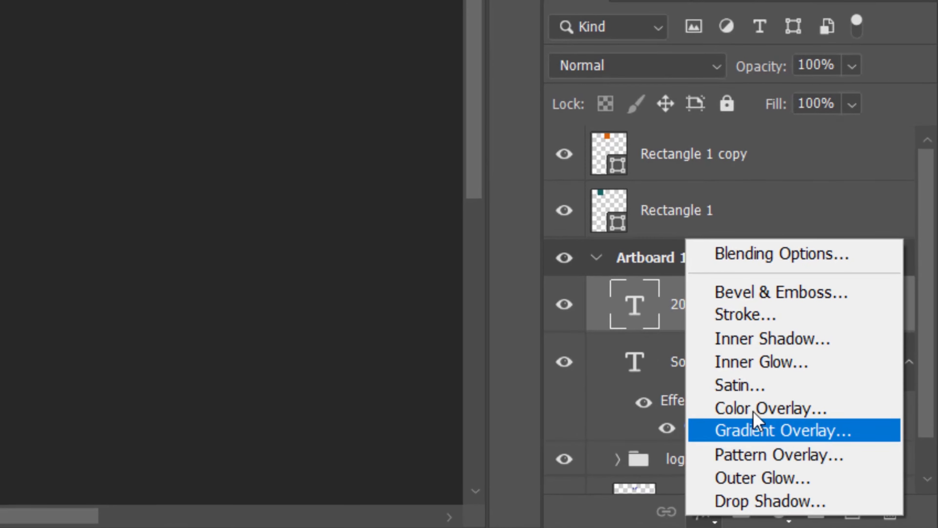
pyautogui.click(764, 431)
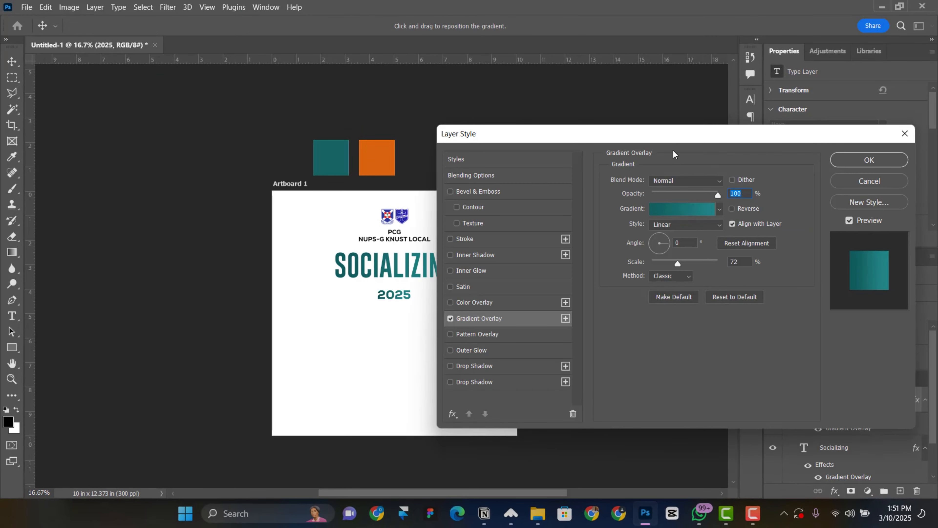
pyautogui.moveTo(674, 136); pyautogui.dragTo(715, 135)
pyautogui.click(721, 207)
pyautogui.click(625, 329)
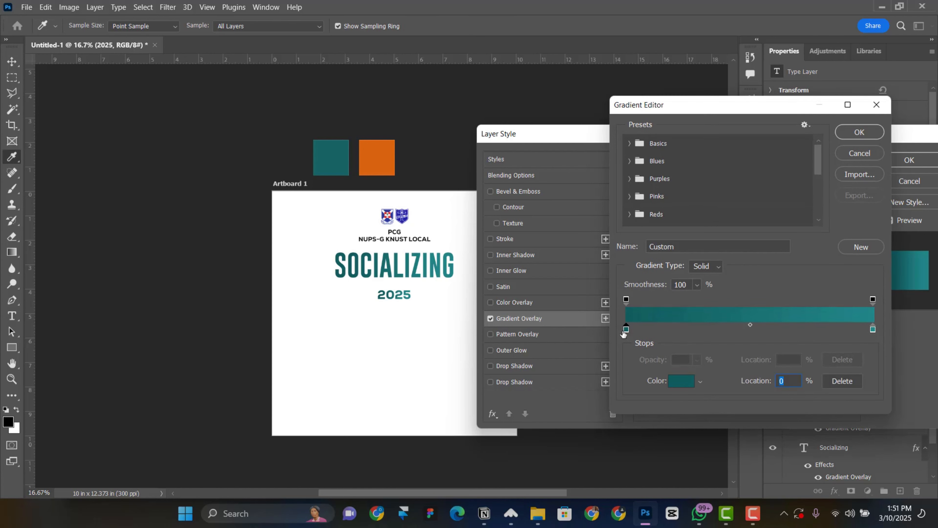
pyautogui.click(678, 382)
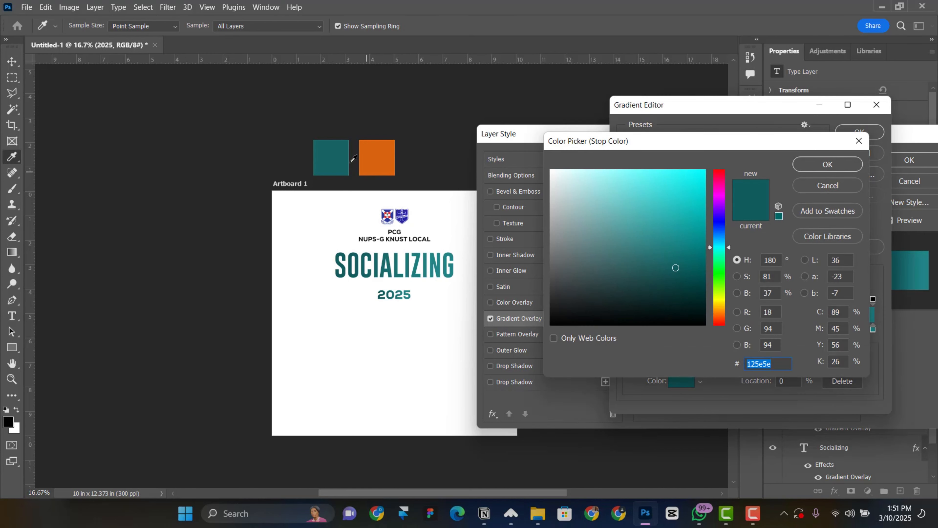
pyautogui.click(386, 149)
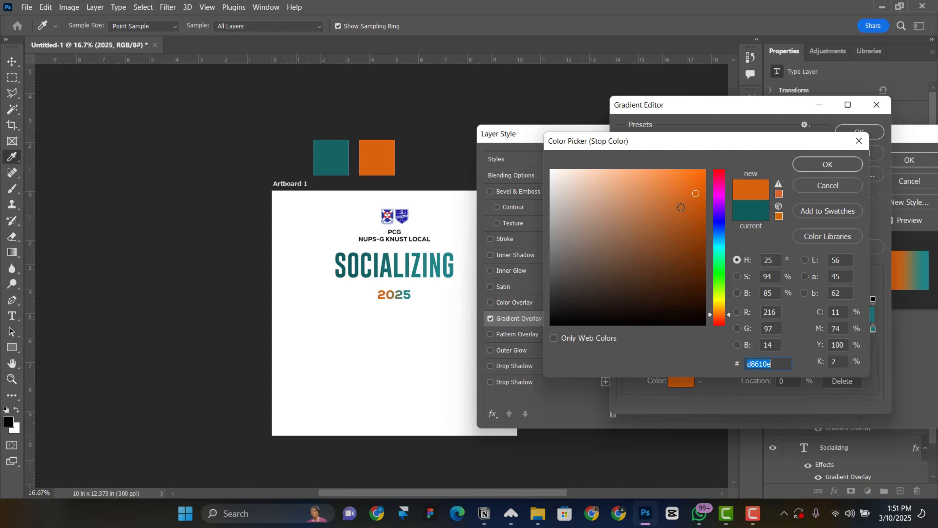
pyautogui.click(818, 165)
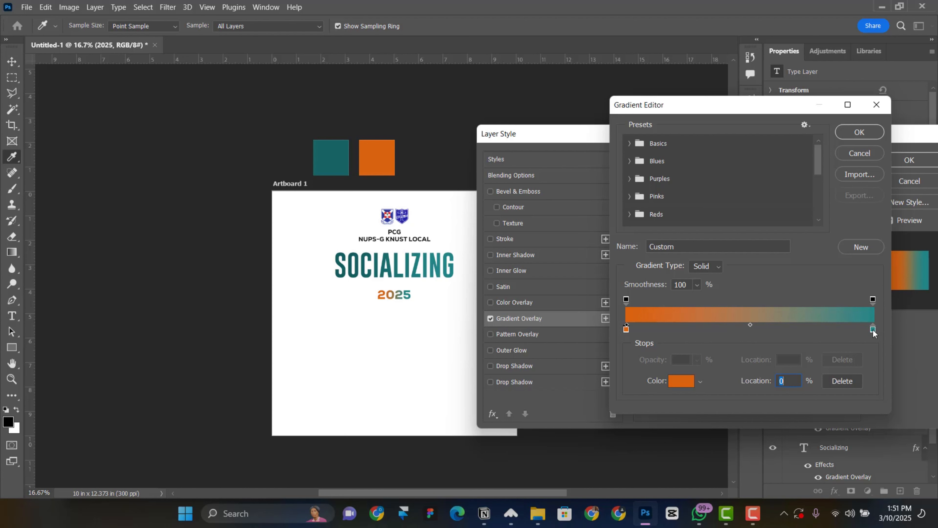
# Set the right gradient stop to golden orange #efa42e and apply the overlay
pyautogui.click(872, 330)
pyautogui.click(681, 381)
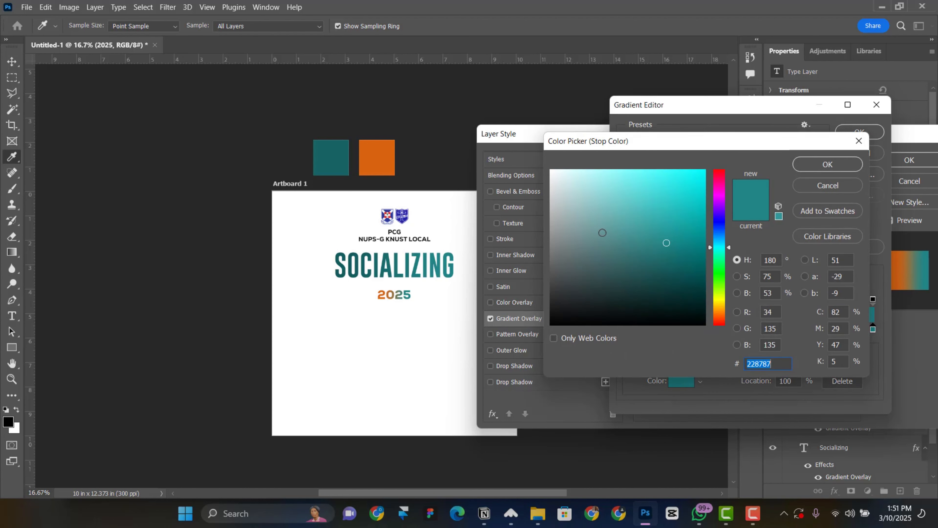
pyautogui.click(371, 145)
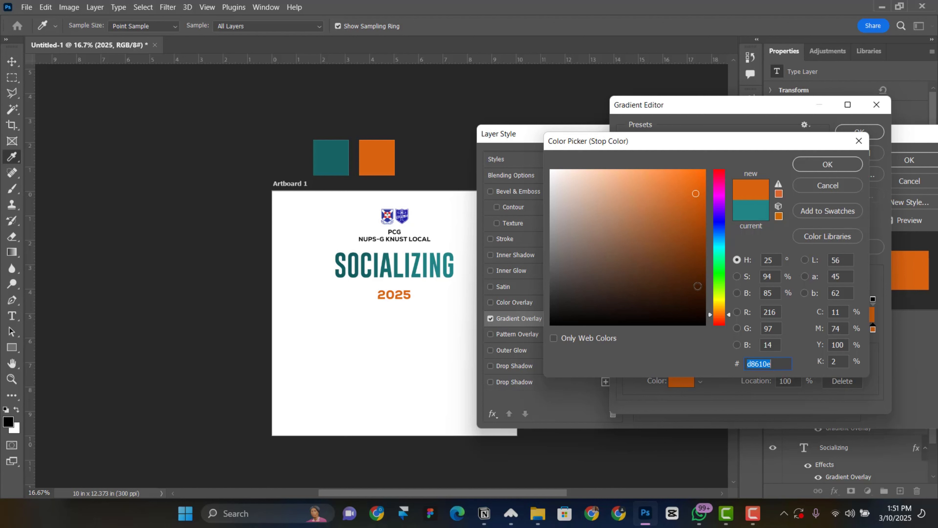
pyautogui.moveTo(695, 193); pyautogui.dragTo(659, 171)
pyautogui.click(675, 179)
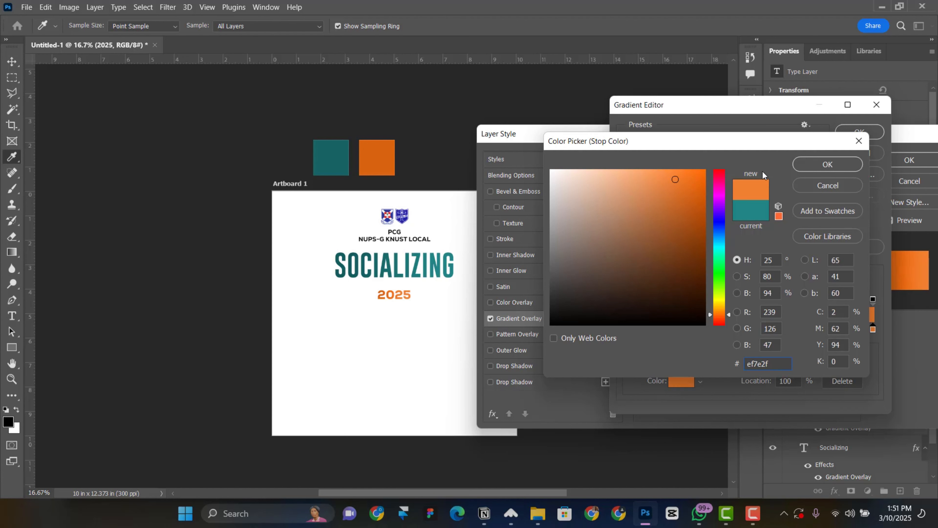
pyautogui.moveTo(718, 315); pyautogui.dragTo(720, 309)
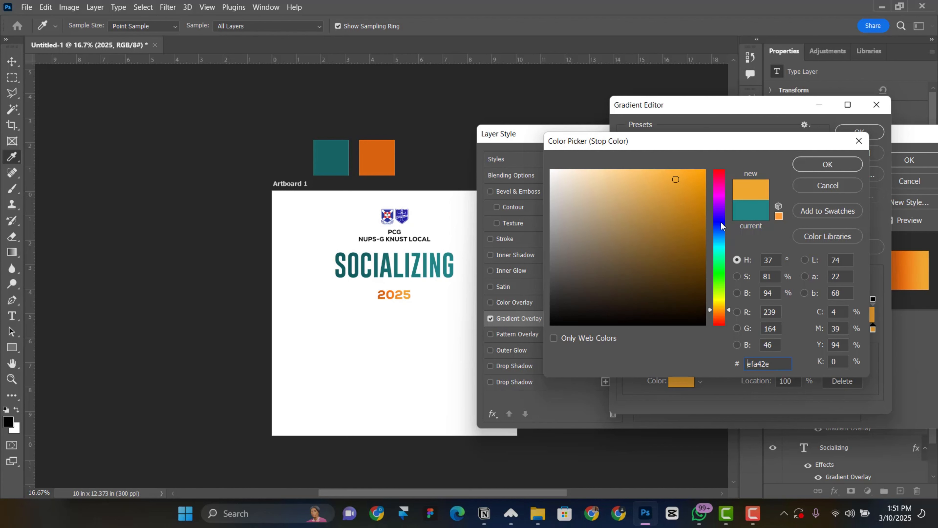
pyautogui.click(827, 164)
pyautogui.click(859, 132)
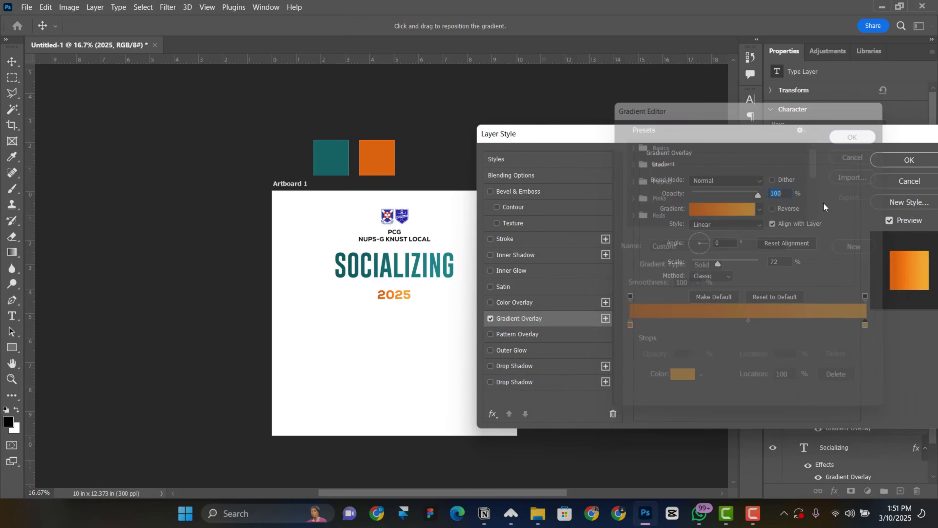
pyautogui.moveTo(873, 145); pyautogui.dragTo(798, 160)
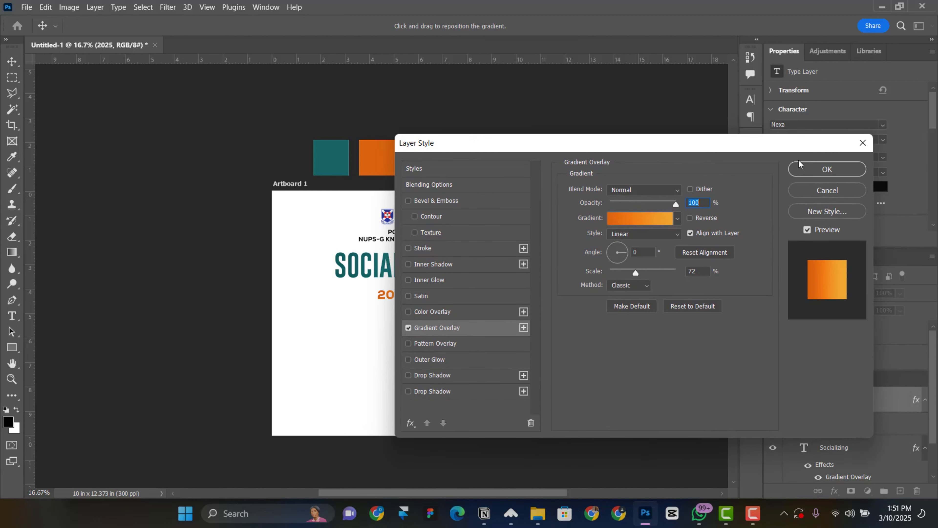
pyautogui.click(804, 169)
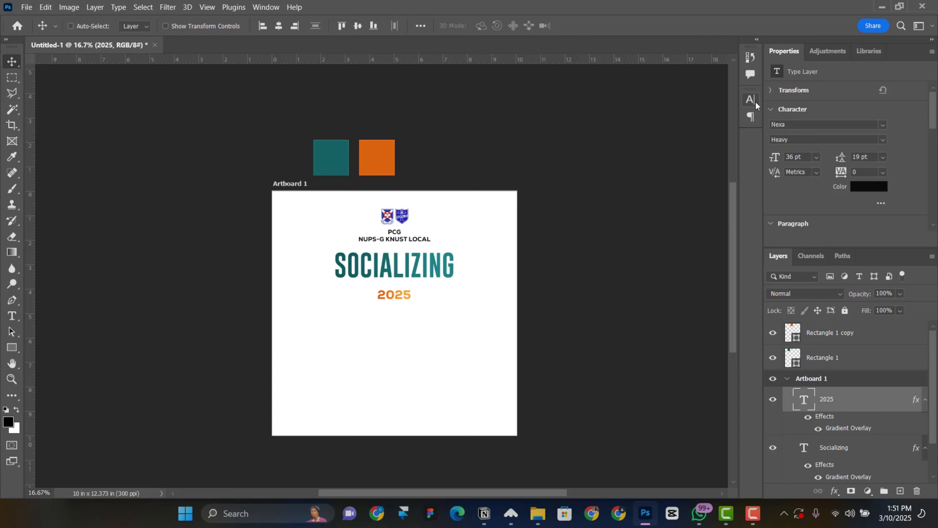
# Change 2025 to Nexa XBold and move it up closer to SOCIALIZING
pyautogui.click(877, 141)
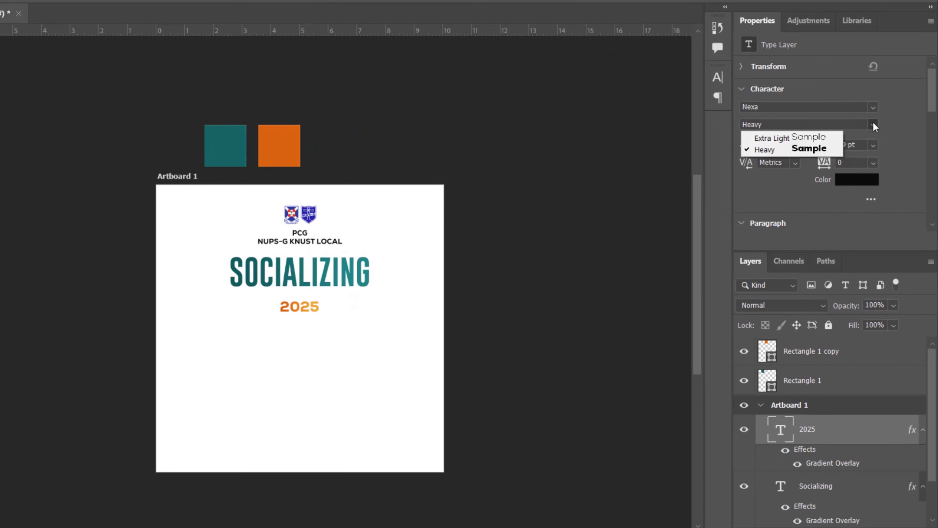
pyautogui.click(873, 107)
pyautogui.write('nexa')
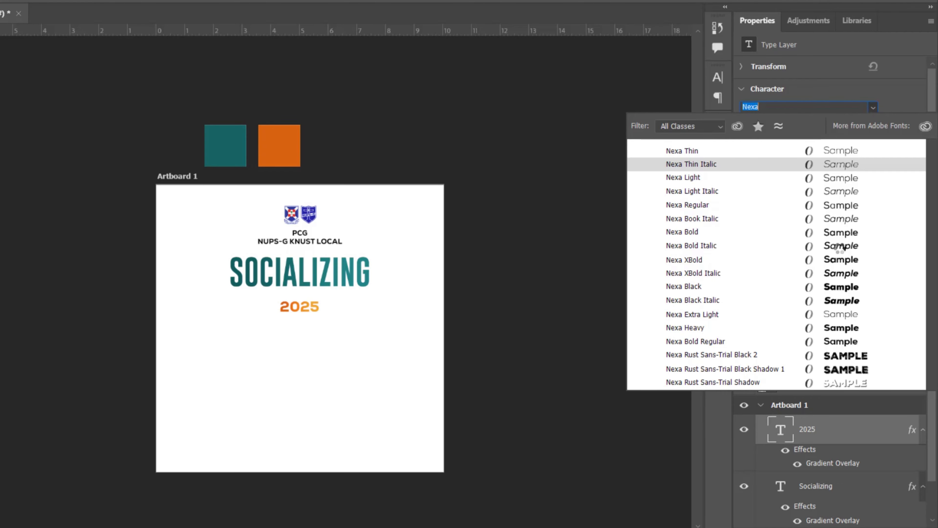
pyautogui.click(840, 260)
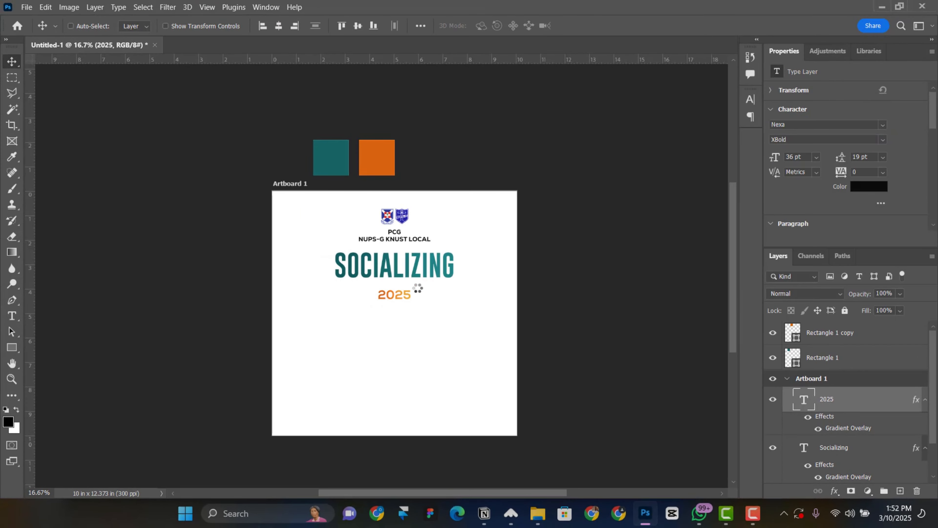
pyautogui.moveTo(391, 297); pyautogui.dragTo(396, 294)
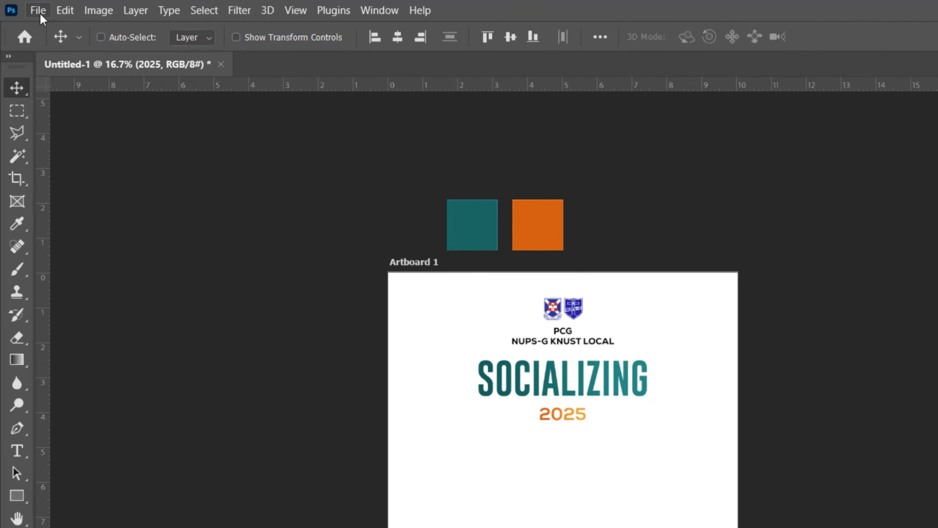
# Place the Layer 1 dot-pattern arrow image embedded onto the artboard
pyautogui.click(27, 7)
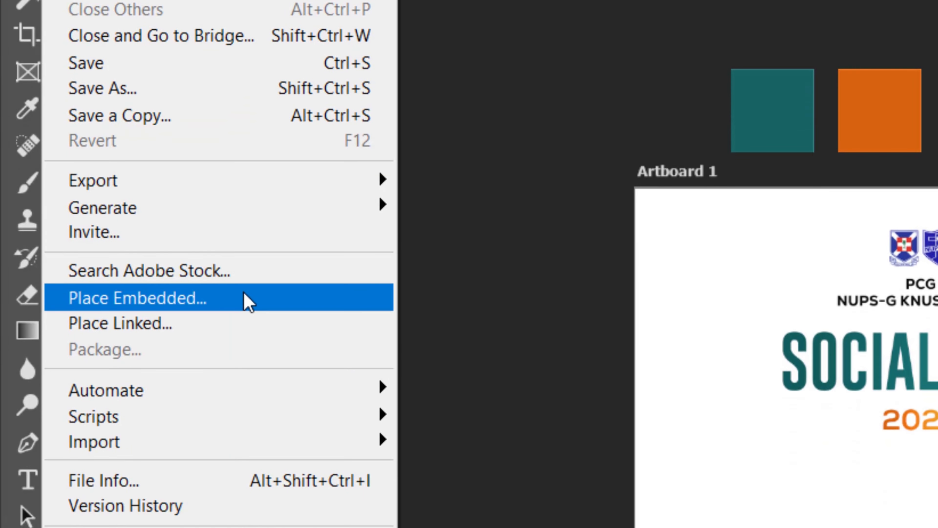
pyautogui.click(240, 296)
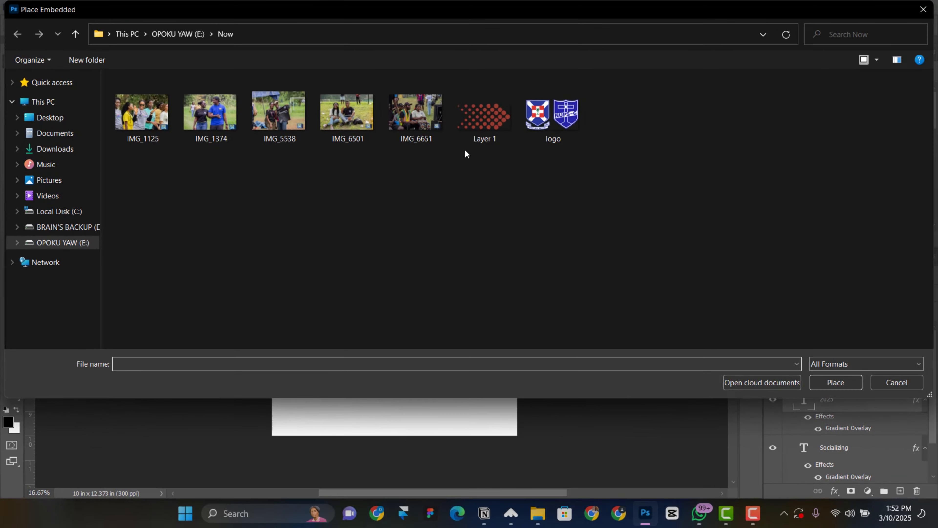
pyautogui.doubleClick(485, 112)
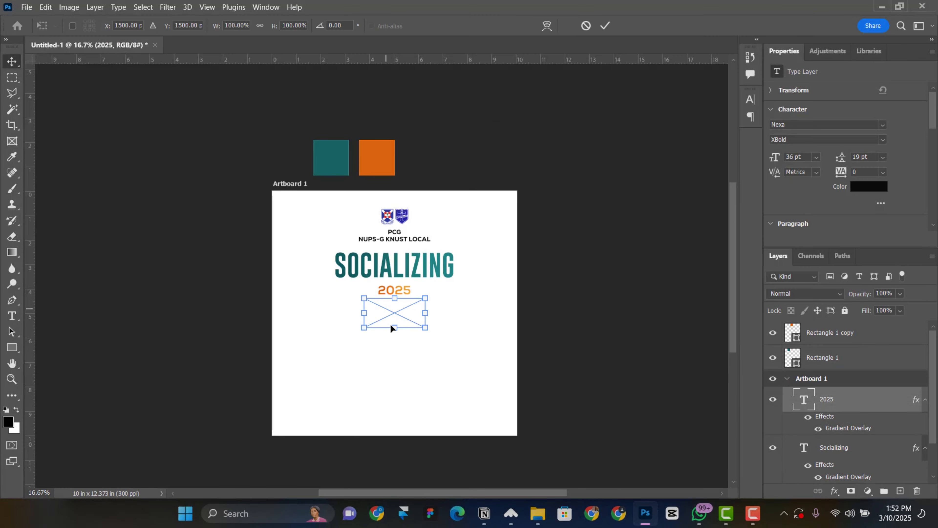
pyautogui.moveTo(391, 314)
pyautogui.mouseDown()
pyautogui.moveTo(374, 314)
pyautogui.moveTo(406, 321)
pyautogui.mouseUp()
pyautogui.hotkey('ctrl', '+')
pyautogui.hotkey('ctrl', '+')
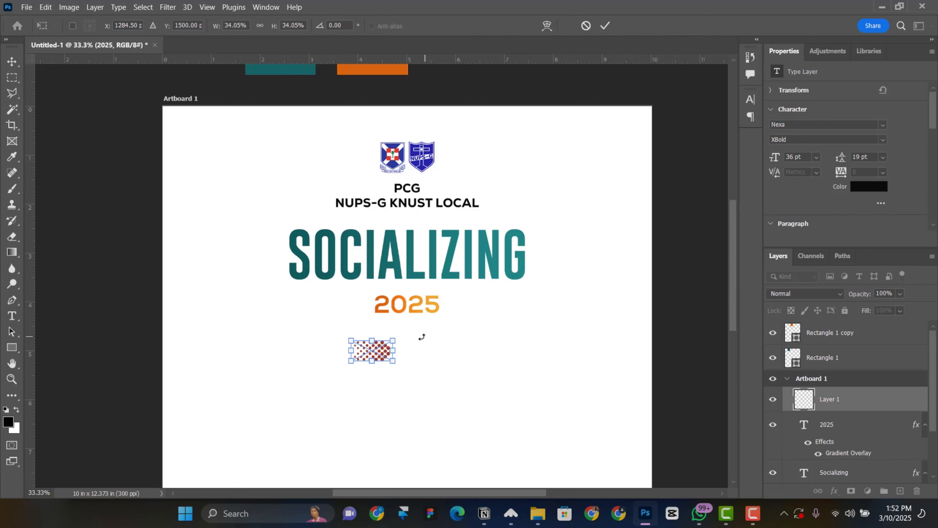
pyautogui.moveTo(440, 358); pyautogui.dragTo(429, 285)
pyautogui.click(604, 26)
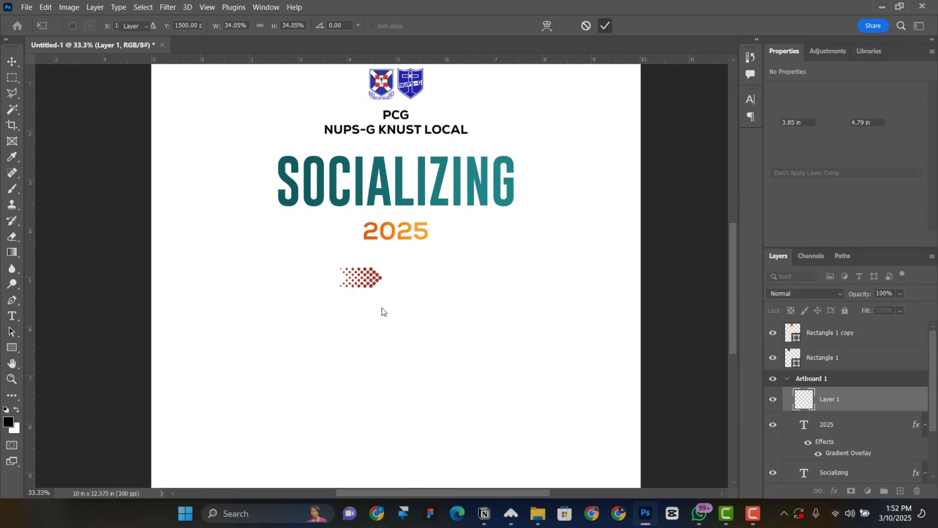
# Move the arrow image beside 2025 and scale it down to about 21%
pyautogui.moveTo(370, 283); pyautogui.dragTo(346, 242)
pyautogui.hotkey('ctrl', 't')
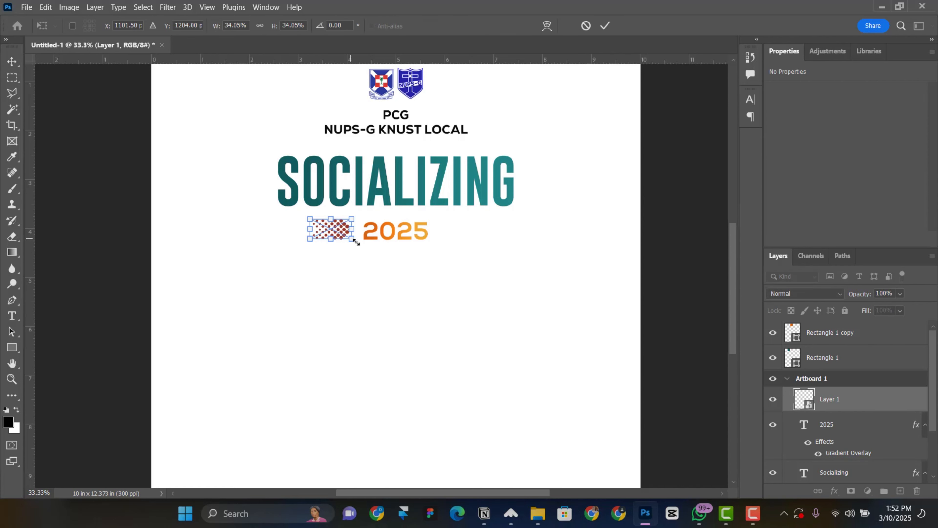
pyautogui.moveTo(355, 236); pyautogui.dragTo(349, 238)
pyautogui.press('Return')
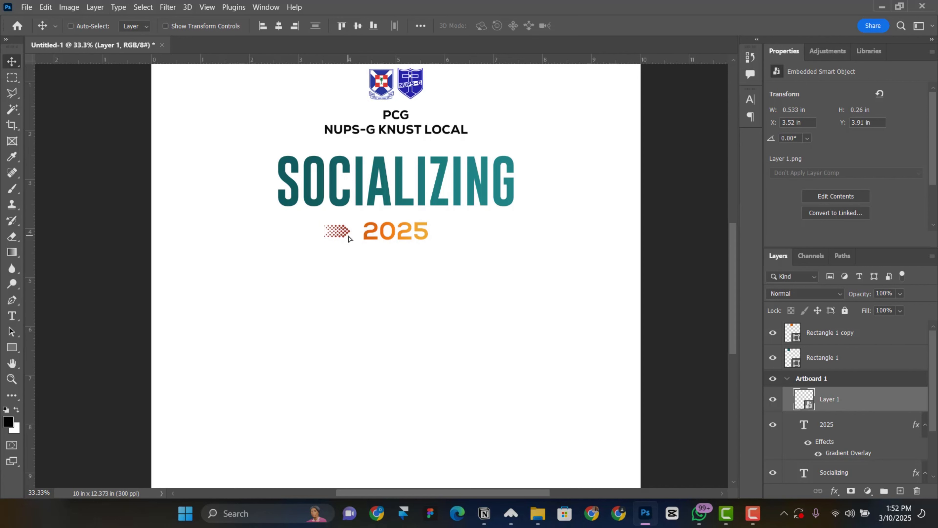
pyautogui.scroll(1, 360, 246)
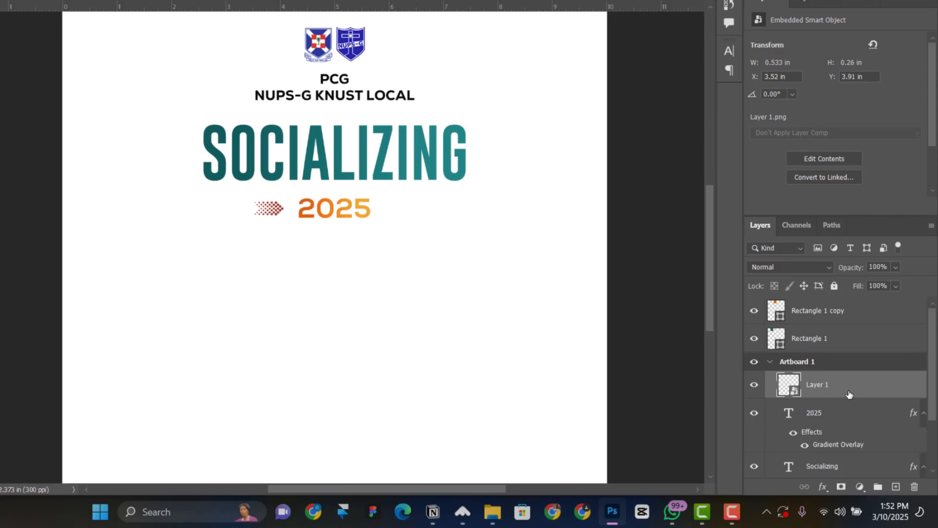
# Give the arrow a teal #135f5f Color Overlay sampled from SOCIALIZING
pyautogui.click(822, 486)
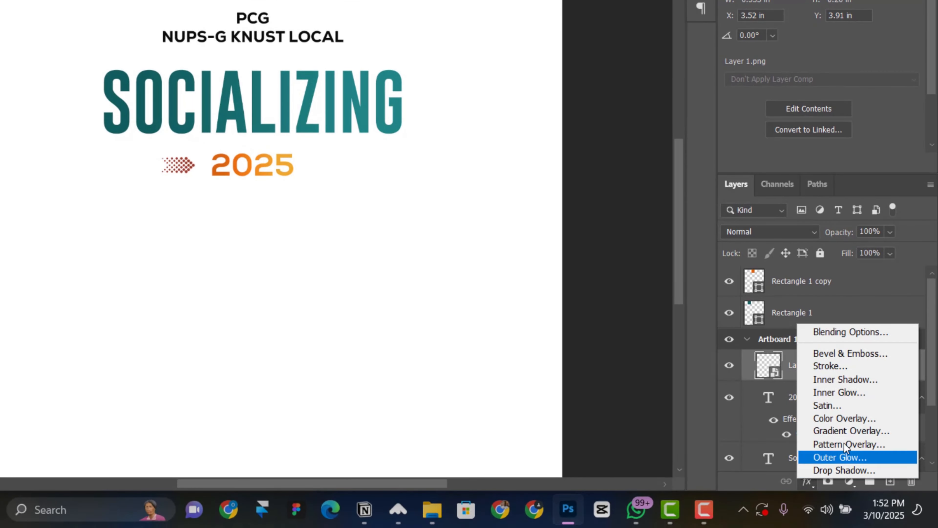
pyautogui.click(844, 418)
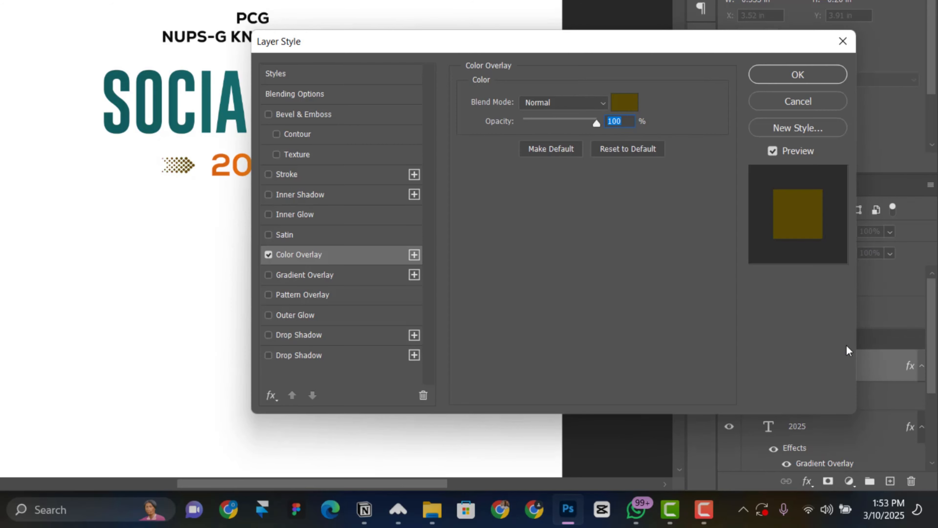
pyautogui.moveTo(631, 47); pyautogui.dragTo(702, 47)
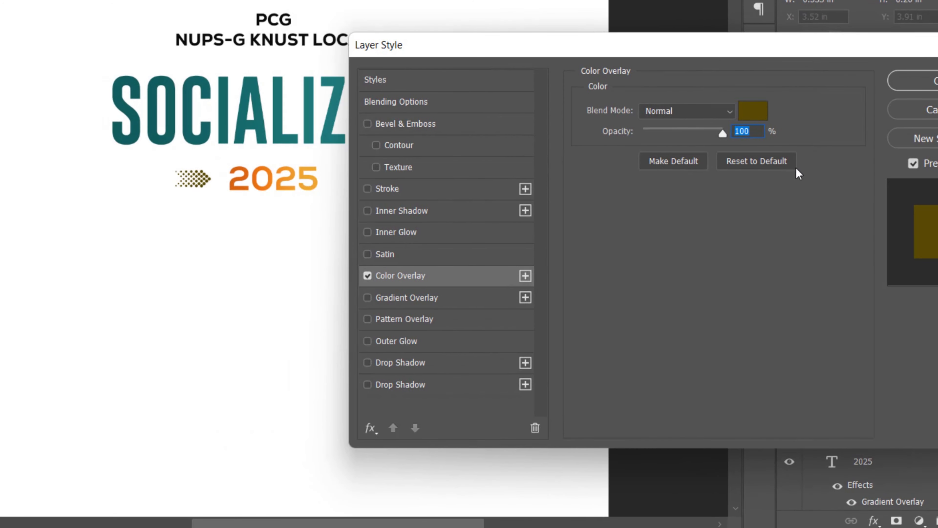
pyautogui.click(752, 111)
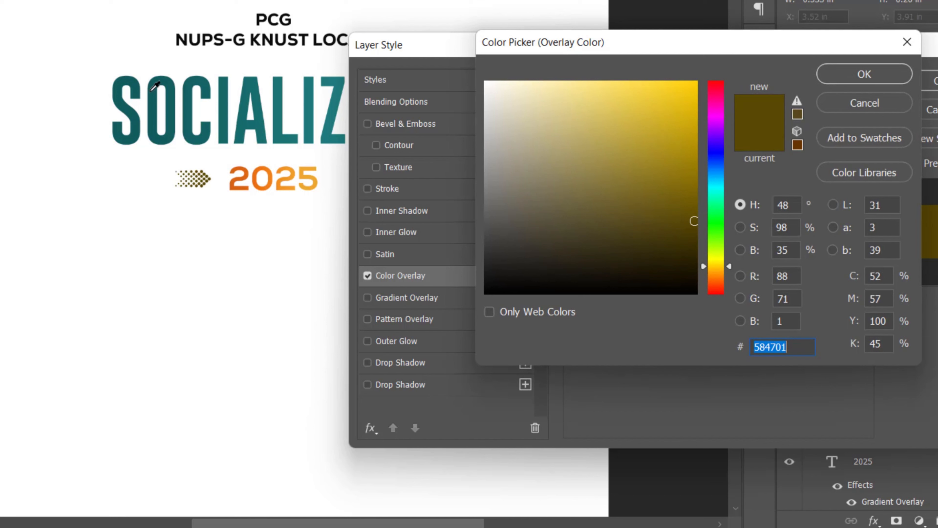
pyautogui.click(172, 88)
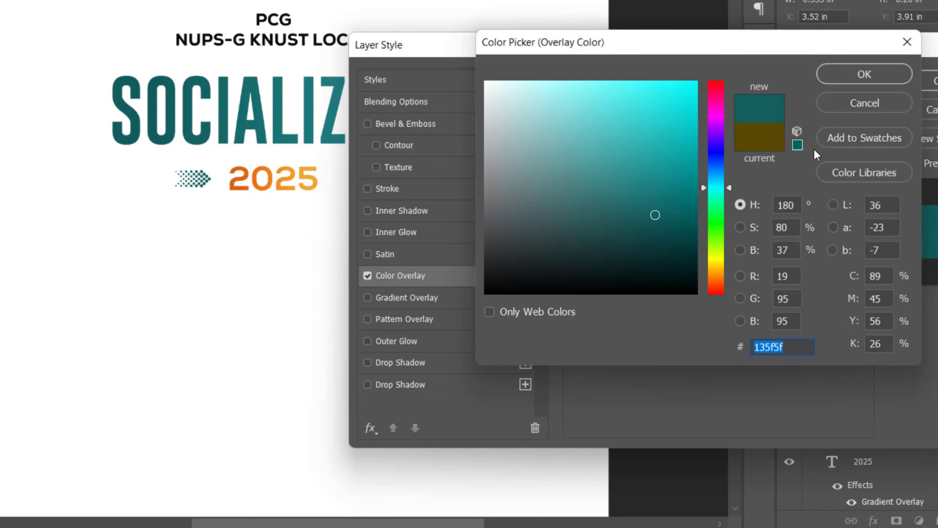
pyautogui.click(849, 76)
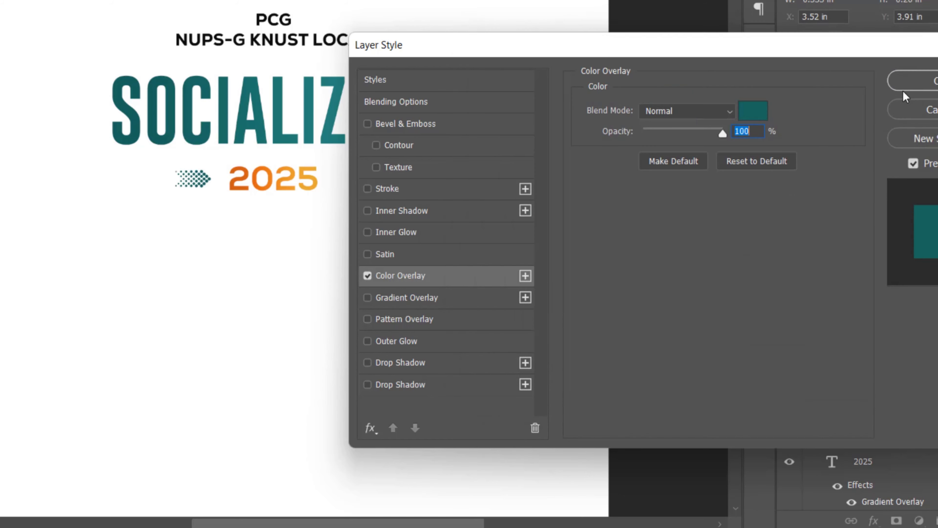
pyautogui.click(914, 82)
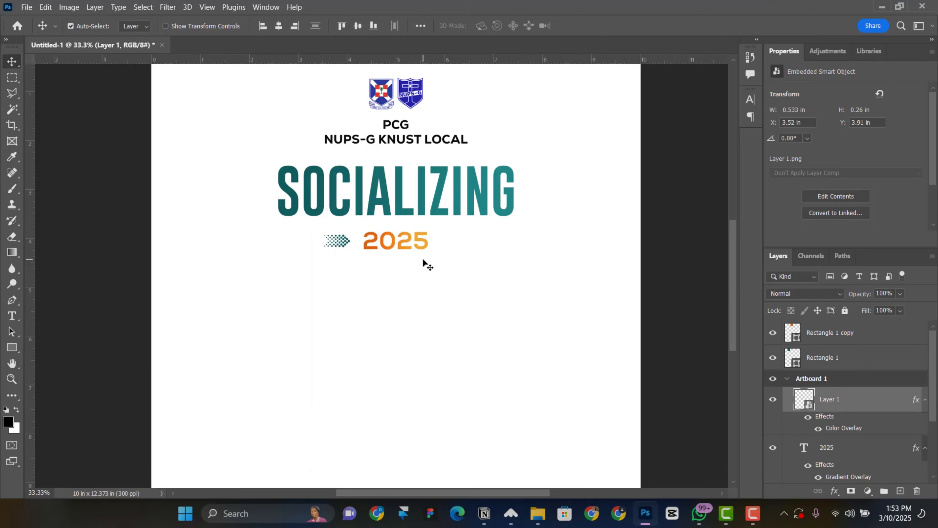
# Nudge the teal arrow right and duplicate it to the right of 2025
pyautogui.hotkey('ctrl', '-')
pyautogui.hscroll(1, 396, 263)
pyautogui.rightClick(340, 253)
pyautogui.press('Escape')
pyautogui.hotkey('shift', 'Right')
pyautogui.hotkey('shift', 'Right')
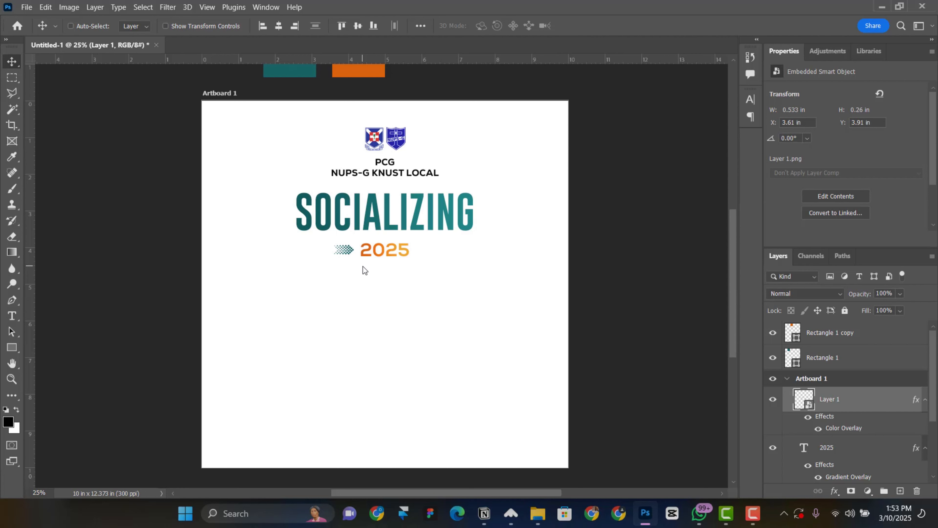
pyautogui.moveTo(335, 249); pyautogui.dragTo(428, 251)
# Flip the Layer 1 copy arrow horizontally and move it closer to 2025
pyautogui.hotkey('ctrl', 't')
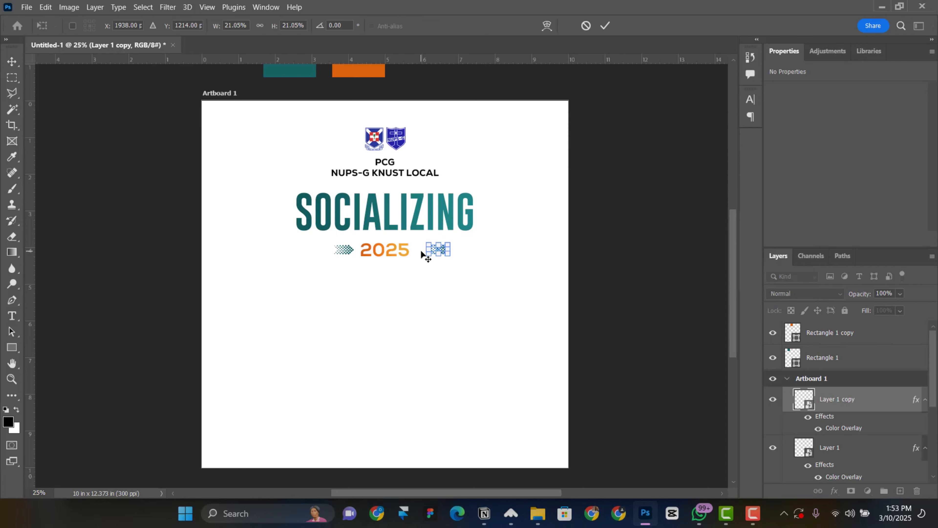
pyautogui.hotkey('ctrl', '+')
pyautogui.rightClick(462, 242)
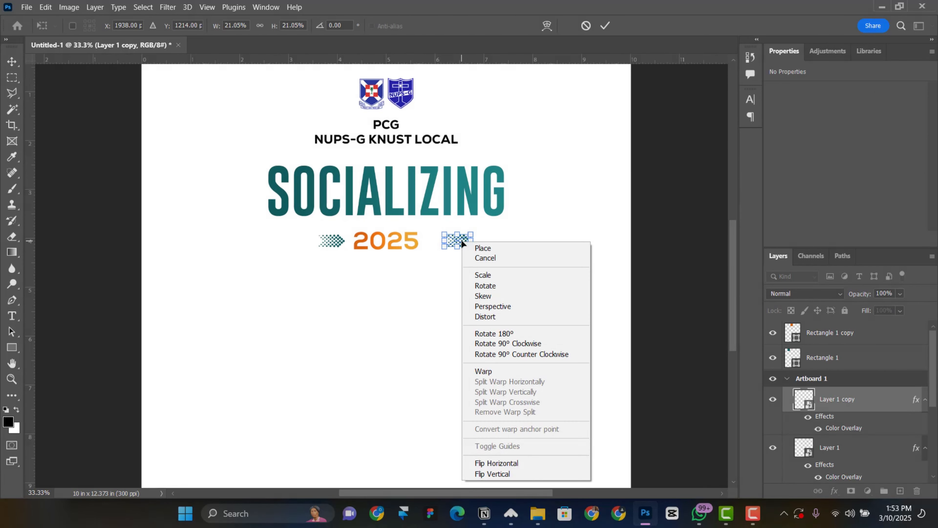
pyautogui.click(496, 463)
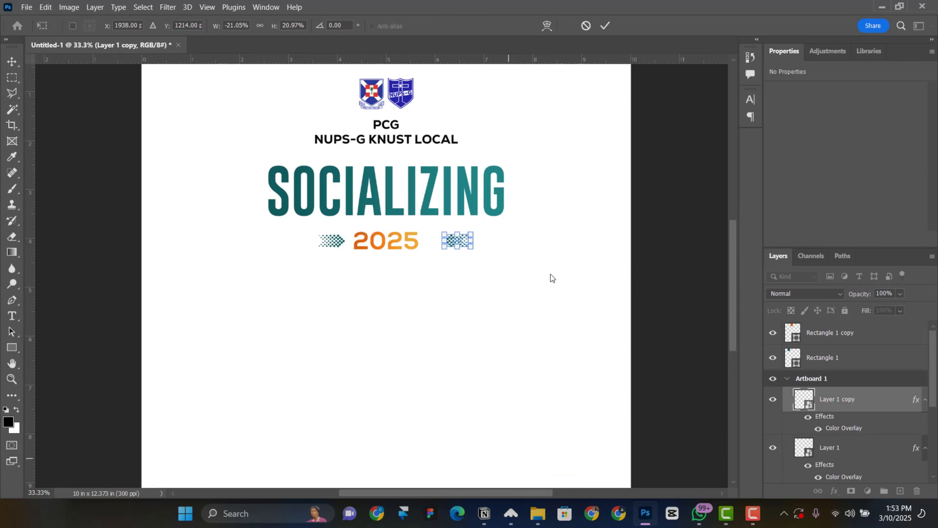
pyautogui.click(604, 25)
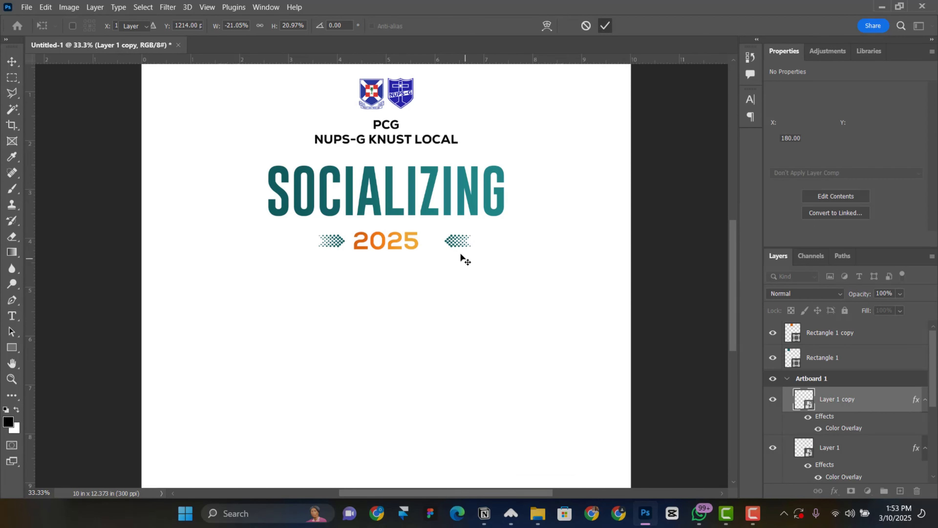
pyautogui.moveTo(454, 250); pyautogui.dragTo(440, 250)
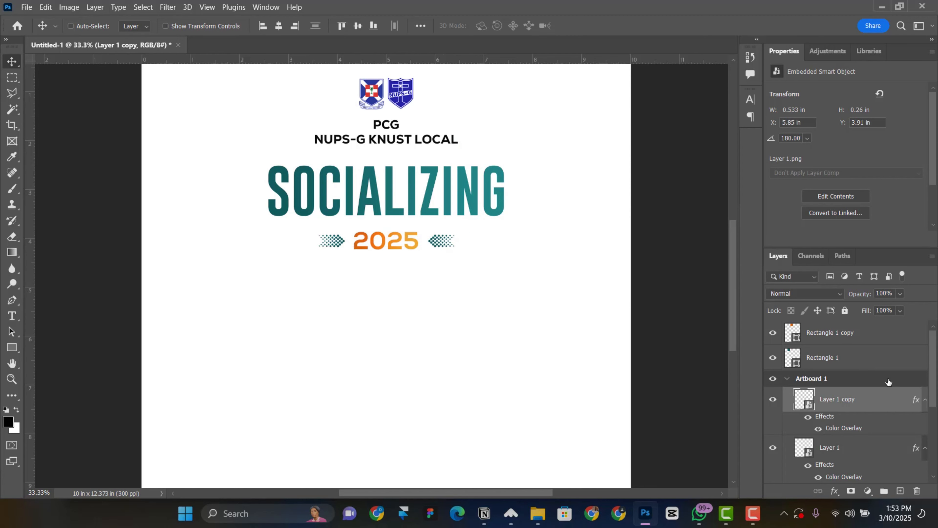
pyautogui.scroll(-2, 881, 435)
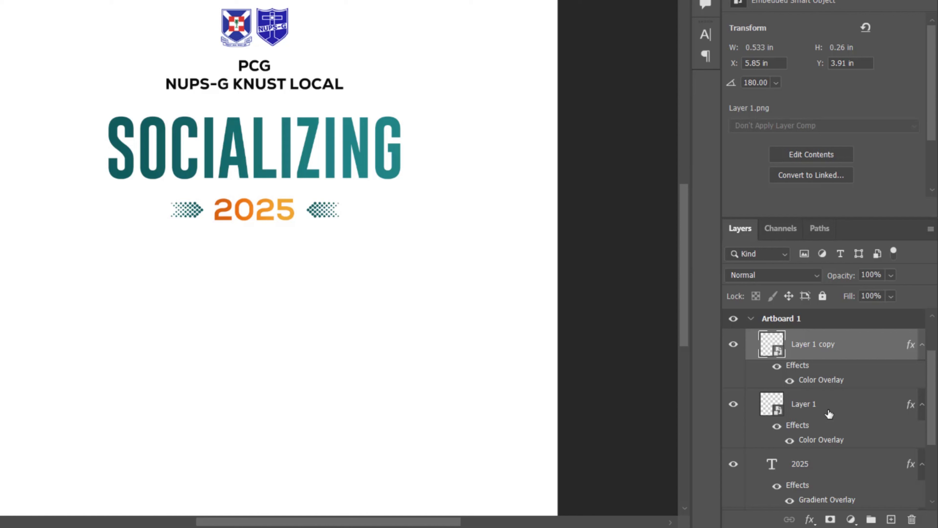
# Group Layer 1, Layer 1 copy and 2025 and name the group '2025 text'
pyautogui.keyDown('shift'); pyautogui.click(829, 410); pyautogui.keyUp('shift')
pyautogui.scroll(-1, 838, 422)
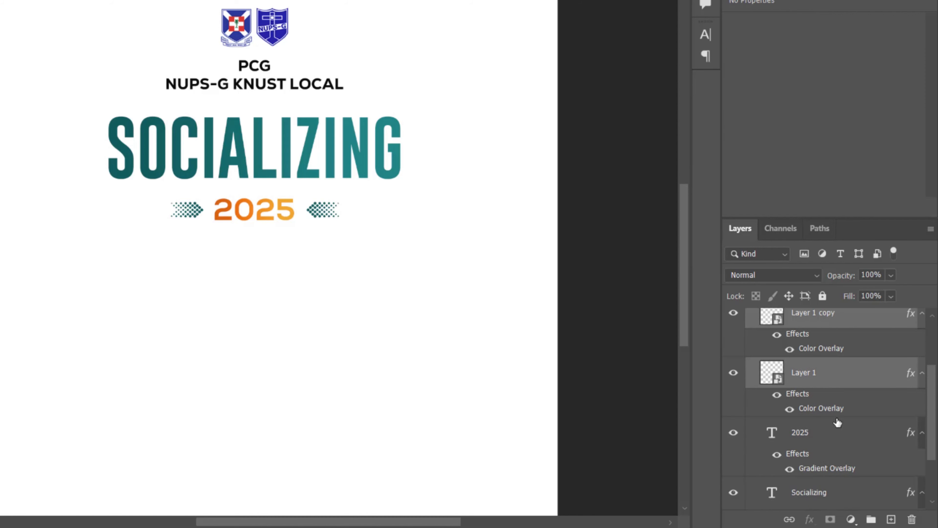
pyautogui.keyDown('shift'); pyautogui.click(819, 440); pyautogui.keyUp('shift')
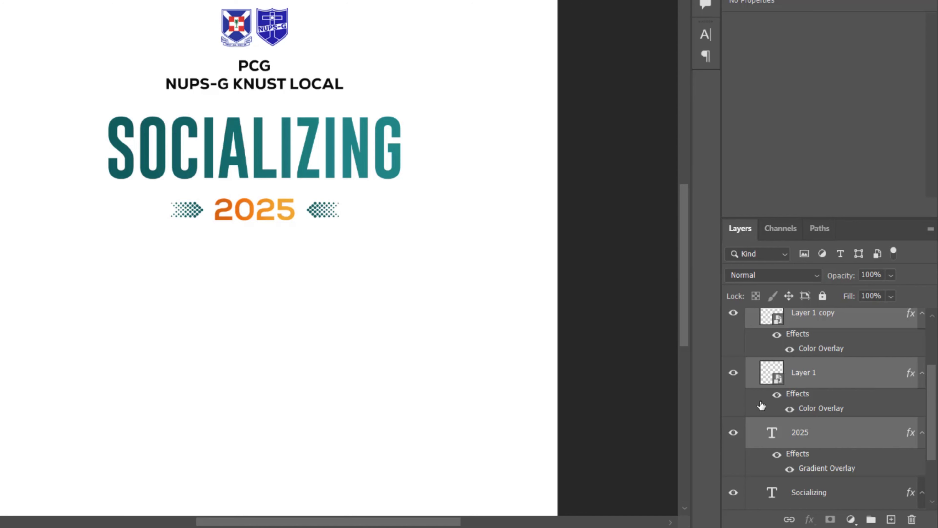
pyautogui.hotkey('ctrl', 'g')
pyautogui.doubleClick(807, 389)
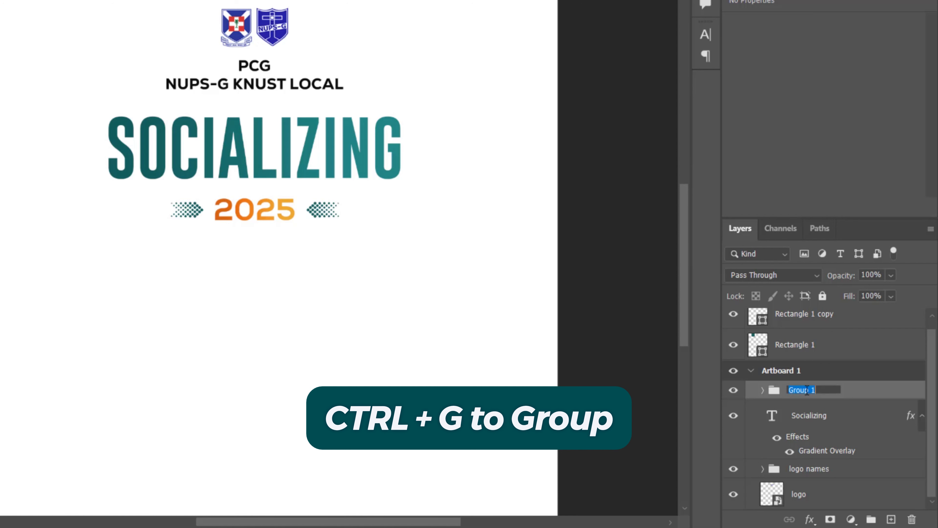
pyautogui.write('202')
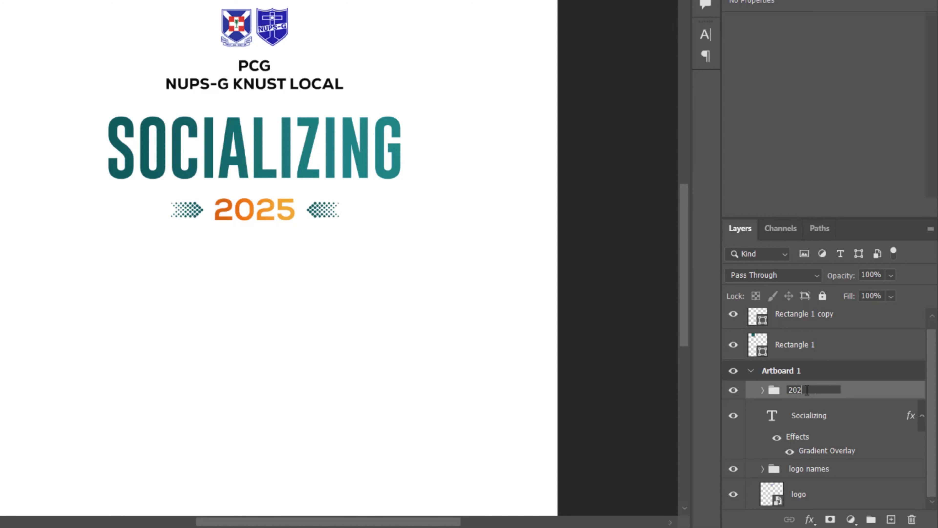
pyautogui.write('5 text')
pyautogui.press('Return')
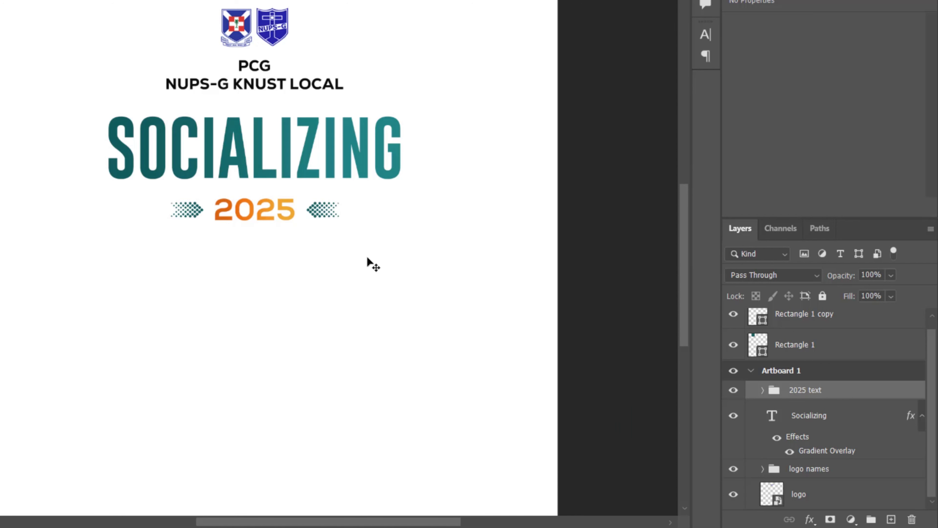
pyautogui.scroll(-3, 153, 161)
pyautogui.hotkey('ctrl', '-')
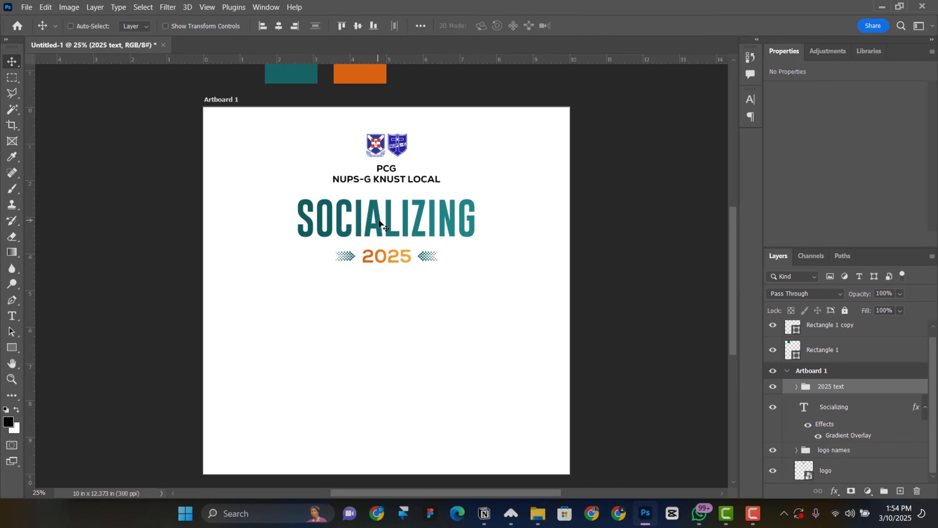
# Nudge SOCIALIZING down, then shift the logo names and the SOCIALIZING/2025 lines upward
pyautogui.rightClick(380, 221)
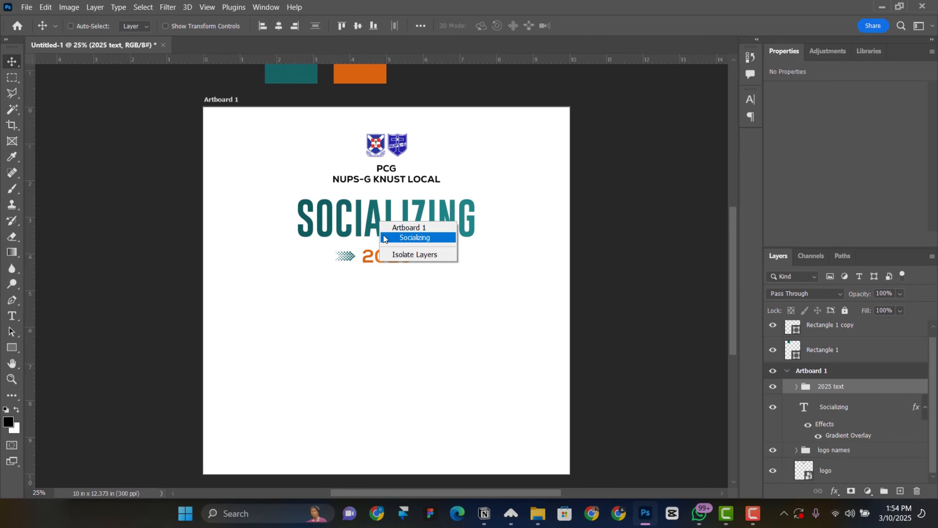
pyautogui.click(395, 239)
pyautogui.hotkey('shift', 'Down')
pyautogui.hotkey('shift', 'Down')
pyautogui.rightClick(394, 170)
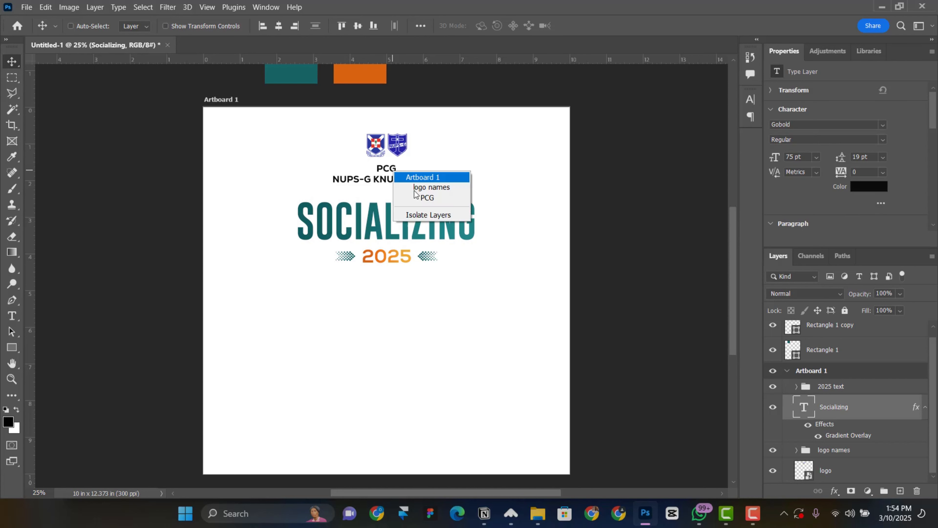
pyautogui.click(417, 188)
pyautogui.hotkey('shift', 'Up')
pyautogui.keyDown('shift'); pyautogui.click(867, 470); pyautogui.keyUp('shift')
pyautogui.hotkey('shift', 'Up')
pyautogui.hotkey('shift', 'Up')
pyautogui.hotkey('shift', 'Up')
pyautogui.hotkey('shift', 'Up')
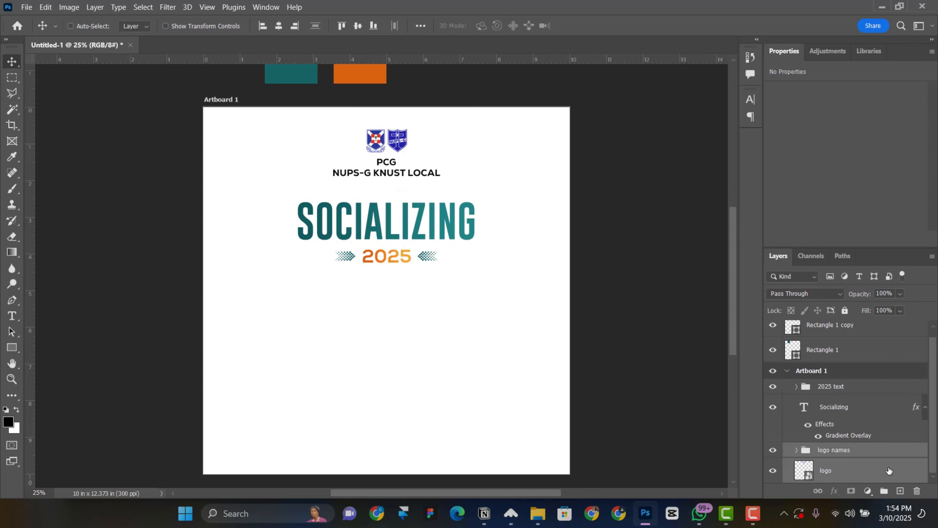
pyautogui.click(847, 404)
pyautogui.keyDown('shift'); pyautogui.click(848, 390); pyautogui.keyUp('shift')
pyautogui.hotkey('shift', 'Up')
pyautogui.hotkey('shift', 'Up')
pyautogui.hotkey('shift', 'Up')
pyautogui.hotkey('shift', 'Up')
pyautogui.hotkey('shift', 'Up')
pyautogui.hotkey('shift', 'Up')
pyautogui.hotkey('shift', 'Up')
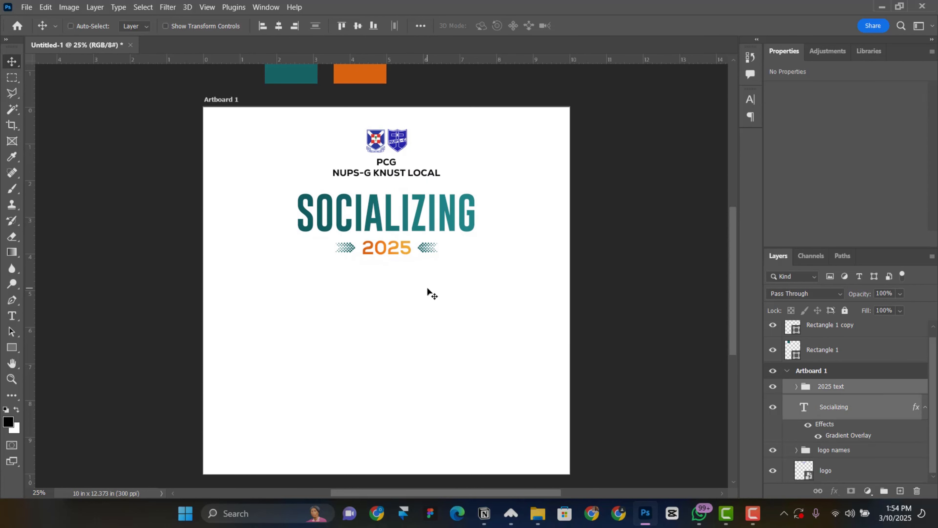
pyautogui.scroll(1, 428, 290)
# Duplicate NUPS-G KNUST LOCAL just below itself, retype it as PRESENTS and set it to 12 pt
pyautogui.rightClick(375, 196)
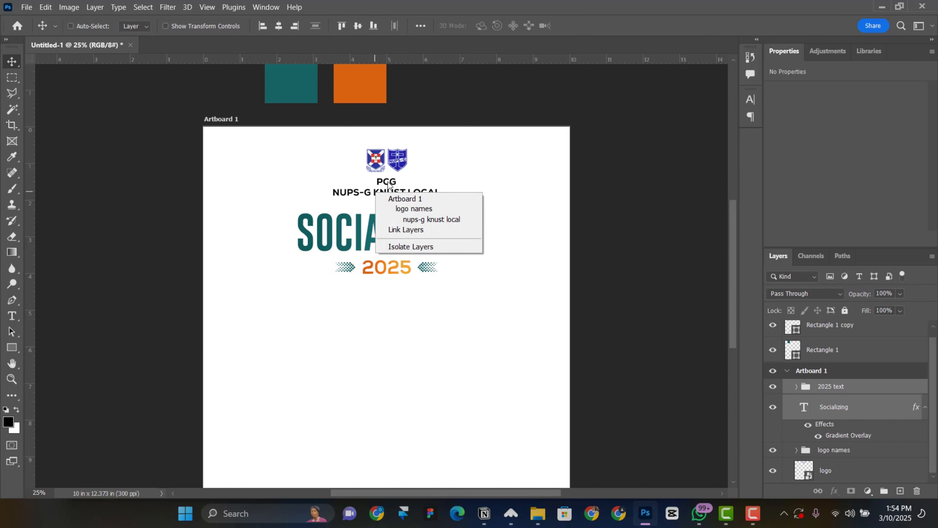
pyautogui.click(425, 219)
pyautogui.scroll(-1, 399, 198)
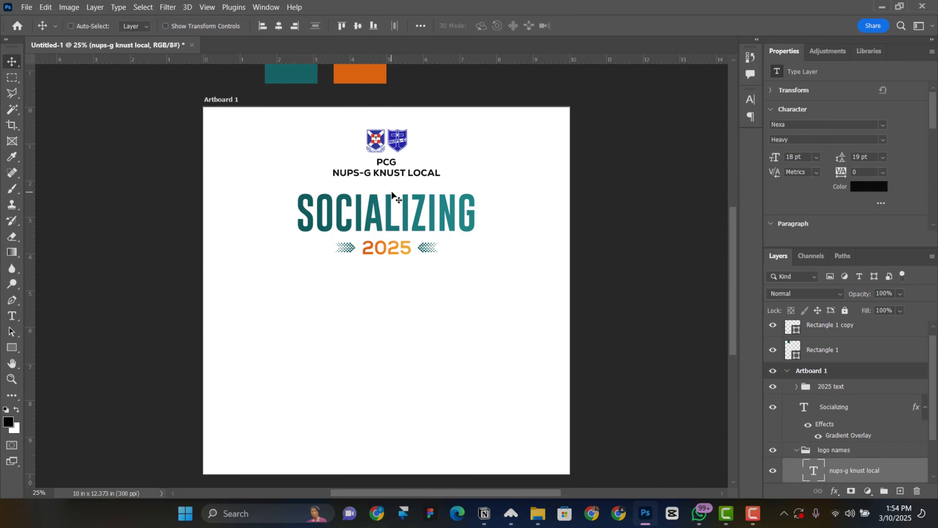
pyautogui.keyDown('alt'); pyautogui.moveTo(387, 176); pyautogui.dragTo(387, 184); pyautogui.keyUp('alt')
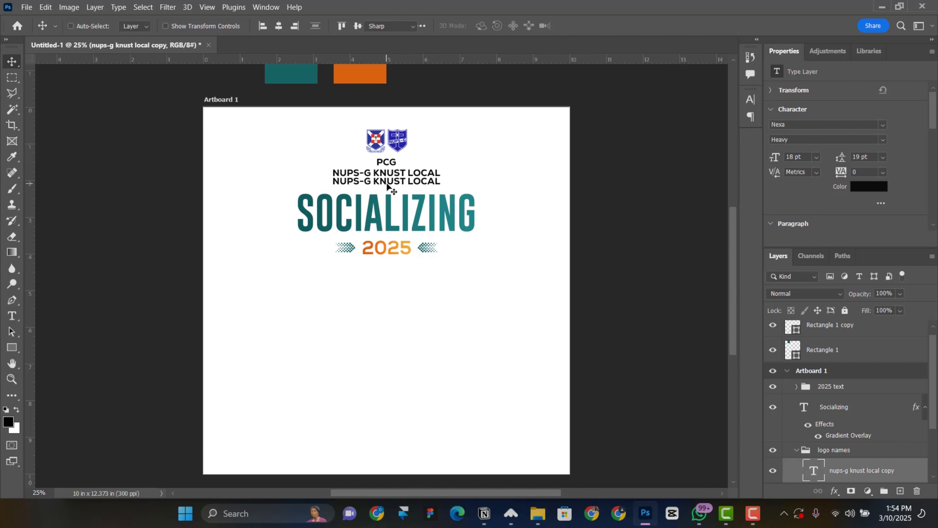
pyautogui.doubleClick(385, 178)
pyautogui.write('presents')
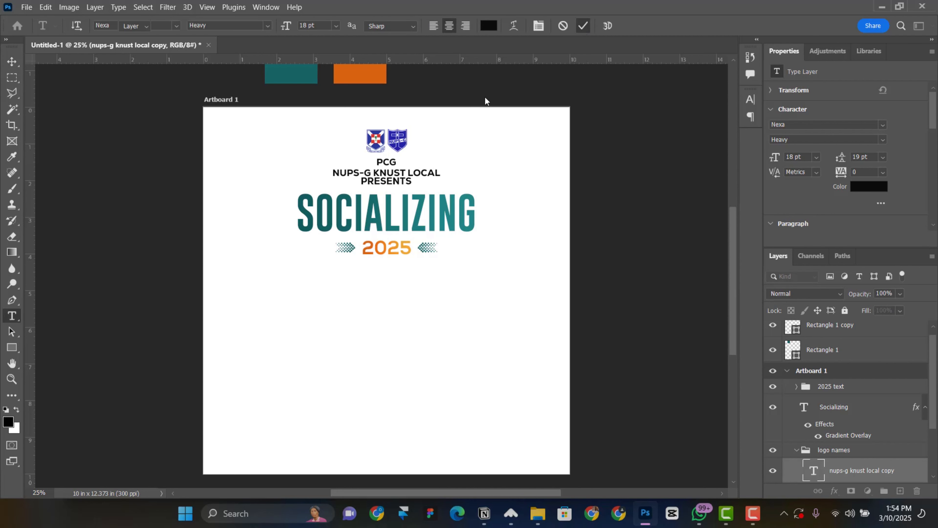
pyautogui.hotkey('ctrl', 'Return')
pyautogui.click(816, 156)
pyautogui.click(820, 238)
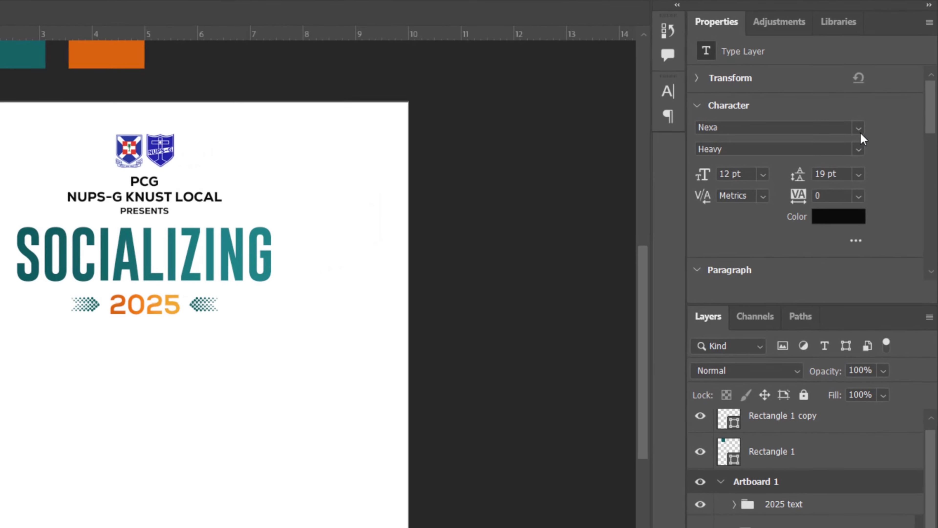
# Change the PRESENTS font to Nexa Bold and raise its tracking to 280
pyautogui.click(883, 124)
pyautogui.write('nex')
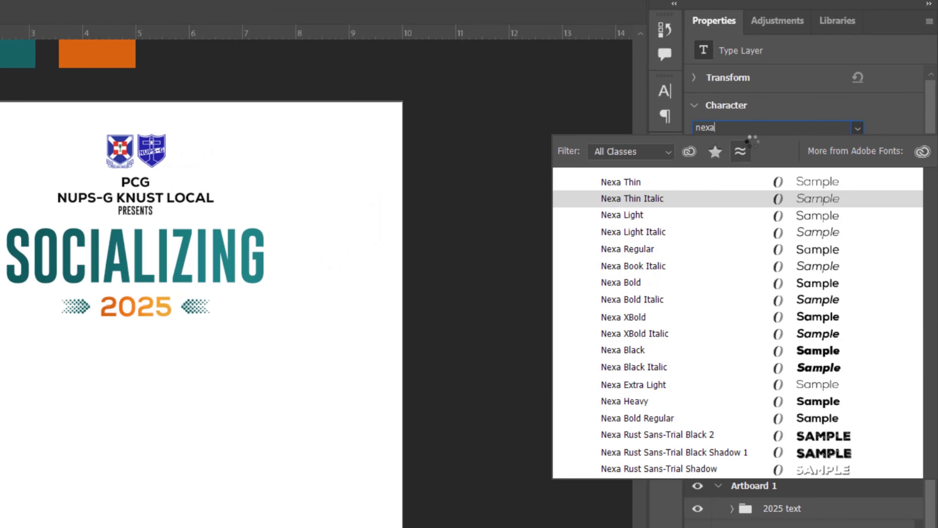
pyautogui.click(751, 285)
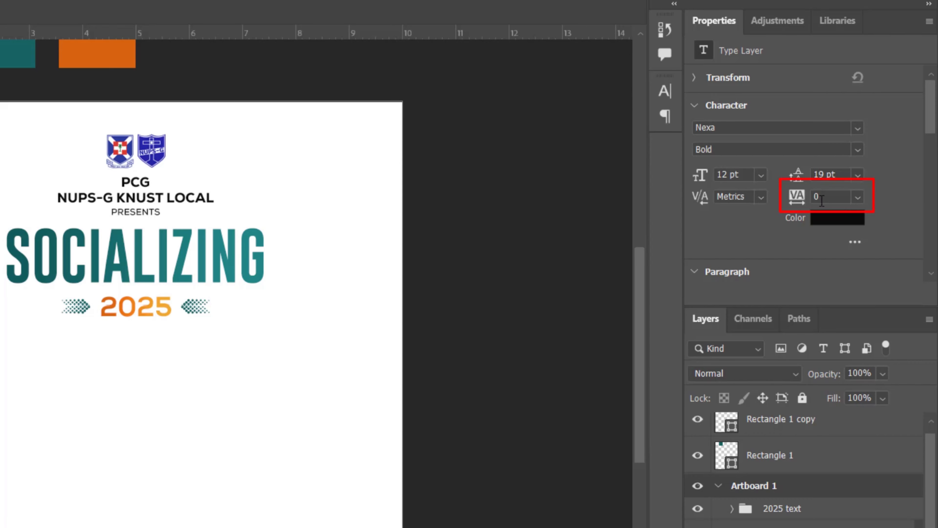
pyautogui.moveTo(796, 198); pyautogui.dragTo(820, 182)
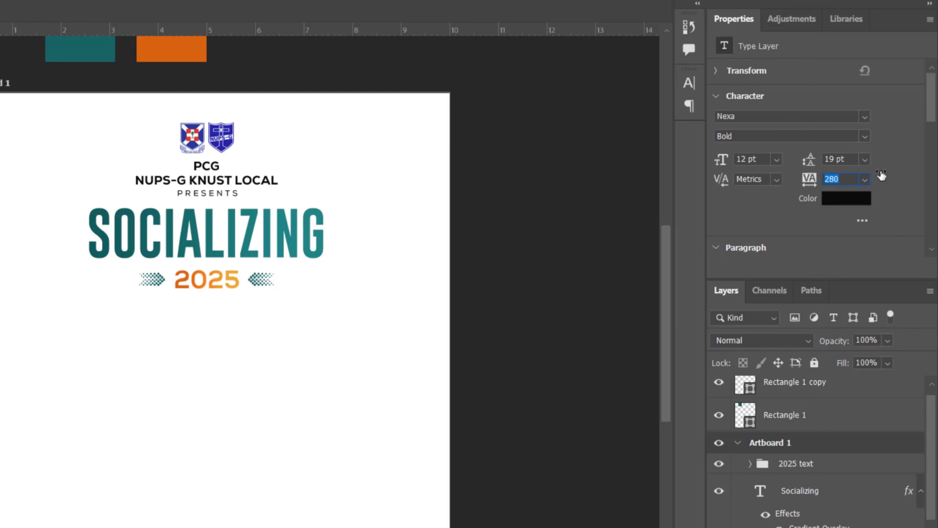
pyautogui.moveTo(881, 175); pyautogui.dragTo(881, 174)
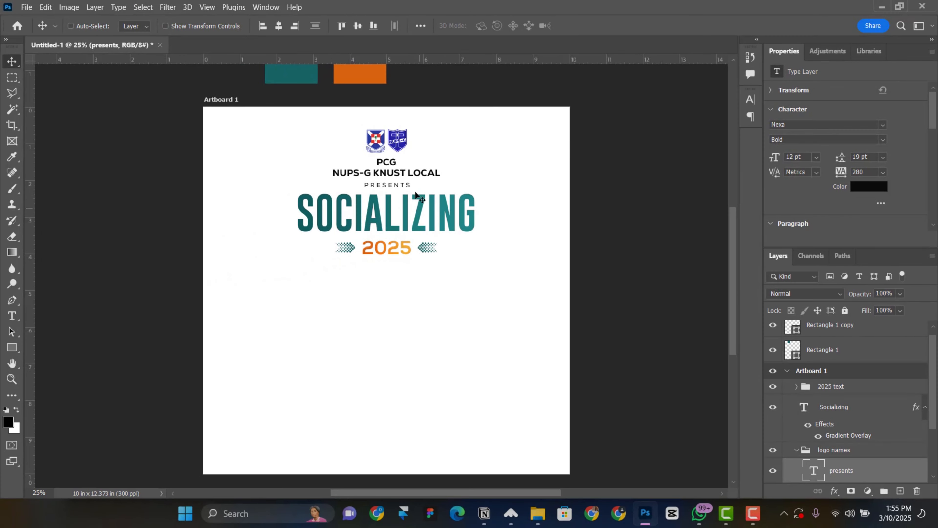
# Nudge the logo names group and the logo layer up slightly
pyautogui.rightClick(393, 169)
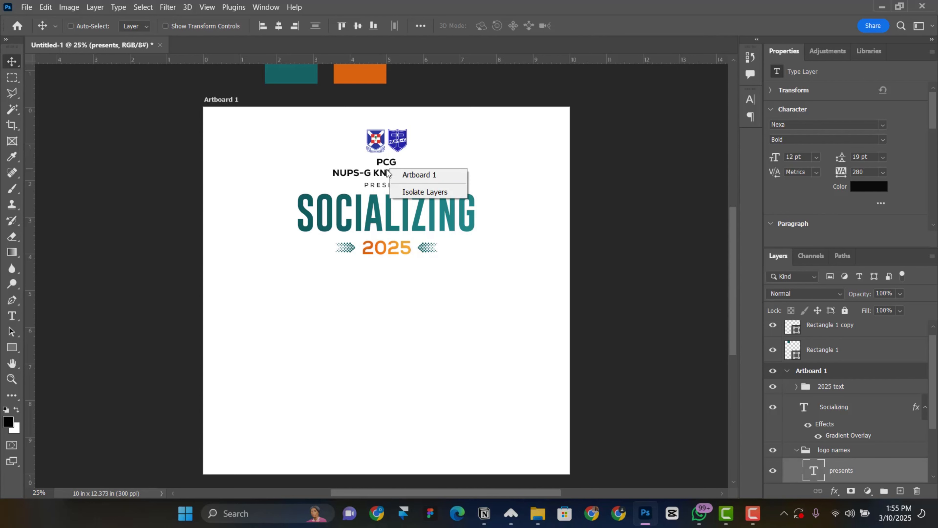
pyautogui.rightClick(376, 169)
pyautogui.rightClick(387, 170)
pyautogui.click(402, 188)
pyautogui.hotkey('shift', 'Up')
pyautogui.hotkey('shift', 'Up')
pyautogui.rightClick(396, 149)
pyautogui.click(421, 156)
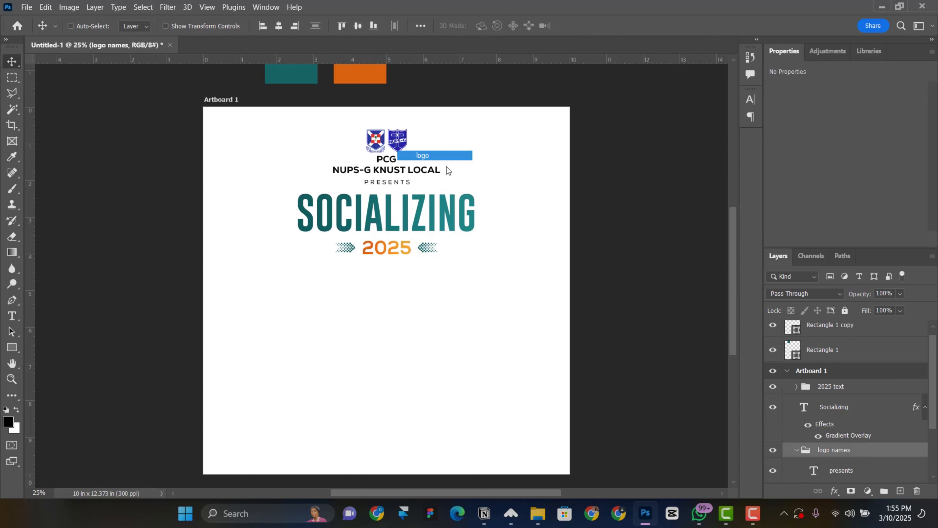
pyautogui.hotkey('shift', 'Up')
# Nudge PRESENTS down to leave more space beneath the logo names
pyautogui.rightClick(394, 181)
pyautogui.click(411, 197)
pyautogui.rightClick(382, 182)
pyautogui.click(410, 208)
pyautogui.hotkey('shift', 'Down')
pyautogui.hotkey('shift', 'Down')
pyautogui.hotkey('shift', 'Down')
pyautogui.hotkey('shift', 'Down')
# Nudge the SOCIALIZING layer and 2025 group down together
pyautogui.rightClick(408, 210)
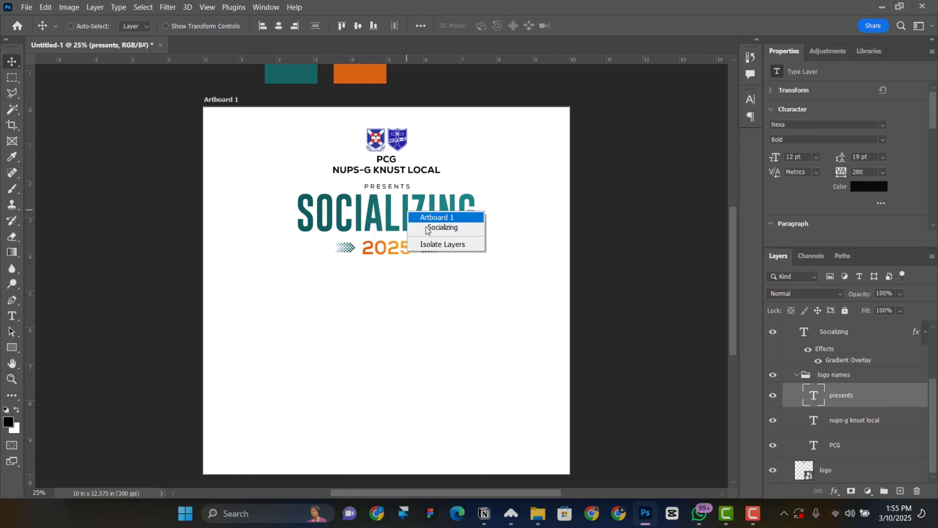
pyautogui.click(429, 228)
pyautogui.scroll(2, 842, 363)
pyautogui.keyDown('ctrl'); pyautogui.click(843, 365); pyautogui.keyUp('ctrl')
pyautogui.hotkey('shift', 'Down')
pyautogui.hotkey('shift', 'Down')
pyautogui.hotkey('shift', 'Down')
pyautogui.hotkey('shift', 'Down')
pyautogui.hotkey('shift', 'Down')
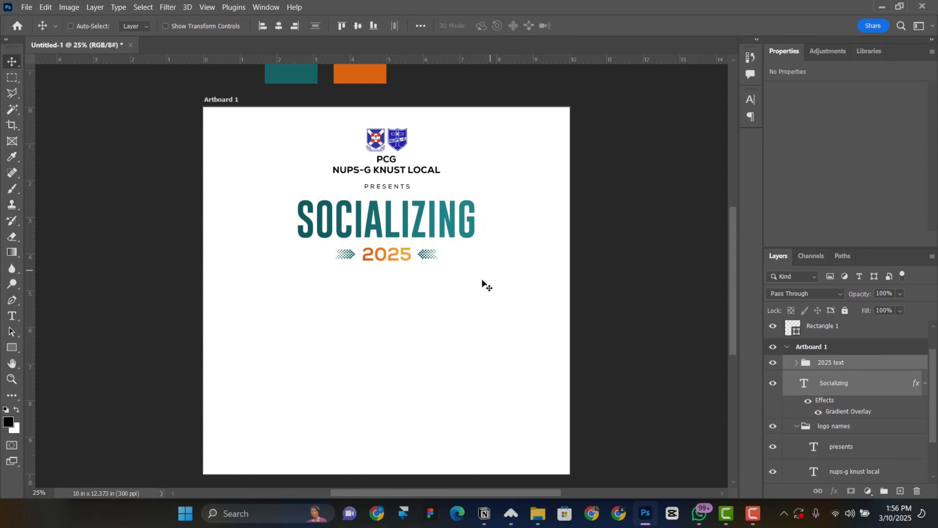
pyautogui.scroll(-1, 483, 282)
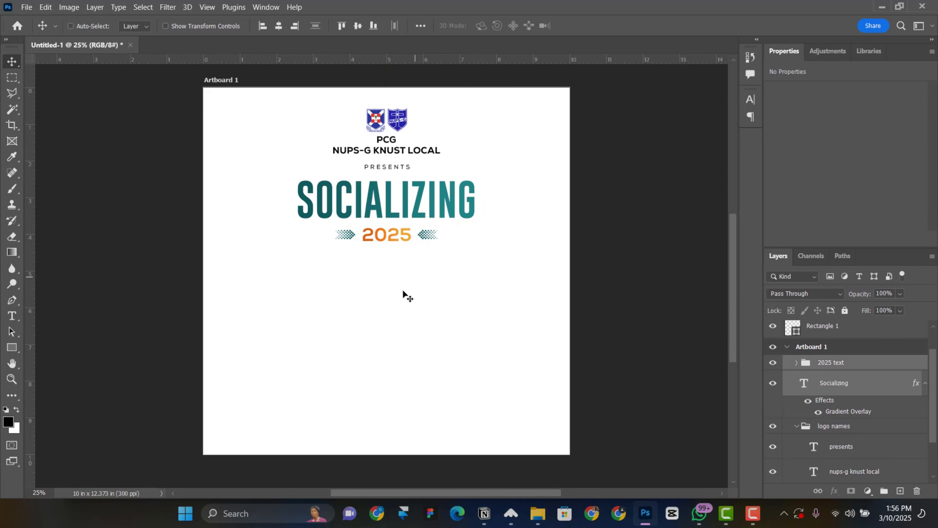
pyautogui.scroll(1, 405, 301)
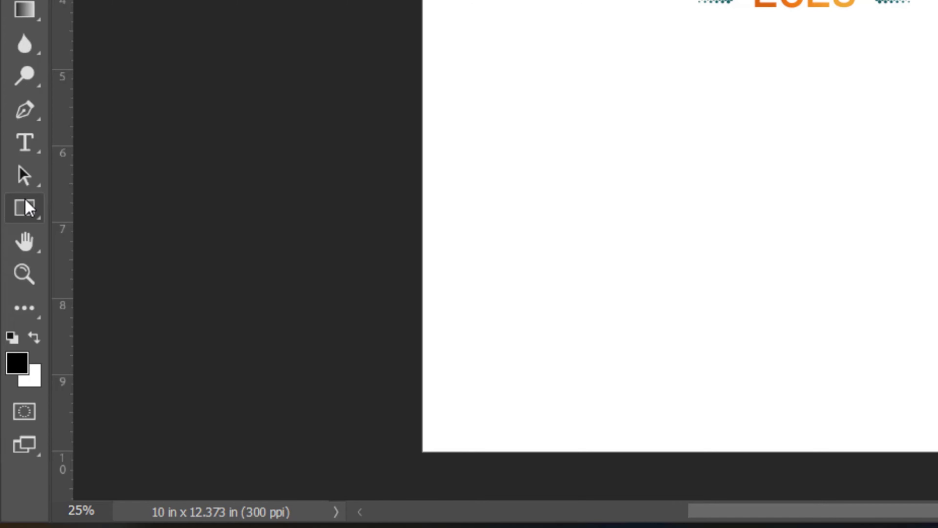
# Draw a black rectangle below 2025 and widen it to 6.45 × 3.93 in
pyautogui.rightClick(25, 200)
pyautogui.click(130, 212)
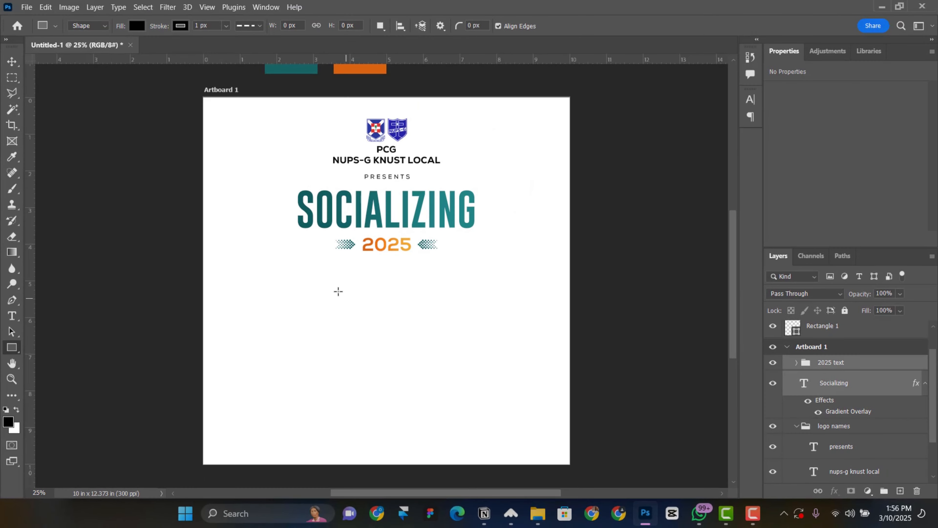
pyautogui.moveTo(296, 263); pyautogui.dragTo(512, 408)
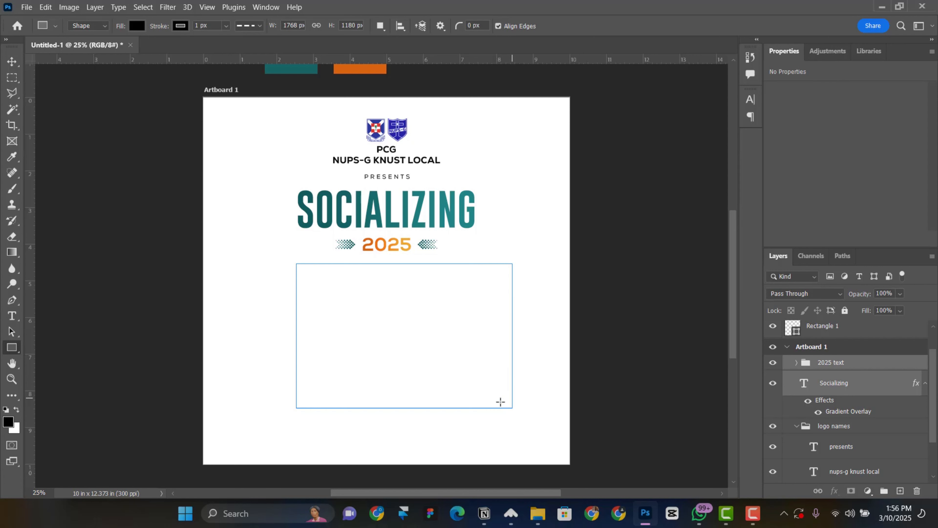
pyautogui.click(12, 61)
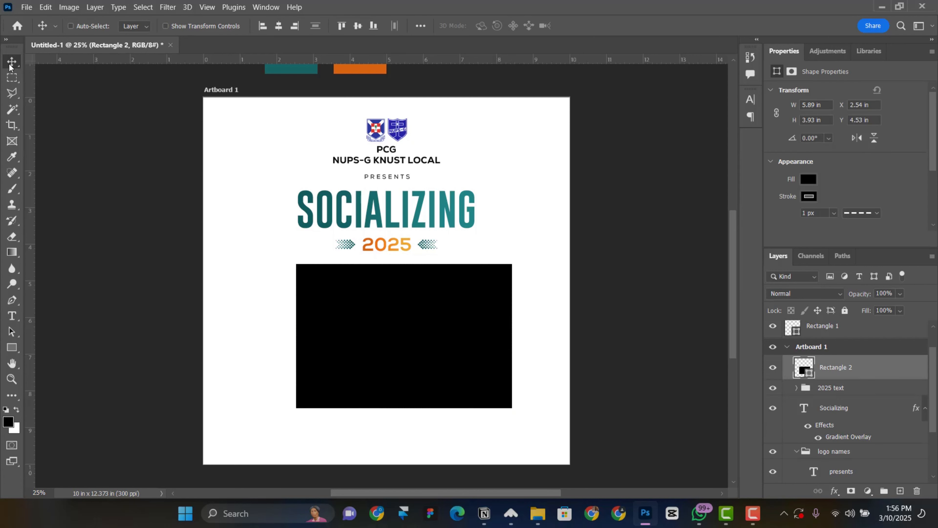
pyautogui.moveTo(402, 349); pyautogui.dragTo(386, 353)
pyautogui.hotkey('ctrl', 't')
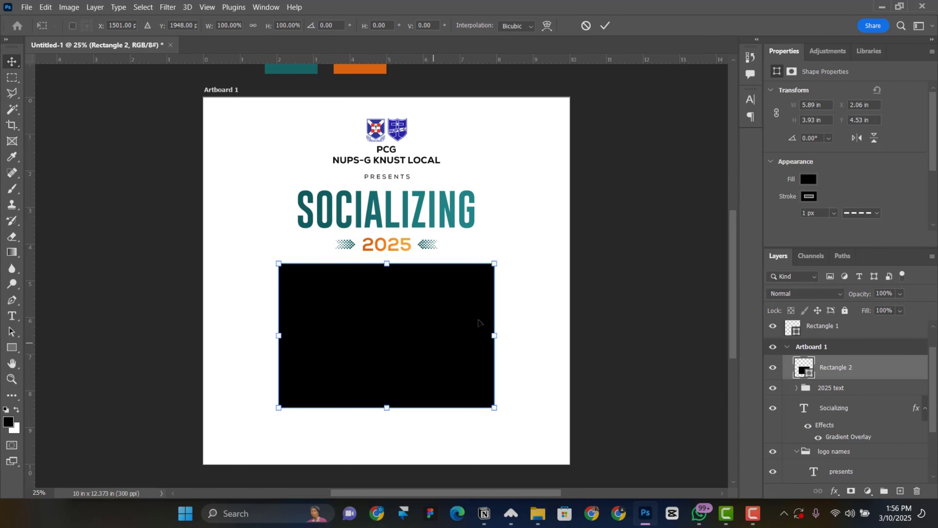
pyautogui.moveTo(493, 334); pyautogui.dragTo(515, 335)
pyautogui.press('Return')
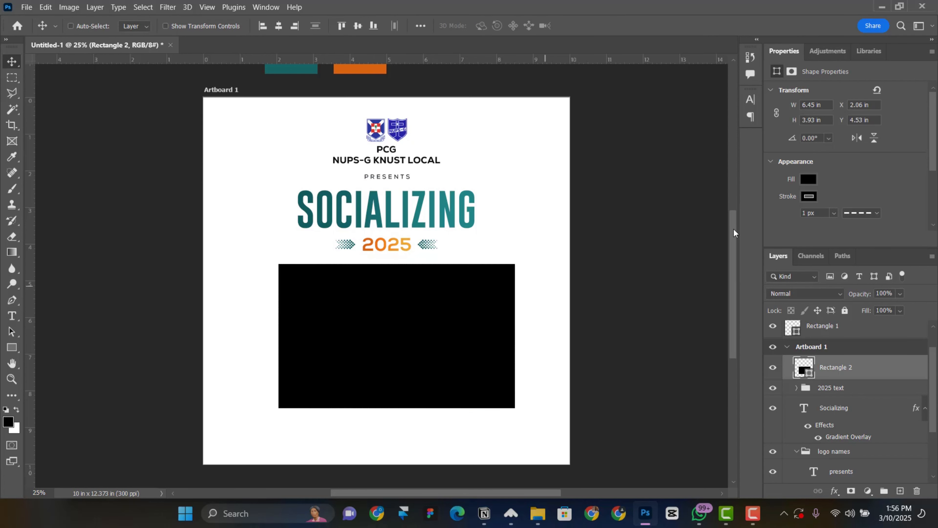
# Set the rectangle's stroke to No Color
pyautogui.scroll(-1, 847, 173)
pyautogui.click(808, 177)
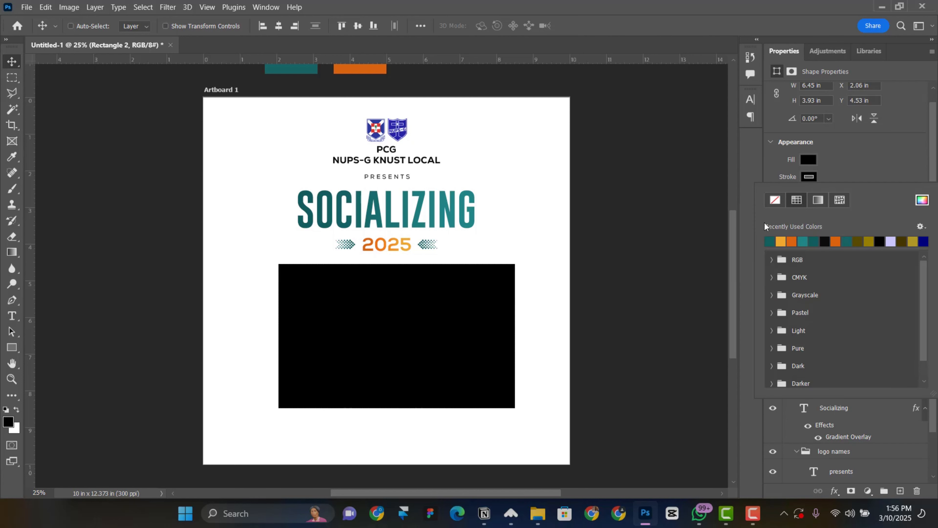
pyautogui.click(773, 200)
pyautogui.click(872, 163)
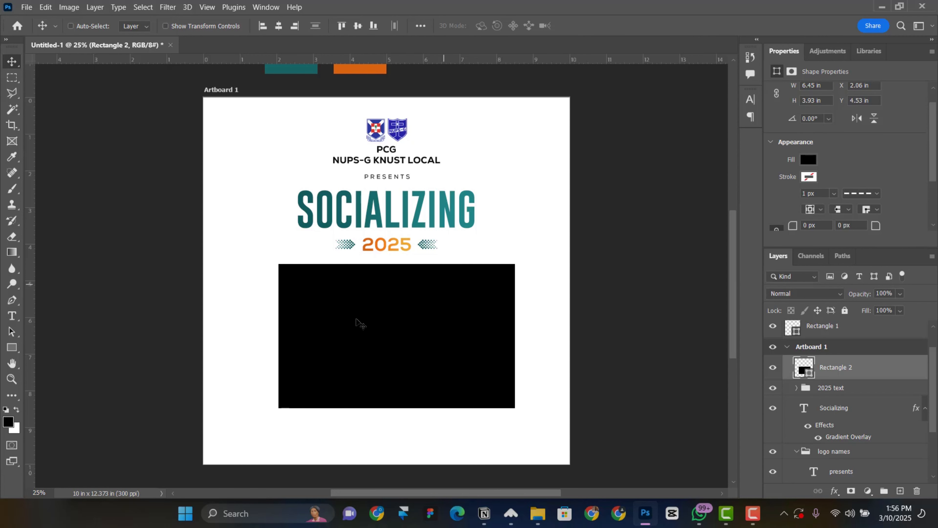
# Centre Rectangle 2 horizontally on the artboard
pyautogui.rightClick(424, 330)
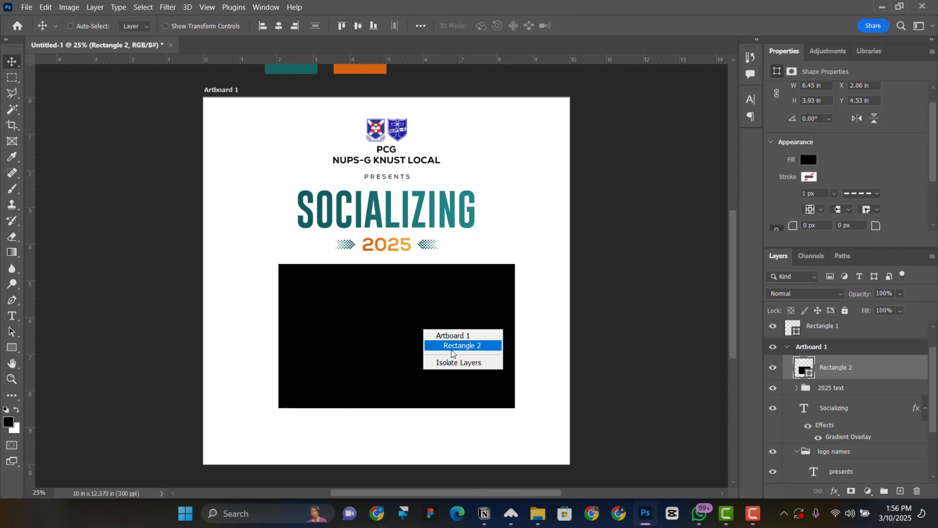
pyautogui.click(451, 350)
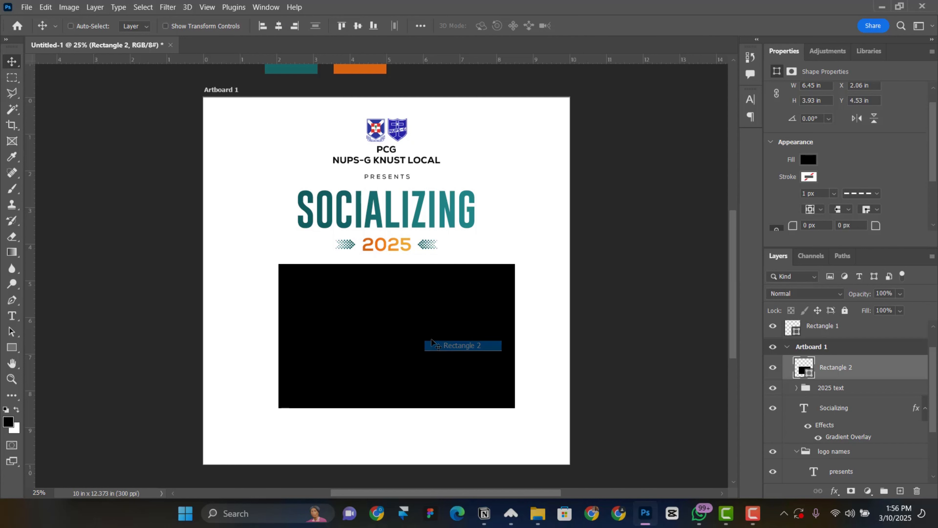
pyautogui.click(279, 26)
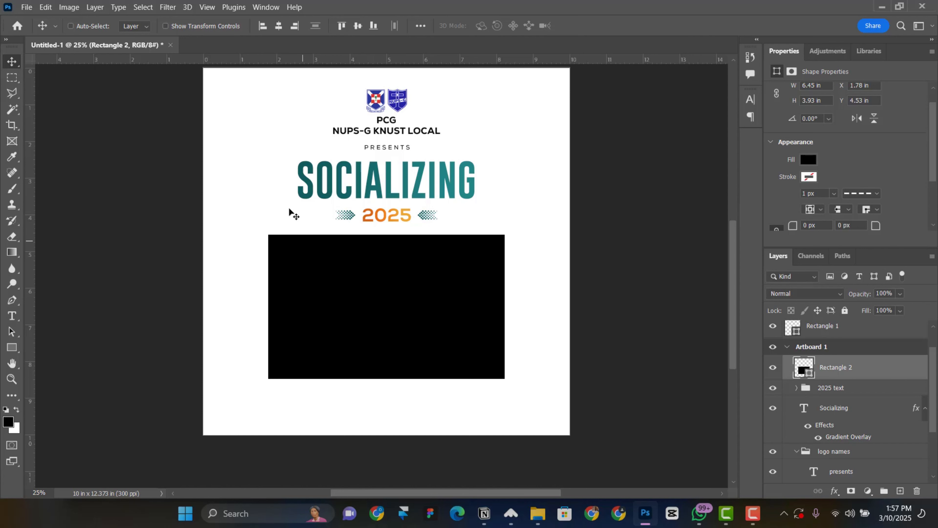
# Duplicate Rectangle 2 and move the copy up to Y 2.63 in
pyautogui.scroll(1, 401, 377)
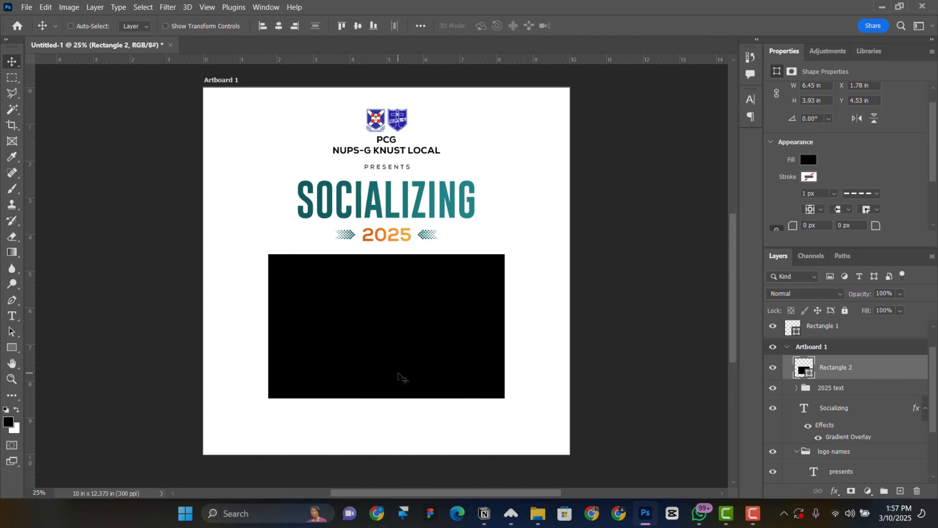
pyautogui.hotkey('ctrl', 'j')
pyautogui.moveTo(402, 303); pyautogui.dragTo(404, 293)
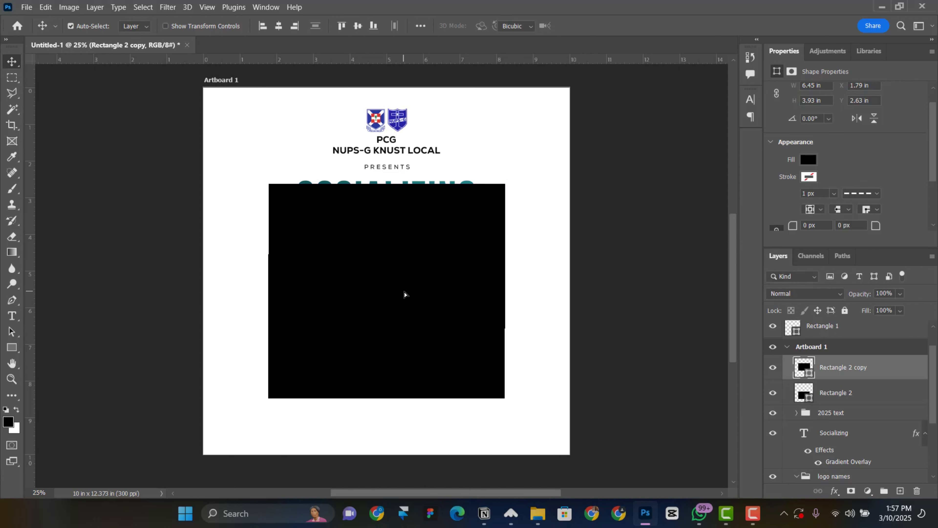
pyautogui.hotkey('ctrl', 't')
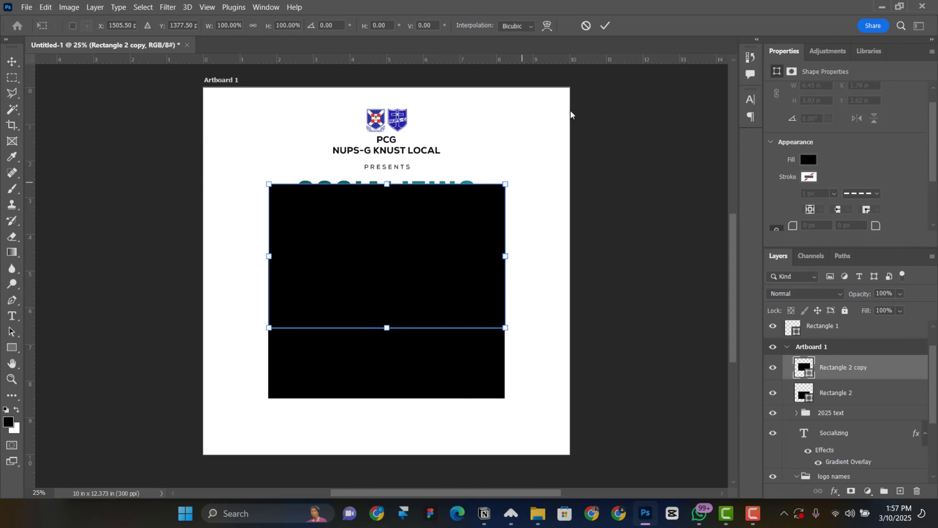
# Fill Rectangle 2 copy with grey #7a7a7a and drag it off the SOCIALIZING heading
pyautogui.click(607, 27)
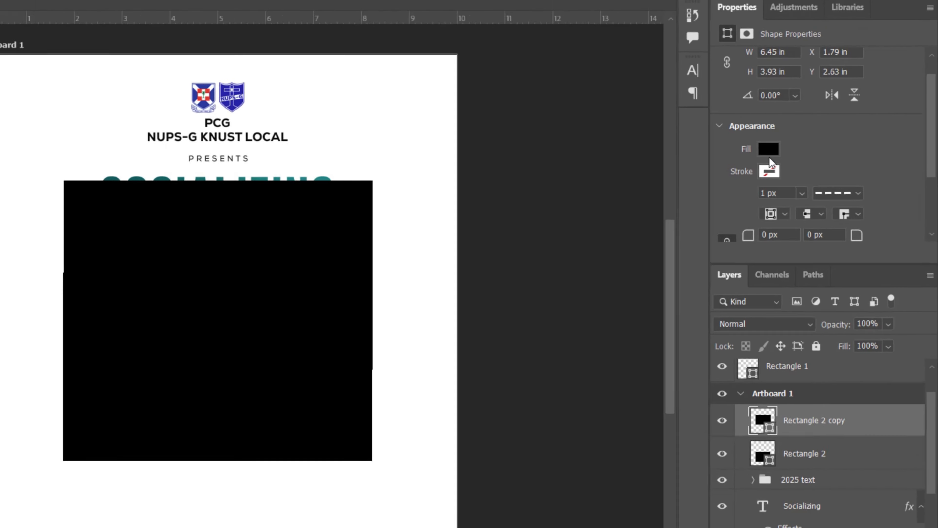
pyautogui.click(761, 146)
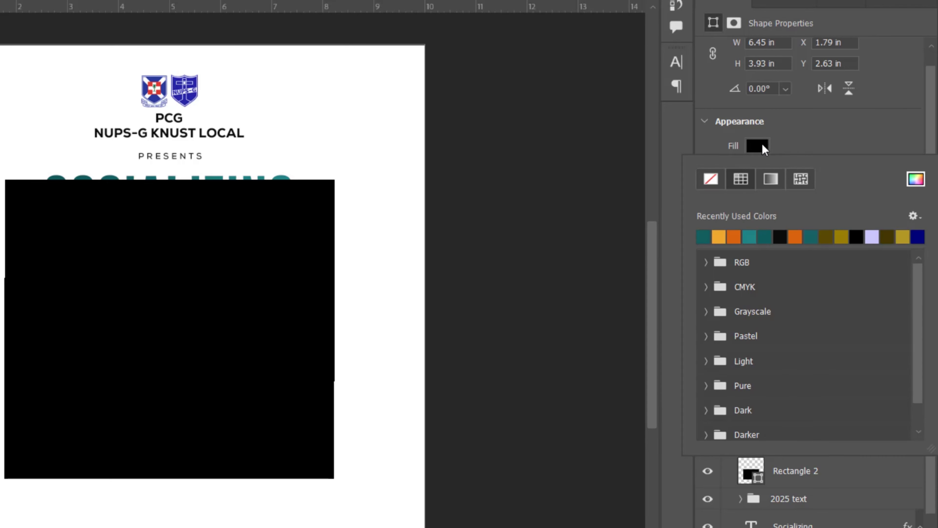
pyautogui.click(916, 180)
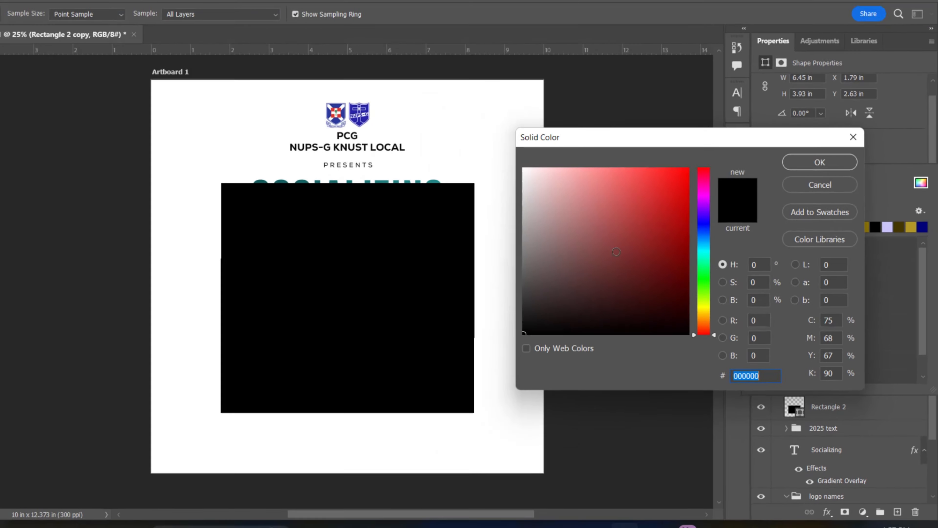
pyautogui.moveTo(554, 251); pyautogui.dragTo(545, 252)
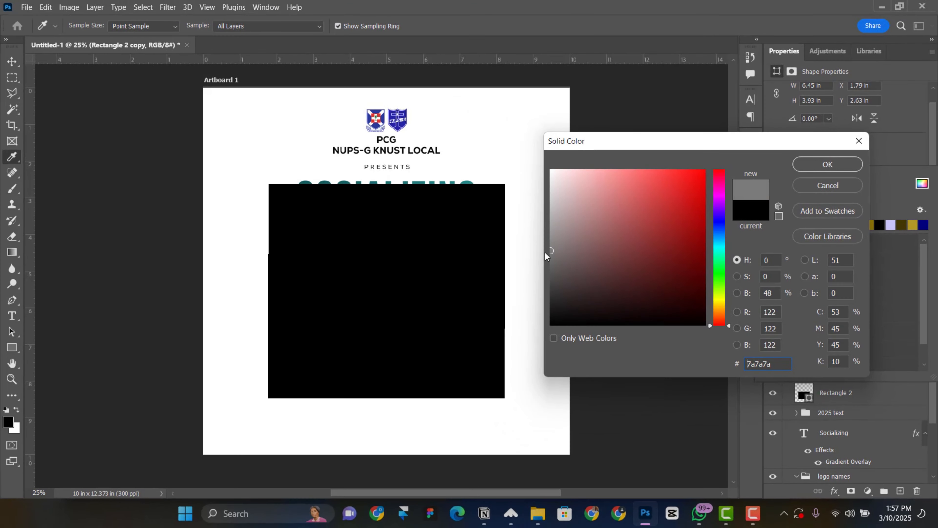
pyautogui.click(824, 165)
pyautogui.press('v')
pyautogui.moveTo(448, 234); pyautogui.dragTo(525, 238)
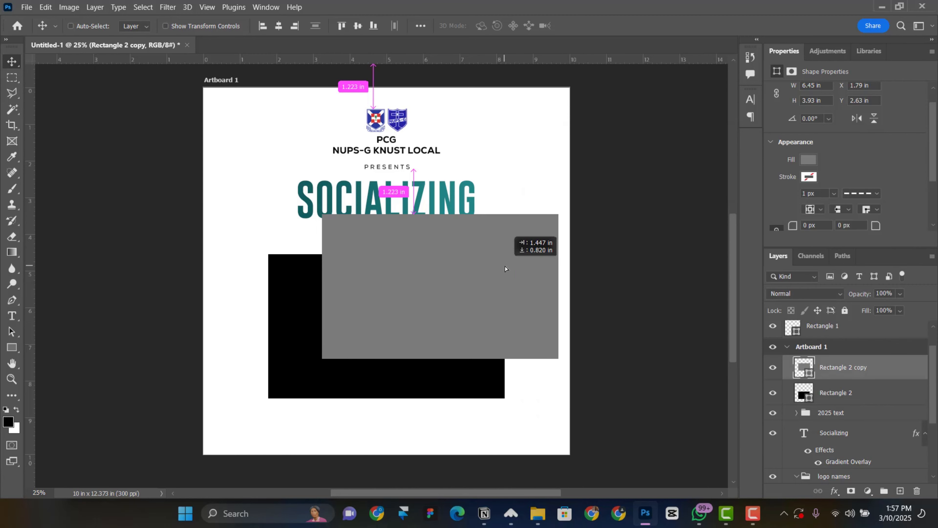
# Scale the grey rectangle to about 40% and rotate it -15° over the frame's top-left corner
pyautogui.moveTo(444, 272); pyautogui.dragTo(423, 279)
pyautogui.hotkey('ctrl', 't')
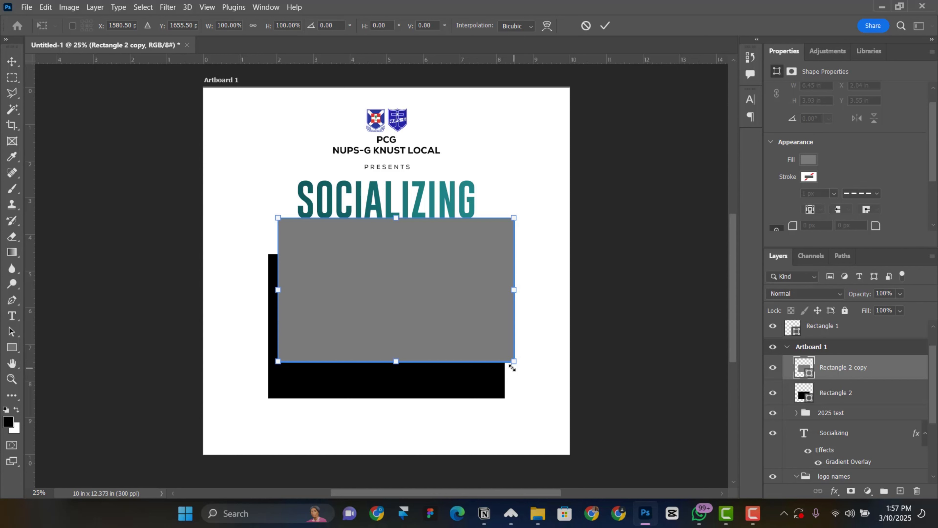
pyautogui.moveTo(512, 367); pyautogui.dragTo(287, 268)
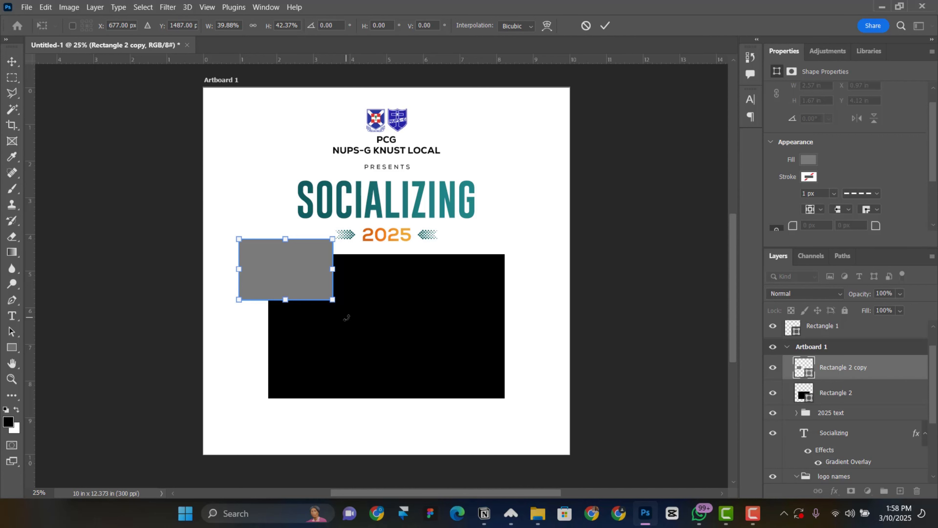
pyautogui.moveTo(346, 318); pyautogui.dragTo(369, 298)
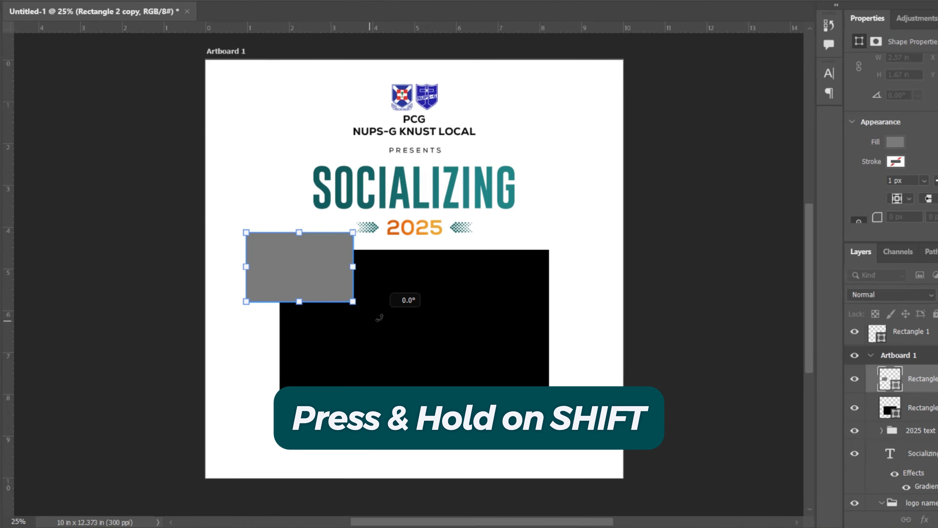
pyautogui.moveTo(438, 302); pyautogui.dragTo(403, 306)
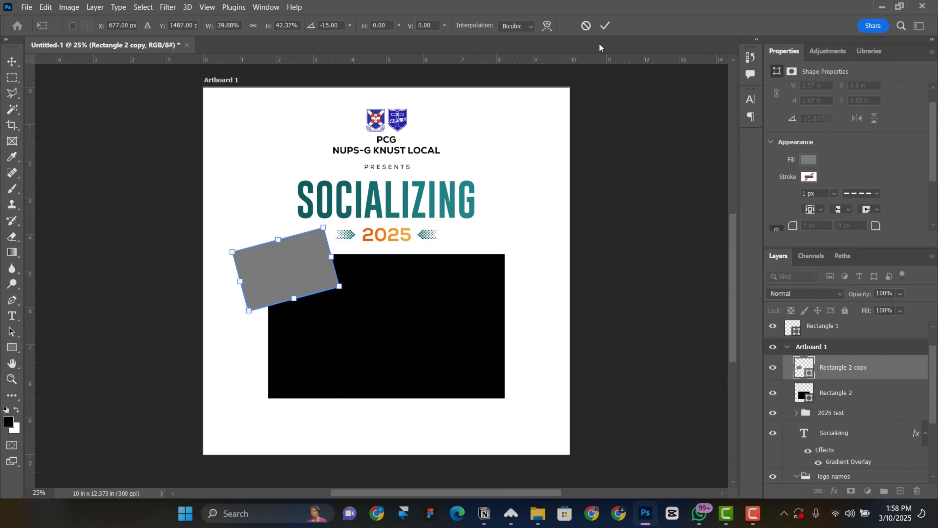
# Shrink the tilted grey rectangle to 74%
pyautogui.click(629, 11)
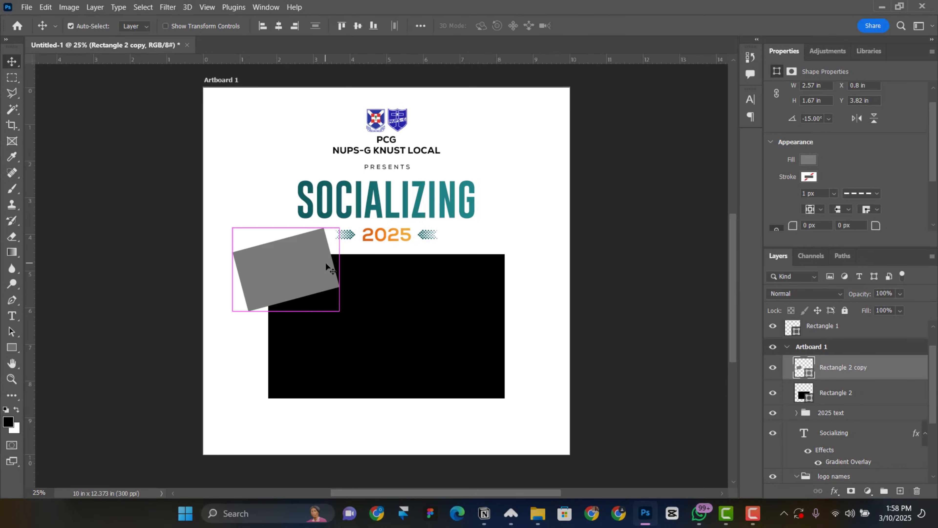
pyautogui.hotkey('ctrl', 't')
pyautogui.moveTo(339, 311); pyautogui.dragTo(322, 294)
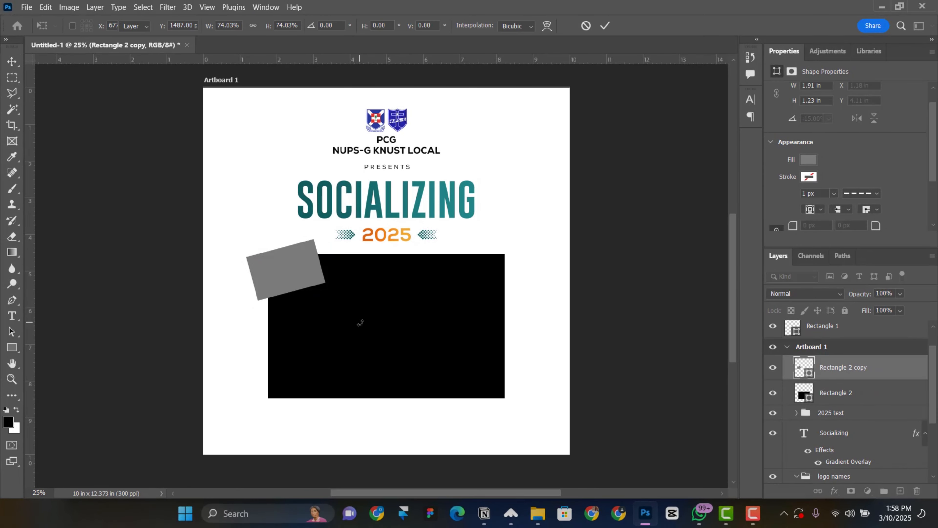
pyautogui.press('Return')
pyautogui.scroll(-1, 344, 308)
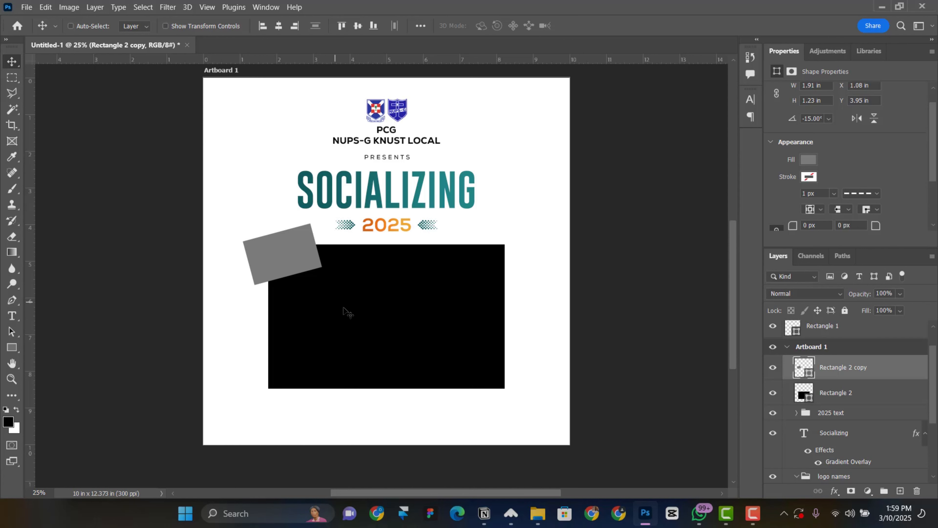
pyautogui.scroll(1, 345, 310)
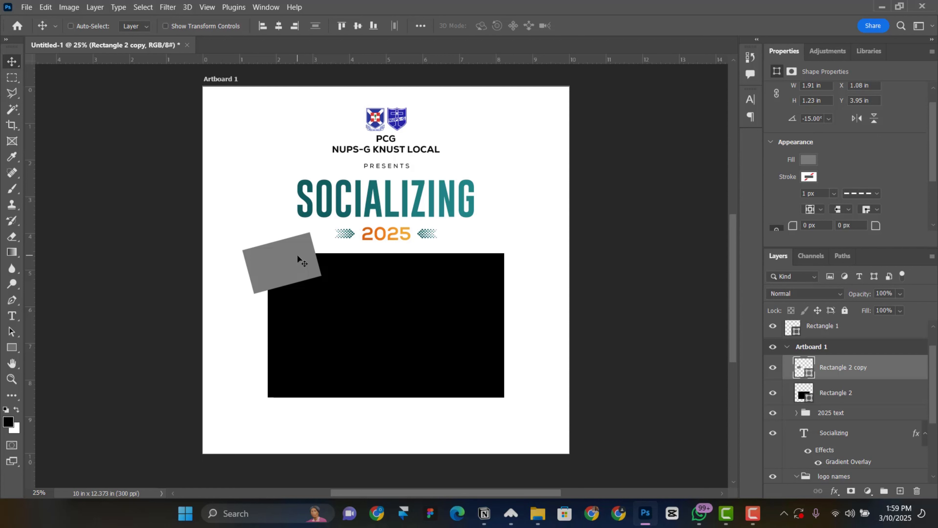
# Copy the rectangle to the frame's top-right corner, flip it horizontally, and select both
pyautogui.moveTo(297, 254); pyautogui.dragTo(485, 260)
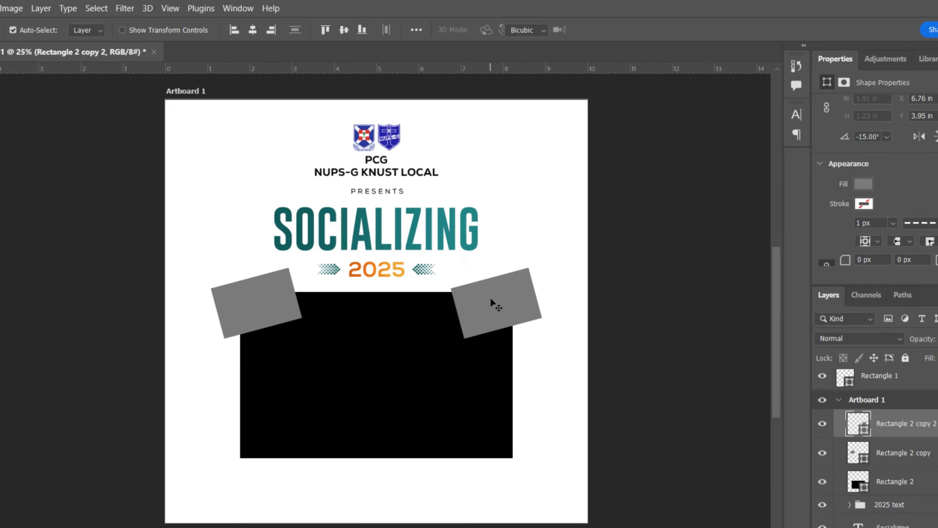
pyautogui.hotkey('ctrl', 't')
pyautogui.rightClick(497, 351)
pyautogui.click(524, 321)
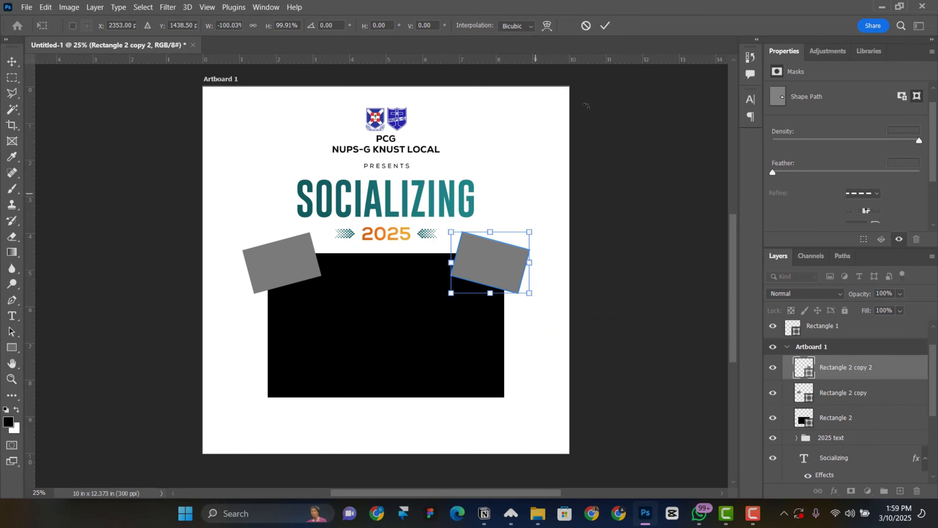
pyautogui.click(605, 25)
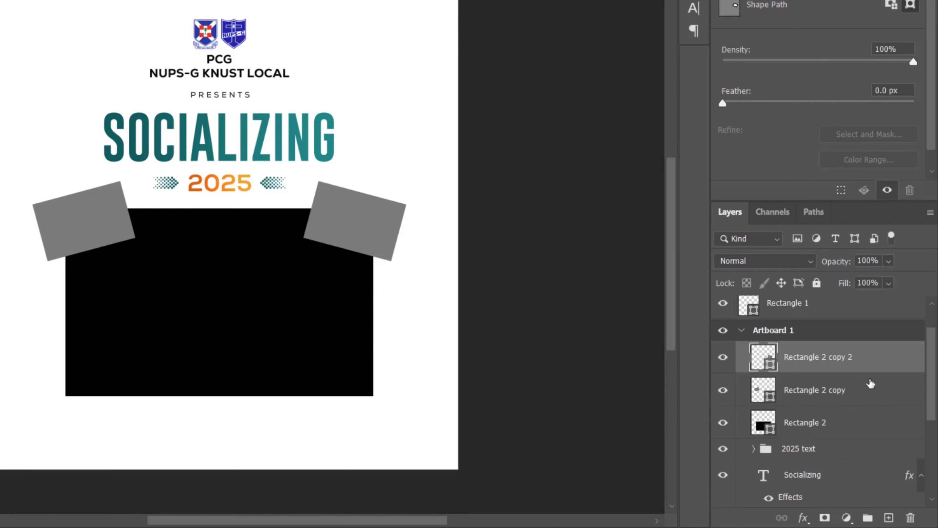
pyautogui.keyDown('shift'); pyautogui.click(869, 389); pyautogui.keyUp('shift')
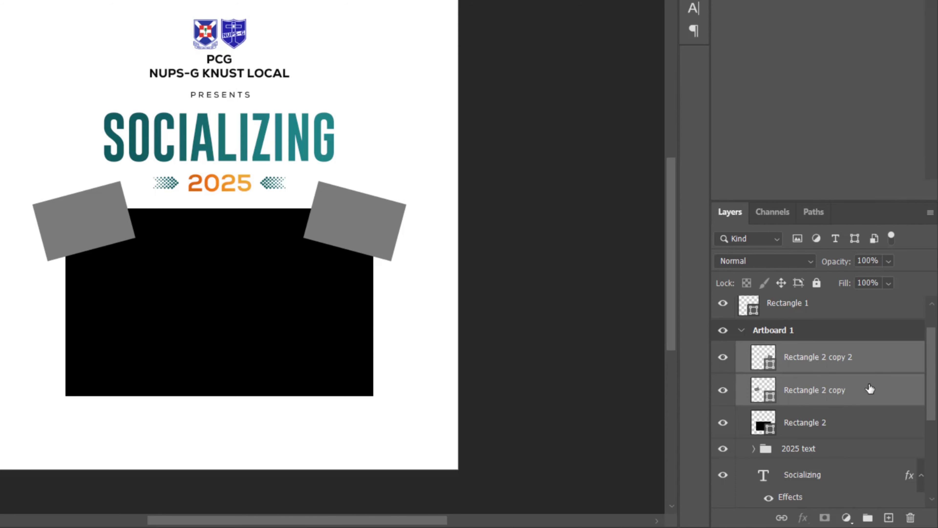
# Group the two tilted rectangles and name the group Image top
pyautogui.hotkey('ctrl', 'g')
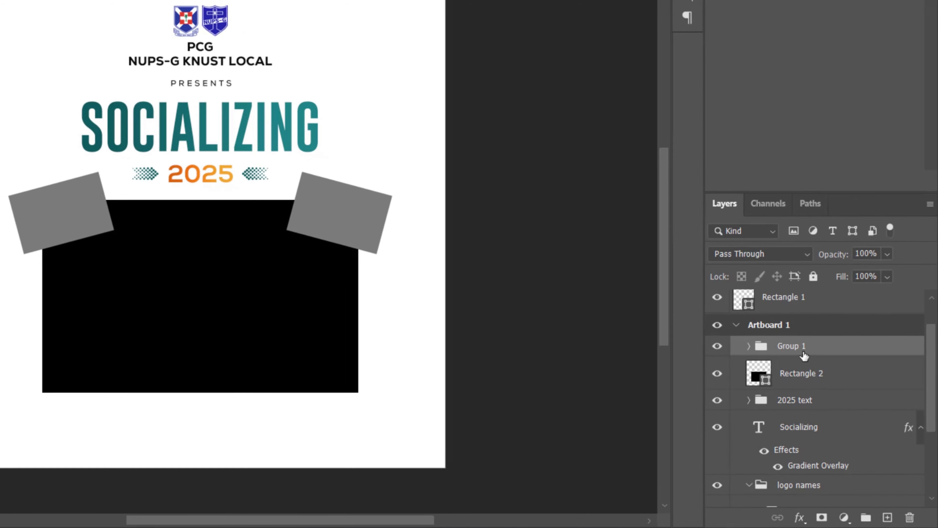
pyautogui.doubleClick(802, 352)
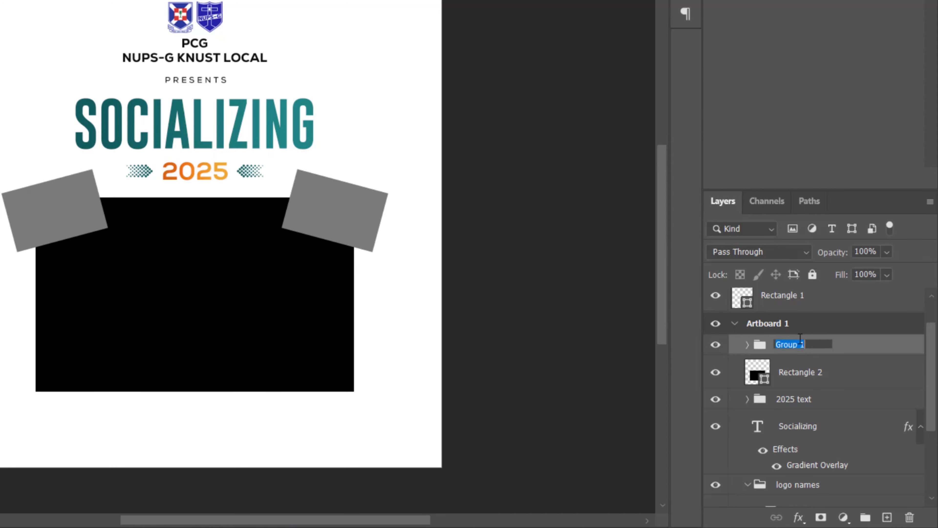
pyautogui.write('Image top')
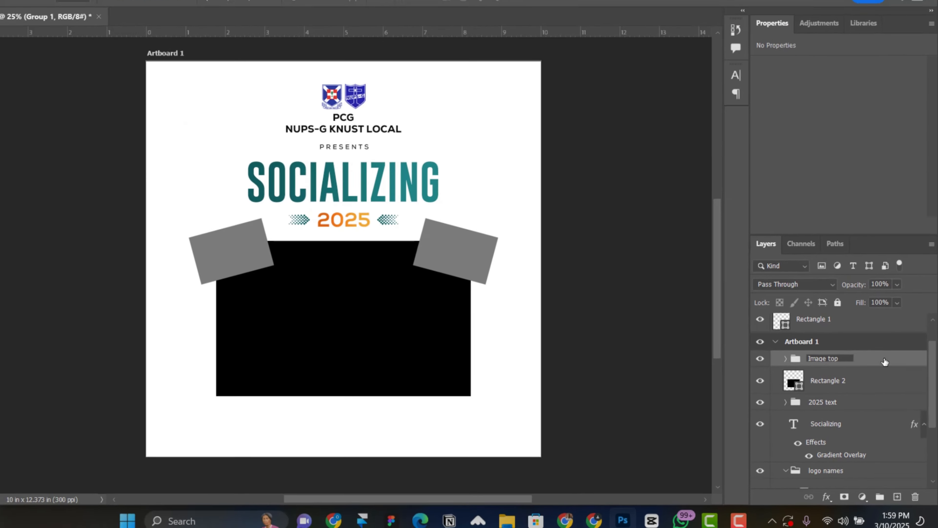
pyautogui.press('Return')
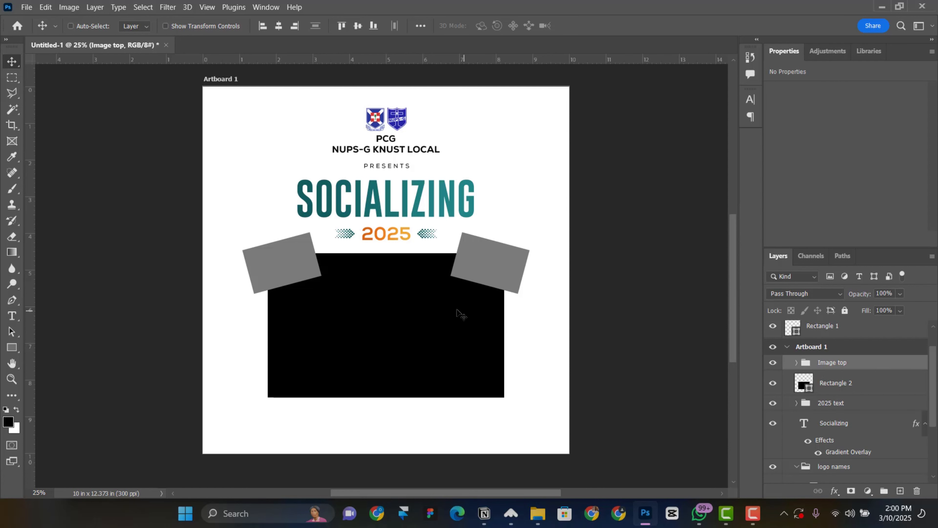
# Copy the group down to the frame's bottom corners and name it Image down
pyautogui.moveTo(442, 283); pyautogui.dragTo(421, 412)
pyautogui.hotkey('shift', 'Down')
pyautogui.hotkey('shift', 'Down')
pyautogui.hotkey('shift', 'Down')
pyautogui.hotkey('shift', 'Down')
pyautogui.hotkey('shift', 'Down')
pyautogui.hotkey('shift', 'Down')
pyautogui.hotkey('shift', 'Down')
pyautogui.hotkey('shift', 'Down')
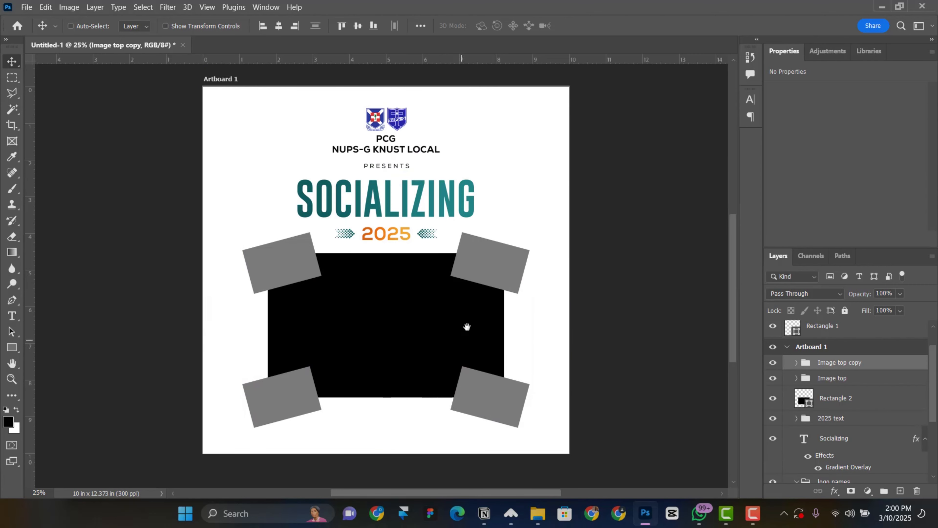
pyautogui.moveTo(466, 326); pyautogui.dragTo(477, 339)
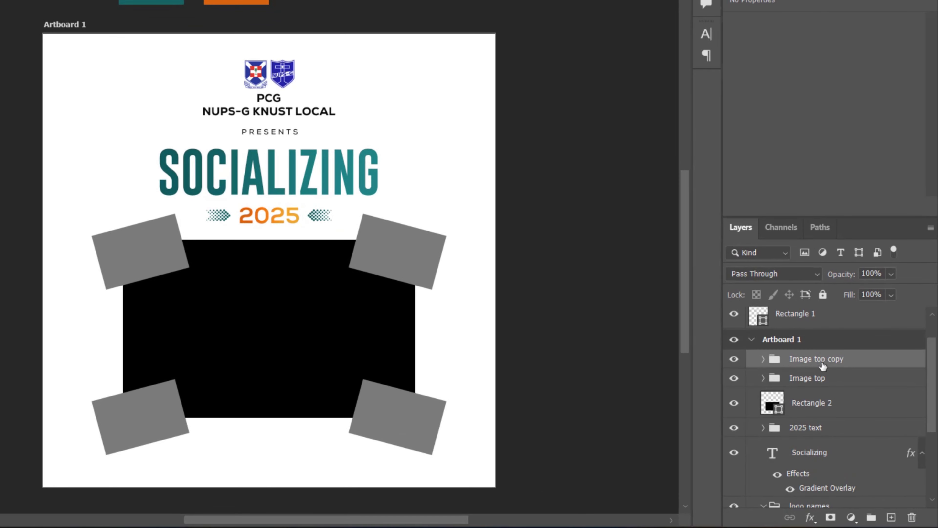
pyautogui.doubleClick(822, 359)
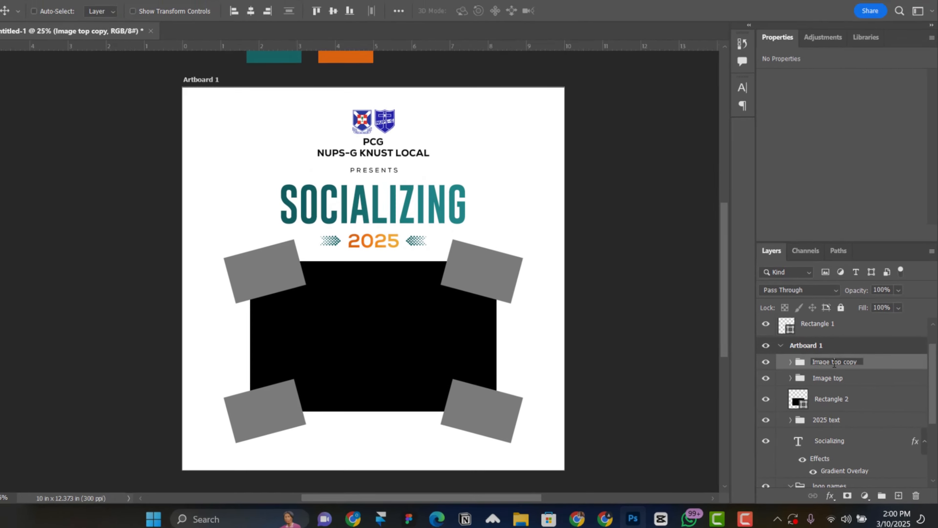
pyautogui.write('Image down')
pyautogui.press('Return')
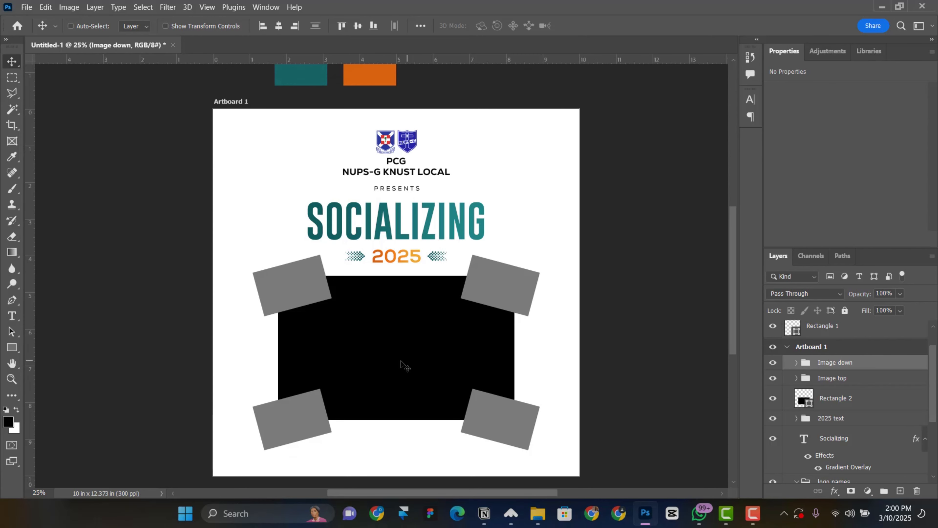
pyautogui.rightClick(405, 330)
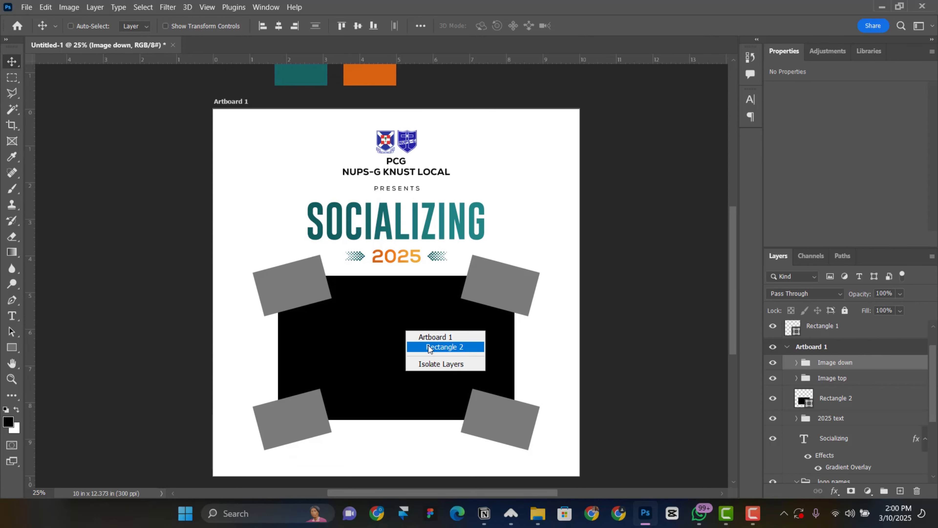
pyautogui.click(430, 349)
pyautogui.click(278, 27)
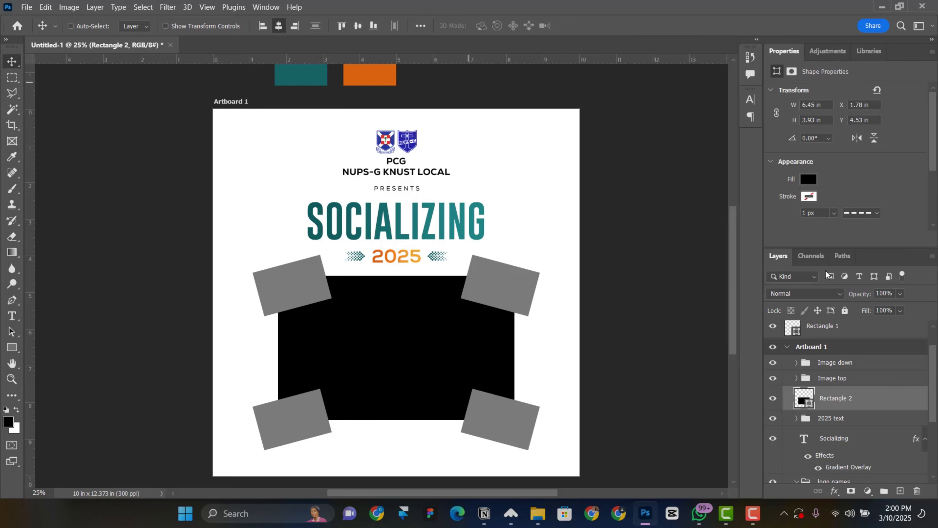
pyautogui.click(852, 377)
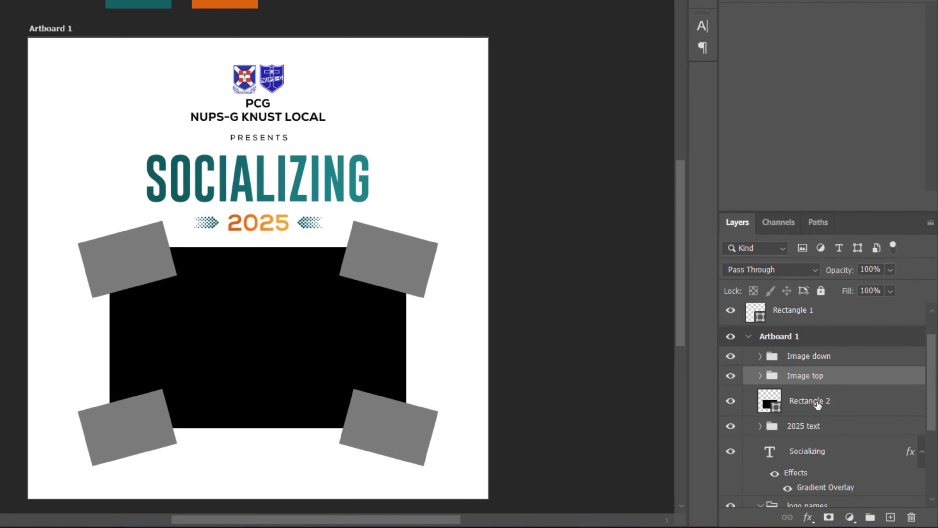
pyautogui.click(818, 404)
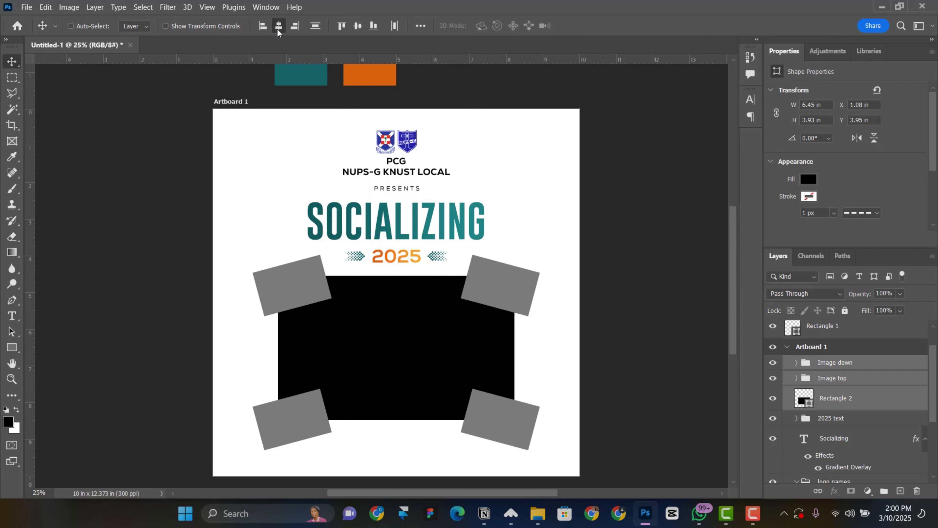
pyautogui.scroll(-1, 420, 300)
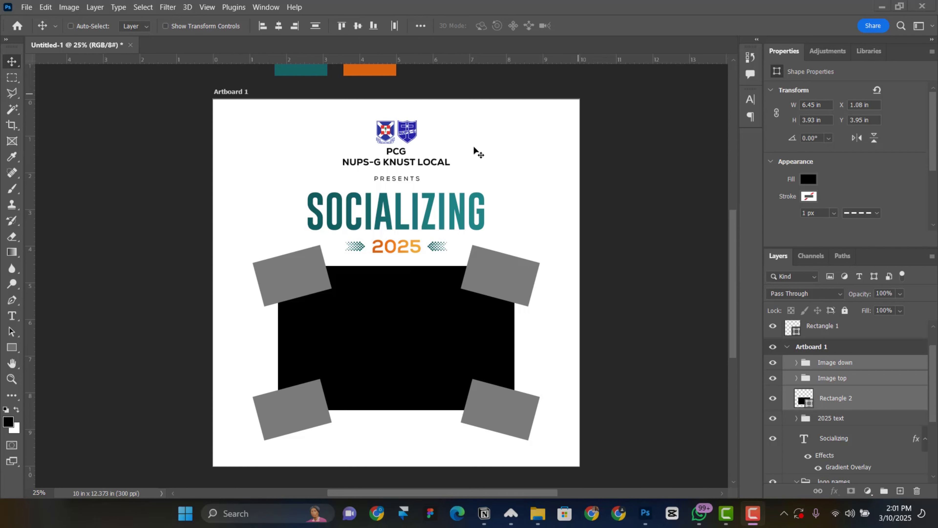
pyautogui.scroll(-3, 476, 156)
pyautogui.scroll(-1, 476, 155)
pyautogui.scroll(4, 483, 226)
pyautogui.rightClick(399, 318)
pyautogui.click(425, 332)
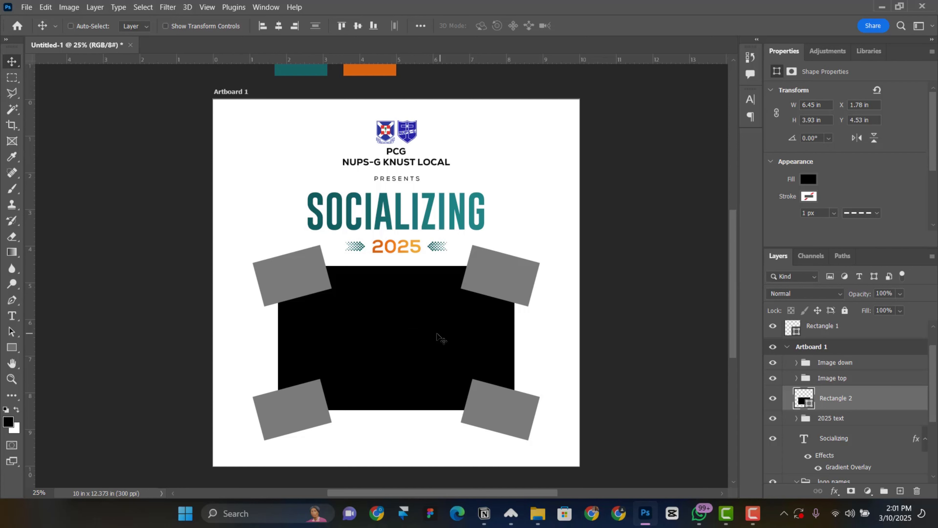
pyautogui.scroll(-1, 853, 405)
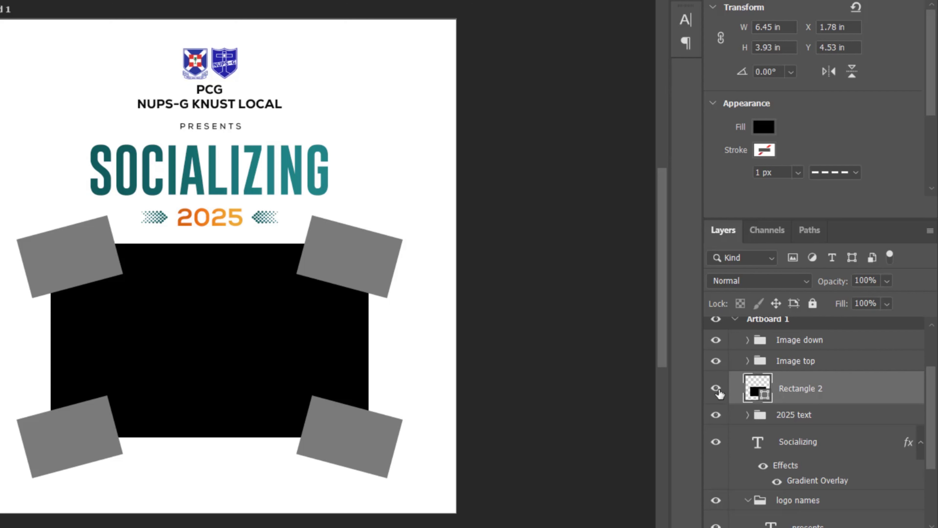
pyautogui.click(716, 389)
pyautogui.click(715, 390)
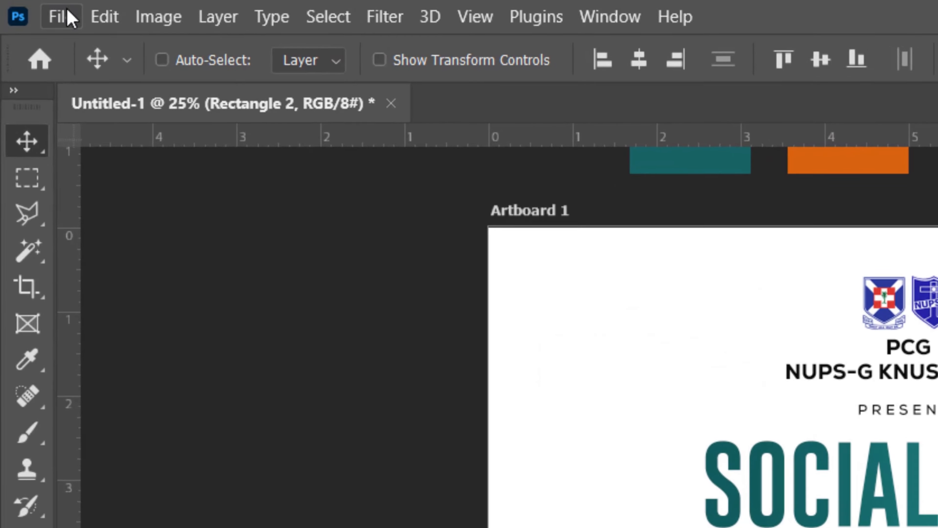
# Place IMG_1125 embedded, scale it to about 51%, and clip it to Rectangle 2
pyautogui.click(26, 7)
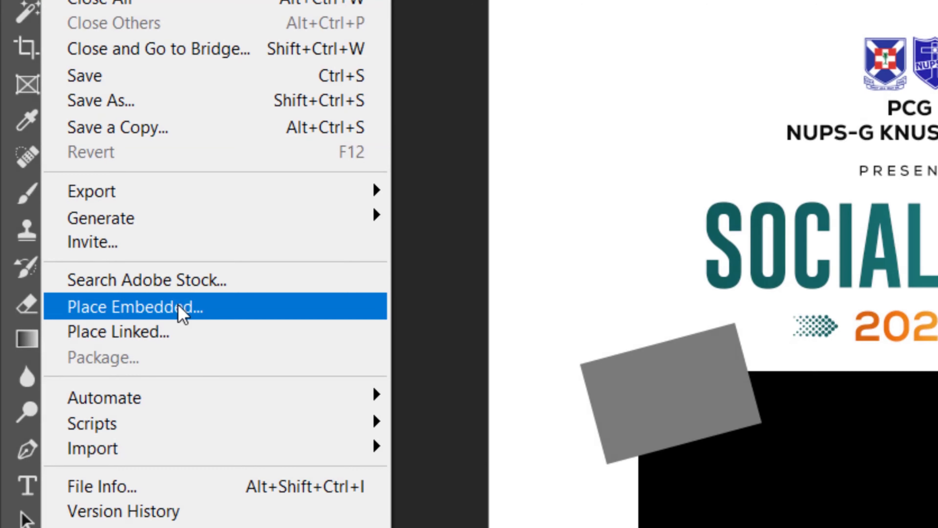
pyautogui.click(179, 411)
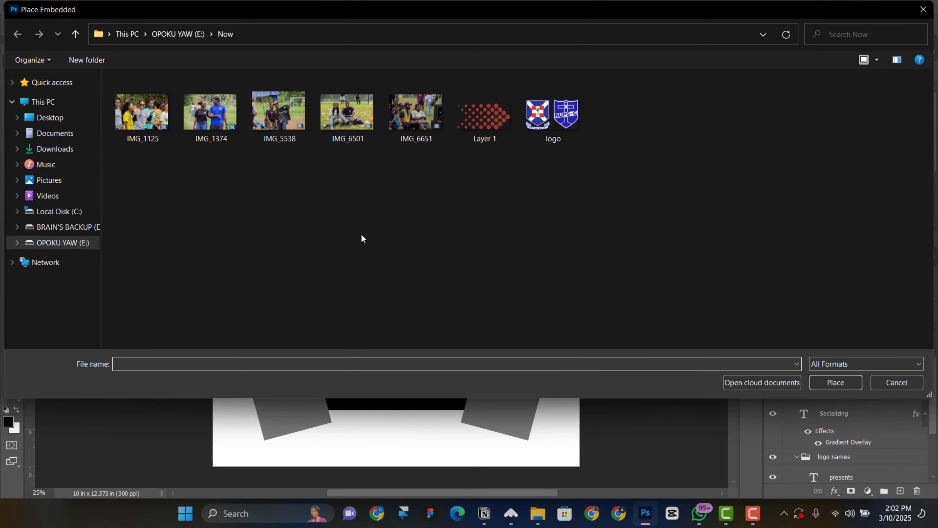
pyautogui.doubleClick(142, 112)
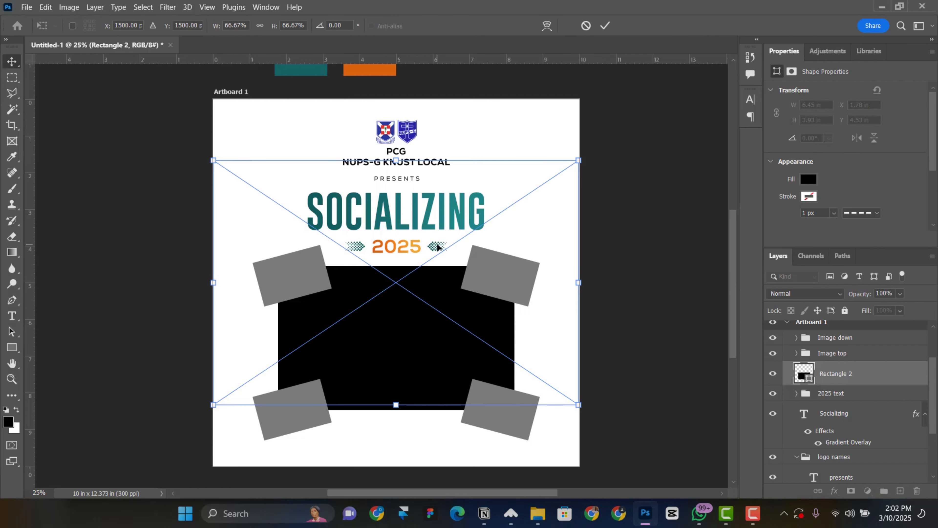
pyautogui.moveTo(431, 275); pyautogui.dragTo(454, 292)
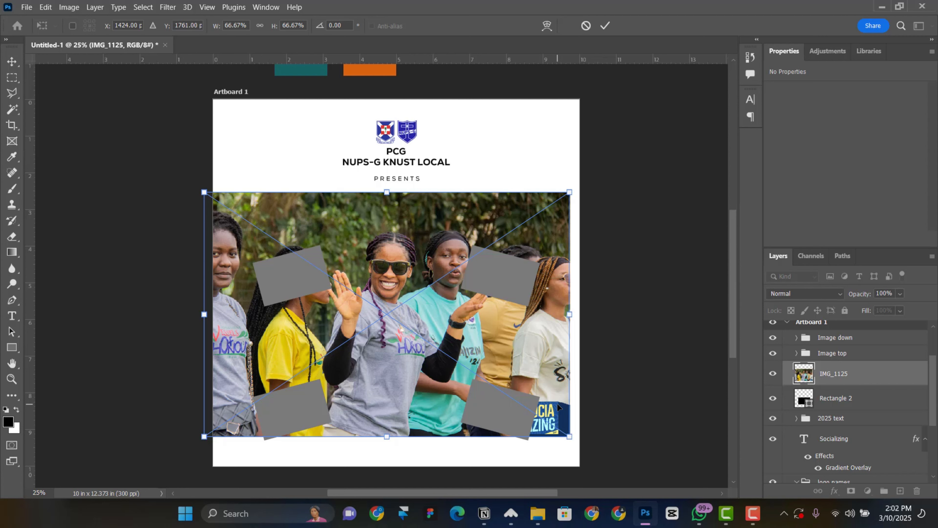
pyautogui.moveTo(570, 436); pyautogui.dragTo(527, 407)
pyautogui.moveTo(458, 333); pyautogui.dragTo(467, 341)
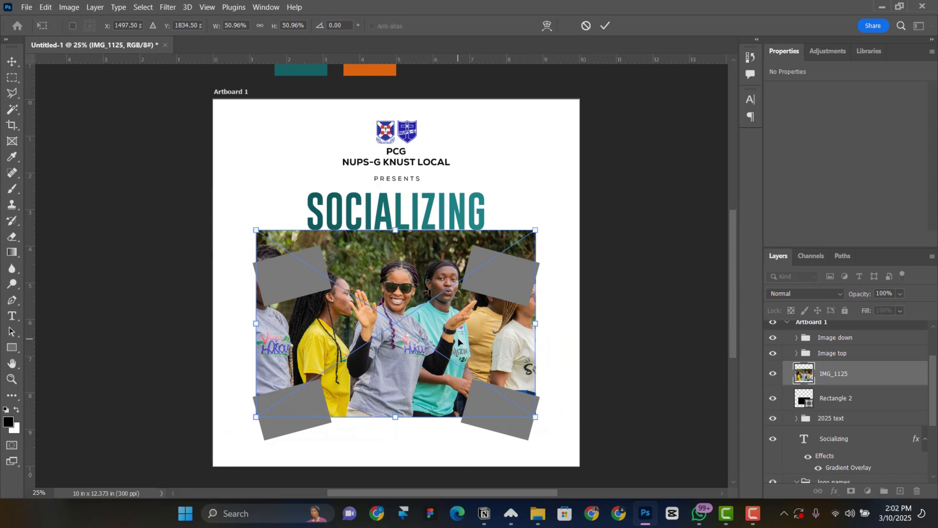
pyautogui.click(608, 24)
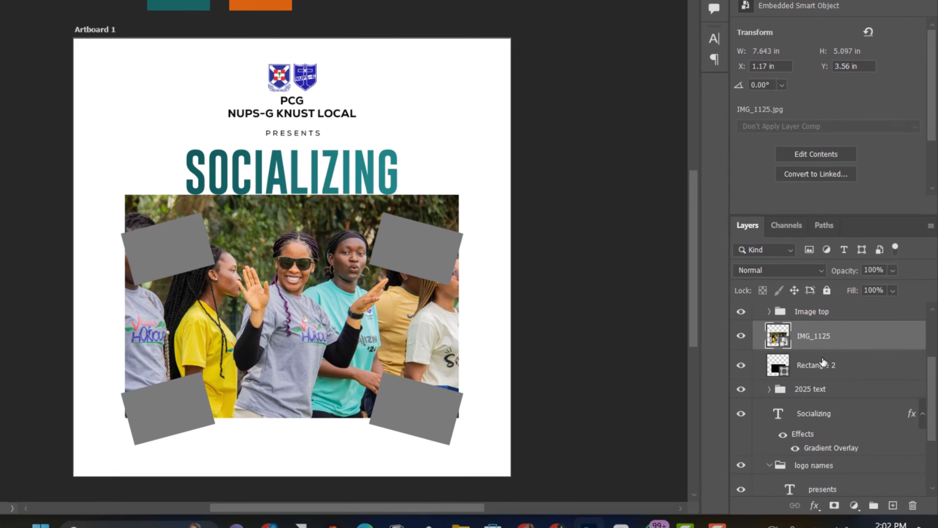
pyautogui.rightClick(861, 332)
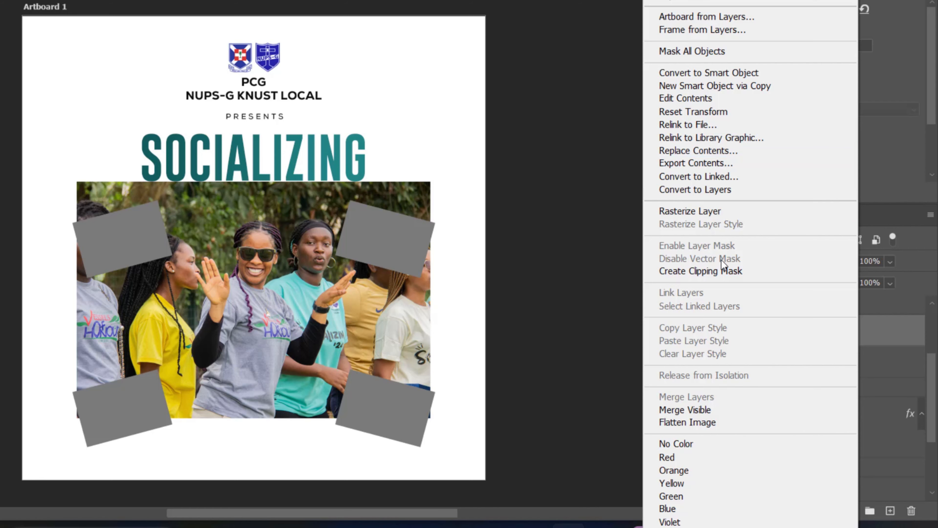
pyautogui.click(722, 269)
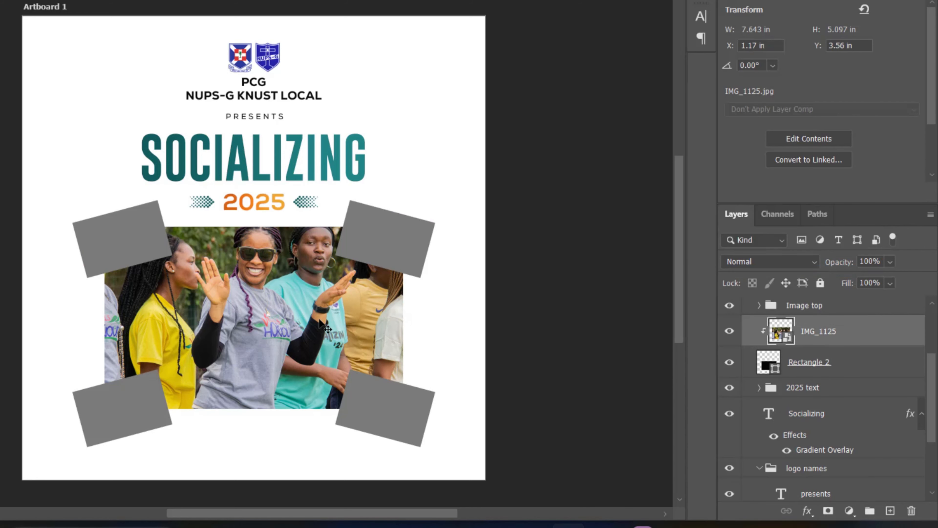
# Reposition IMG_1125 within its frame and toggle the top-left grey rectangle's visibility
pyautogui.moveTo(319, 321); pyautogui.dragTo(315, 343)
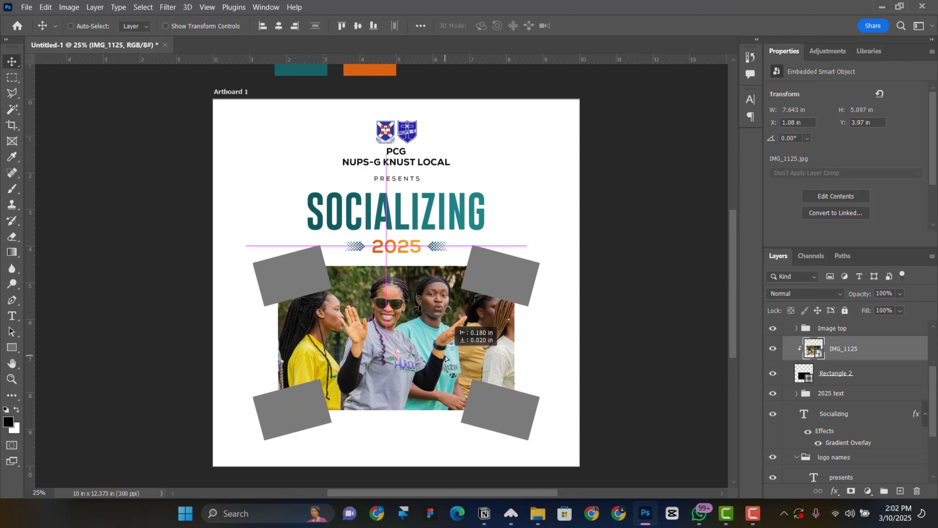
pyautogui.moveTo(445, 356); pyautogui.dragTo(452, 359)
pyautogui.scroll(-1, 452, 360)
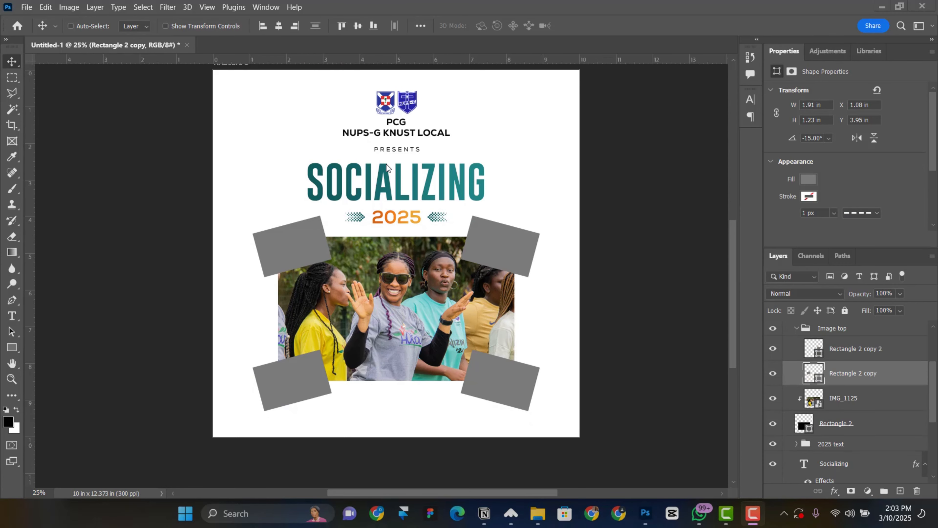
pyautogui.rightClick(294, 244)
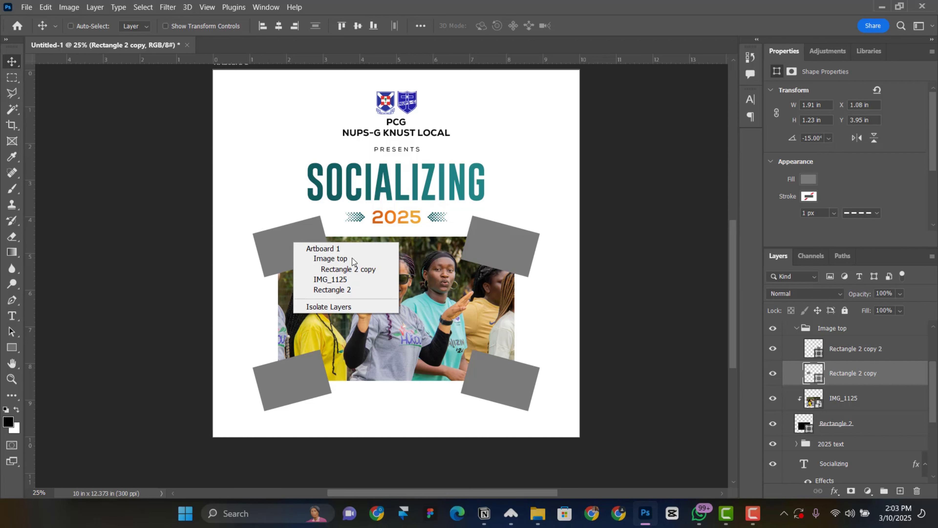
pyautogui.click(325, 270)
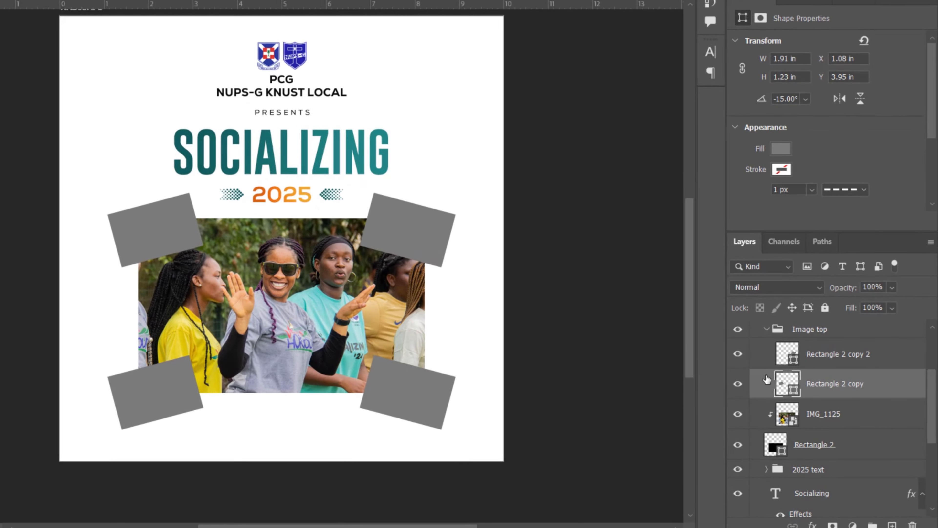
pyautogui.click(737, 386)
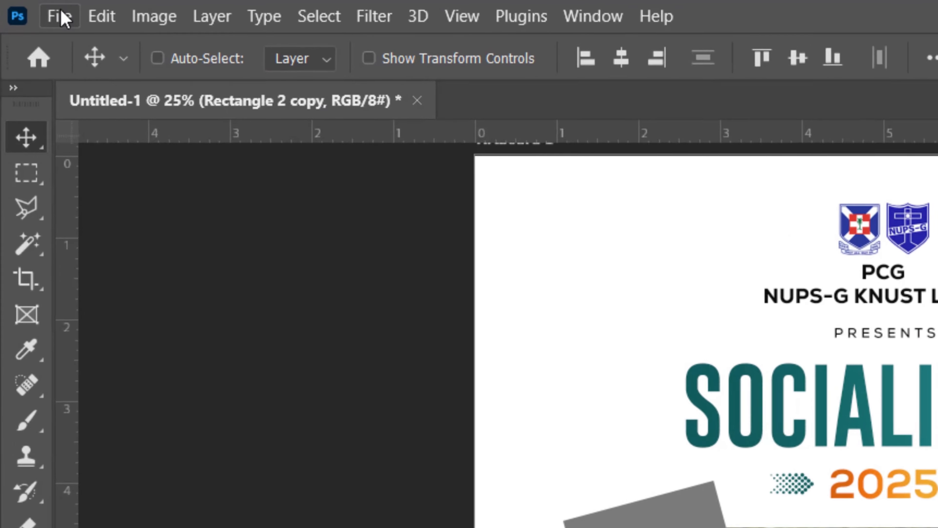
# Start placing IMG_1374 as an embedded image
pyautogui.click(27, 7)
pyautogui.click(195, 297)
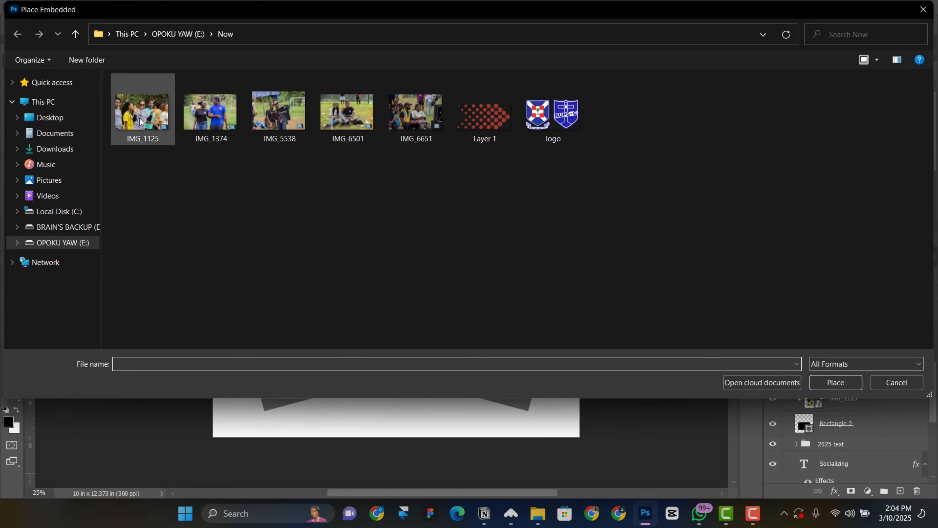
pyautogui.doubleClick(204, 109)
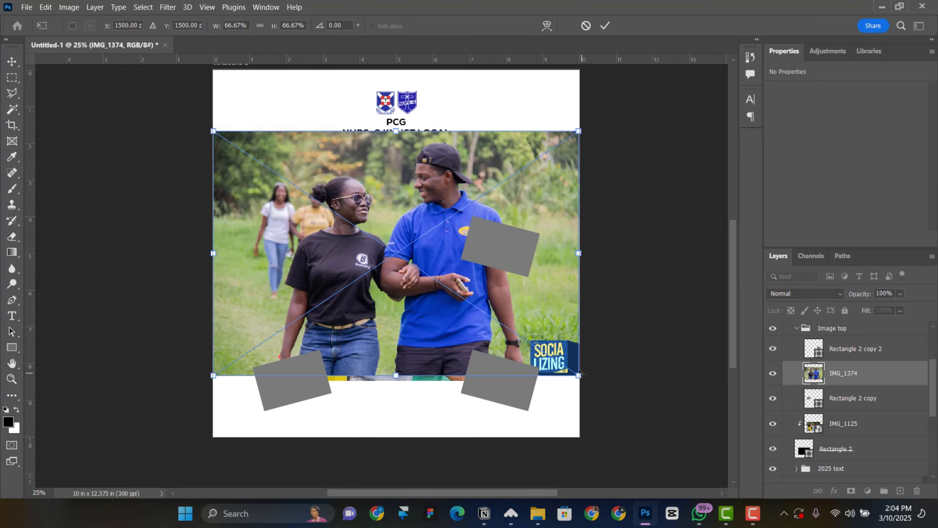
# Scale IMG_1374 to about half, clip it into the top-left Rectangle 2 copy frame, and nudge it lower
pyautogui.moveTo(579, 375); pyautogui.dragTo(269, 256)
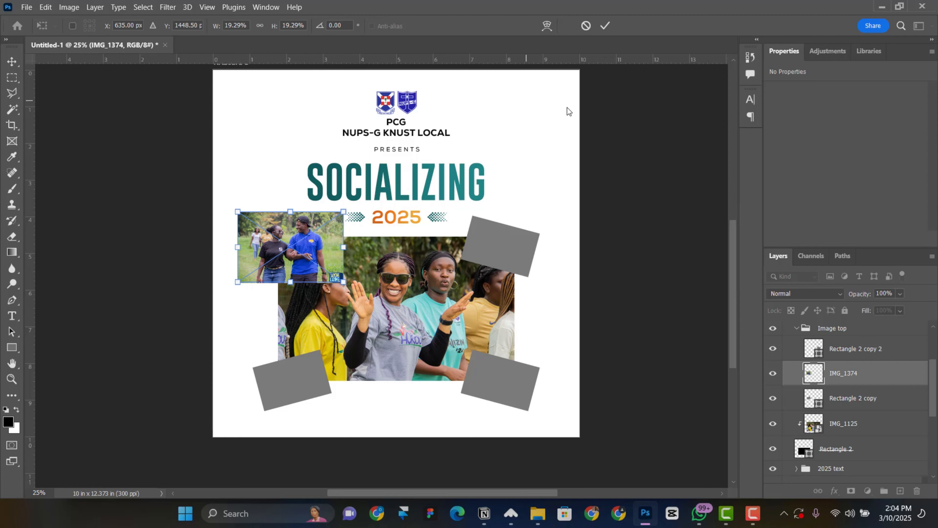
pyautogui.click(604, 25)
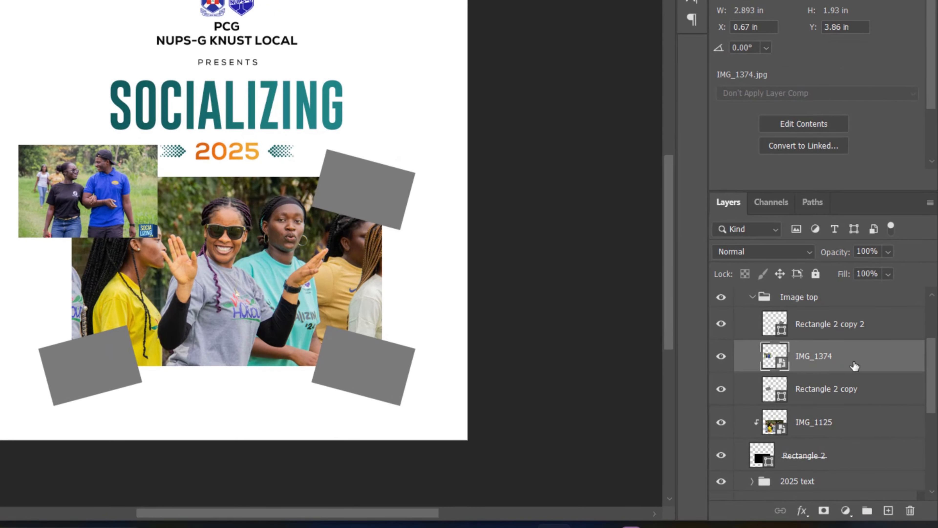
pyautogui.rightClick(866, 364)
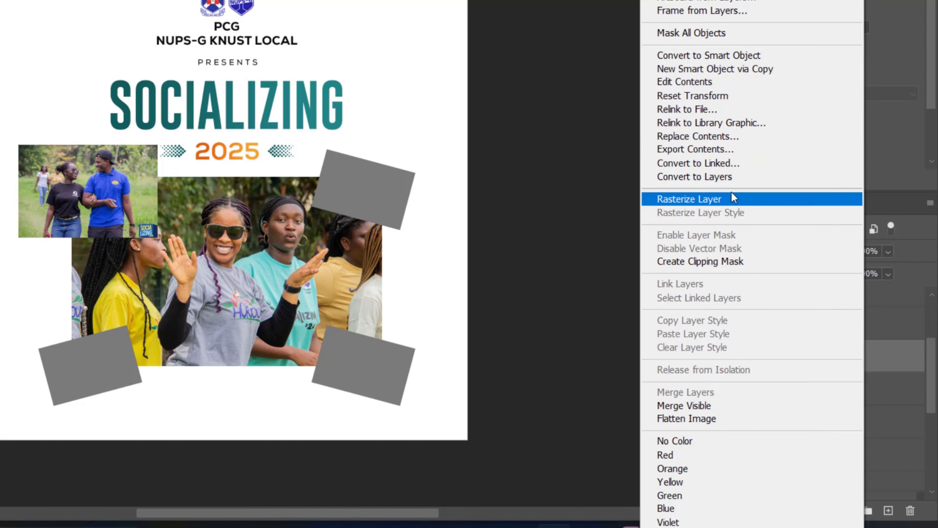
pyautogui.click(702, 263)
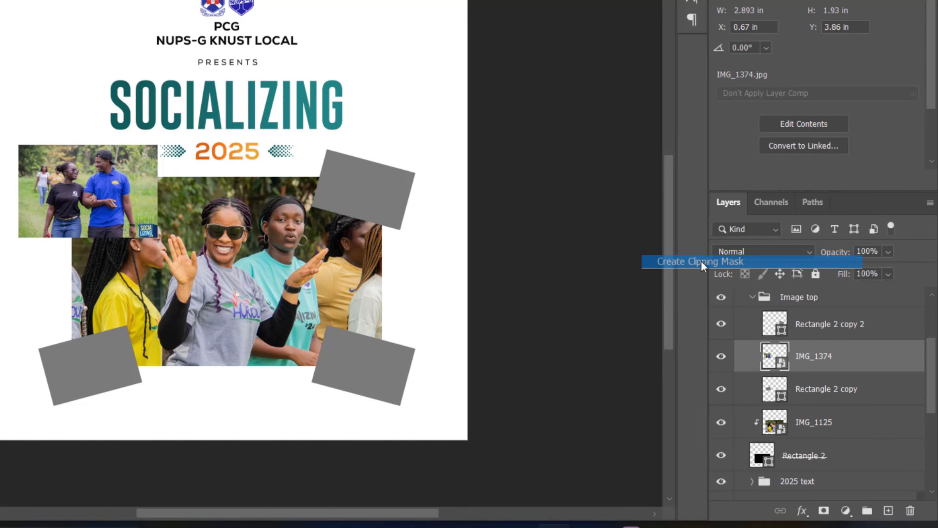
pyautogui.moveTo(78, 186); pyautogui.dragTo(107, 195)
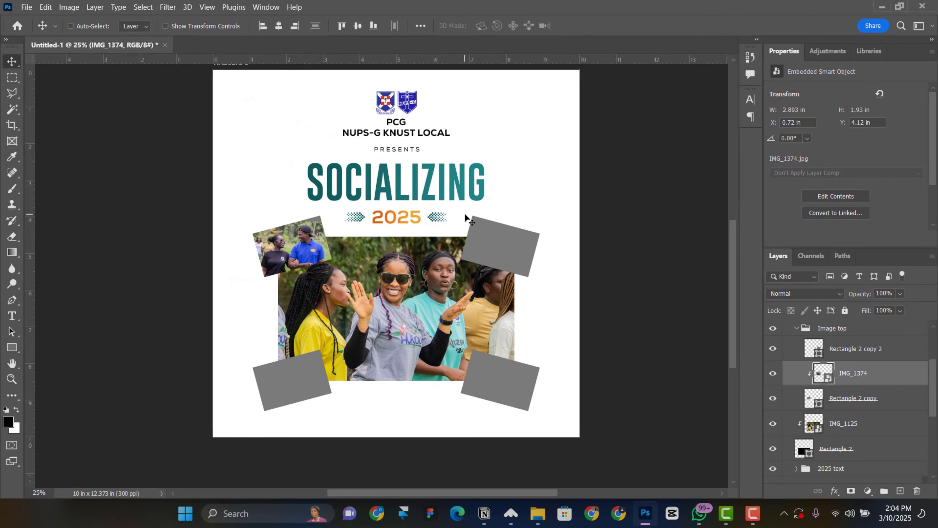
pyautogui.rightClick(488, 234)
pyautogui.click(534, 267)
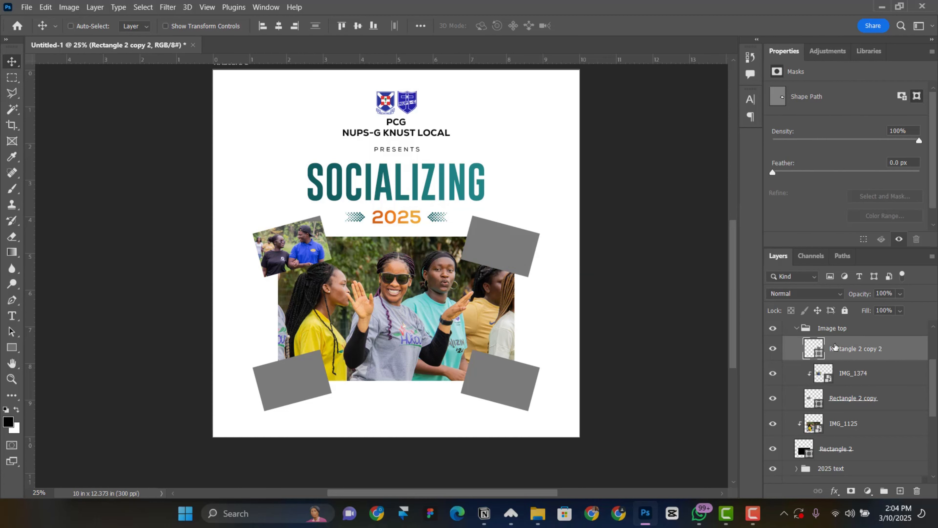
# Place embedded IMG_6501, shrink it over the top-right frame and clip it there
pyautogui.click(27, 7)
pyautogui.click(52, 231)
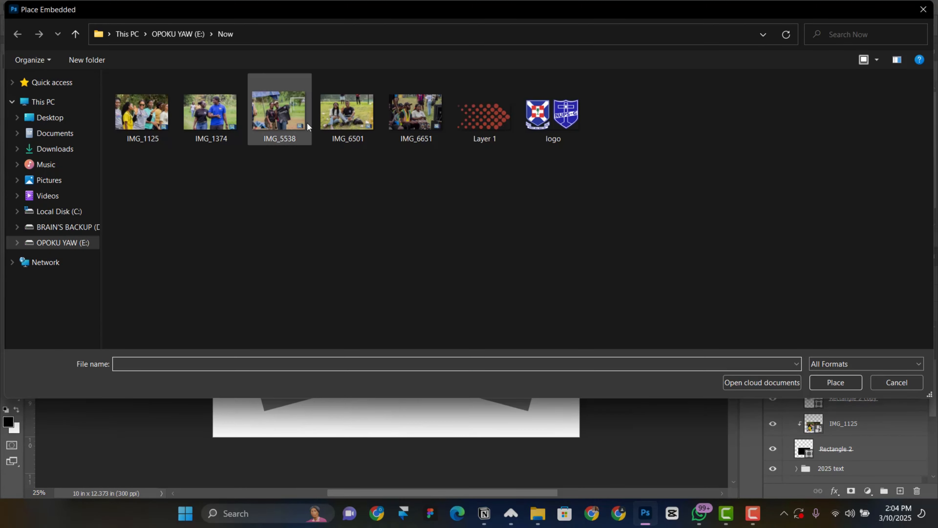
pyautogui.doubleClick(356, 118)
pyautogui.moveTo(604, 377); pyautogui.dragTo(487, 296)
pyautogui.moveTo(439, 268); pyautogui.dragTo(526, 259)
pyautogui.click(605, 26)
pyautogui.keyDown('alt'); pyautogui.click(869, 361); pyautogui.keyUp('alt')
pyautogui.scroll(-1, 305, 350)
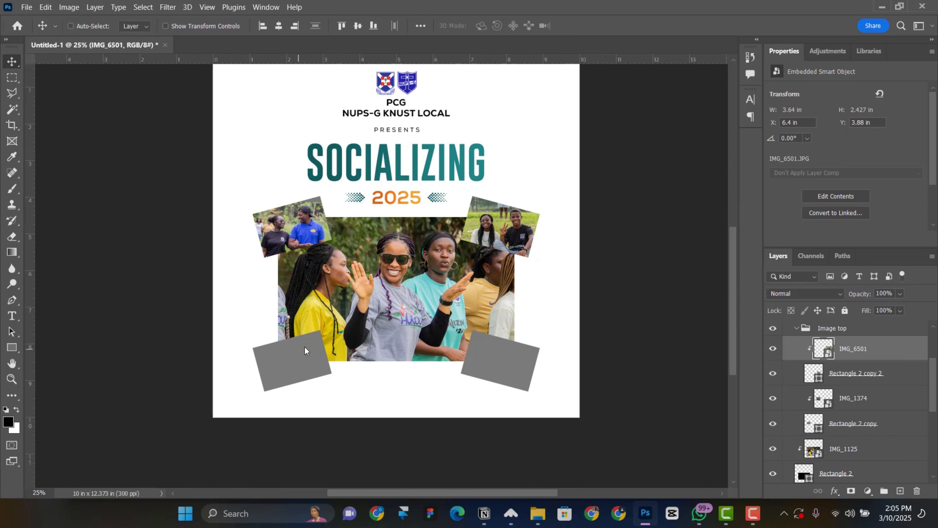
# Place embedded IMG_5538 at about 45% over the lower-left frame and clip it there
pyautogui.click(27, 7)
pyautogui.click(59, 236)
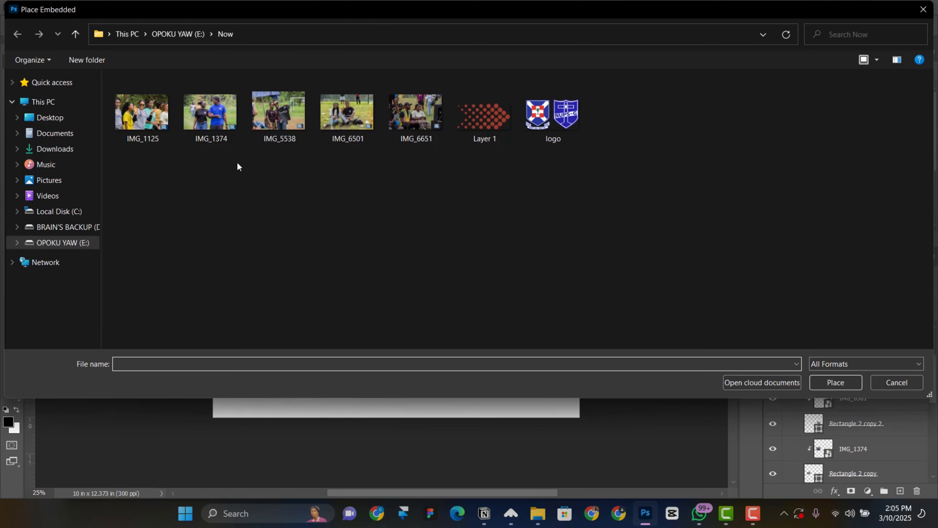
pyautogui.doubleClick(291, 125)
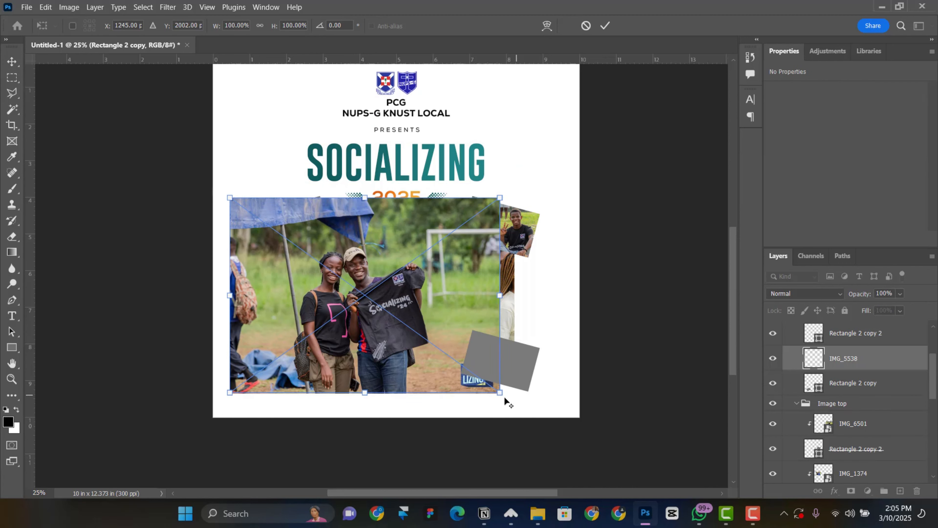
pyautogui.moveTo(500, 392); pyautogui.dragTo(438, 348)
pyautogui.moveTo(383, 289); pyautogui.dragTo(314, 355)
pyautogui.moveTo(369, 414)
pyautogui.mouseDown()
pyautogui.moveTo(357, 405)
pyautogui.moveTo(364, 409)
pyautogui.mouseUp()
pyautogui.click(604, 26)
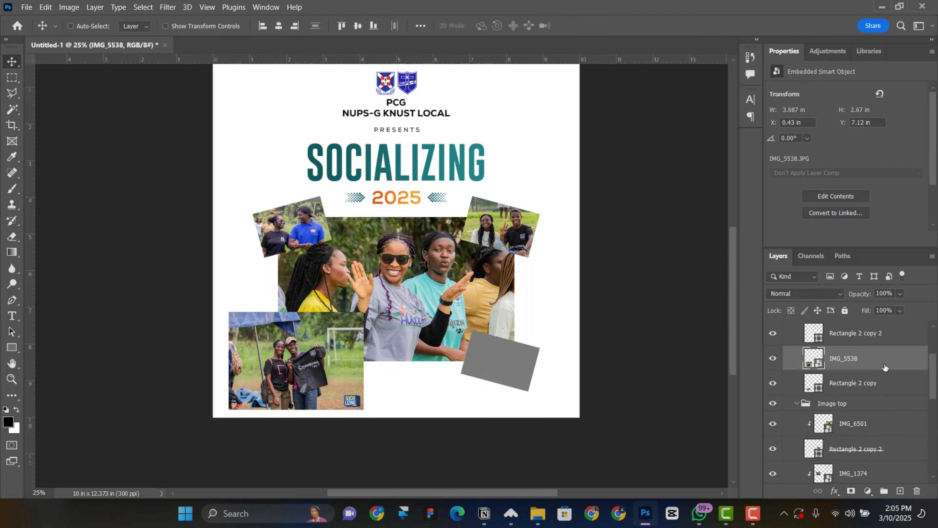
pyautogui.keyDown('alt'); pyautogui.click(884, 370); pyautogui.keyUp('alt')
# Place IMG_6651 flipped horizontally, shrink it to about a third over the lower-right frame, and commit
pyautogui.click(879, 333)
pyautogui.click(45, 7)
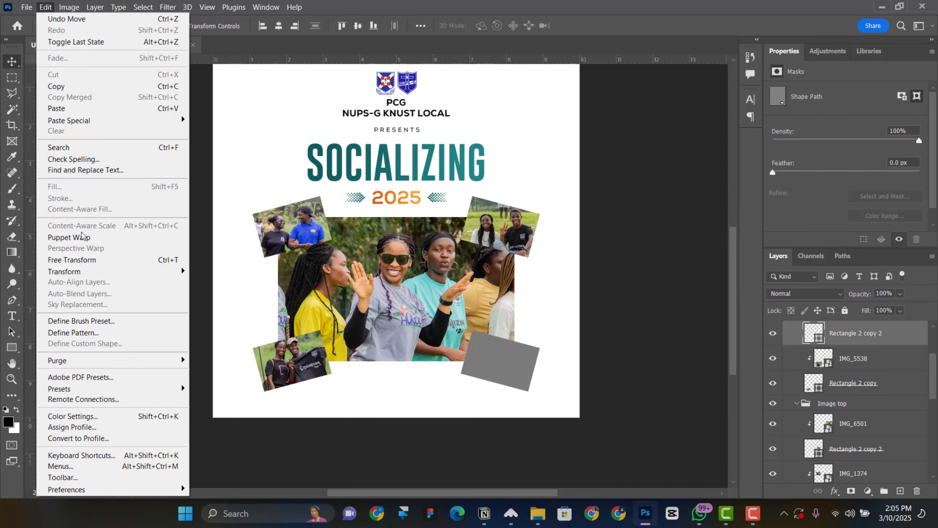
pyautogui.moveTo(26, 7)
pyautogui.click(59, 236)
pyautogui.click(405, 114)
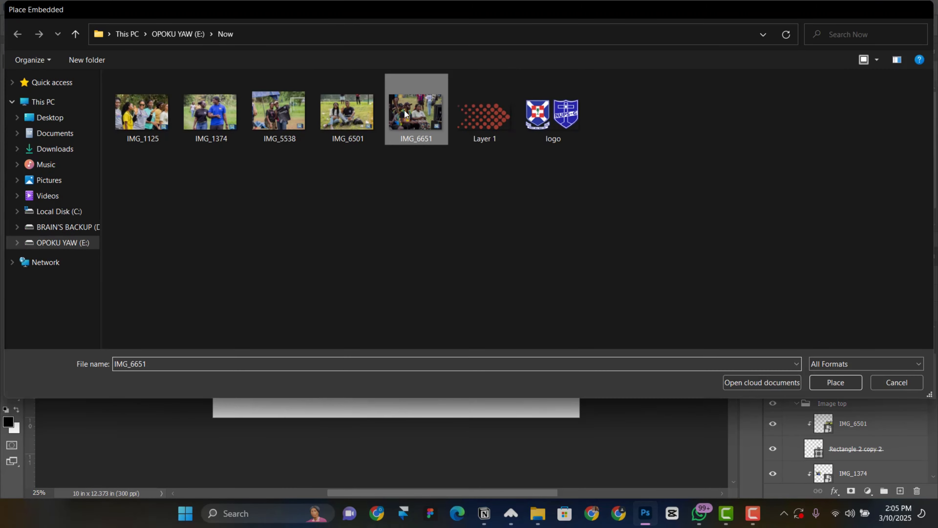
pyautogui.doubleClick(405, 114)
pyautogui.rightClick(442, 240)
pyautogui.click(480, 463)
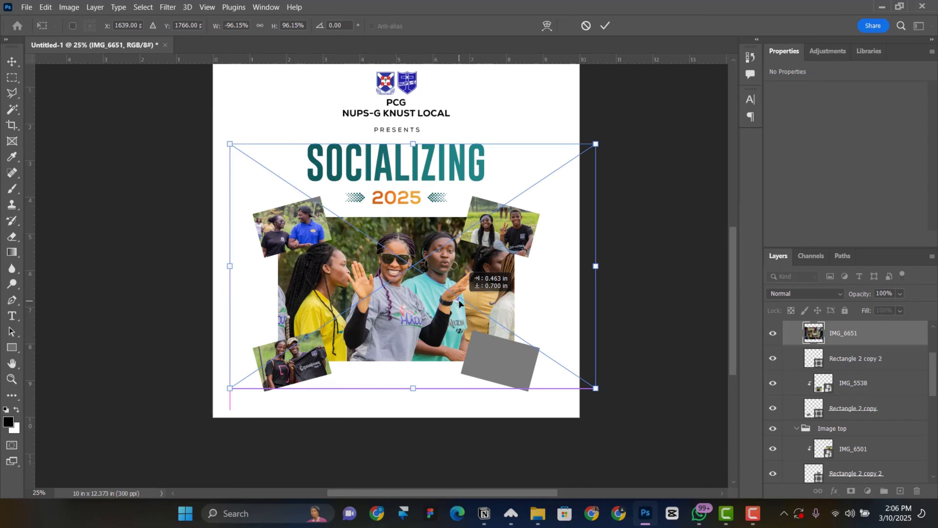
pyautogui.moveTo(459, 301); pyautogui.dragTo(458, 300)
pyautogui.moveTo(595, 143); pyautogui.dragTo(475, 224)
pyautogui.moveTo(415, 248); pyautogui.dragTo(487, 336)
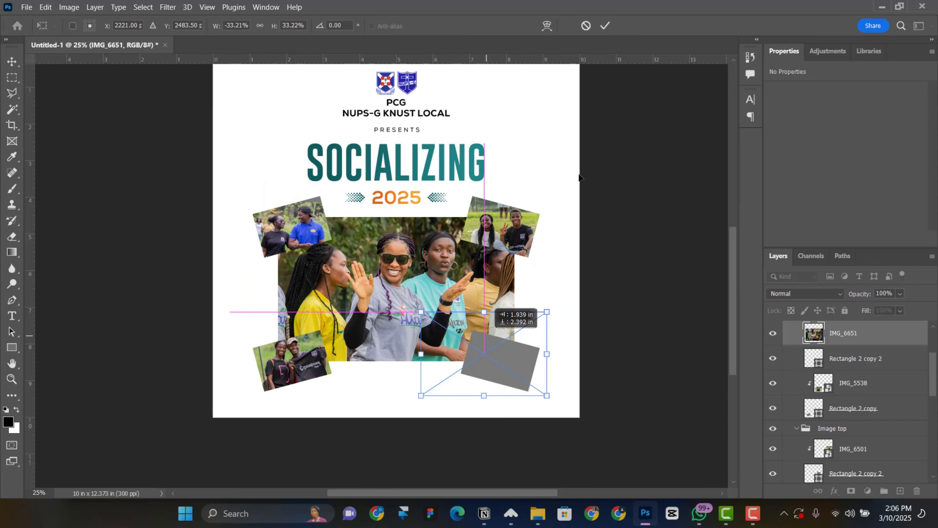
pyautogui.press('Return')
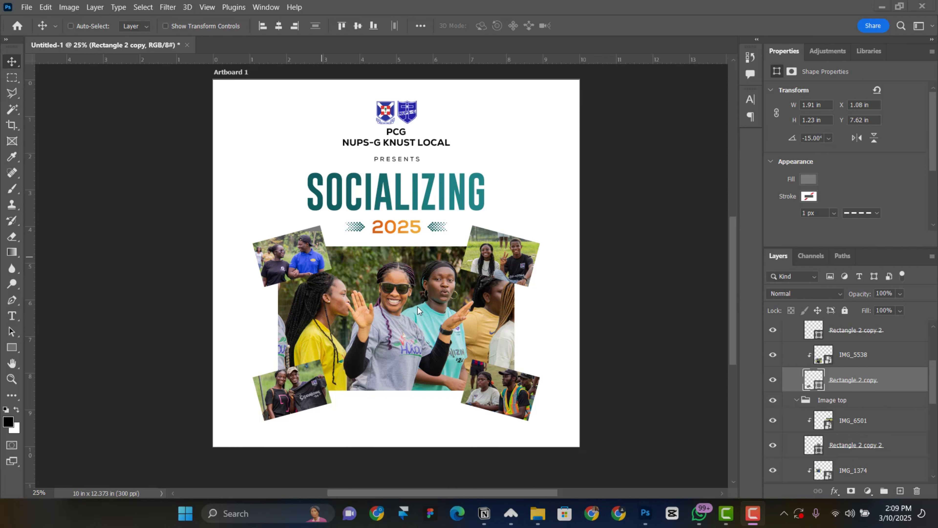
pyautogui.scroll(-1, 388, 287)
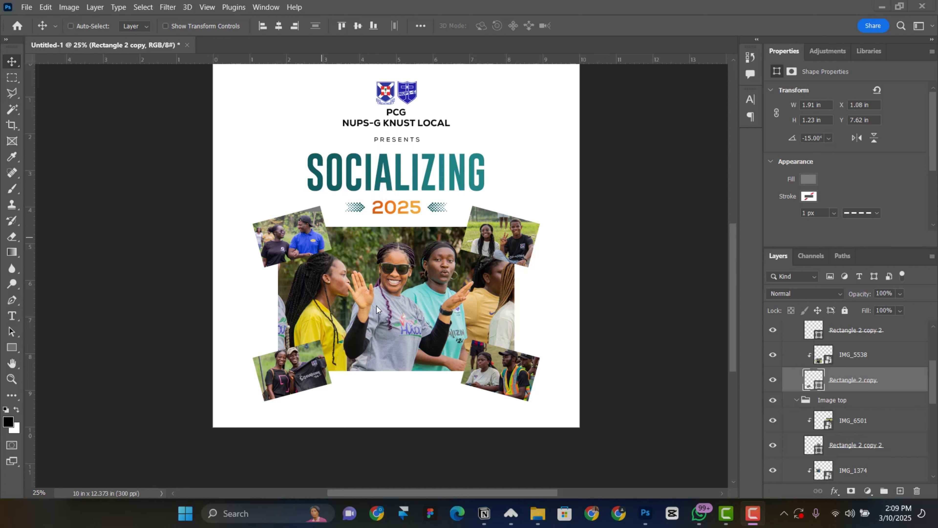
# Apply a Camera Raw Filter to IMG_1125: Texture +18, Clarity +9, Saturation +12, Contrast +20
pyautogui.rightClick(409, 275)
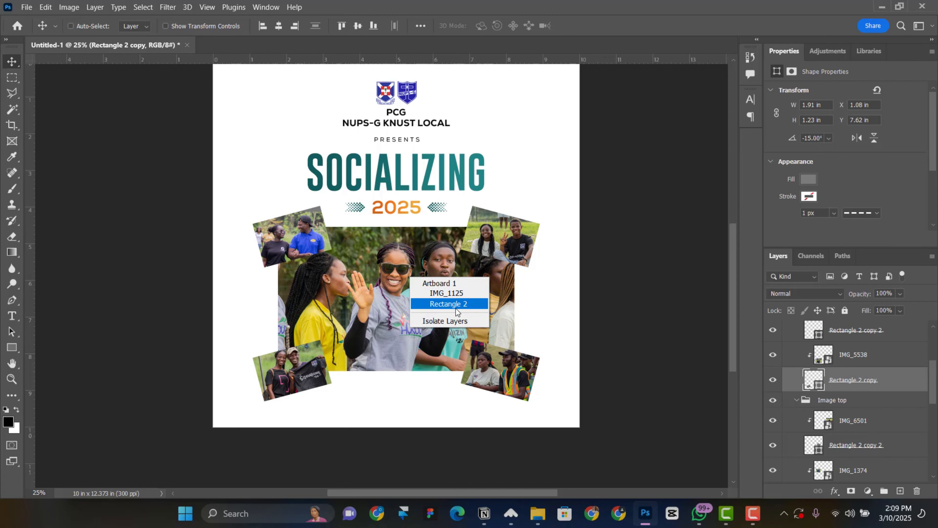
pyautogui.click(443, 292)
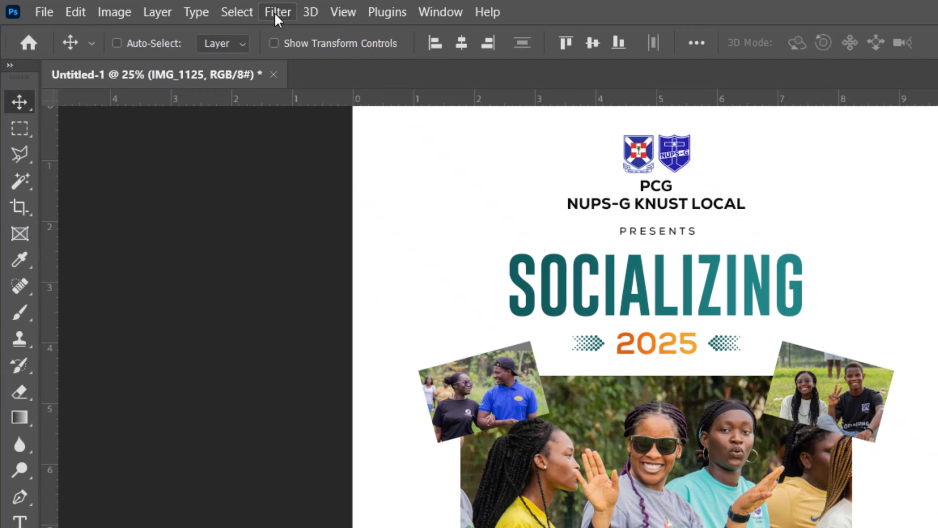
pyautogui.click(168, 7)
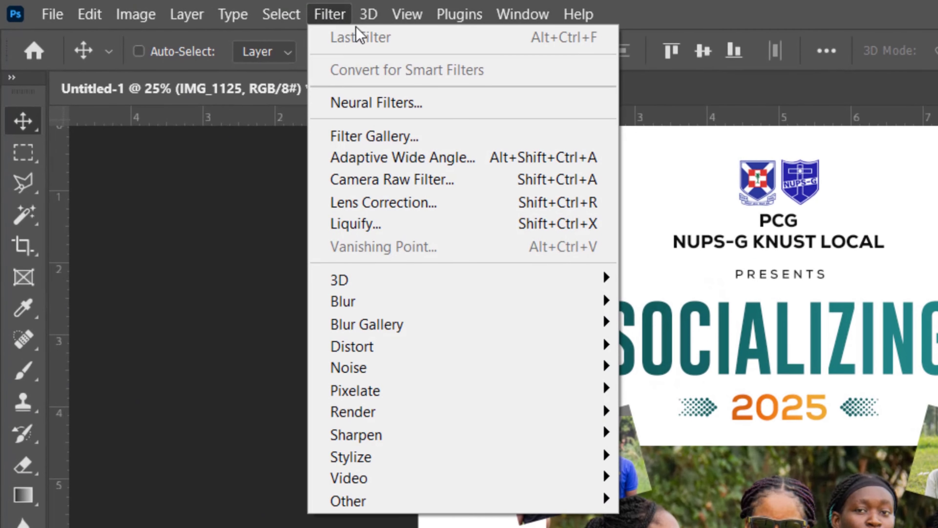
pyautogui.click(452, 181)
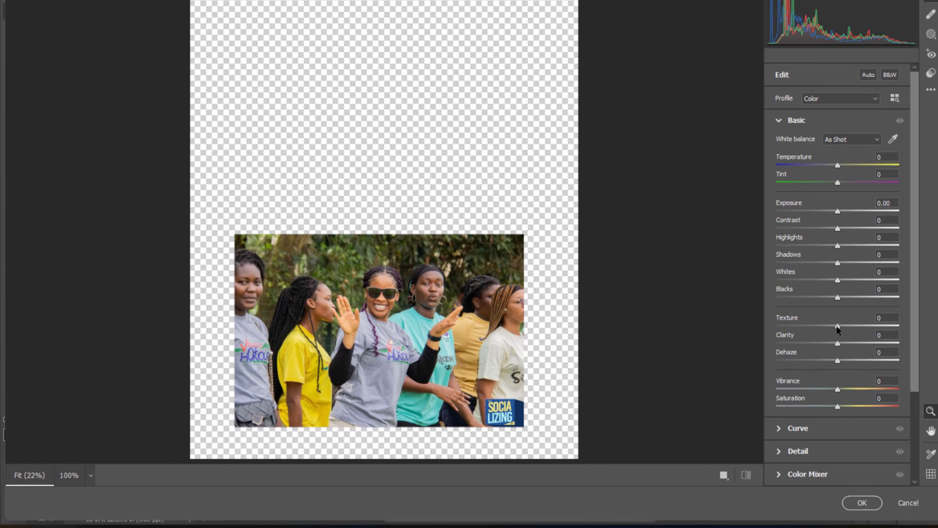
pyautogui.moveTo(837, 326); pyautogui.dragTo(841, 345)
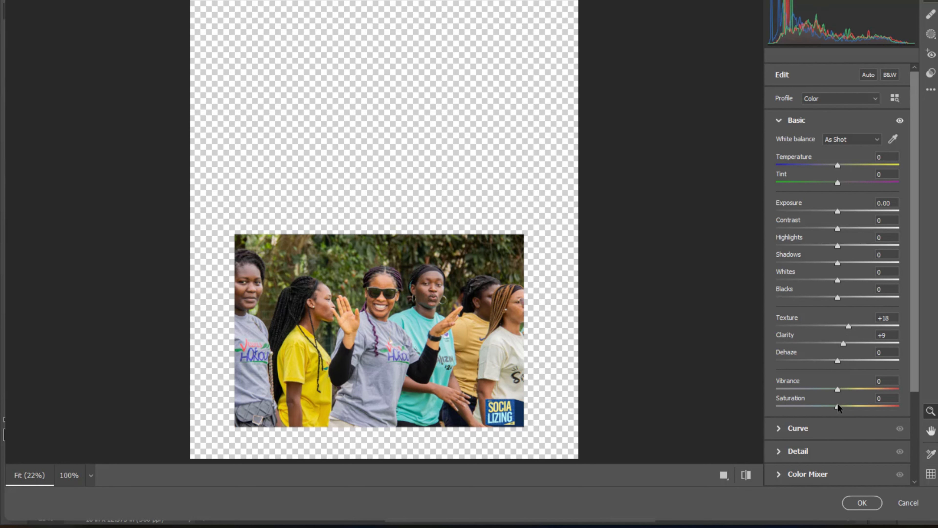
pyautogui.moveTo(838, 406); pyautogui.dragTo(843, 407)
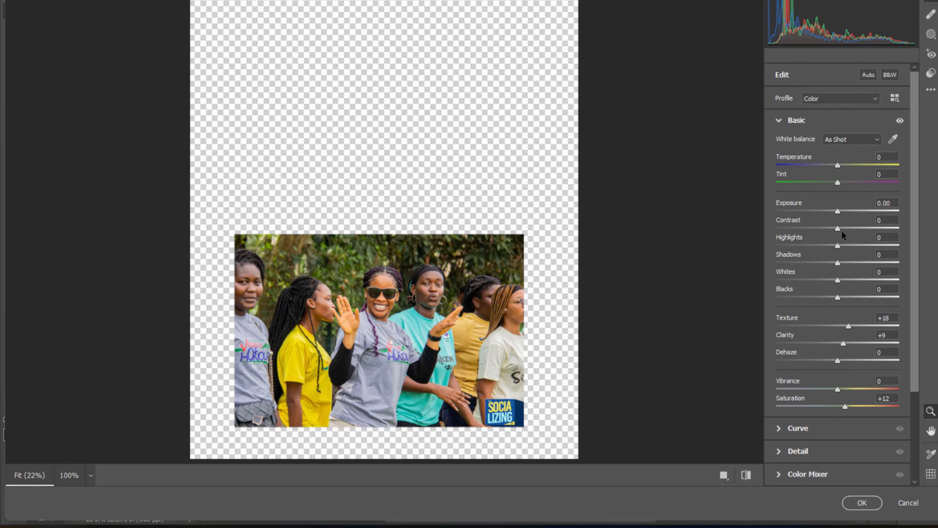
pyautogui.moveTo(837, 228); pyautogui.dragTo(848, 228)
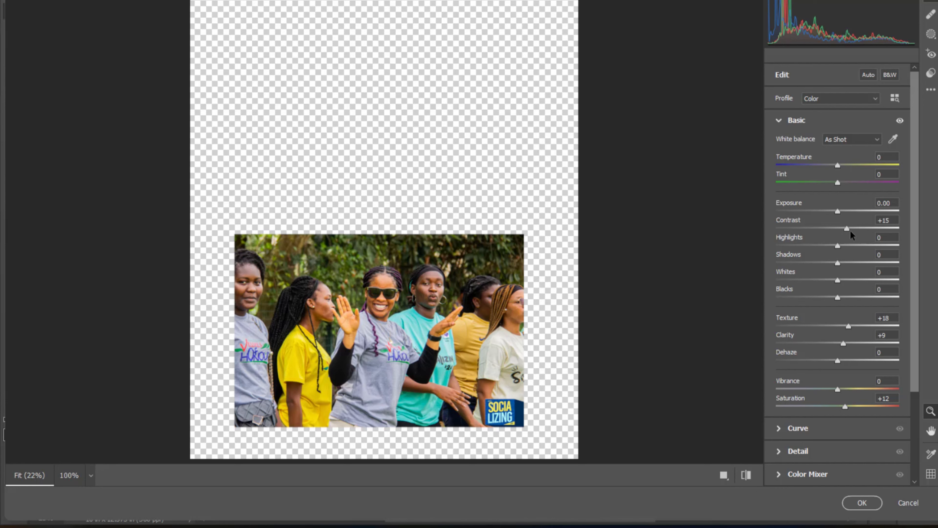
pyautogui.moveTo(847, 228); pyautogui.dragTo(849, 228)
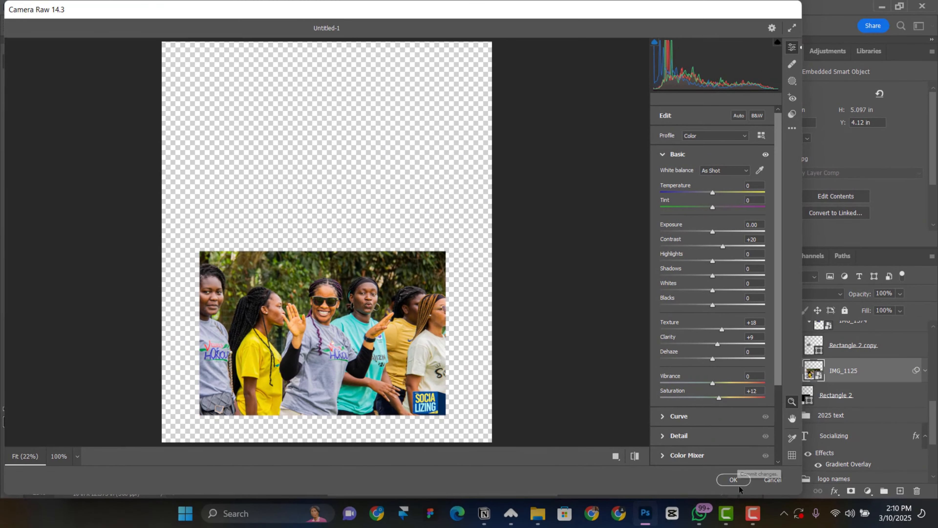
pyautogui.click(734, 482)
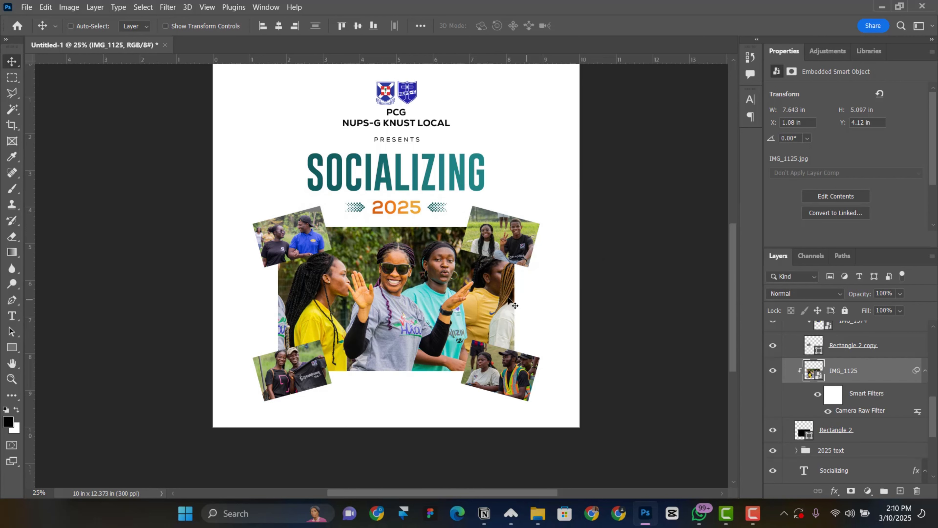
# Copy IMG_1125's Camera Raw smart filter onto the IMG_1374 layer
pyautogui.scroll(1, 458, 310)
pyautogui.scroll(-1, 435, 301)
pyautogui.scroll(3, 871, 392)
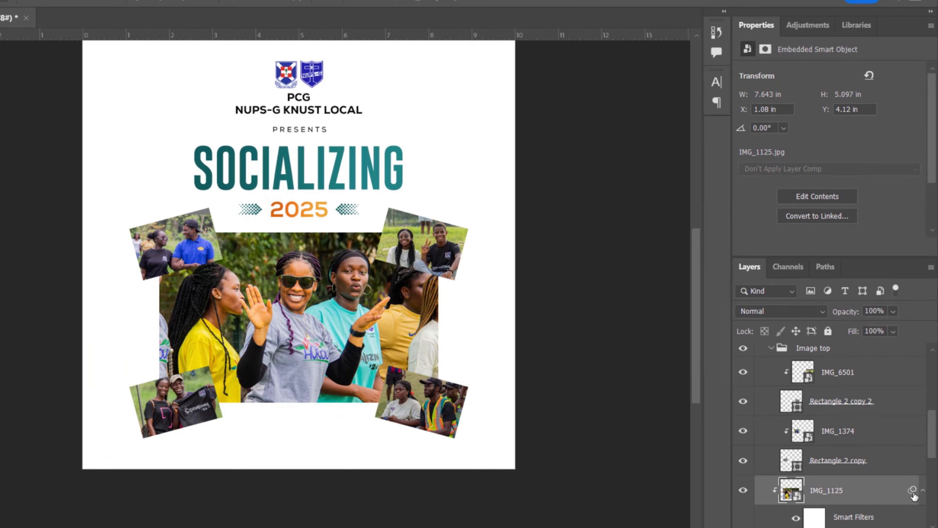
pyautogui.moveTo(910, 491); pyautogui.dragTo(891, 437)
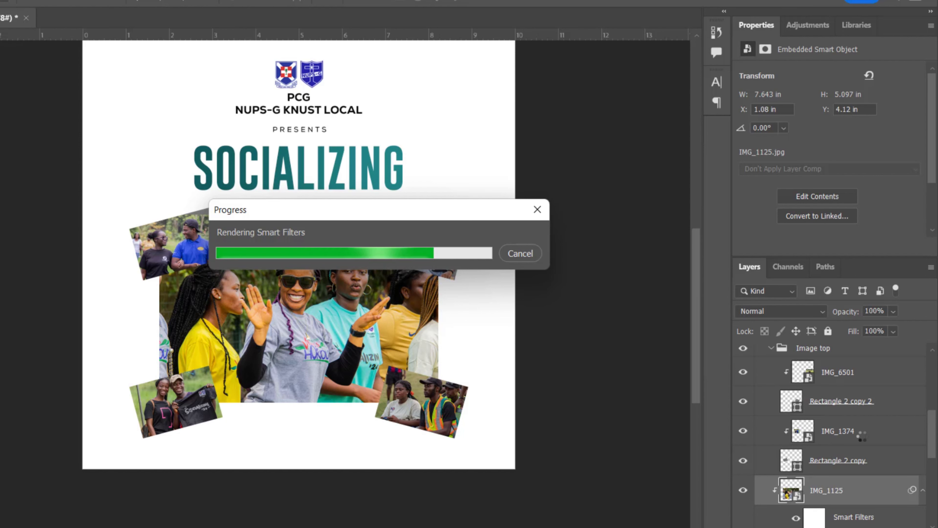
pyautogui.scroll(1, 882, 460)
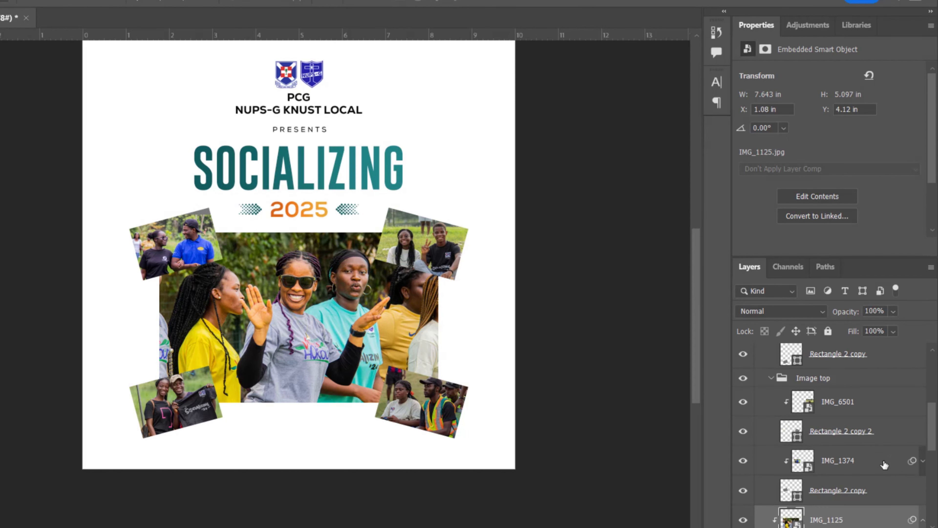
pyautogui.scroll(-1, 898, 472)
pyautogui.scroll(2, 898, 473)
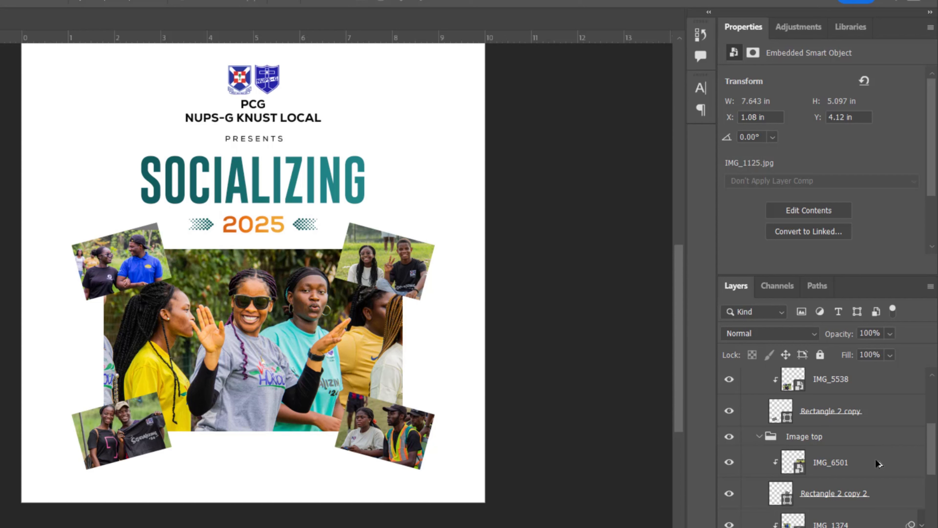
# Copy the same Camera Raw filter onto IMG_6501 and review the remaining corner photo layers
pyautogui.click(843, 468)
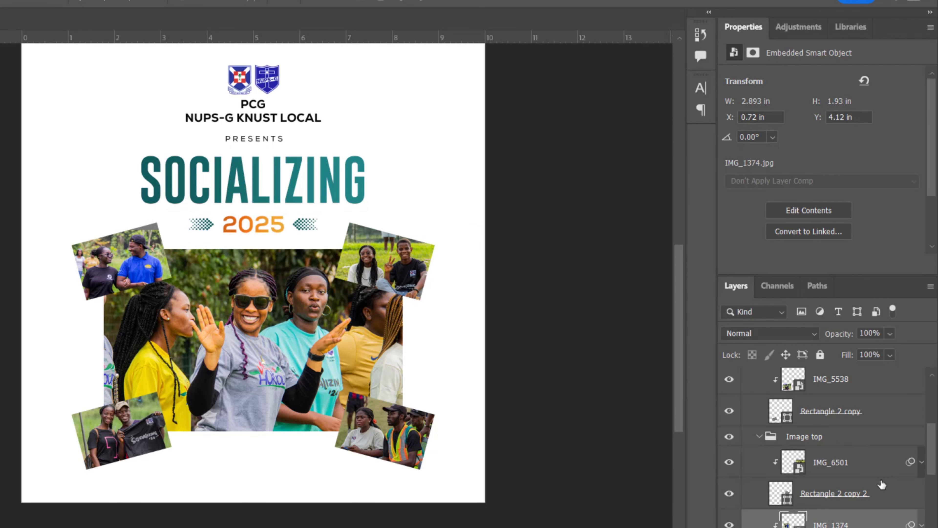
pyautogui.scroll(1, 882, 489)
pyautogui.scroll(-1, 897, 517)
pyautogui.scroll(2, 904, 512)
pyautogui.scroll(-1, 904, 513)
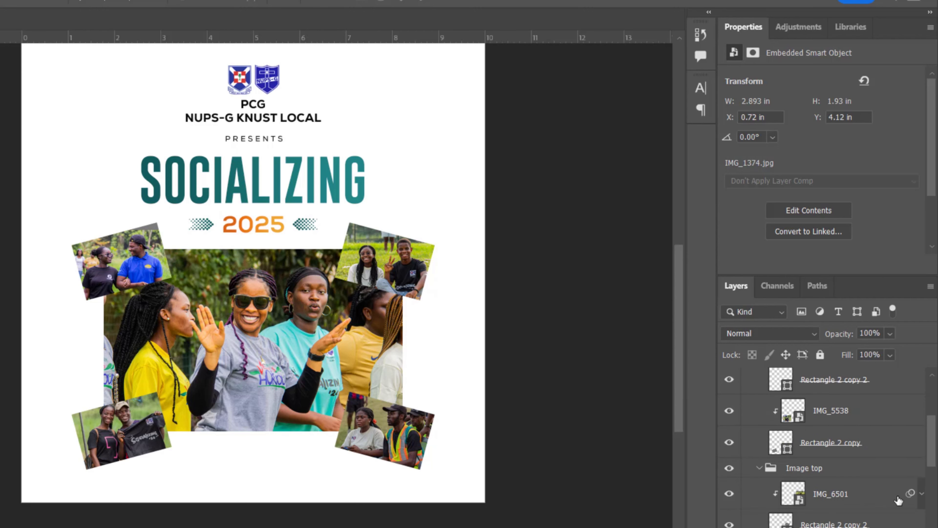
pyautogui.scroll(1, 904, 513)
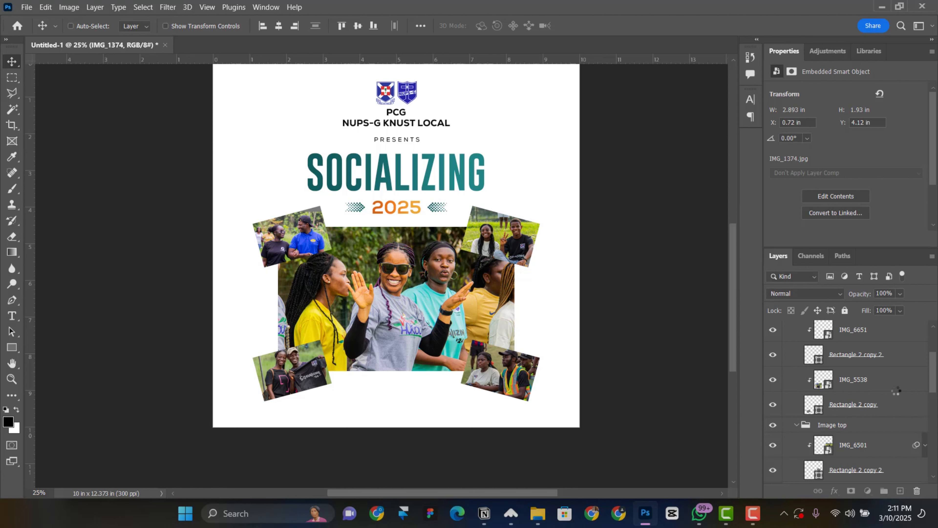
pyautogui.scroll(1, 899, 423)
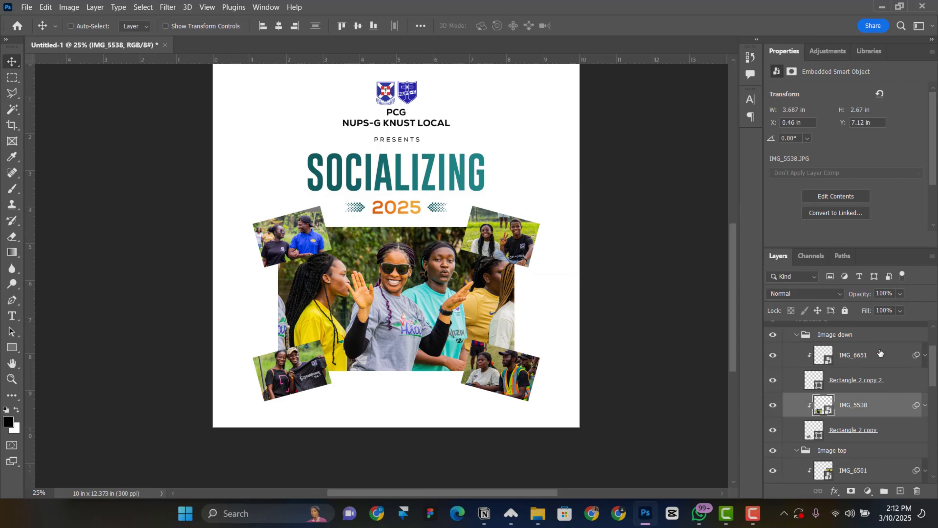
pyautogui.scroll(1, 451, 288)
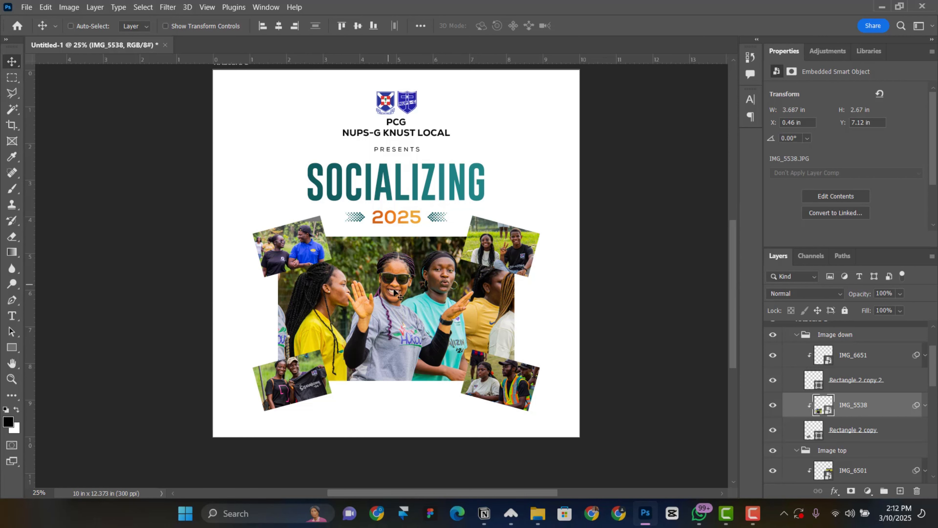
pyautogui.scroll(-1, 362, 315)
pyautogui.scroll(2, 369, 318)
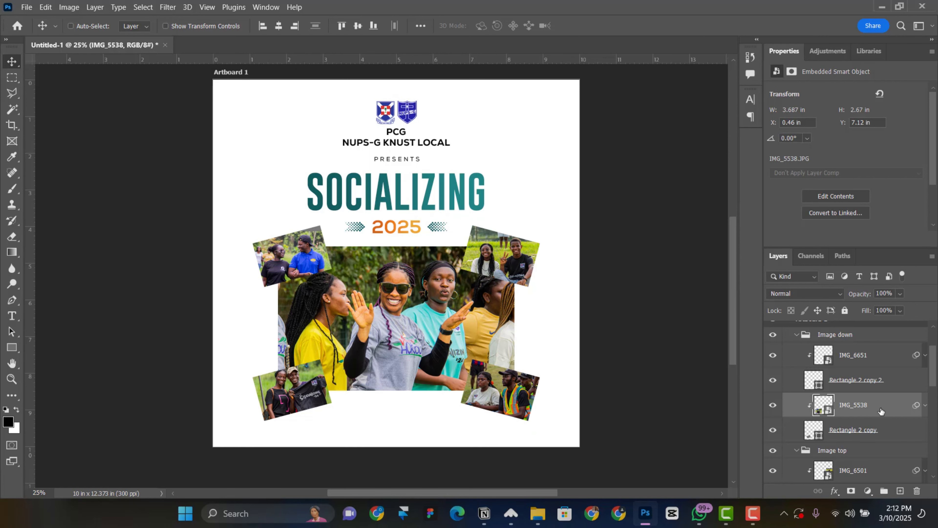
# With IMG_1374 selected, add a default Black & White 1 adjustment layer from the Adjustments panel
pyautogui.rightClick(293, 252)
pyautogui.click(314, 276)
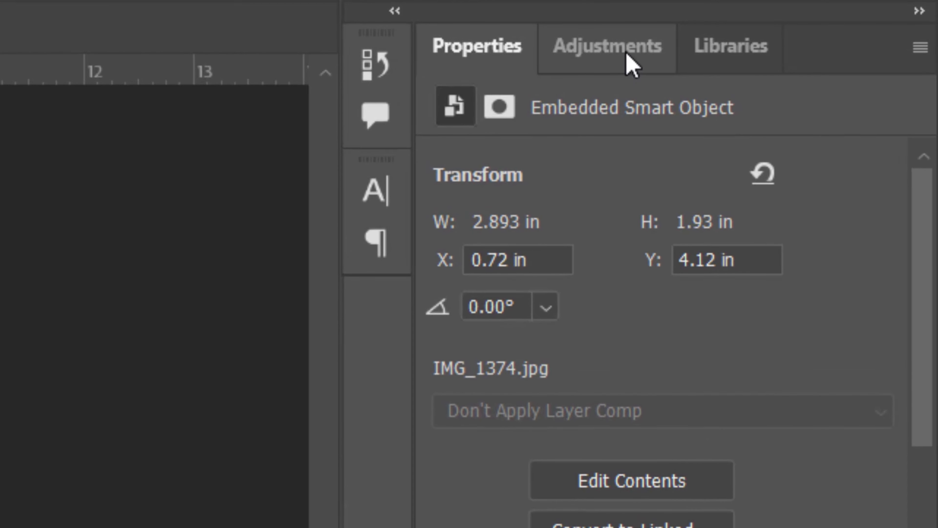
pyautogui.click(631, 64)
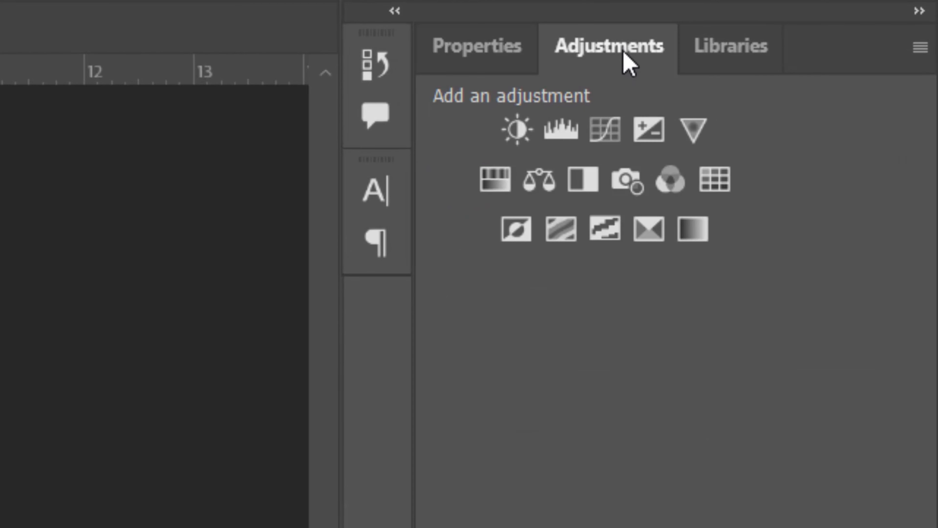
pyautogui.click(589, 178)
pyautogui.click(561, 228)
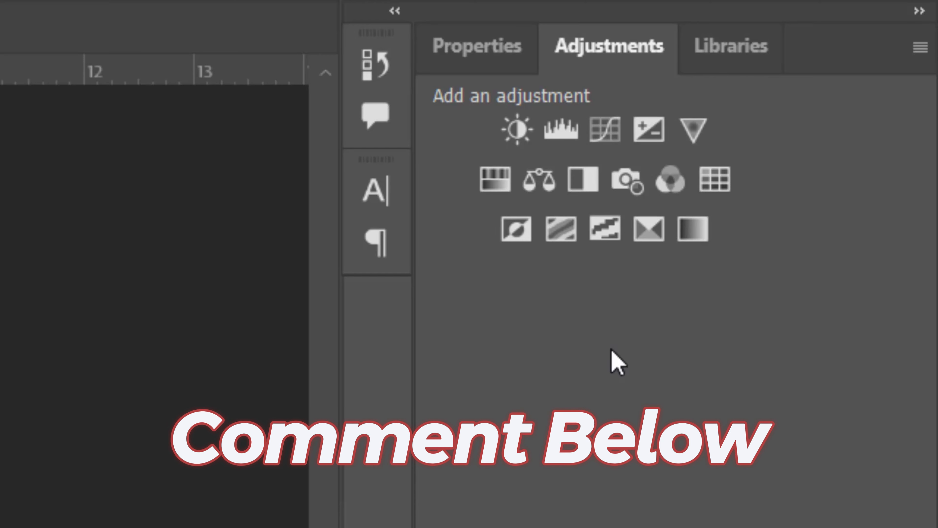
pyautogui.click(593, 192)
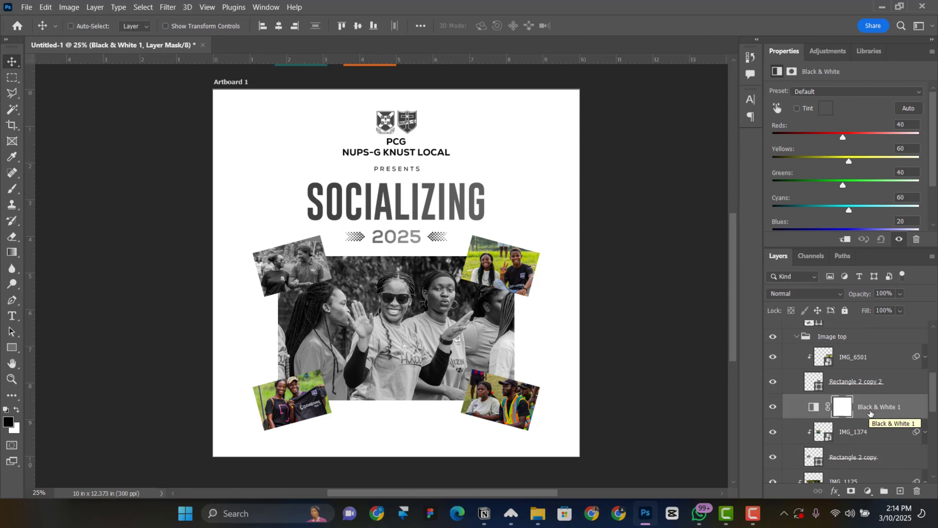
pyautogui.scroll(-2, 870, 412)
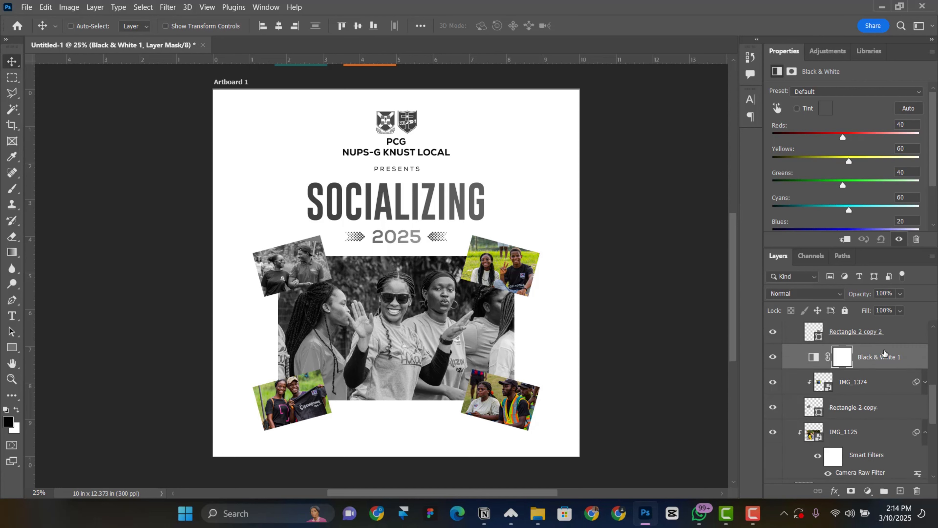
pyautogui.scroll(-2, 884, 352)
pyautogui.scroll(1, 879, 369)
pyautogui.scroll(-4, 861, 434)
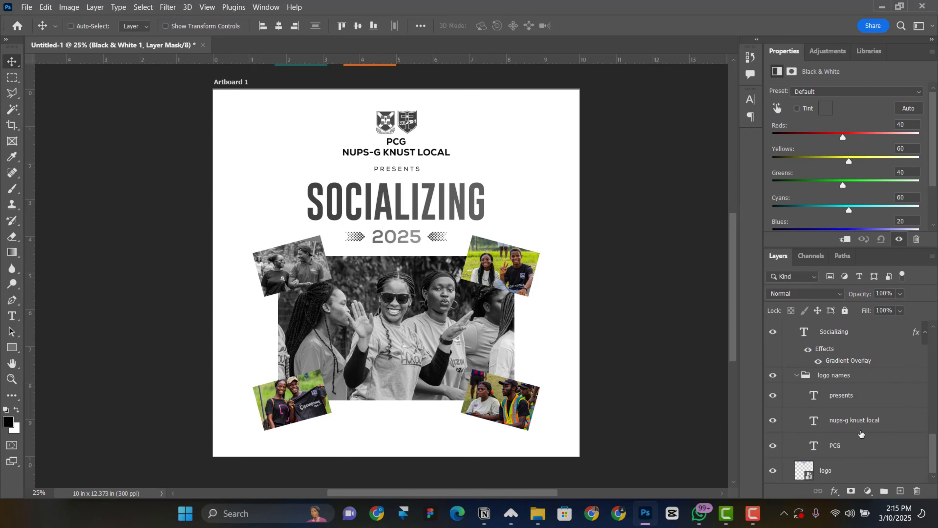
pyautogui.scroll(10, 859, 438)
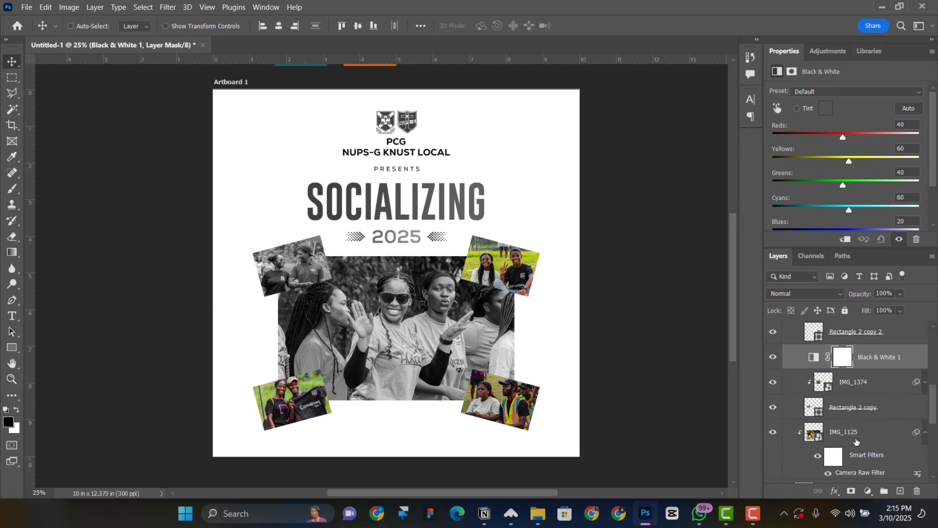
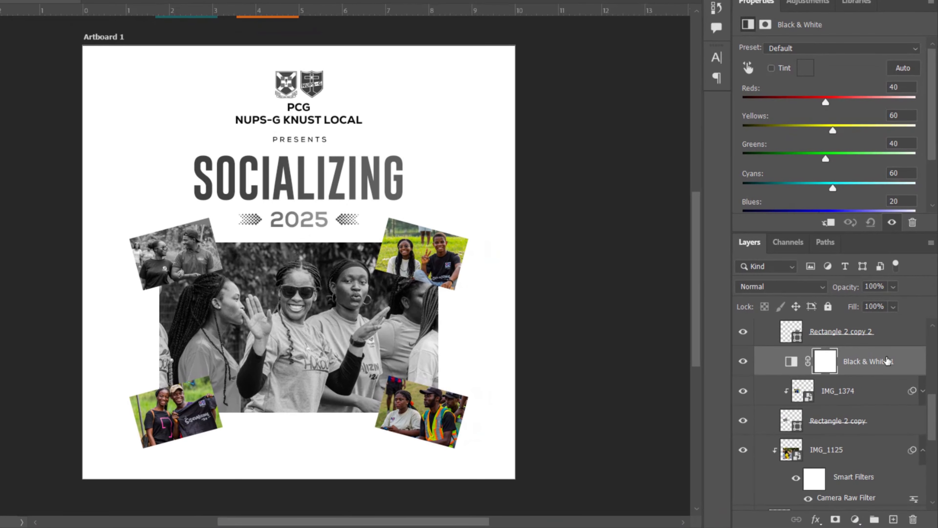
# Clip Black & White 1 to IMG_1374, then add Black & White 2 clipped to IMG_6501
pyautogui.rightClick(887, 361)
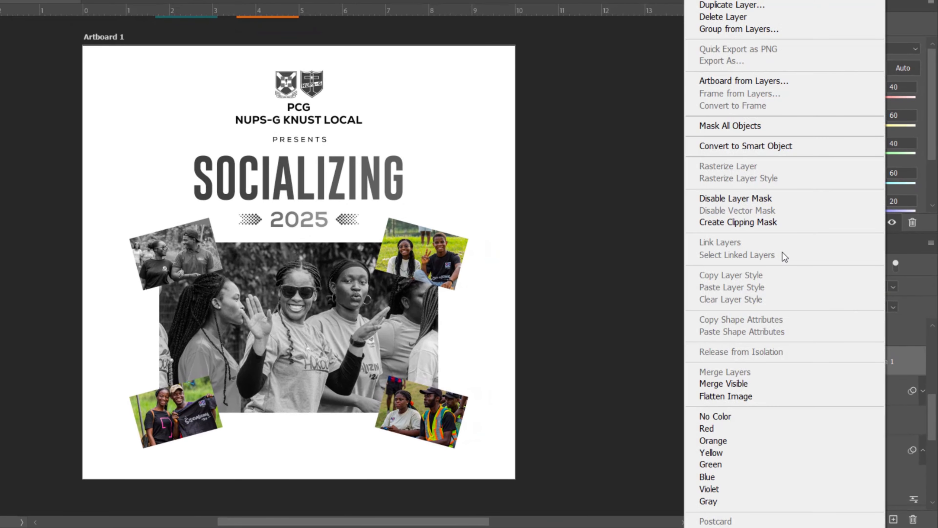
pyautogui.click(762, 222)
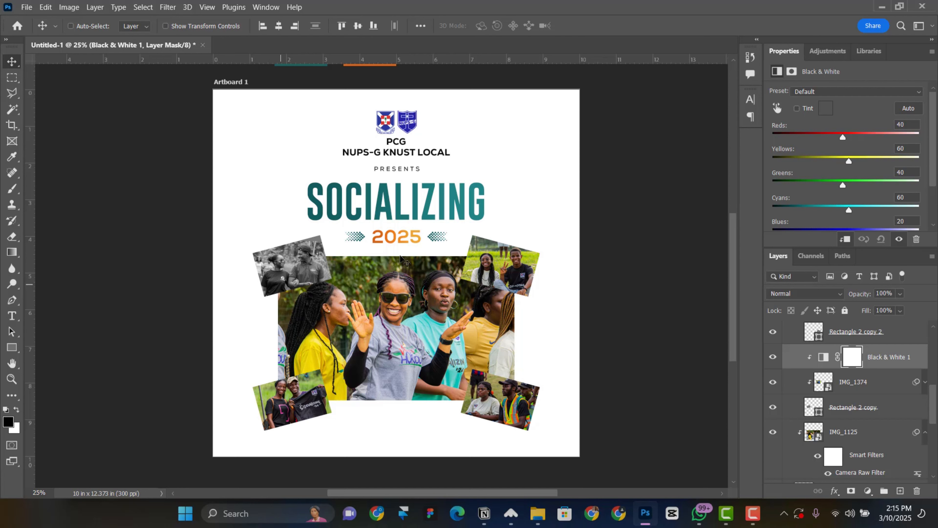
pyautogui.rightClick(515, 263)
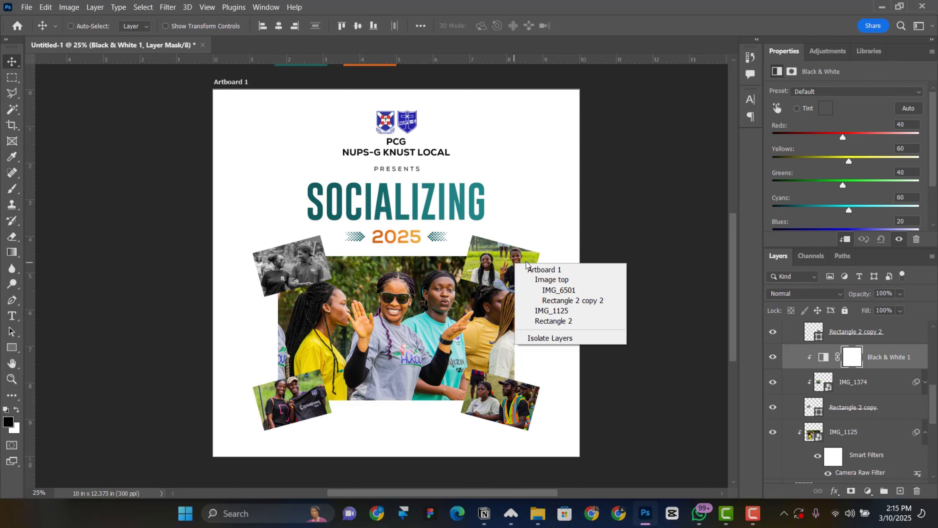
pyautogui.click(554, 295)
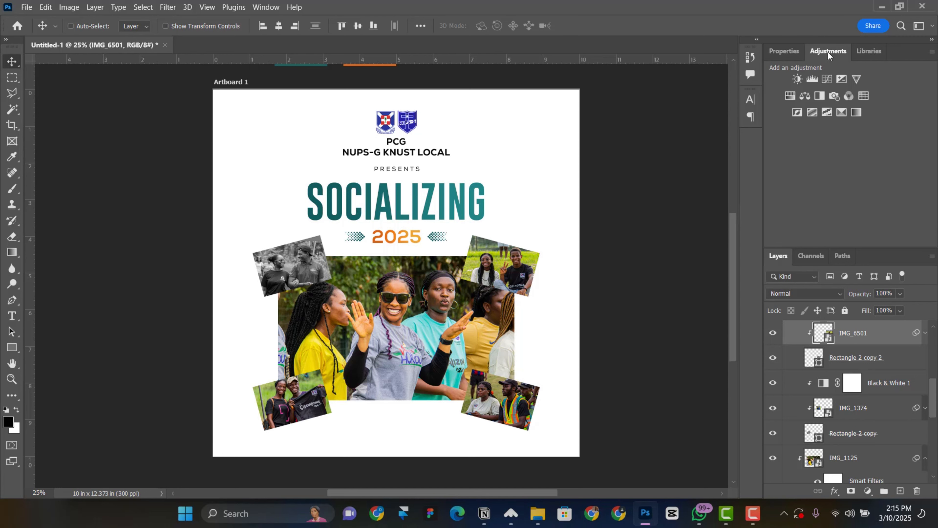
pyautogui.click(817, 97)
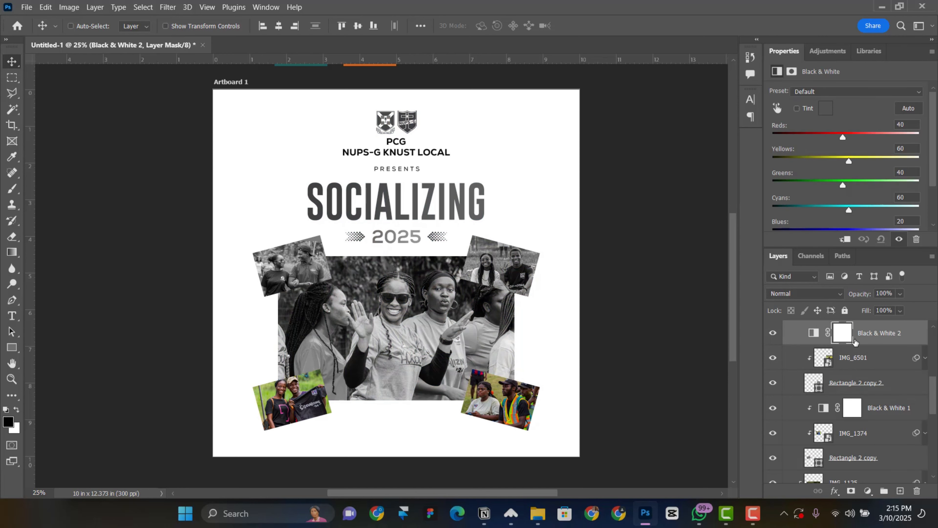
pyautogui.scroll(-1, 859, 343)
pyautogui.scroll(3, 873, 391)
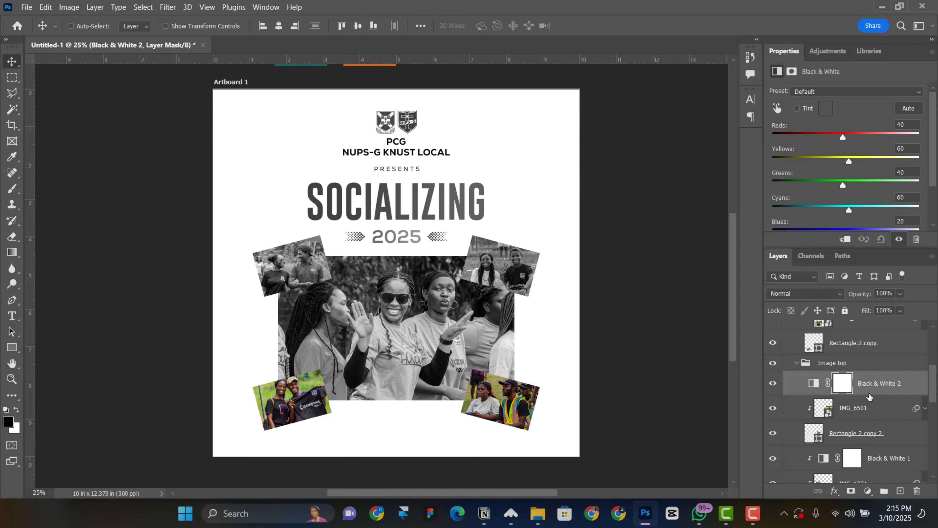
pyautogui.rightClick(909, 382)
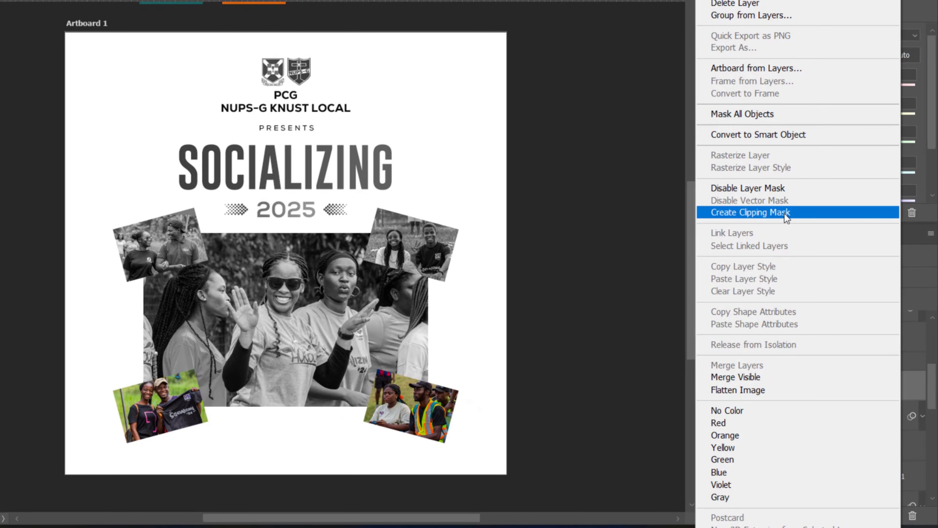
pyautogui.click(784, 213)
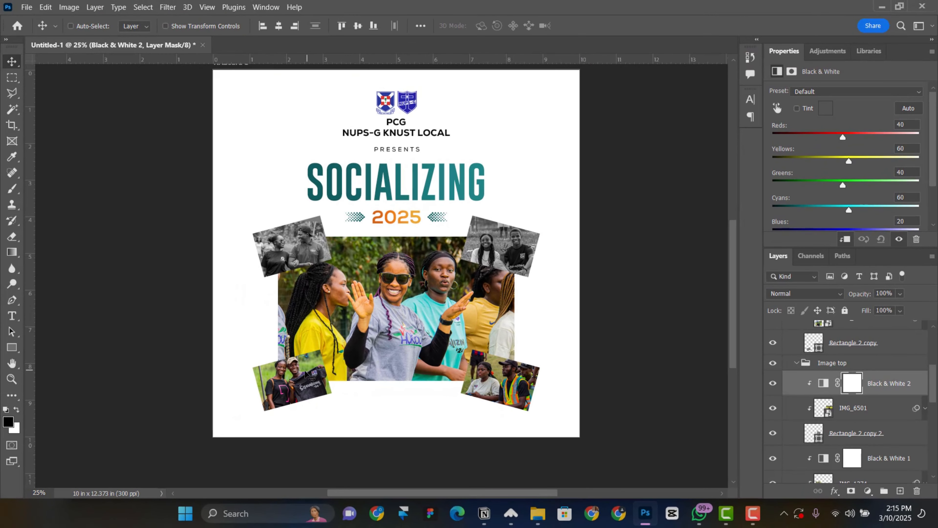
# Add a Black & White 3 adjustment clipped to the IMG_5538 photo
pyautogui.keyDown('ctrl'); pyautogui.click(305, 373); pyautogui.keyUp('ctrl')
pyautogui.click(829, 51)
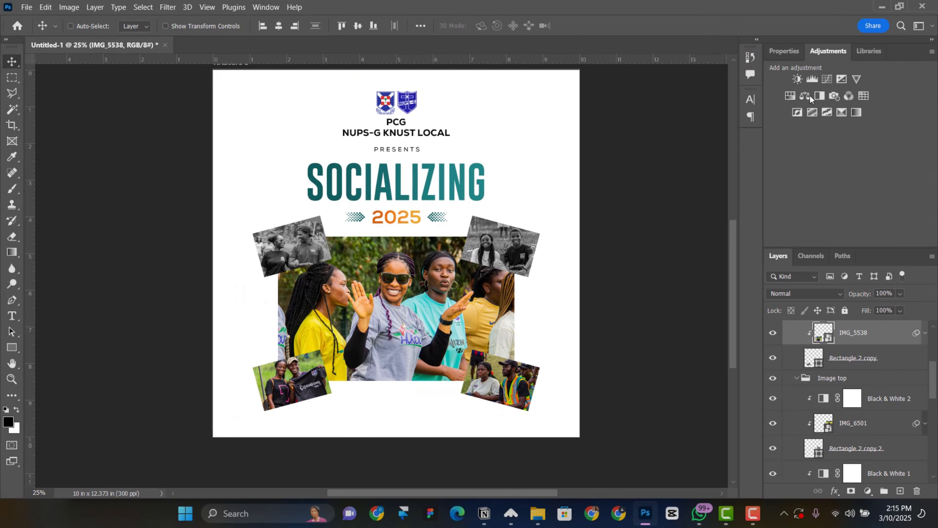
pyautogui.click(818, 96)
pyautogui.scroll(5, 872, 383)
pyautogui.rightClick(870, 408)
pyautogui.click(776, 239)
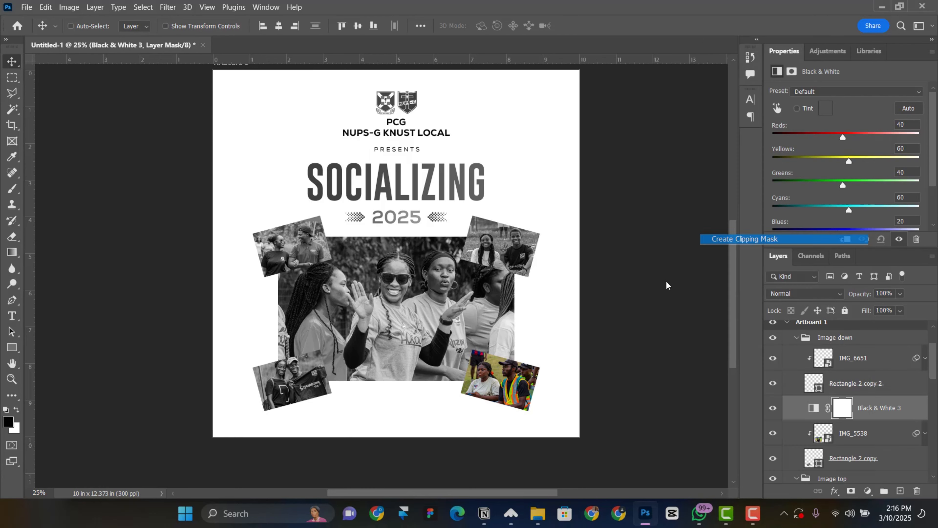
# Add Black & White 4 clipped to IMG_6651, raise its Reds to 42, and collapse Image down
pyautogui.rightClick(513, 384)
pyautogui.click(536, 409)
pyautogui.click(828, 52)
pyautogui.click(818, 96)
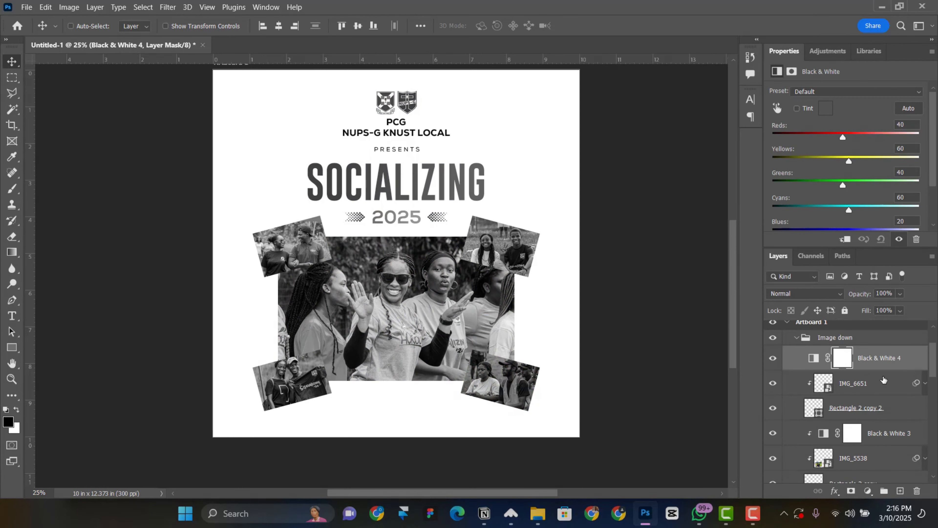
pyautogui.rightClick(881, 365)
pyautogui.click(787, 239)
pyautogui.moveTo(843, 137); pyautogui.dragTo(843, 137)
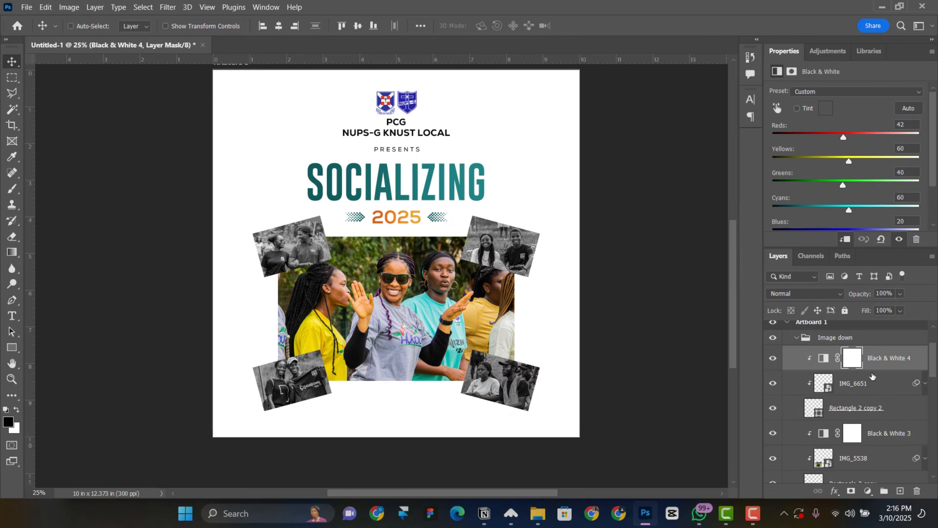
pyautogui.click(835, 336)
pyautogui.click(796, 337)
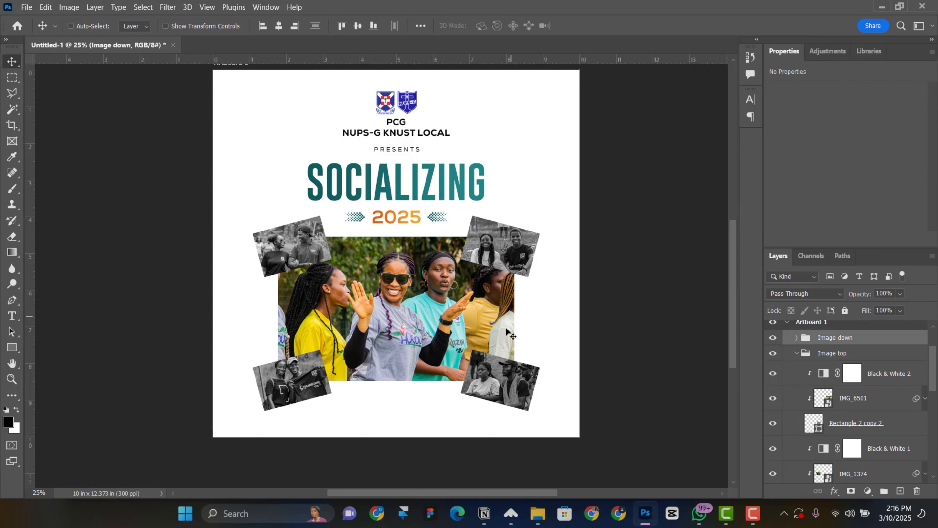
pyautogui.scroll(1, 419, 209)
# Nudge the SOCIALIZING title, 2025 and PRESENTS text upward
pyautogui.rightClick(416, 201)
pyautogui.click(436, 216)
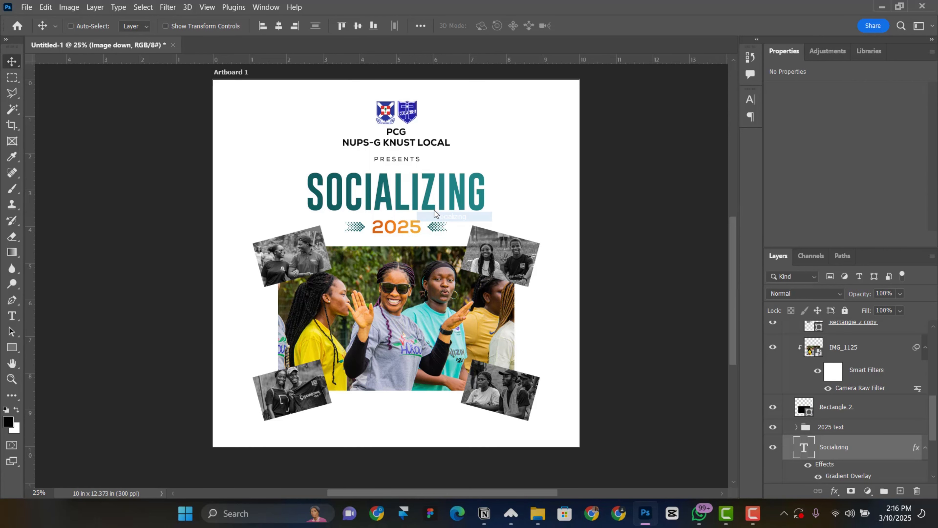
pyautogui.keyDown('ctrl'); pyautogui.click(840, 352); pyautogui.keyUp('ctrl')
pyautogui.hotkey('shift', 'Up')
pyautogui.hotkey('shift', 'Up')
pyautogui.hotkey('shift', 'Up')
pyautogui.rightClick(399, 159)
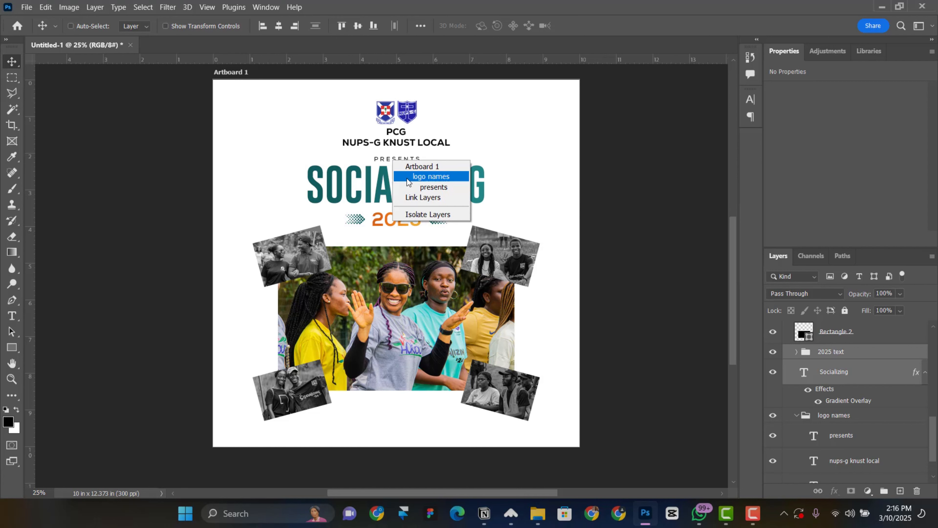
pyautogui.click(409, 185)
pyautogui.hotkey('shift', 'Up')
pyautogui.hotkey('shift', 'Up')
pyautogui.hotkey('shift', 'Up')
# Shrink the PCG / NUPS-G KNUST LOCAL logo names text and nudge it up
pyautogui.rightClick(402, 147)
pyautogui.click(427, 161)
pyautogui.hotkey('ctrl', 't')
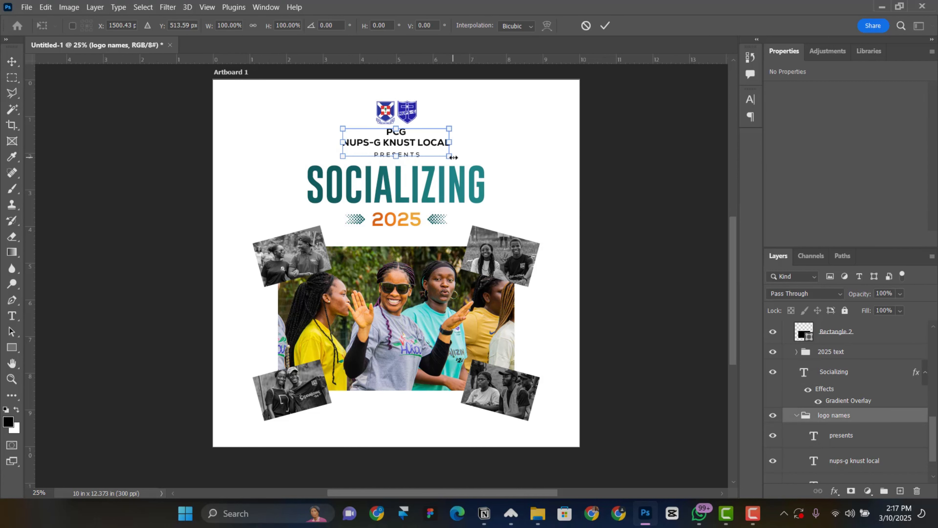
pyautogui.moveTo(451, 158); pyautogui.dragTo(444, 155)
pyautogui.press('Return')
pyautogui.hotkey('shift', 'Up')
# Scale the two logos down slightly about their centre
pyautogui.rightClick(409, 111)
pyautogui.click(419, 119)
pyautogui.hotkey('ctrl', 't')
pyautogui.moveTo(418, 125); pyautogui.dragTo(415, 123)
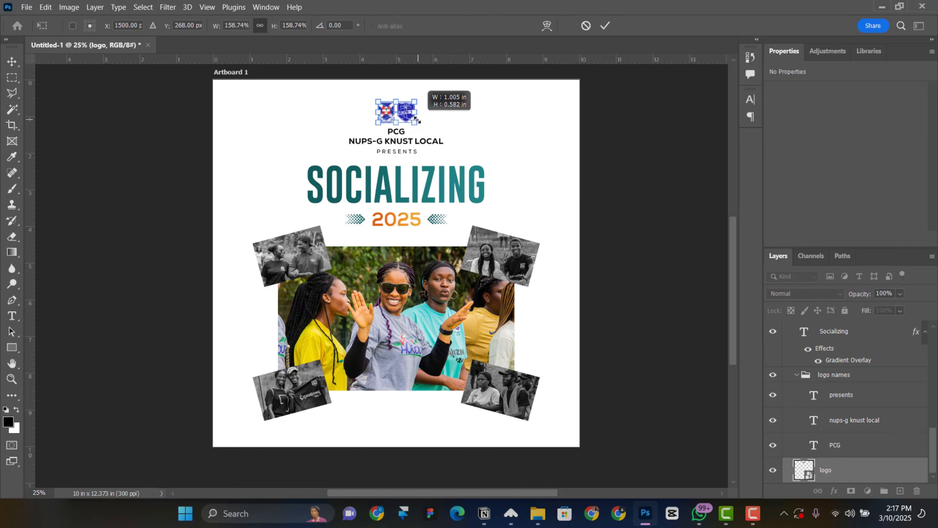
pyautogui.press('Return')
# Tighten header spacing: logo names up, PRESENTS down, SOCIALIZING and 2025 up
pyautogui.rightClick(395, 134)
pyautogui.click(409, 149)
pyautogui.hotkey('shift', 'Up')
pyautogui.rightClick(409, 150)
pyautogui.click(419, 175)
pyautogui.hotkey('shift', 'Down')
pyautogui.hotkey('shift', 'Down')
pyautogui.rightClick(429, 181)
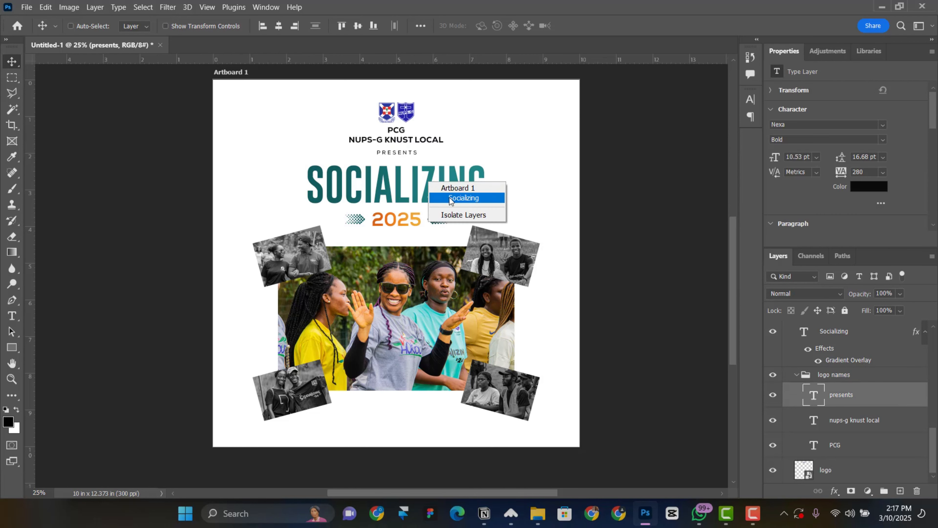
pyautogui.click(450, 198)
pyautogui.keyDown('shift'); pyautogui.click(839, 338); pyautogui.keyUp('shift')
pyautogui.hotkey('shift', 'Up')
pyautogui.hotkey('shift', 'Up')
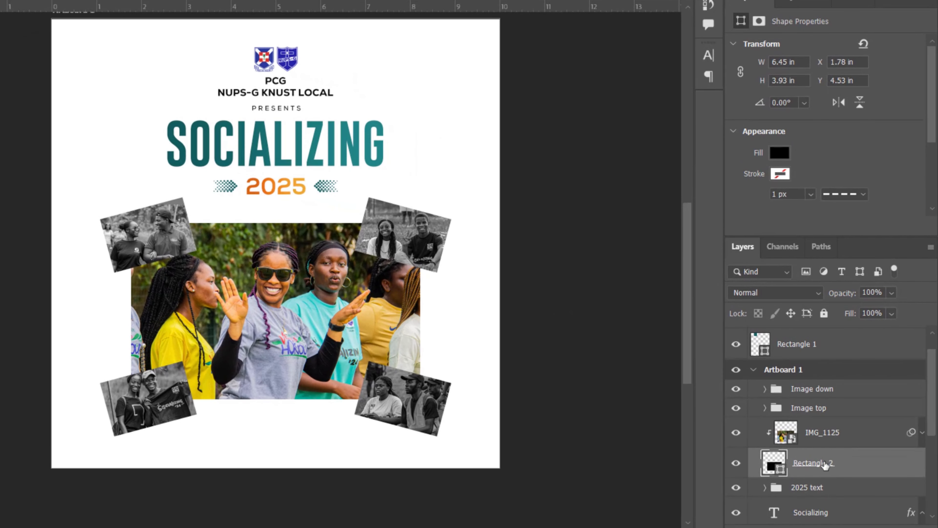
# Group IMG_1125 and Rectangle 2 into a group named Main image
pyautogui.scroll(-1, 824, 466)
pyautogui.scroll(1, 824, 465)
pyautogui.click(856, 433)
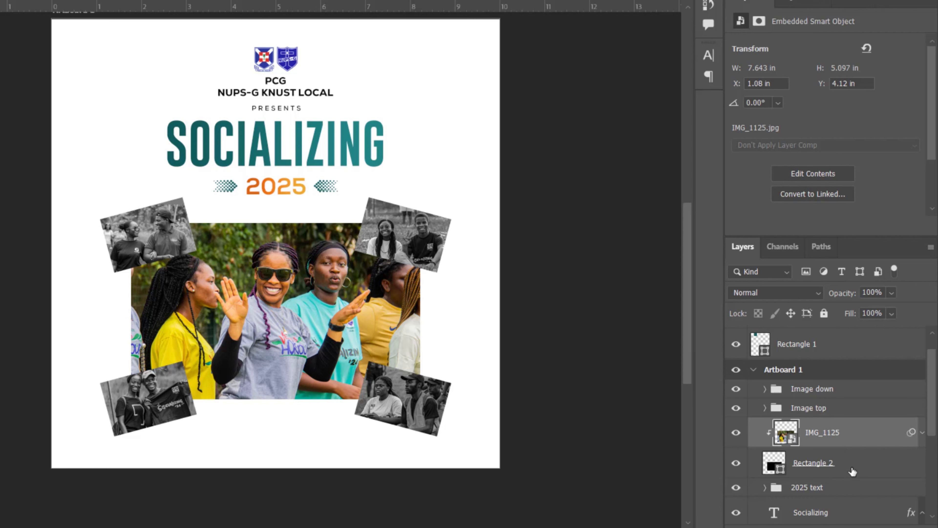
pyautogui.click(853, 471)
pyautogui.hotkey('ctrl', 'g')
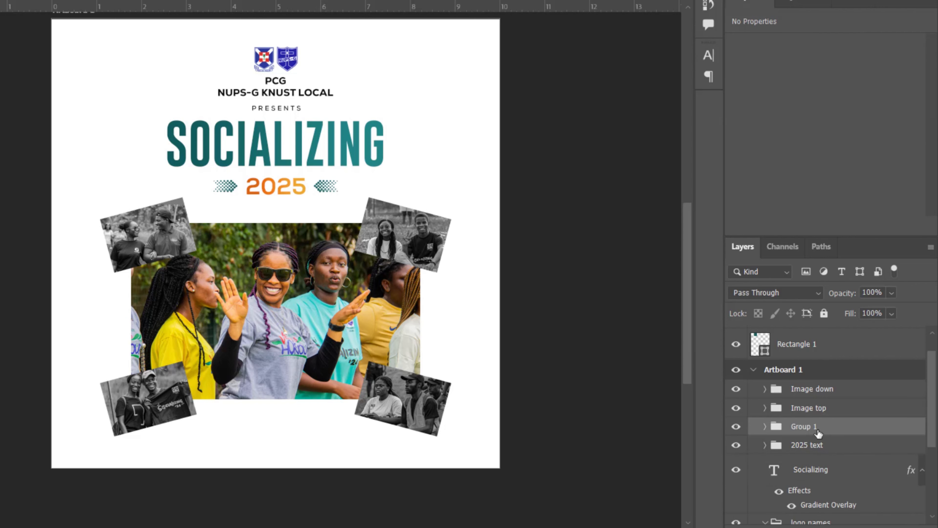
pyautogui.doubleClick(807, 425)
pyautogui.write('Main Image')
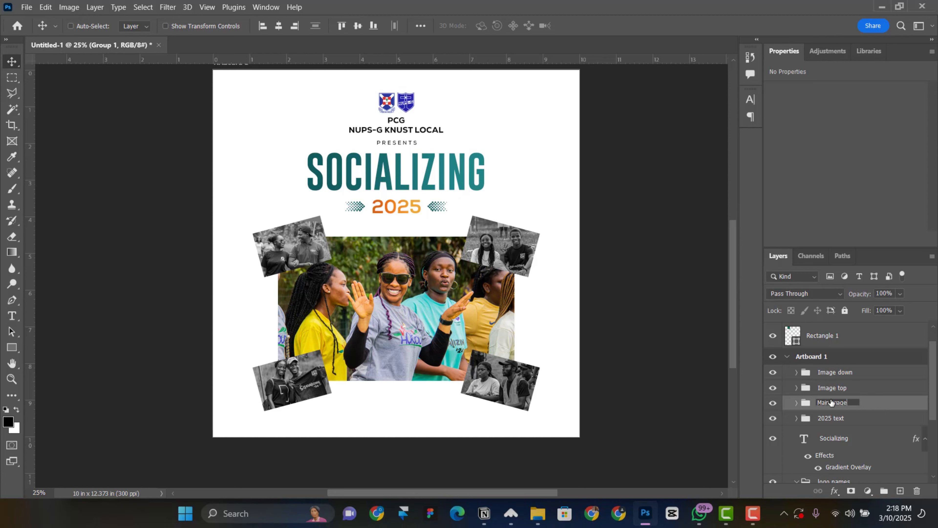
pyautogui.press('Return')
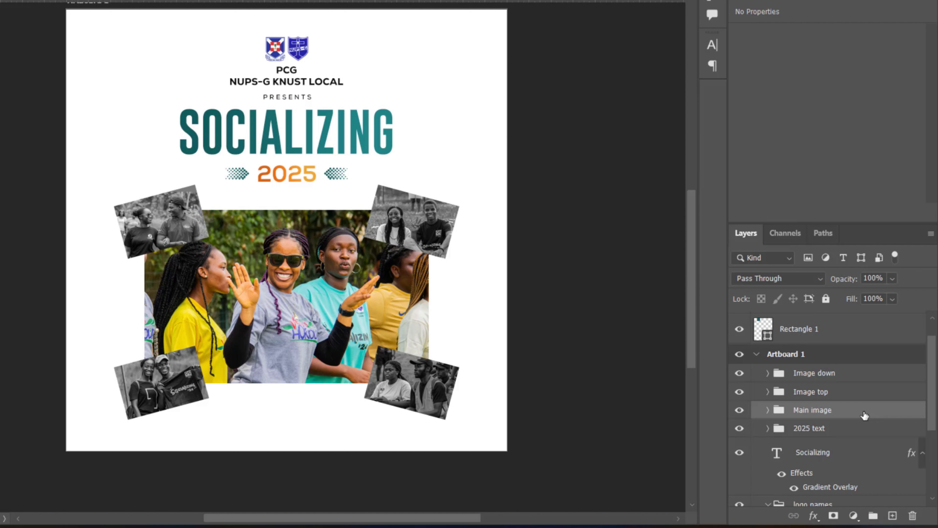
# Group Main image, Image top and Image down into one group named Image
pyautogui.keyDown('shift'); pyautogui.click(846, 392); pyautogui.keyUp('shift')
pyautogui.keyDown('shift'); pyautogui.click(843, 381); pyautogui.keyUp('shift')
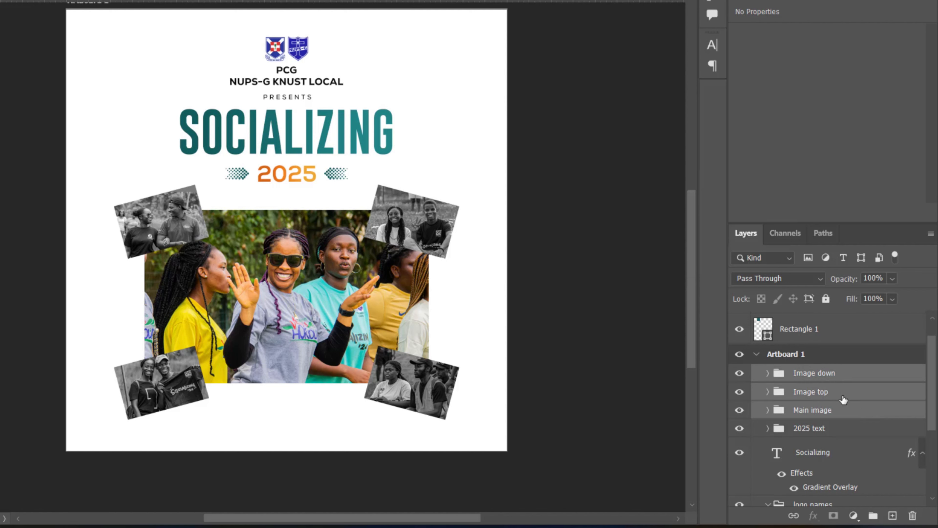
pyautogui.hotkey('ctrl', 'g')
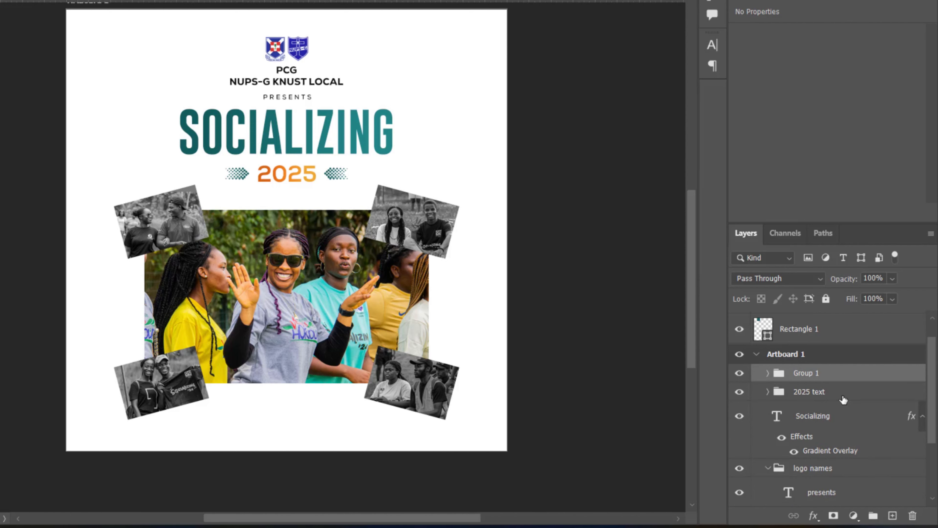
pyautogui.doubleClick(807, 374)
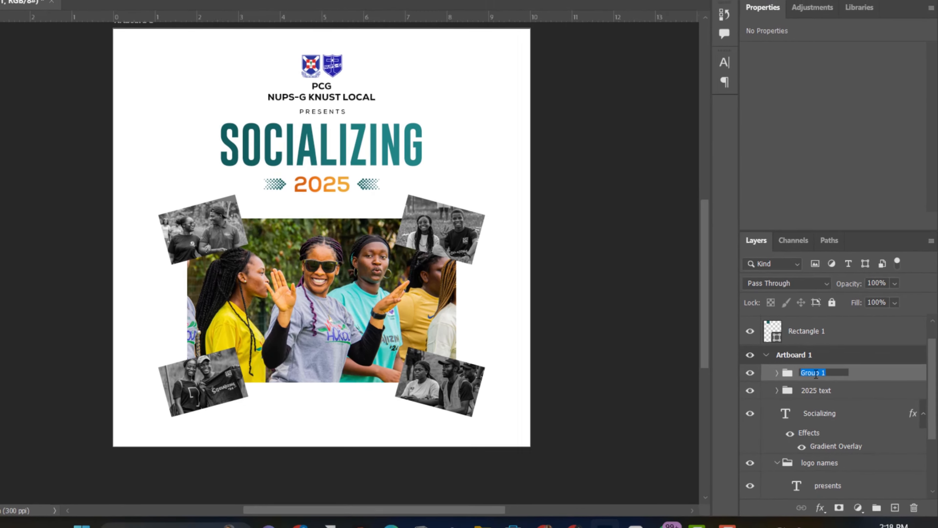
pyautogui.write('Image')
pyautogui.press('Return')
pyautogui.click(796, 451)
pyautogui.moveTo(852, 247); pyautogui.dragTo(862, 161)
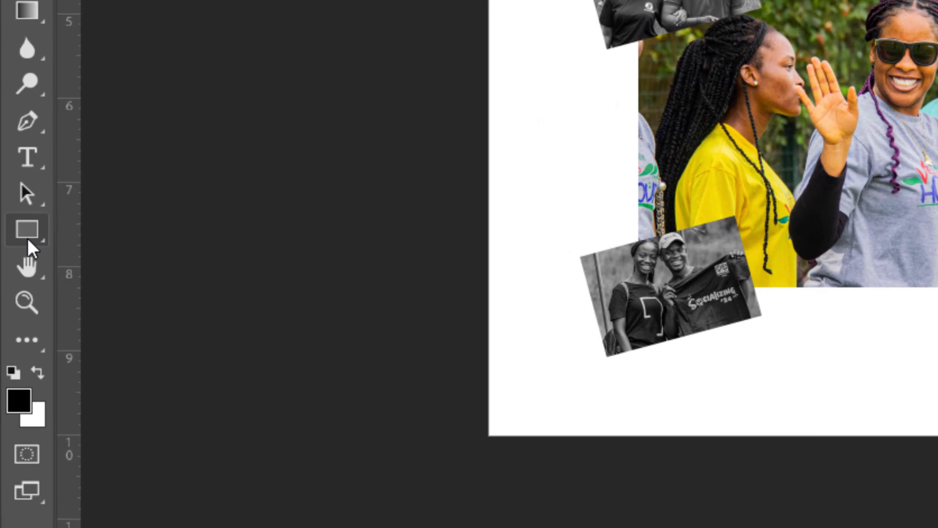
# Draw a wide rectangle bar across the lower part of the flyer
pyautogui.rightClick(13, 351)
pyautogui.click(125, 231)
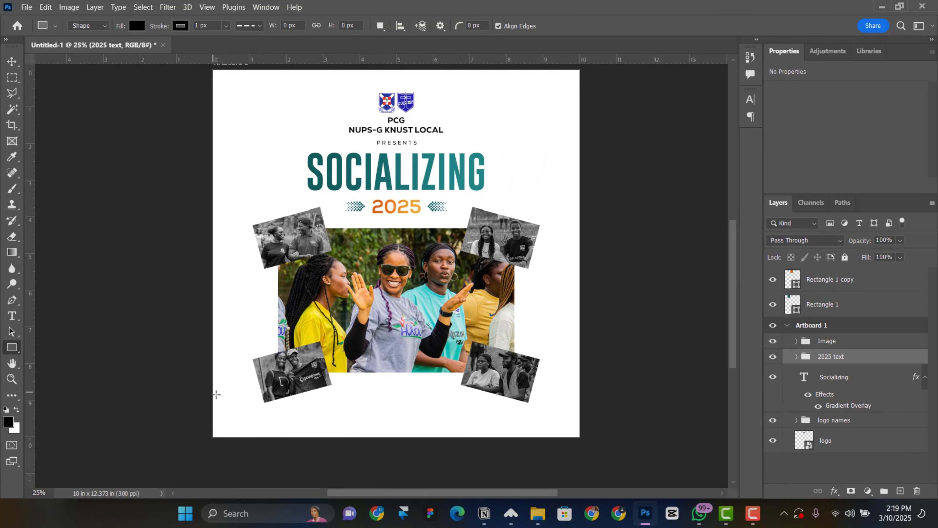
pyautogui.moveTo(216, 394); pyautogui.dragTo(612, 415)
pyautogui.scroll(-1, 596, 403)
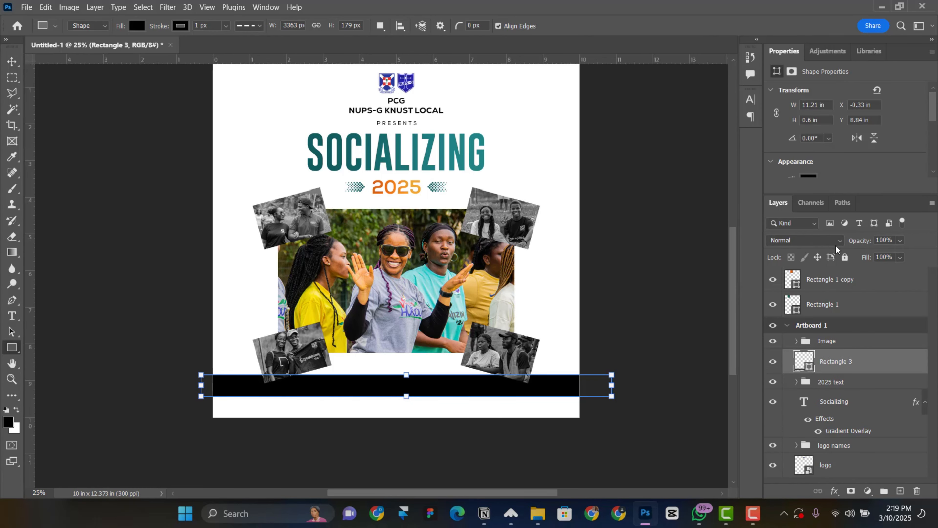
pyautogui.scroll(-1, 836, 150)
pyautogui.scroll(3, 306, 226)
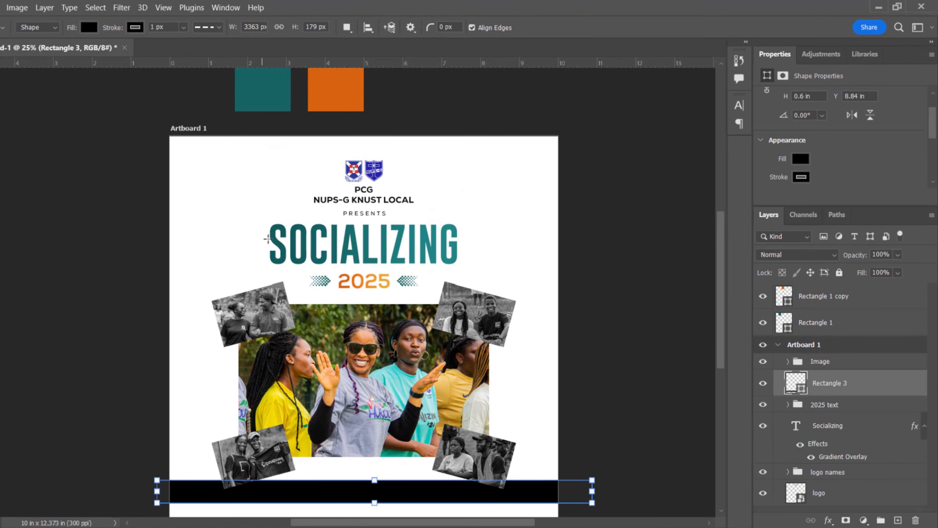
# Set the bar's fill colour to dark teal #0c4040
pyautogui.click(800, 177)
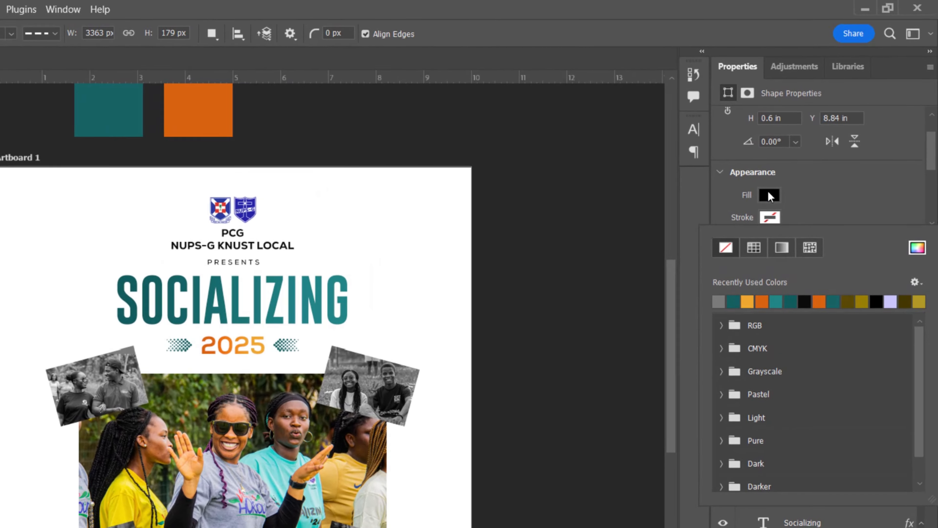
pyautogui.click(800, 158)
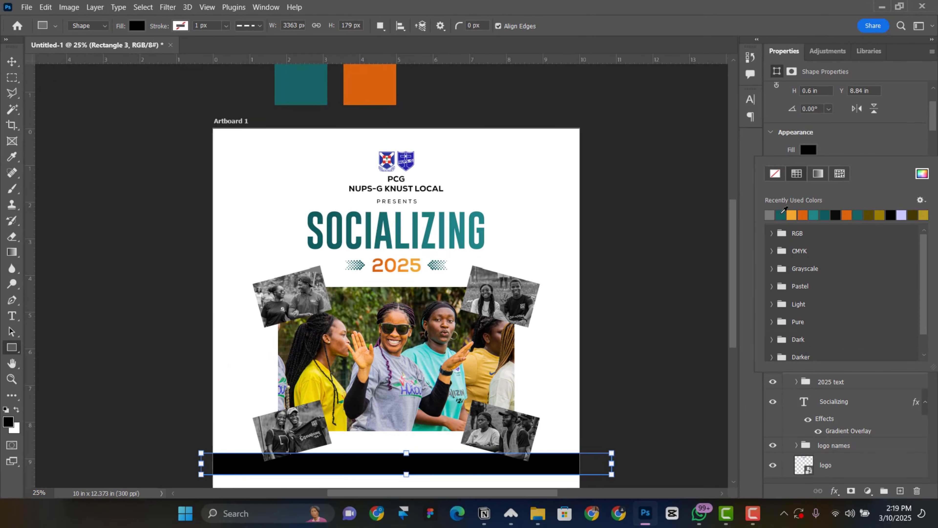
pyautogui.click(732, 282)
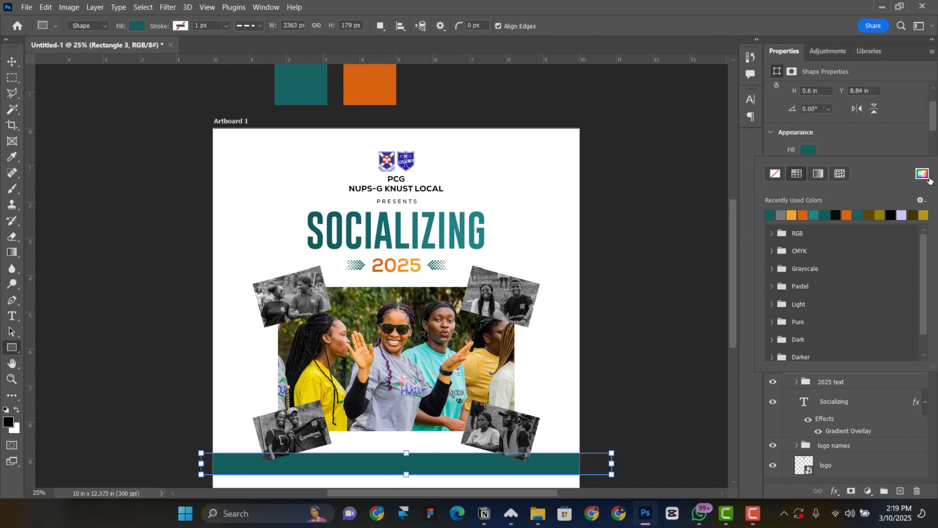
pyautogui.click(921, 174)
pyautogui.click(675, 285)
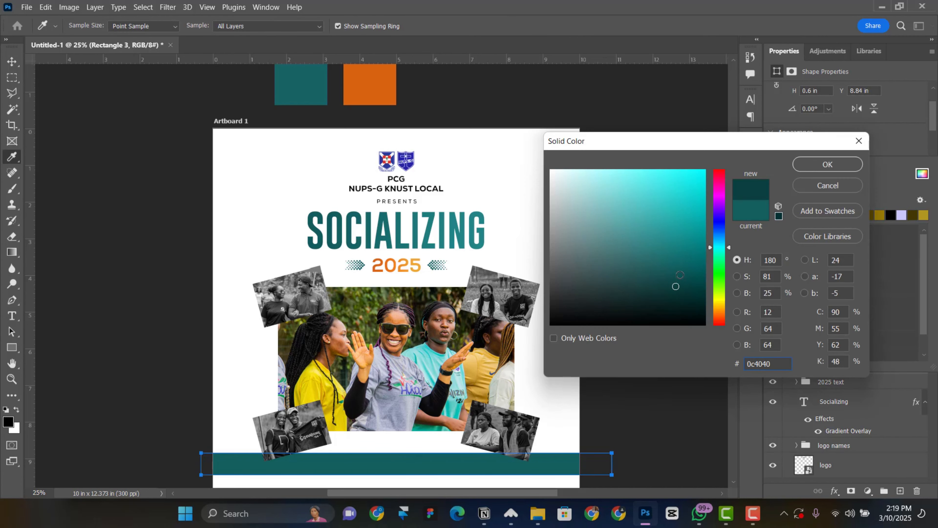
pyautogui.click(828, 164)
pyautogui.scroll(-1, 530, 361)
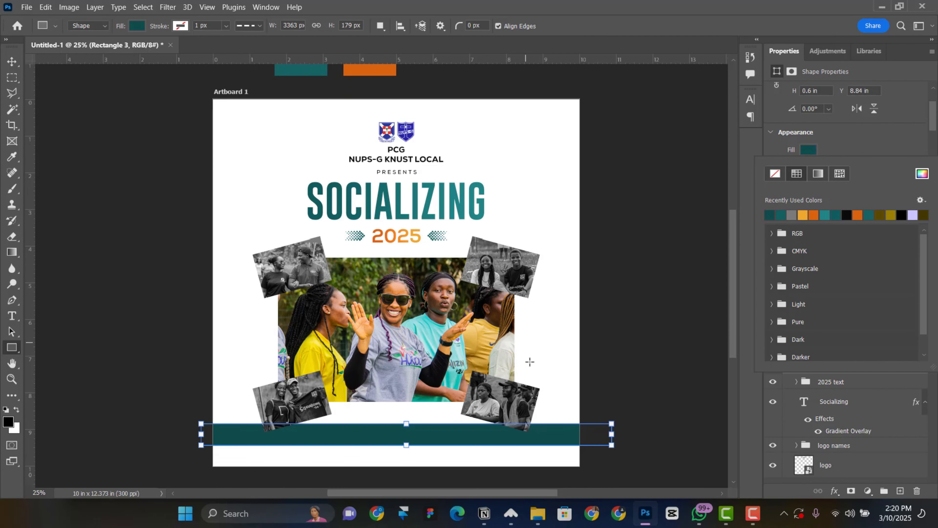
pyautogui.scroll(-1, 529, 362)
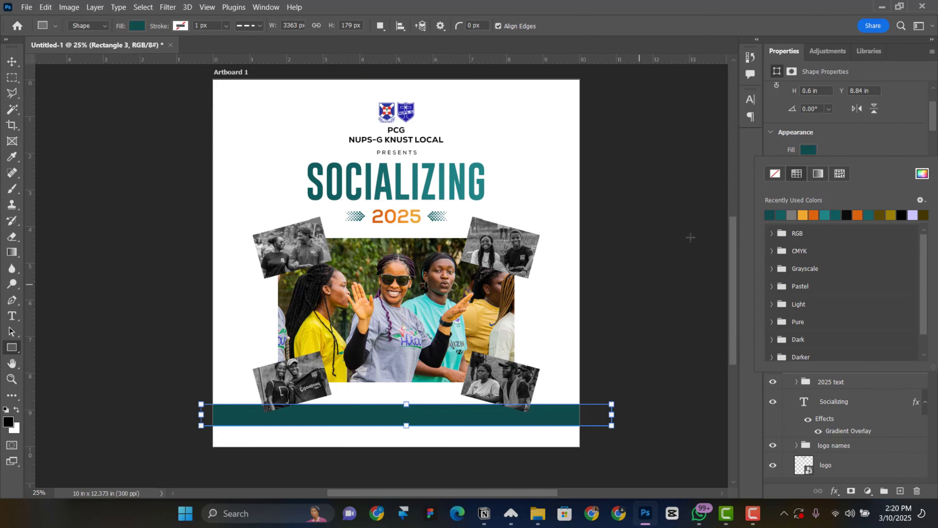
pyautogui.click(12, 61)
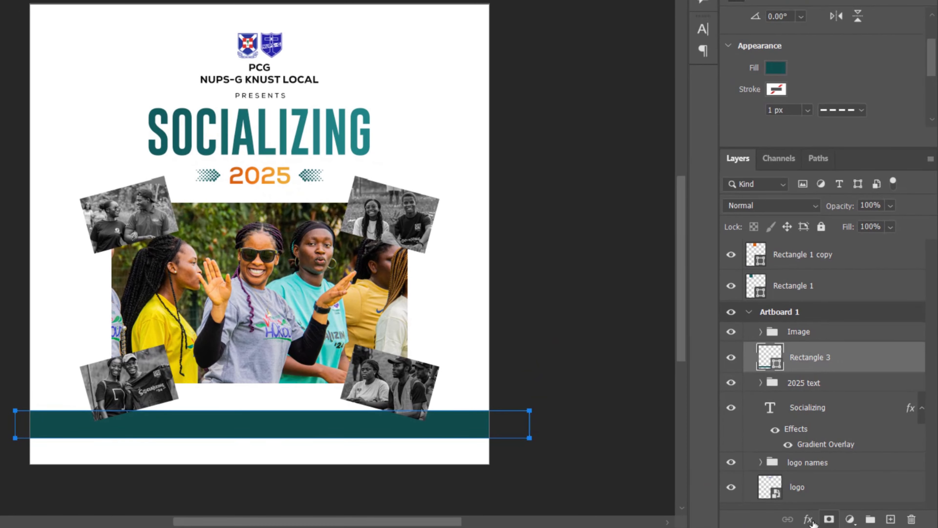
# Give Rectangle 3 an Inner Glow in light cyan #90ecec with 46 px size
pyautogui.click(809, 519)
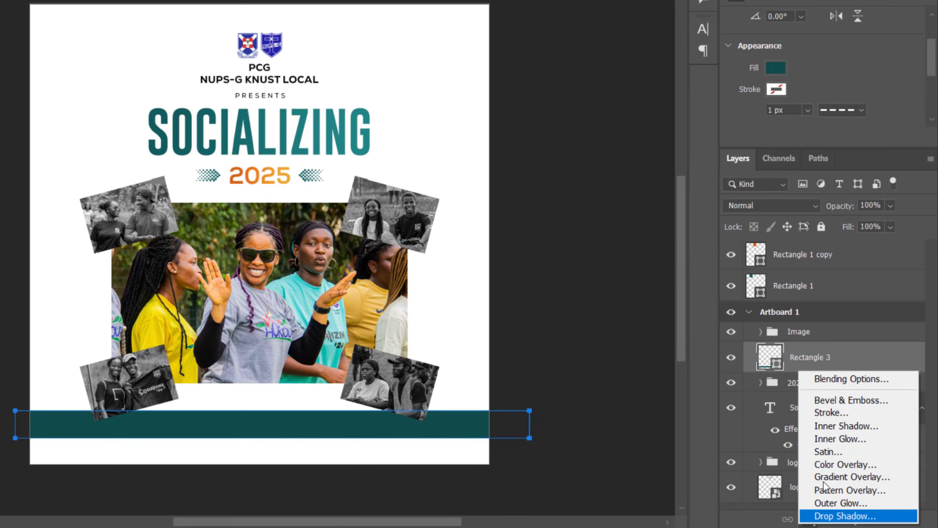
pyautogui.click(834, 438)
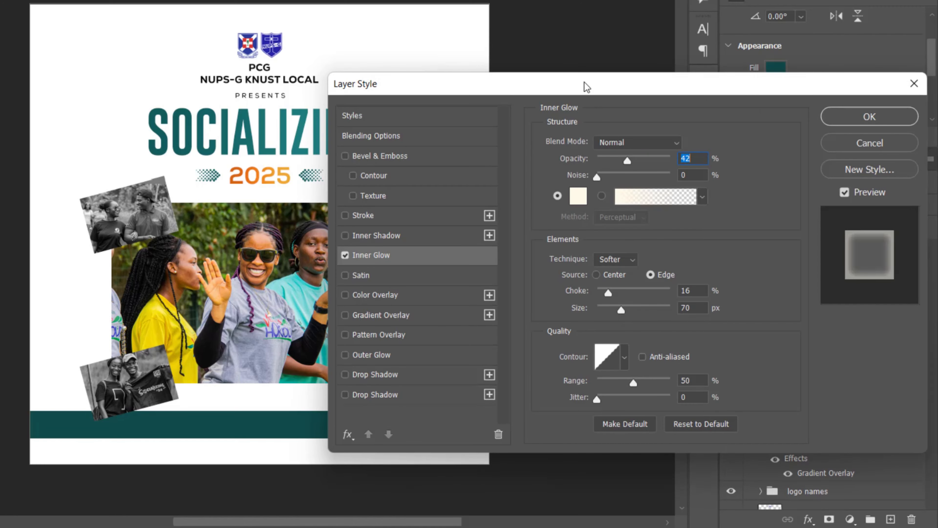
pyautogui.moveTo(695, 80); pyautogui.dragTo(795, 53)
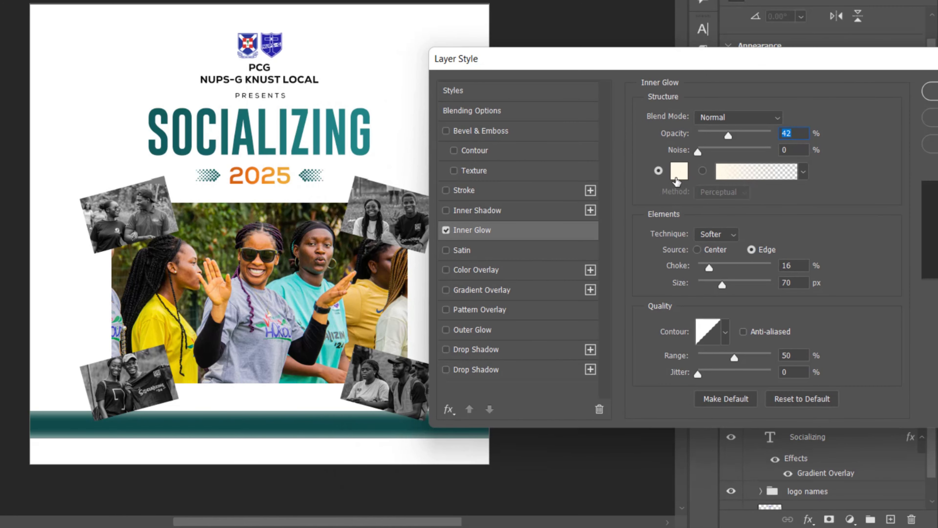
pyautogui.click(676, 178)
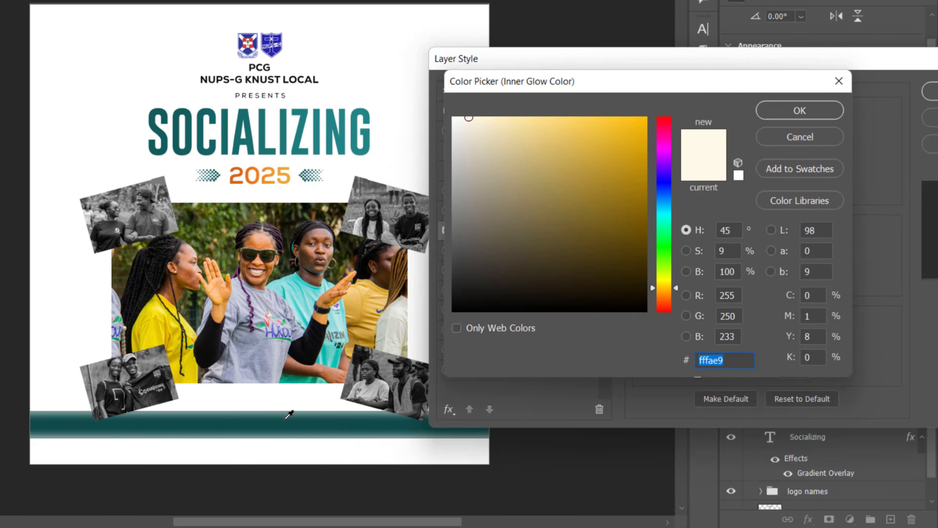
pyautogui.click(288, 414)
pyautogui.moveTo(543, 164); pyautogui.dragTo(533, 132)
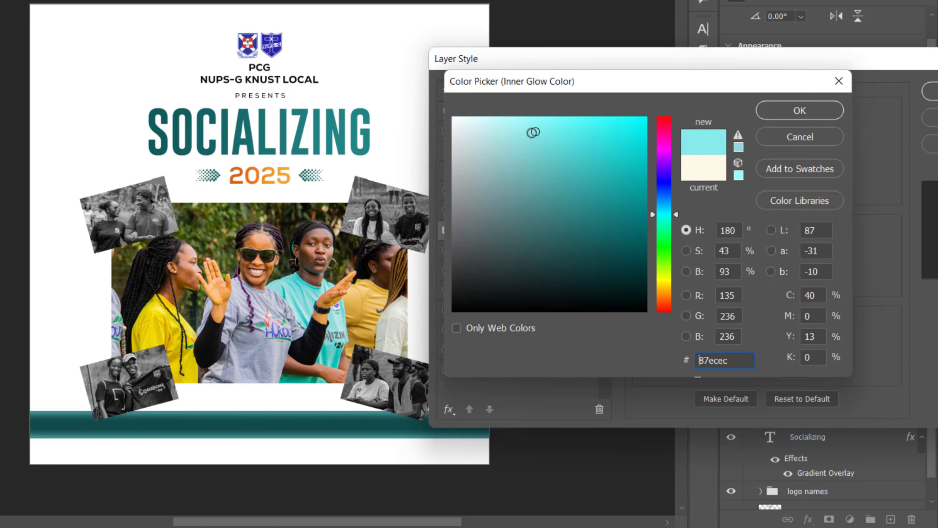
pyautogui.click(528, 131)
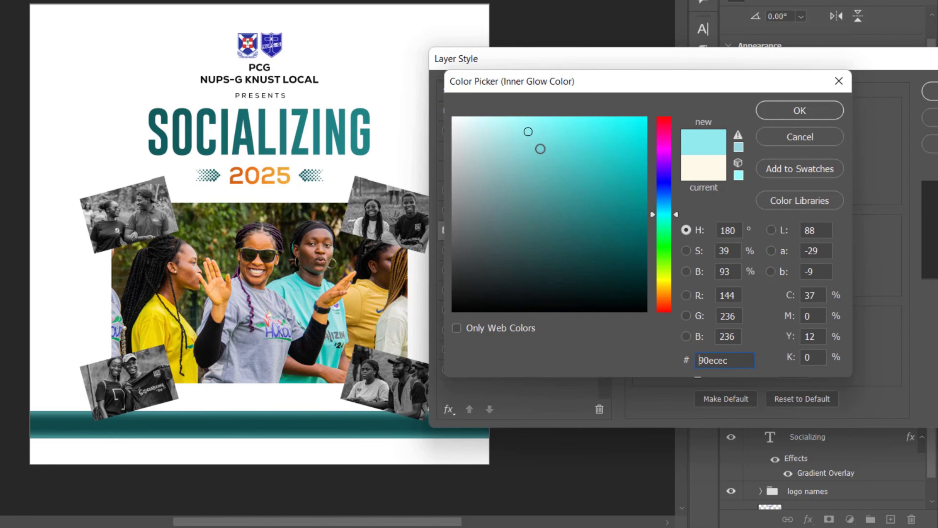
pyautogui.click(800, 110)
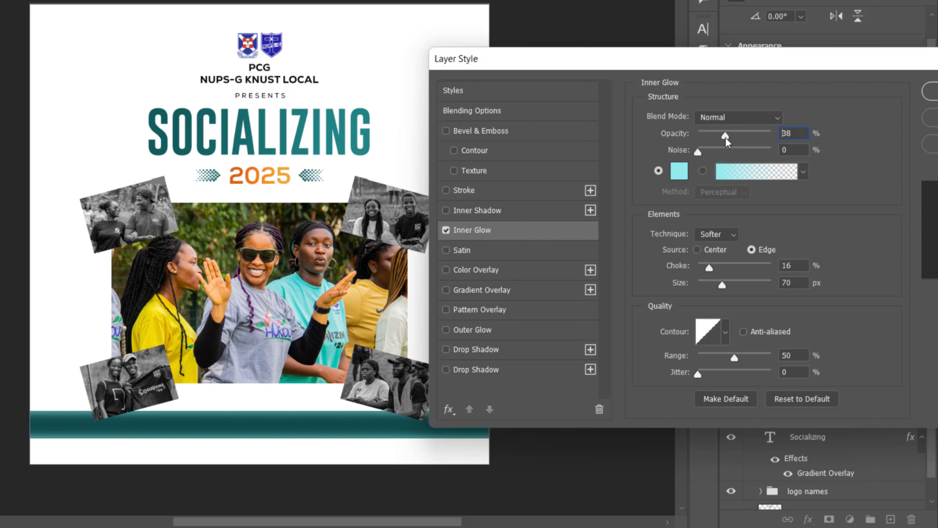
pyautogui.moveTo(721, 283); pyautogui.dragTo(715, 283)
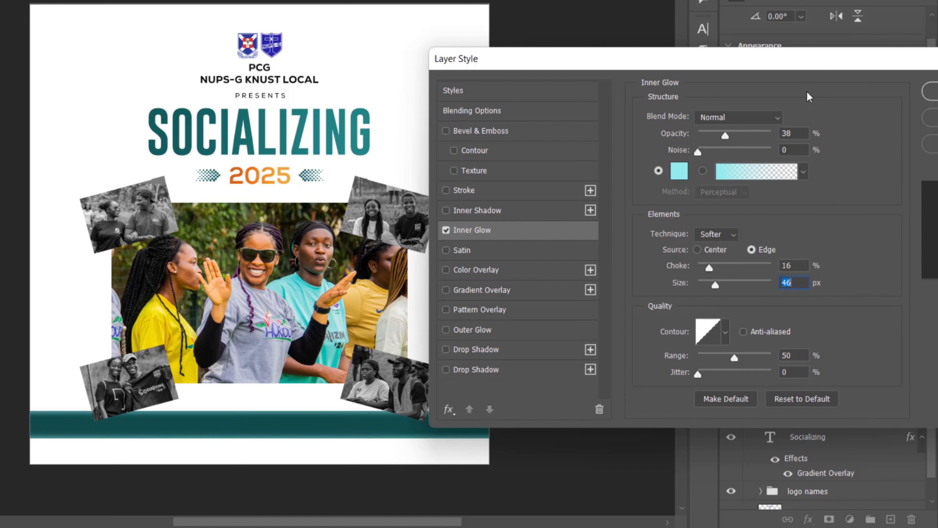
pyautogui.click(847, 88)
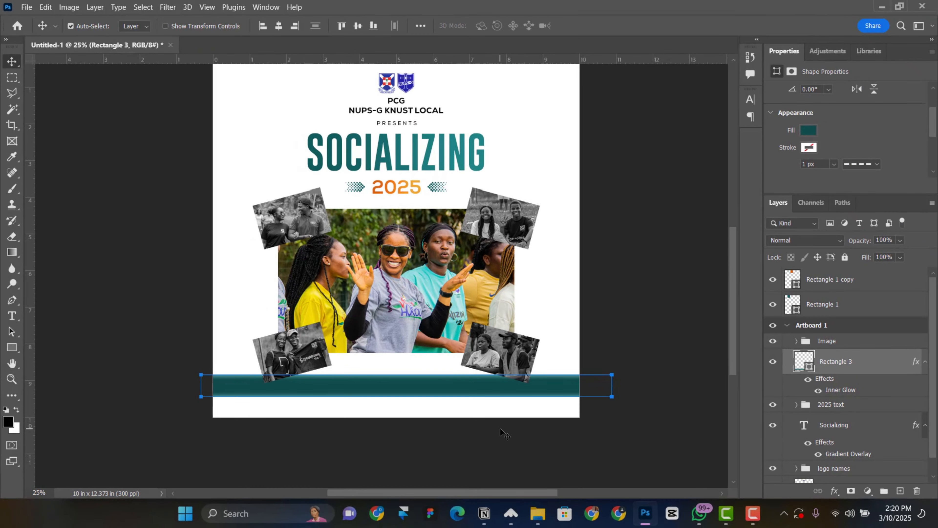
# Type ANTICIPATE as a new text layer and move it down onto the teal band
pyautogui.hotkey('ctrl', '+')
pyautogui.moveTo(494, 437); pyautogui.dragTo(490, 390)
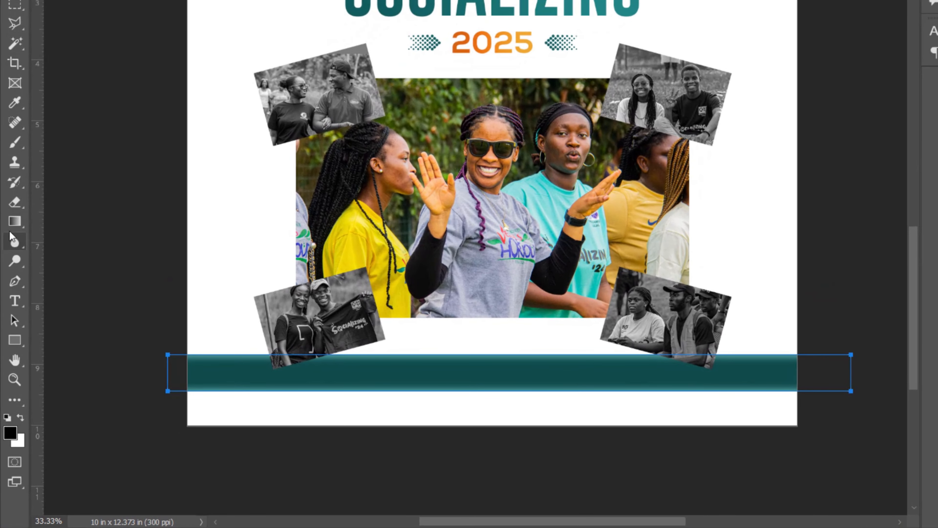
pyautogui.click(21, 308)
pyautogui.rightClick(18, 307)
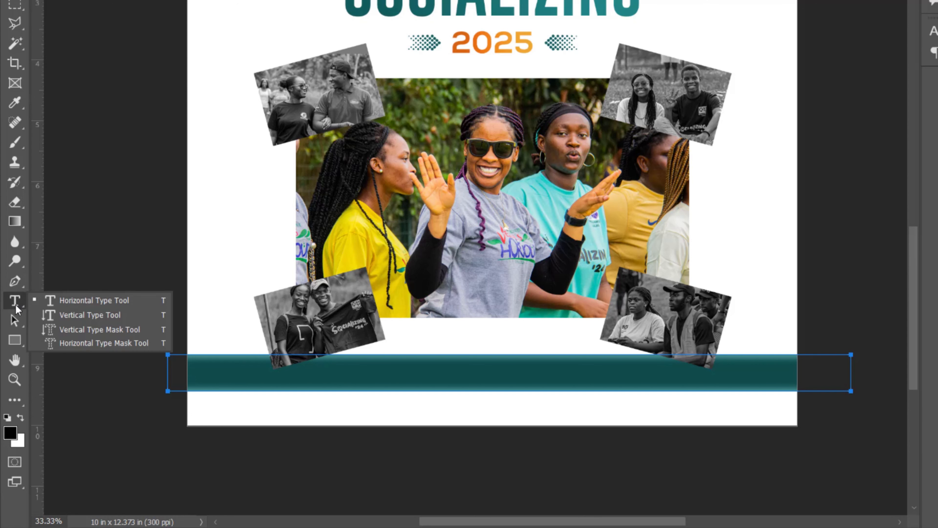
pyautogui.click(81, 303)
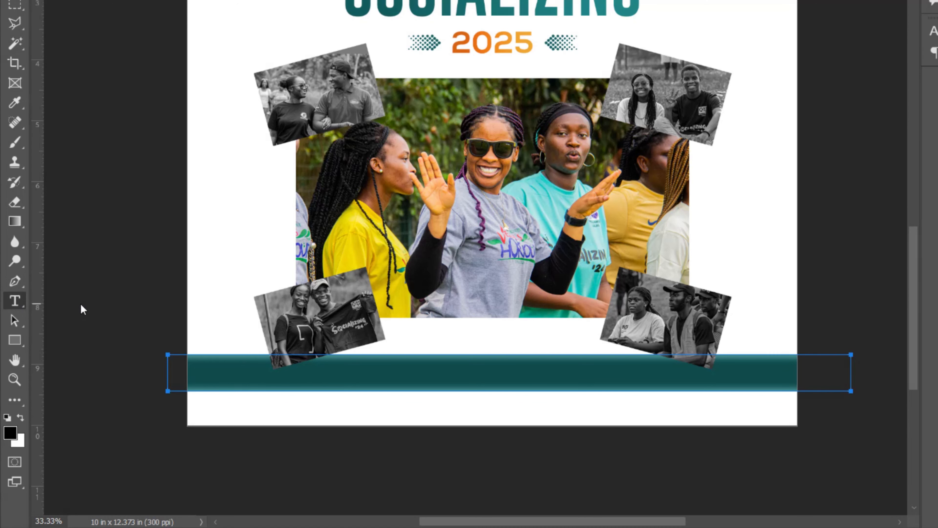
pyautogui.click(418, 333)
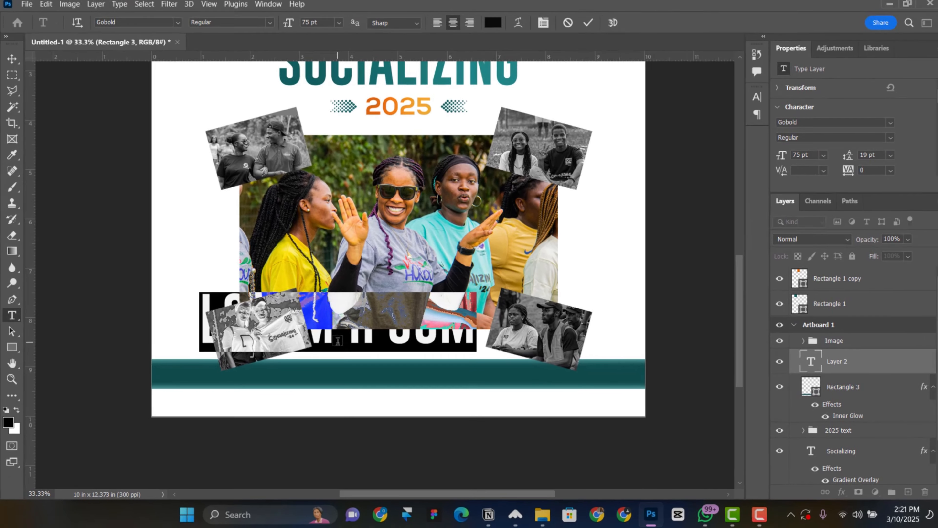
pyautogui.write('ANTICIPATE')
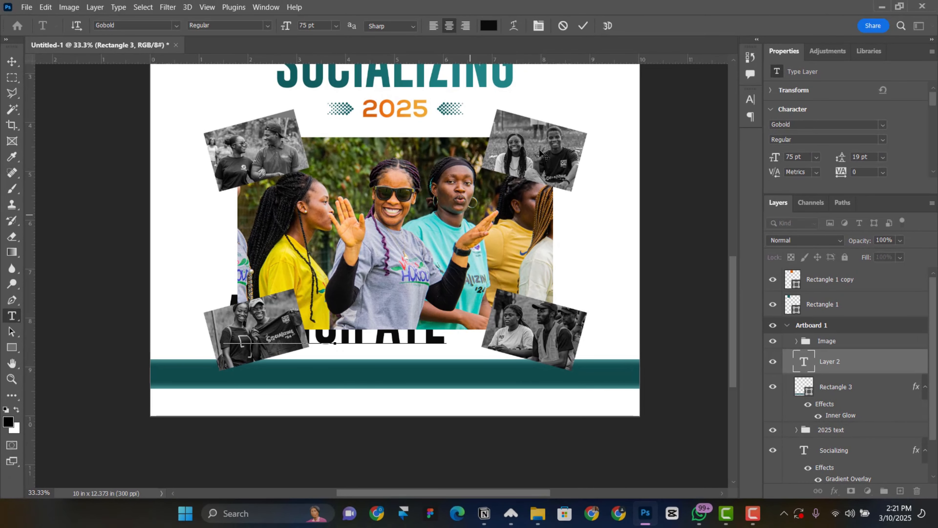
pyautogui.click(583, 26)
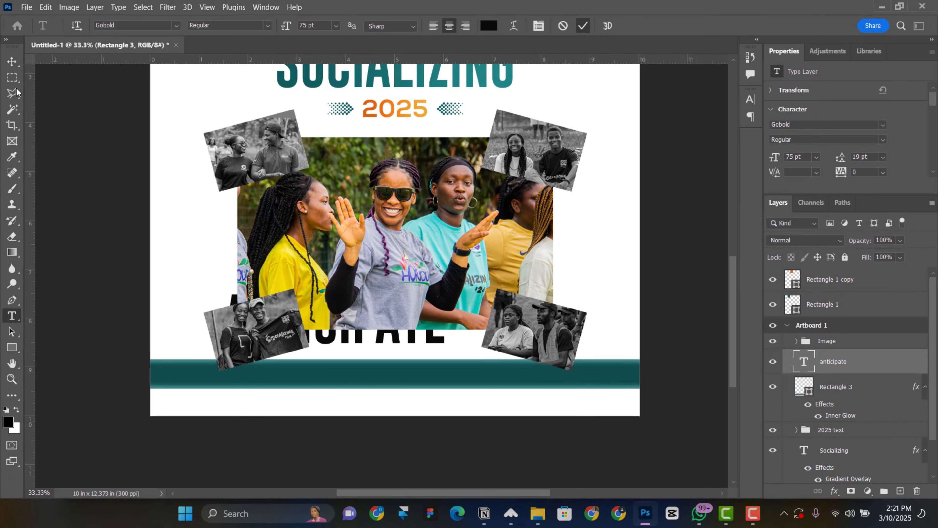
pyautogui.press('v')
pyautogui.moveTo(400, 350); pyautogui.dragTo(444, 424)
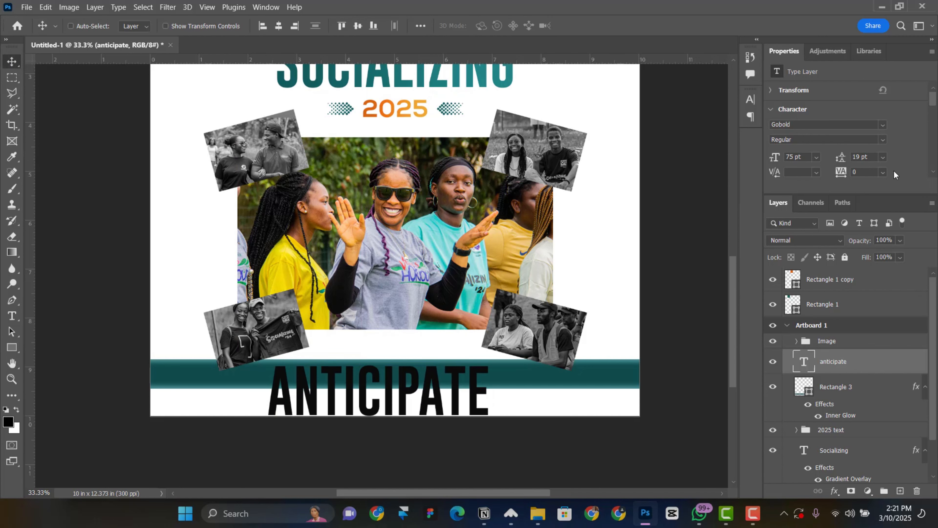
pyautogui.click(822, 124)
# Set ANTICIPATE in the Nexa font at 18 pt
pyautogui.write('nex')
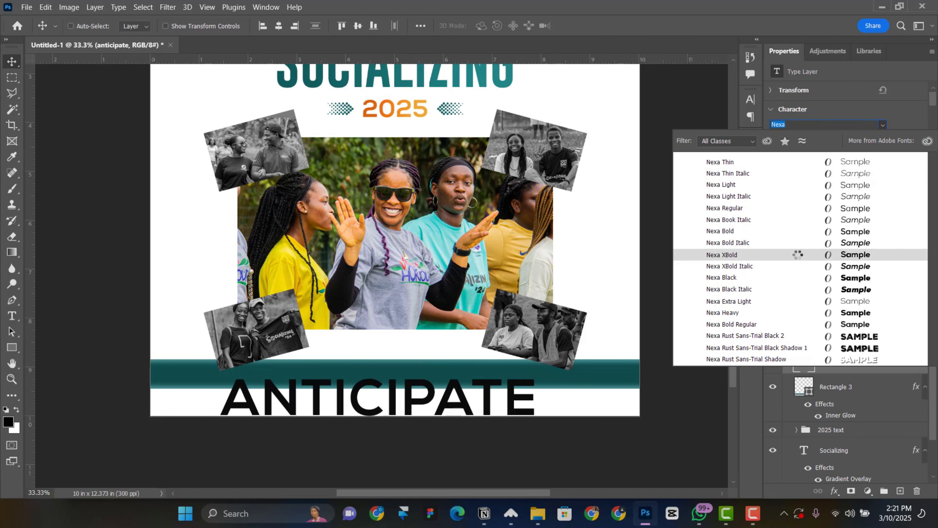
pyautogui.click(798, 254)
pyautogui.click(816, 157)
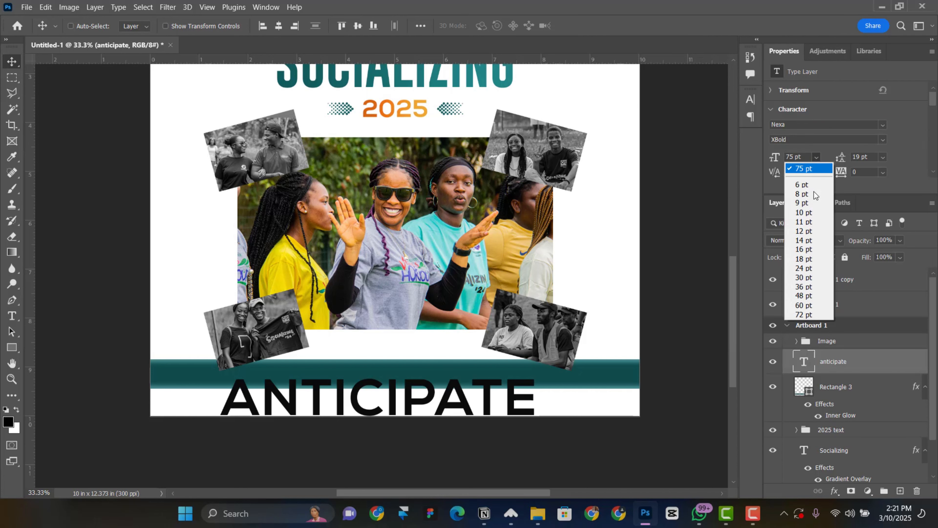
pyautogui.click(798, 225)
pyautogui.click(883, 140)
pyautogui.click(803, 210)
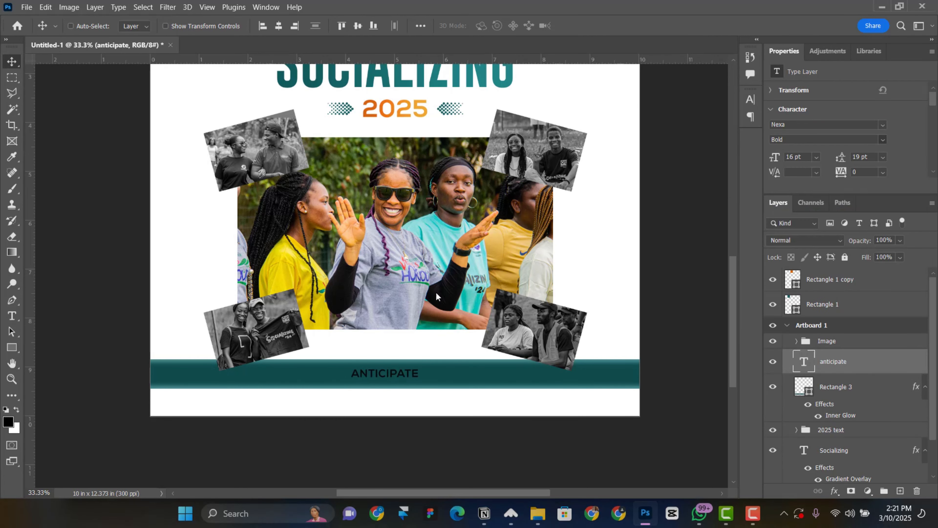
pyautogui.click(816, 157)
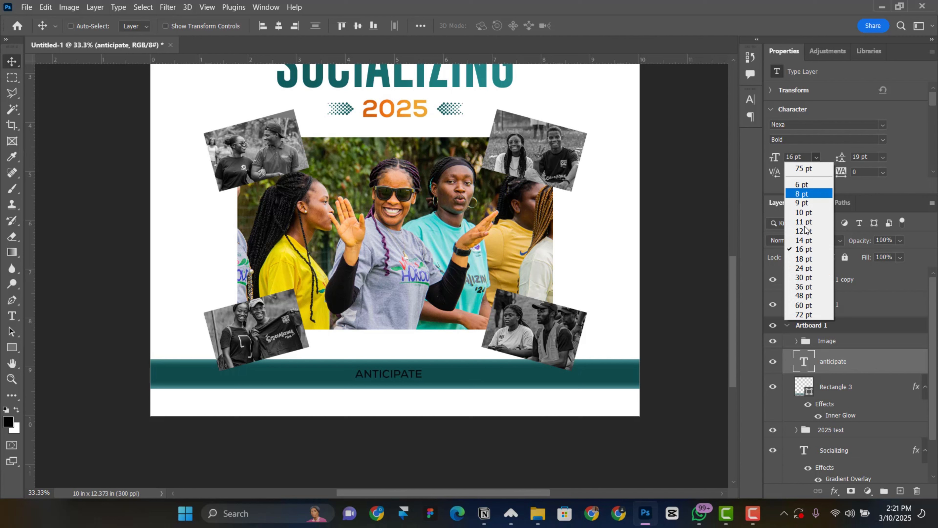
pyautogui.click(800, 264)
# Colour ANTICIPATE white (#ffffff), centre it in the band, and switch to Regular weight
pyautogui.scroll(-1, 860, 157)
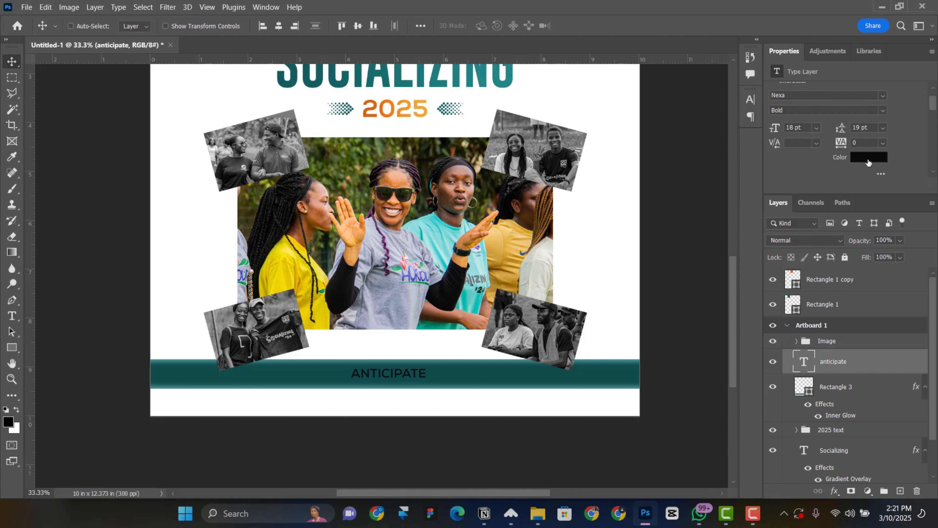
pyautogui.click(852, 158)
pyautogui.write('ffffff')
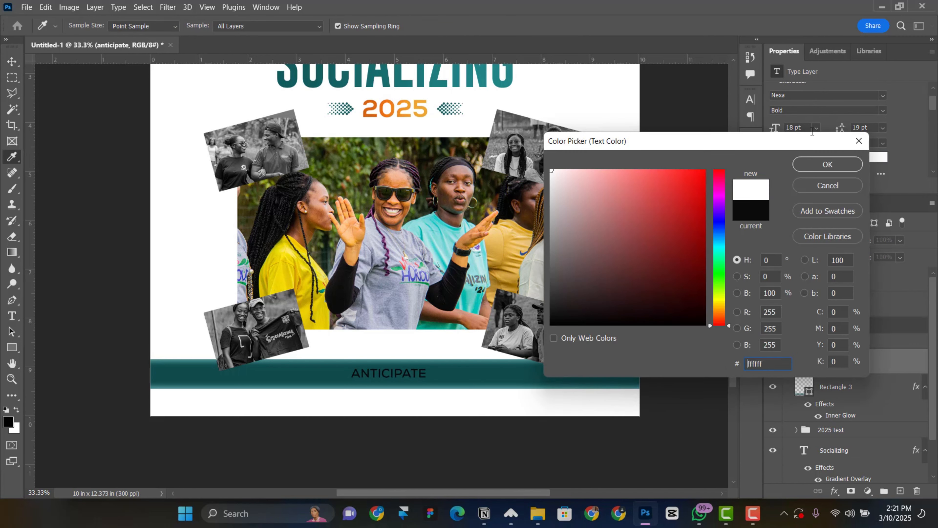
pyautogui.click(850, 167)
pyautogui.press('v')
pyautogui.moveTo(372, 383); pyautogui.dragTo(373, 381)
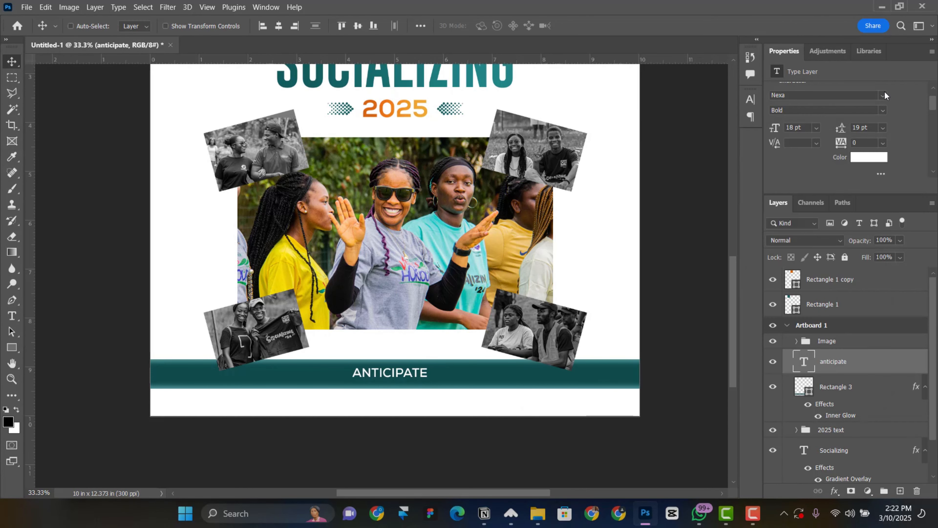
pyautogui.click(882, 110)
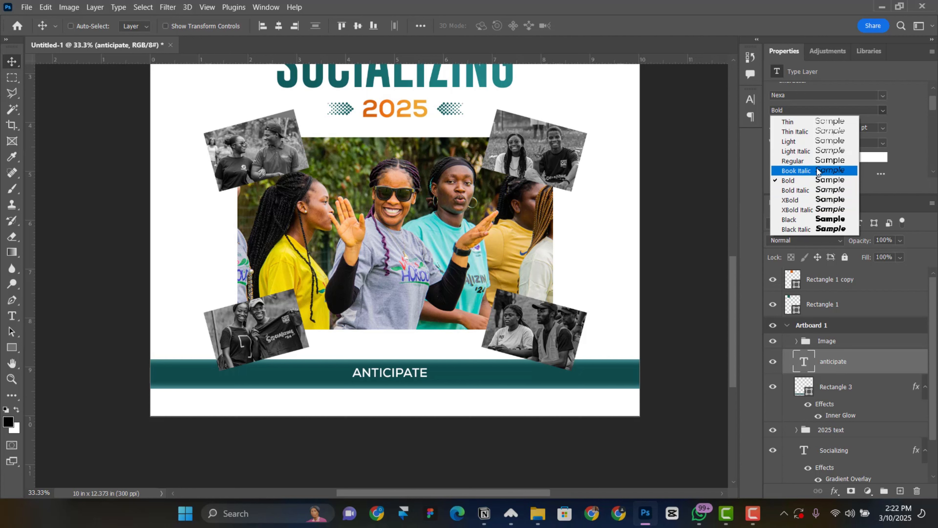
pyautogui.click(823, 161)
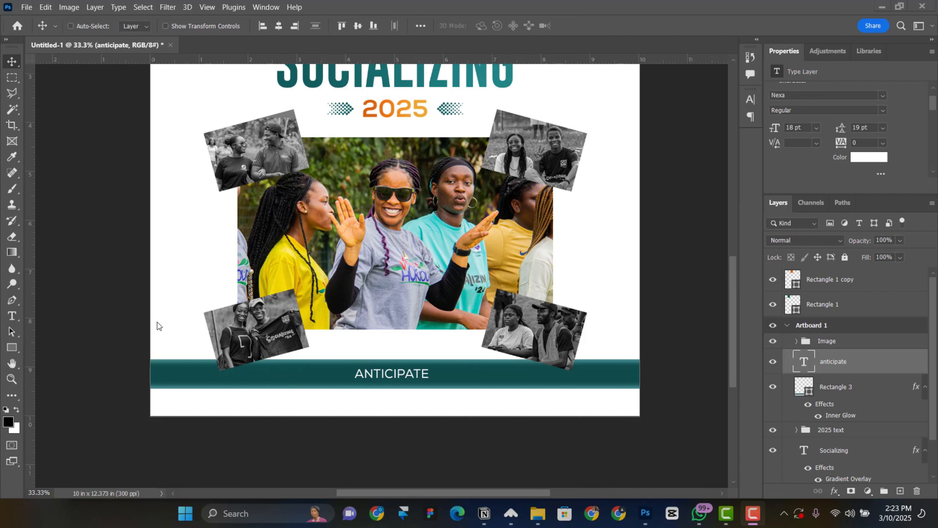
# Draw a small ellipse left of ANTICIPATE with no stroke and a white fill
pyautogui.click(11, 348)
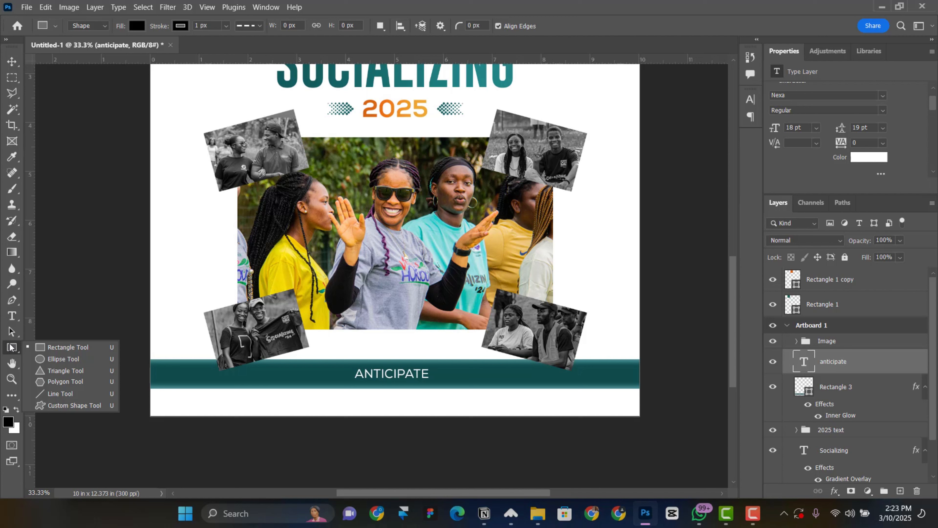
pyautogui.click(62, 358)
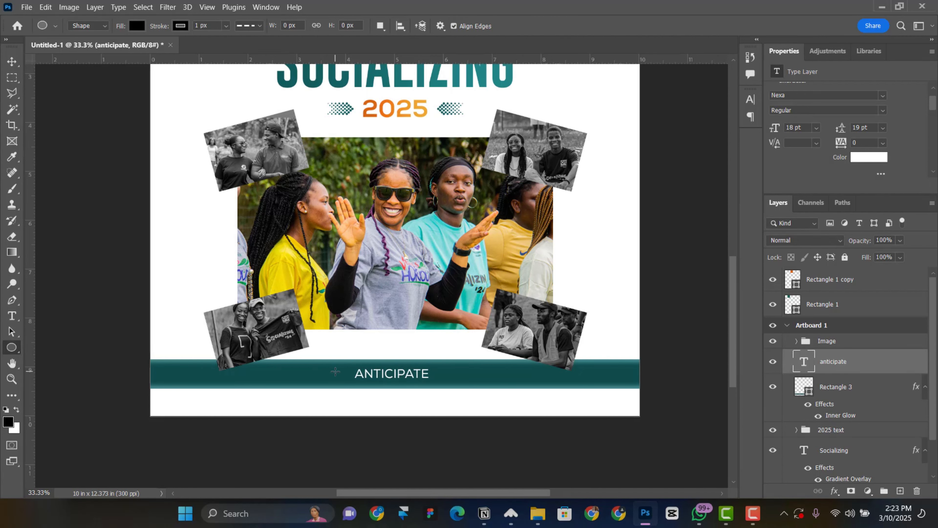
pyautogui.moveTo(336, 371); pyautogui.dragTo(347, 379)
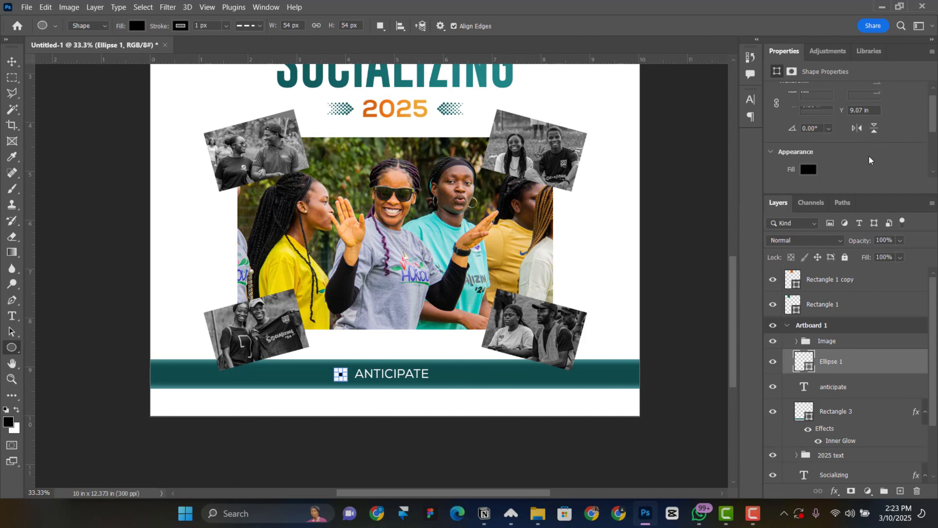
pyautogui.scroll(-1, 809, 158)
pyautogui.click(810, 148)
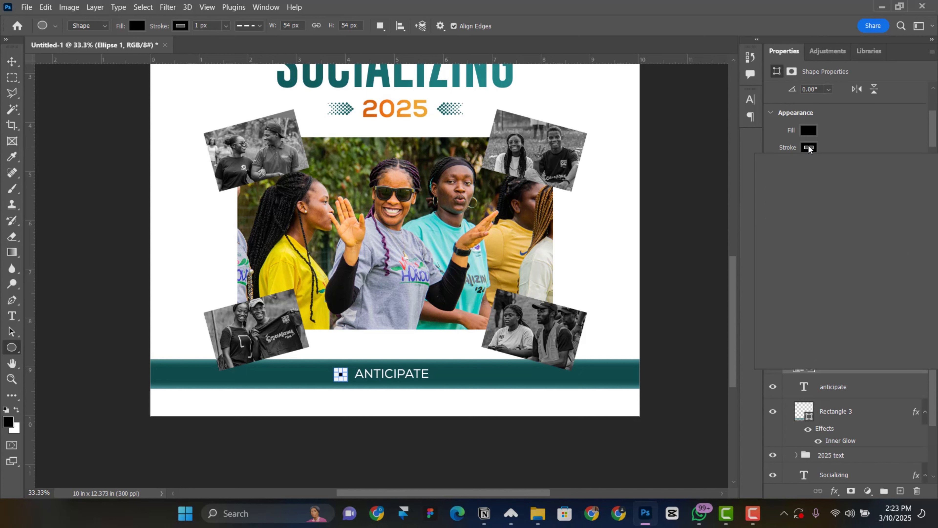
pyautogui.click(774, 172)
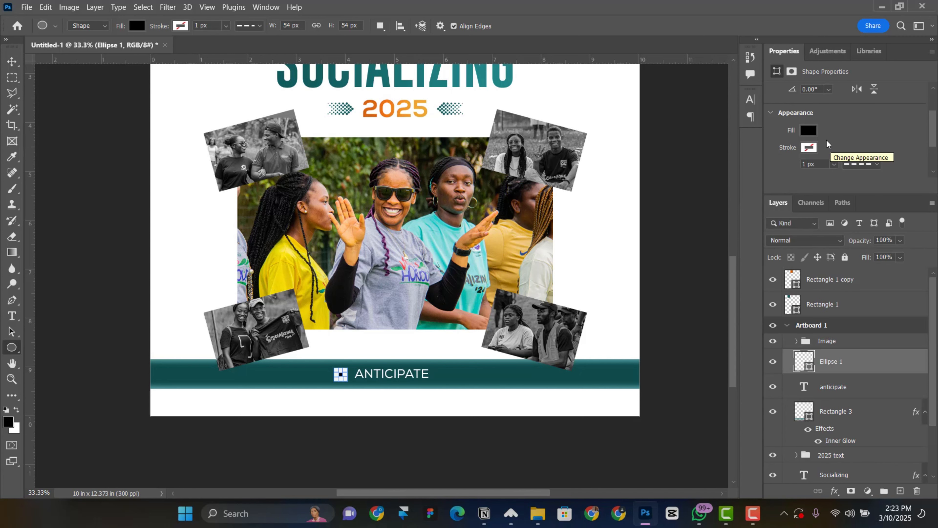
pyautogui.click(806, 134)
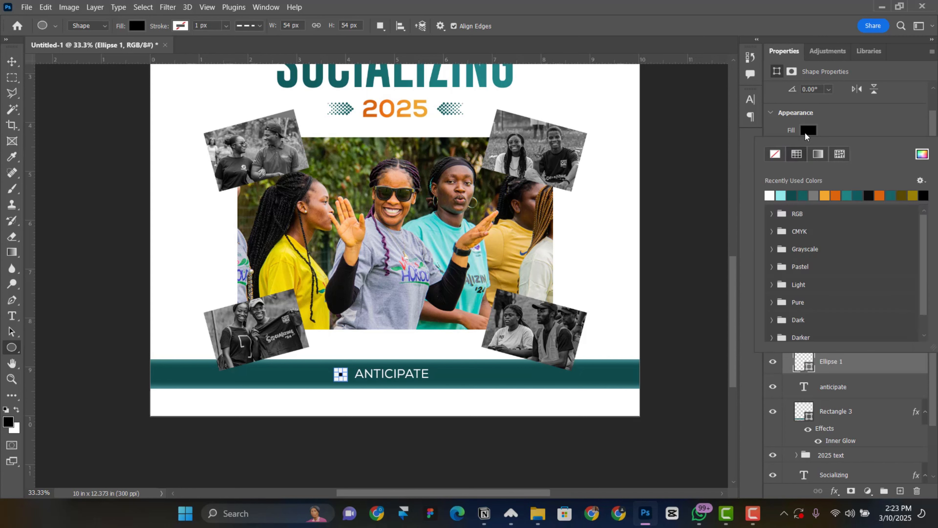
pyautogui.click(771, 194)
pyautogui.click(842, 118)
pyautogui.hotkey('ctrl', 't')
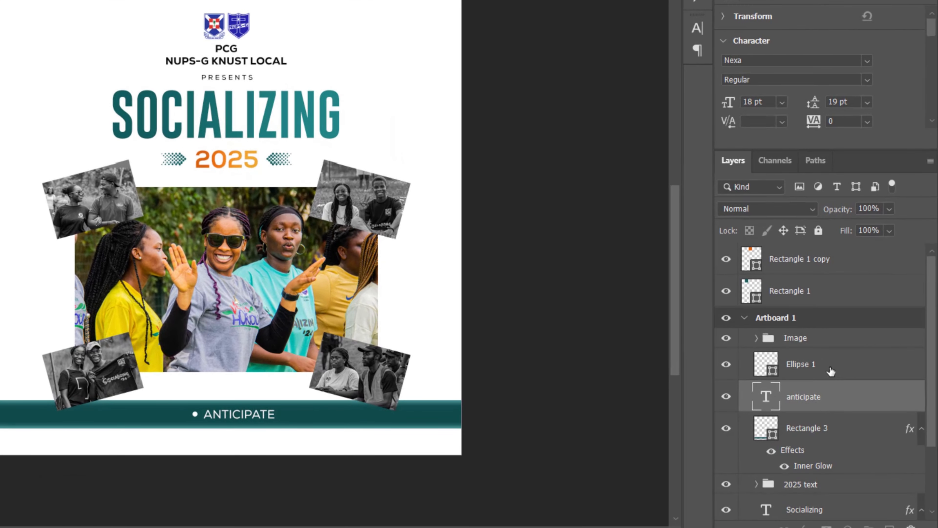
# Place the dot just before ANTICIPATE and copy the dot-and-text pair along the band
pyautogui.click(831, 371)
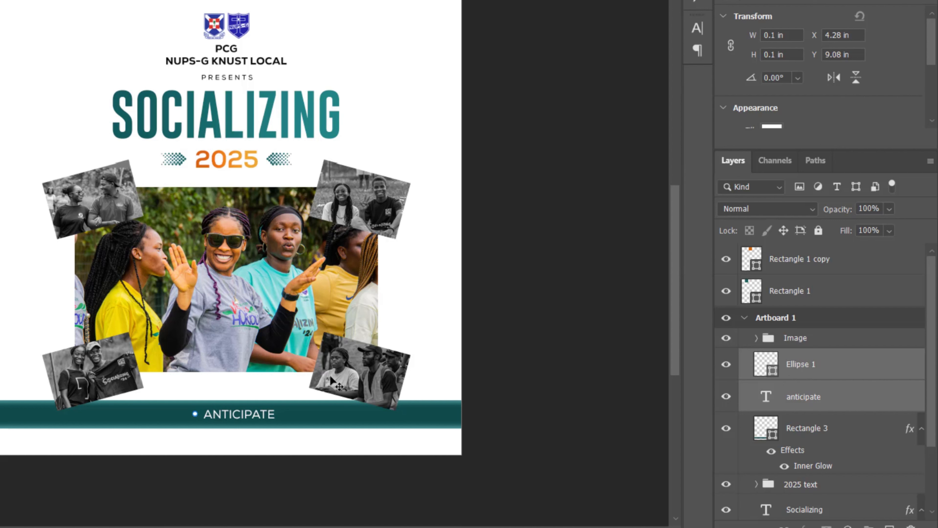
pyautogui.moveTo(224, 420); pyautogui.dragTo(306, 418)
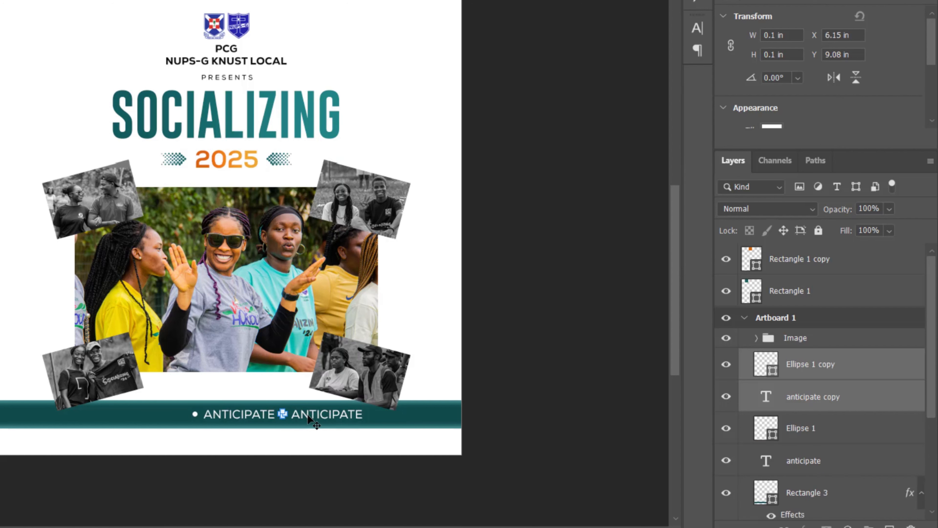
pyautogui.moveTo(369, 425); pyautogui.dragTo(70, 411)
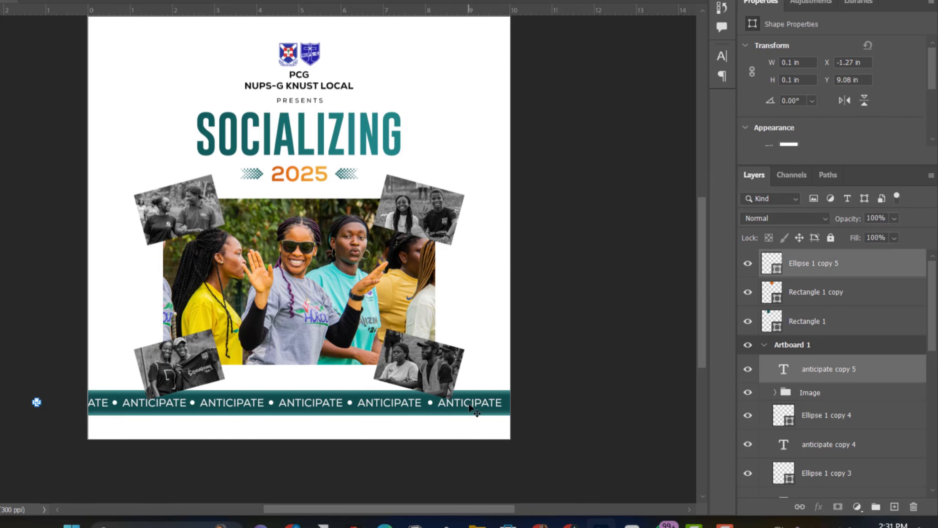
# Nudge the last ANTICIPATE copy right, away from its dot
pyautogui.rightClick(470, 407)
pyautogui.click(497, 425)
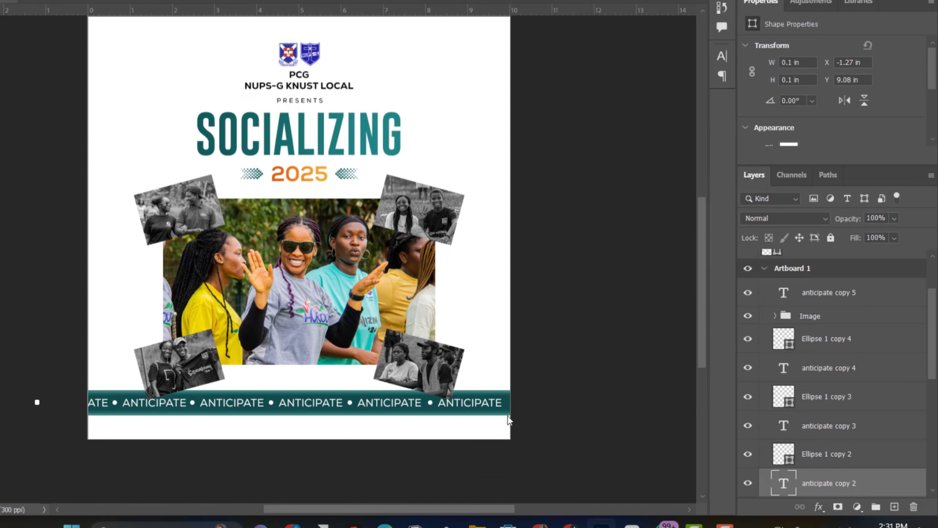
pyautogui.hotkey('shift', 'Right')
pyautogui.hotkey('shift', 'Right')
pyautogui.hotkey('shift', 'Right')
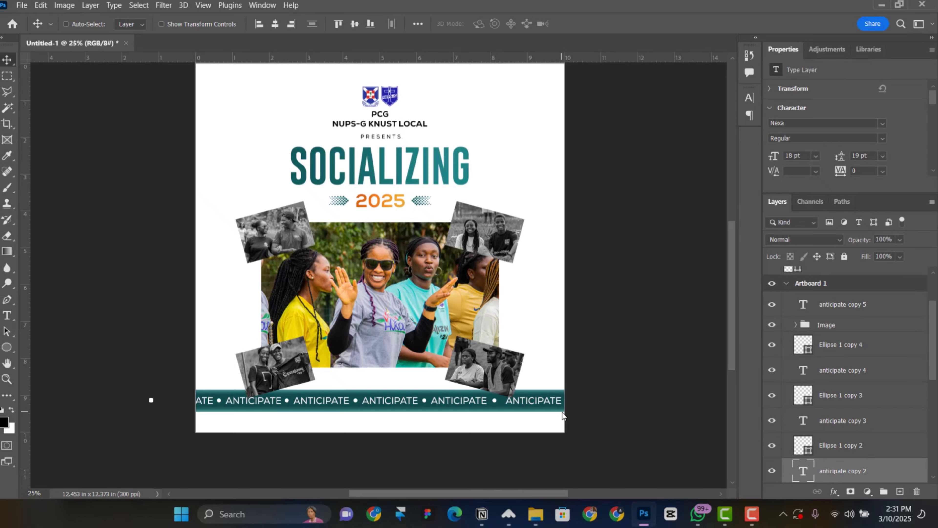
pyautogui.hotkey('shift', 'Right')
pyautogui.hotkey('shift', 'Right')
pyautogui.hotkey('shift', 'Right')
pyautogui.hotkey('shift', 'Right')
pyautogui.hotkey('shift', 'Right')
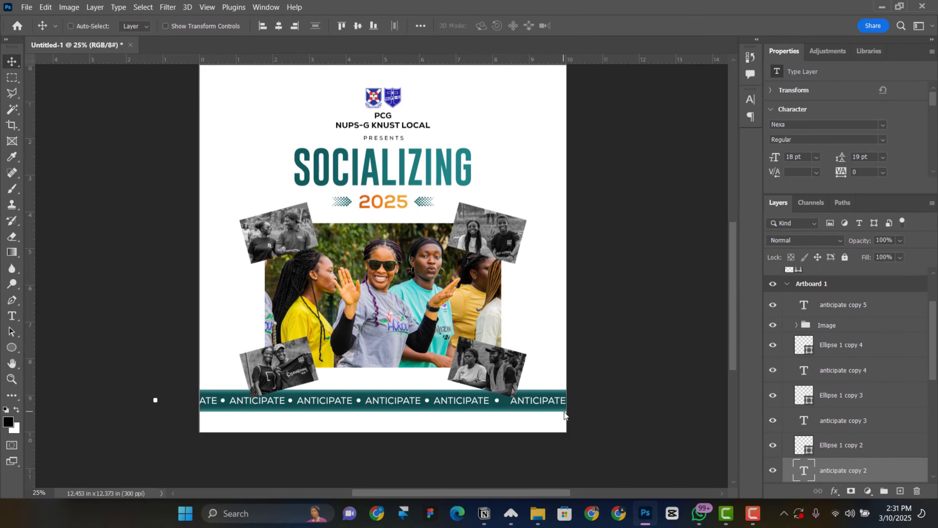
# Select all the dot and ANTICIPATE layers and space them evenly along the band
pyautogui.scroll(-7, 862, 461)
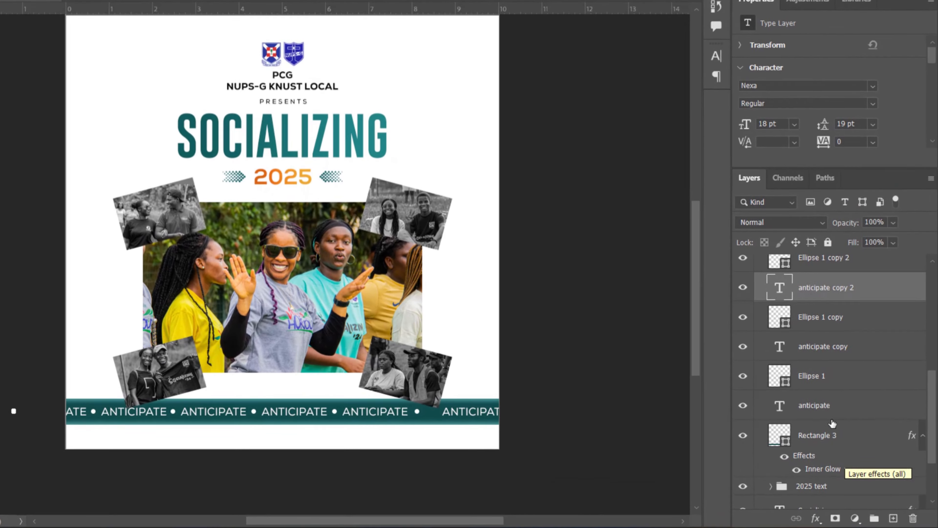
pyautogui.click(840, 405)
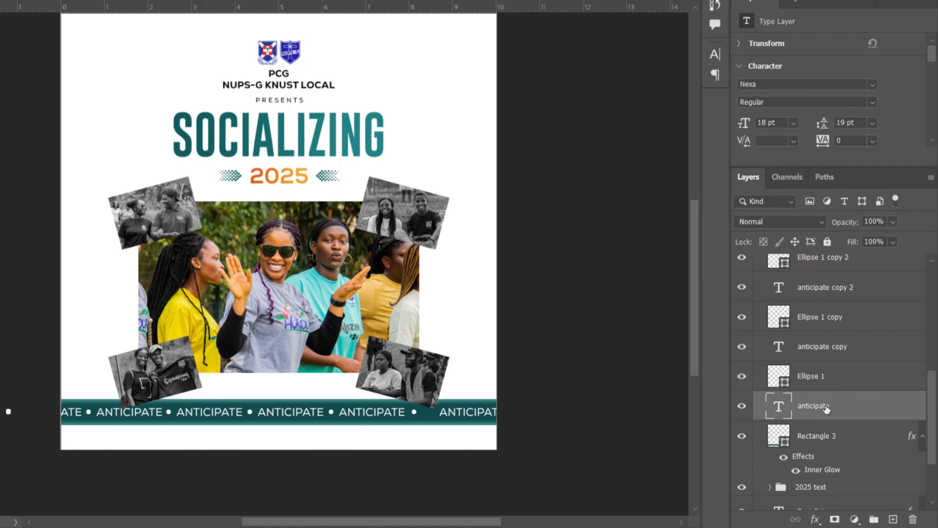
pyautogui.scroll(2, 839, 421)
pyautogui.scroll(4, 842, 426)
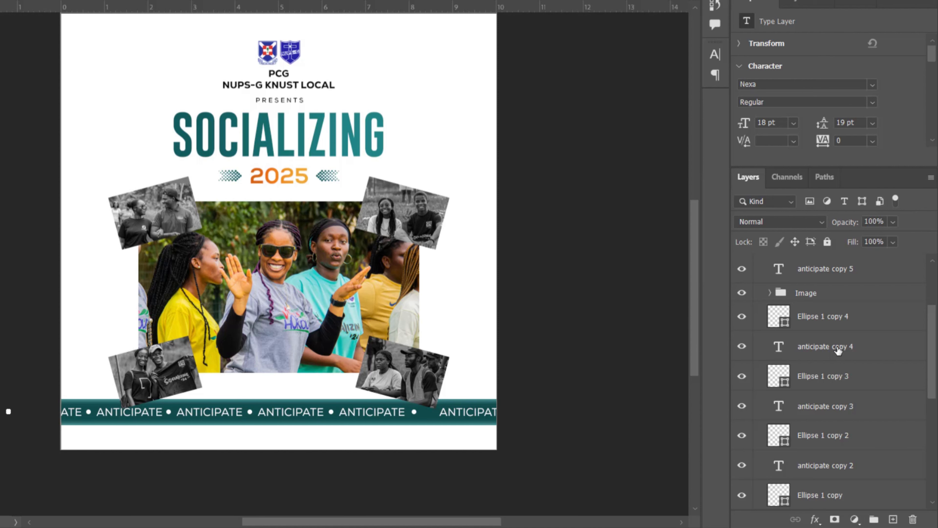
pyautogui.keyDown('shift'); pyautogui.click(827, 325); pyautogui.keyUp('shift')
pyautogui.scroll(-5, 836, 407)
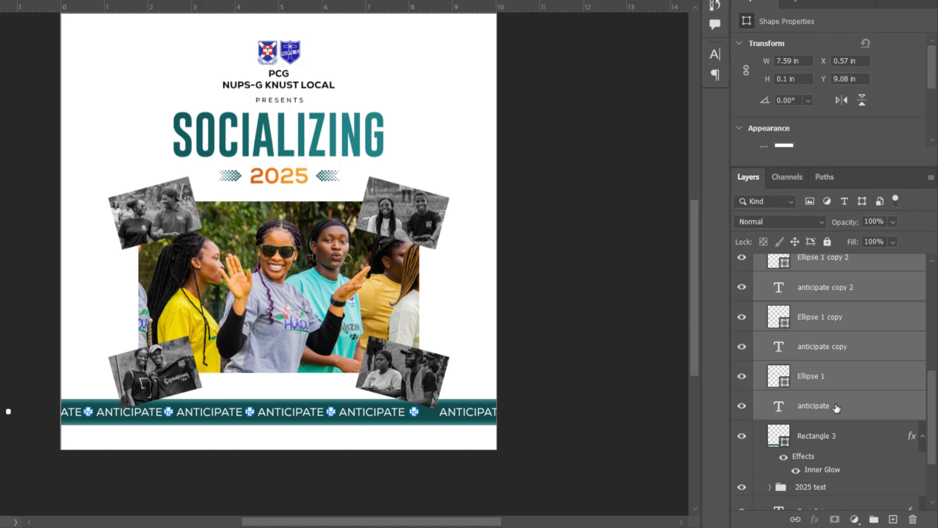
pyautogui.scroll(2, 836, 406)
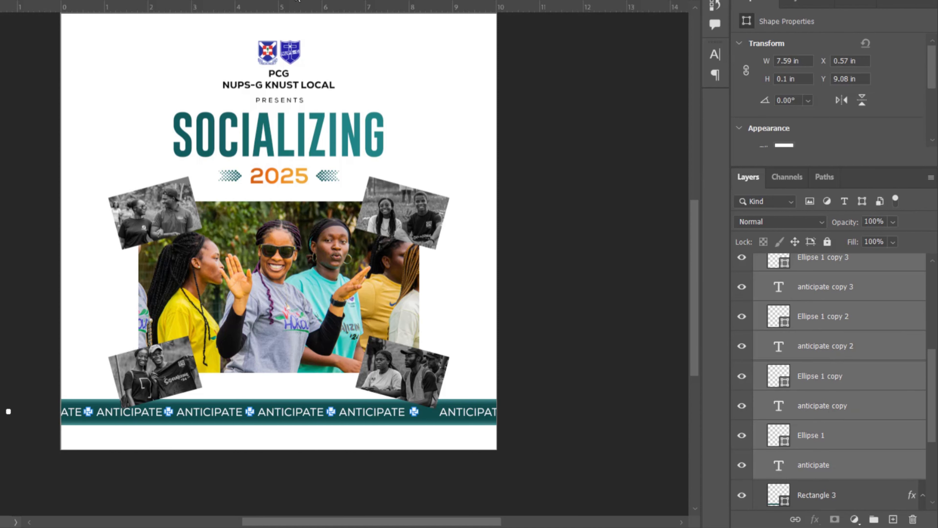
pyautogui.click(326, 1)
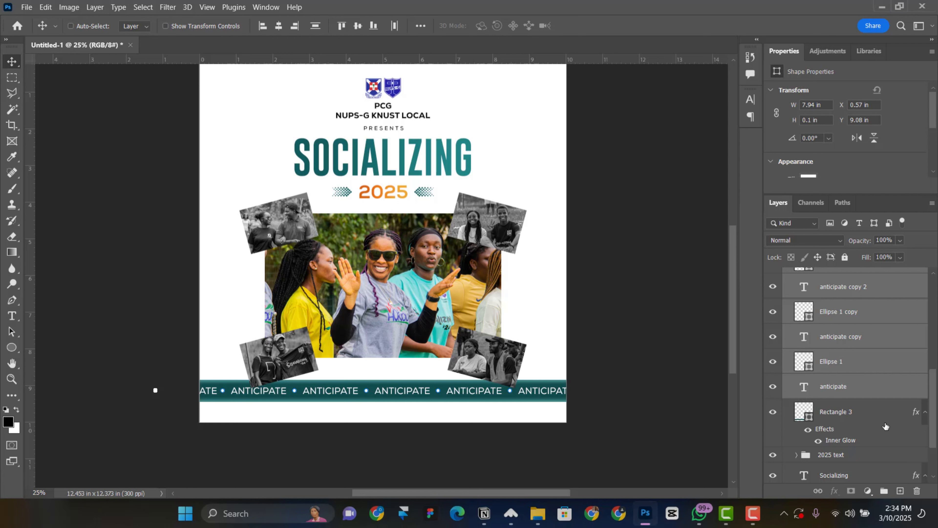
# Group the banner layers down to Rectangle 3 and name the group Banner
pyautogui.click(865, 414)
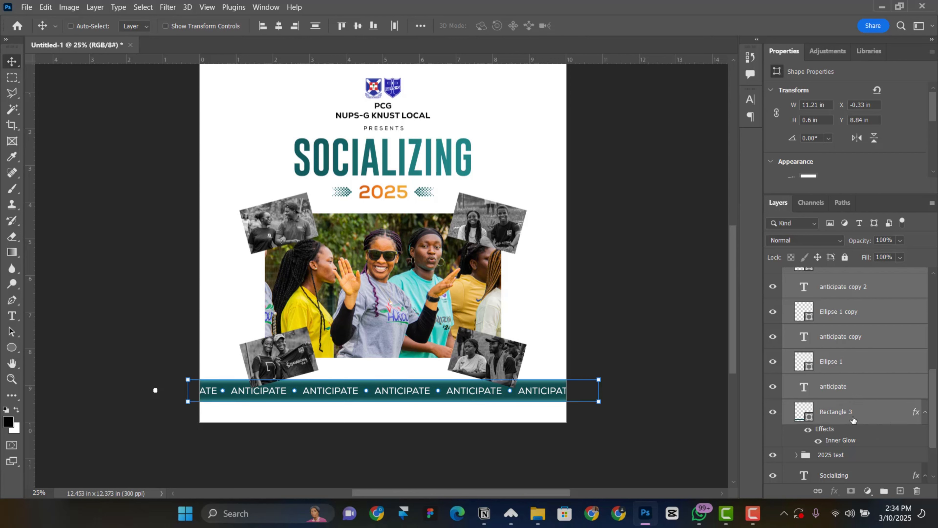
pyautogui.scroll(3, 833, 395)
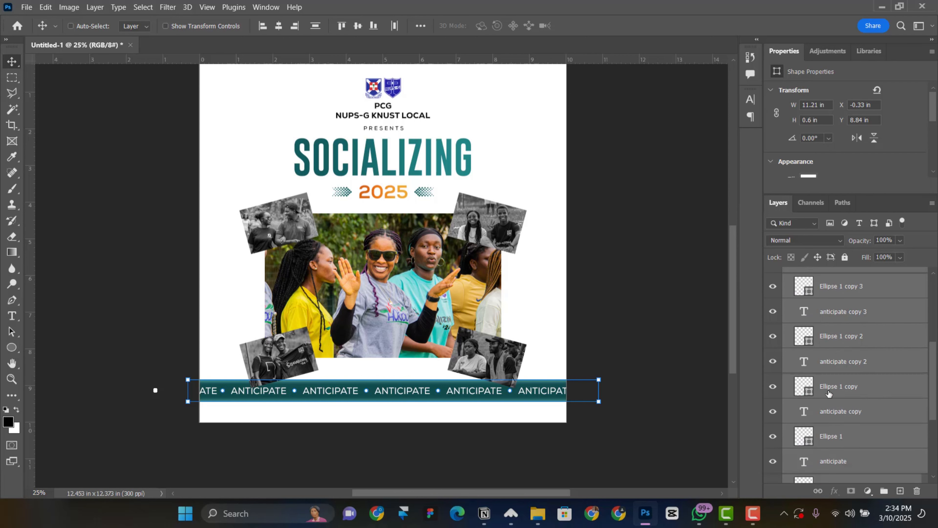
pyautogui.scroll(-3, 830, 394)
pyautogui.hotkey('ctrl', 'g')
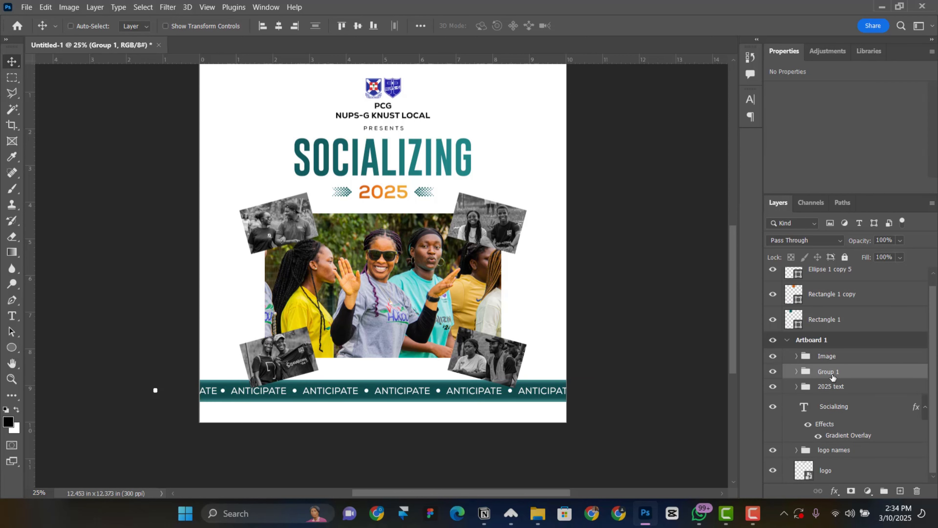
pyautogui.doubleClick(828, 371)
pyautogui.write('Banner')
pyautogui.press('Return')
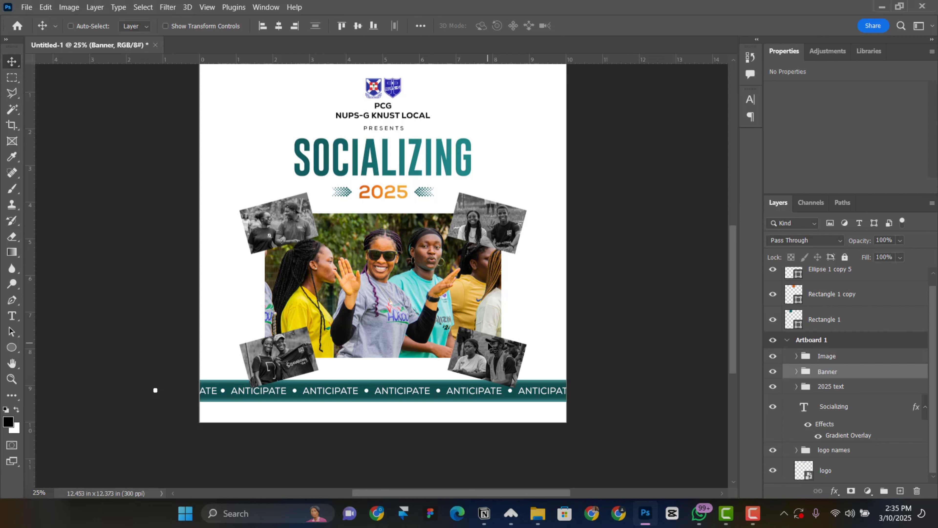
# Rotate the Banner group to exactly 5° with Free Transform and commit it
pyautogui.hotkey('ctrl', 't')
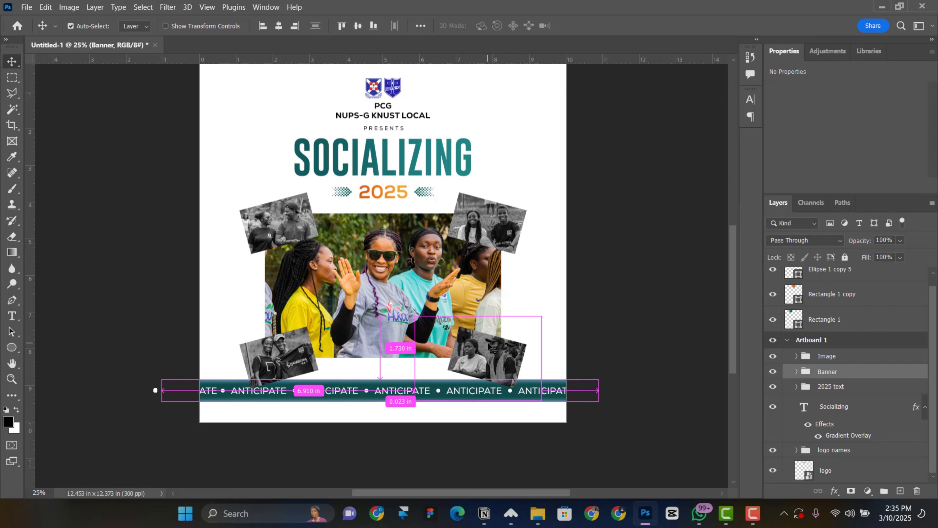
pyautogui.moveTo(628, 414); pyautogui.dragTo(610, 439)
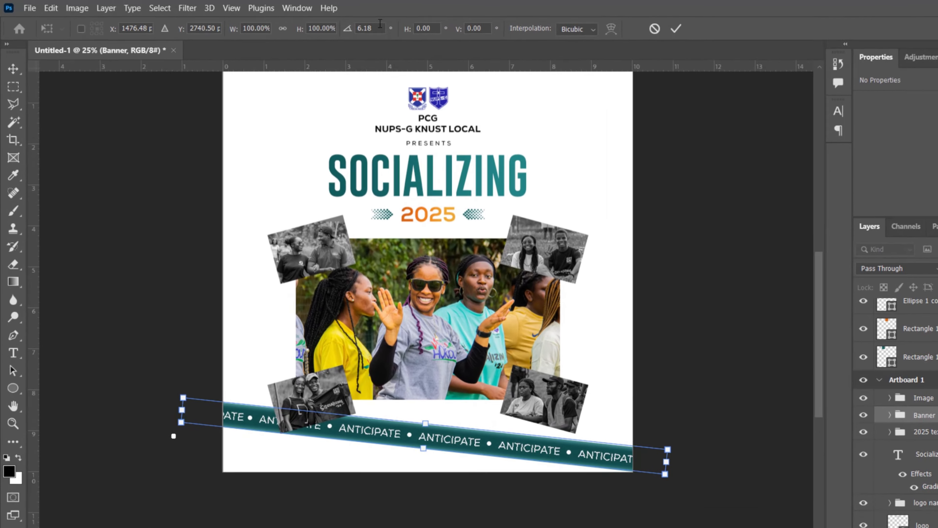
pyautogui.click(321, 25)
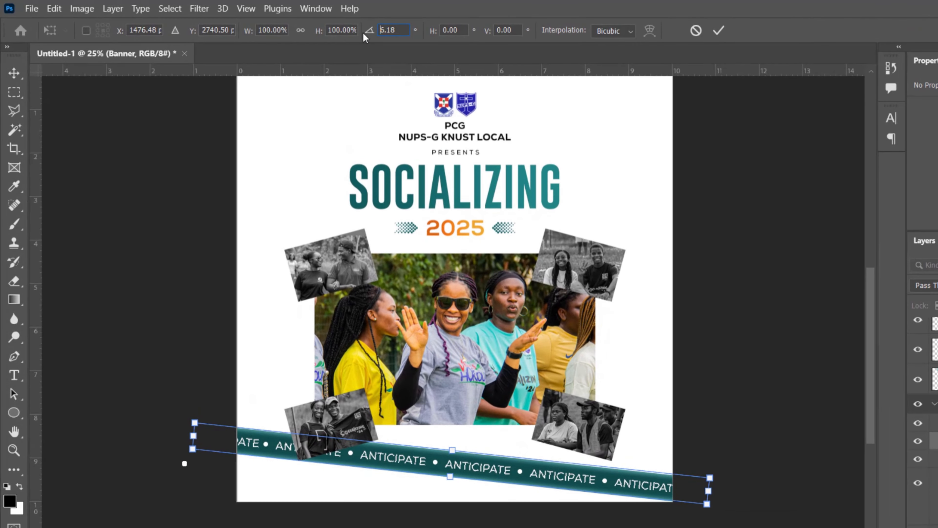
pyautogui.write('5')
pyautogui.press('Return')
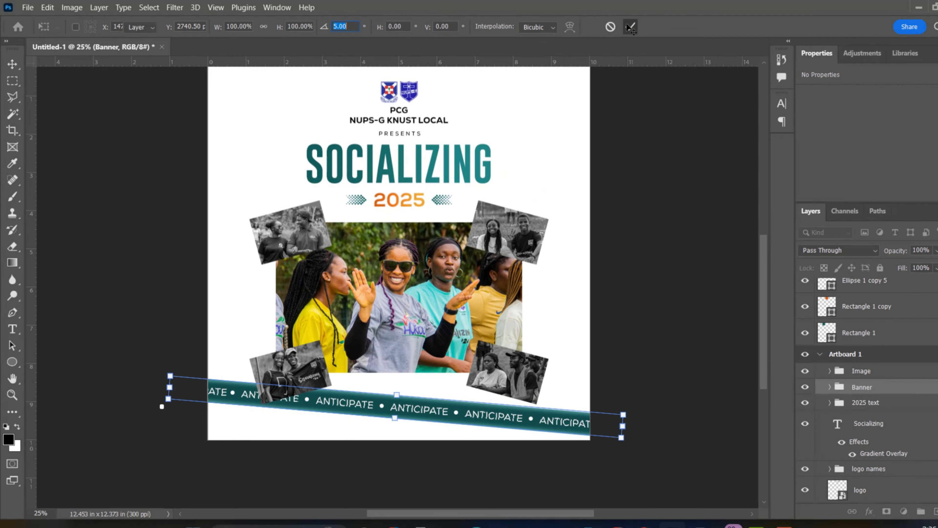
pyautogui.press('Return')
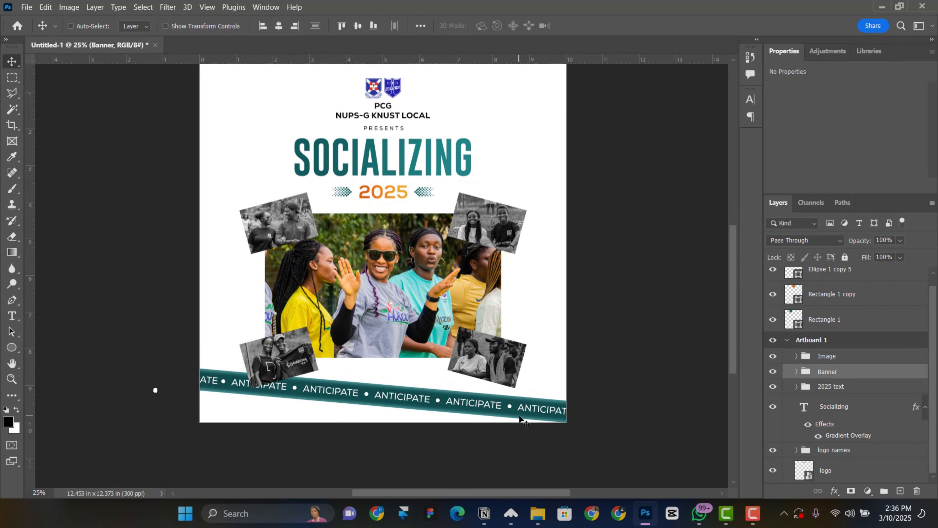
# Duplicate the Banner group and rotate the copy to -5°
pyautogui.hotkey('ctrl', 'j')
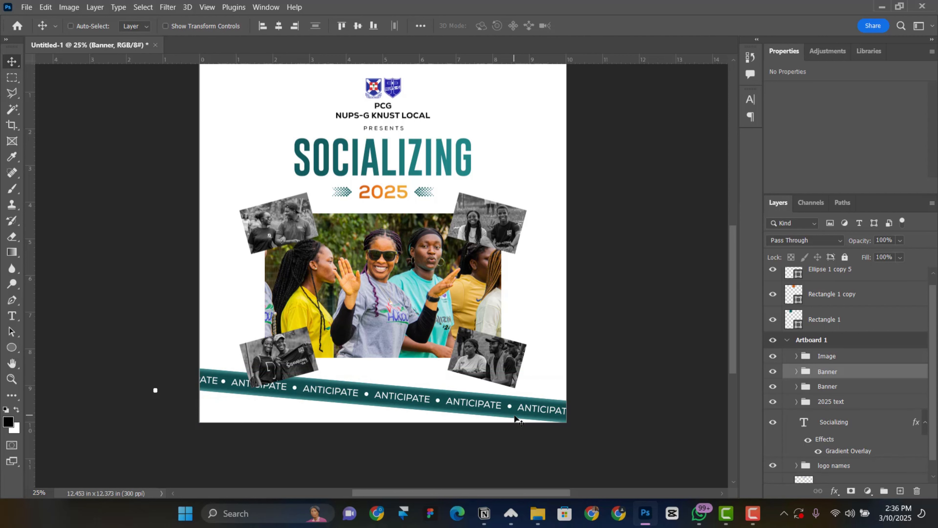
pyautogui.click(877, 385)
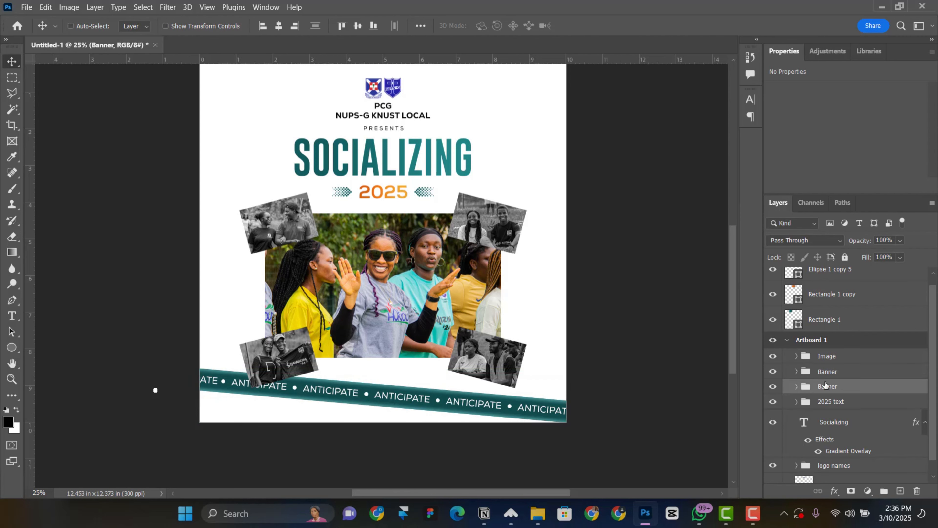
pyautogui.hotkey('ctrl', 't')
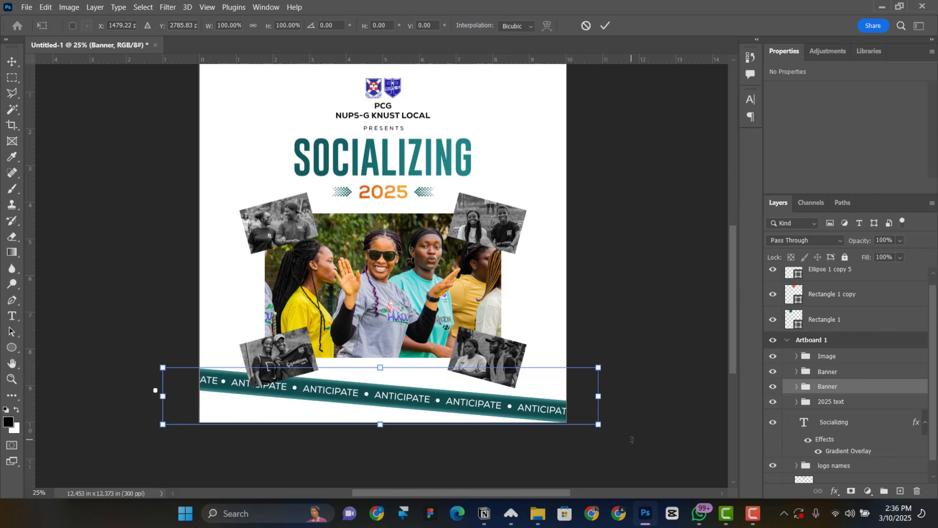
pyautogui.moveTo(629, 437); pyautogui.dragTo(620, 384)
pyautogui.moveTo(343, 25); pyautogui.dragTo(296, 28)
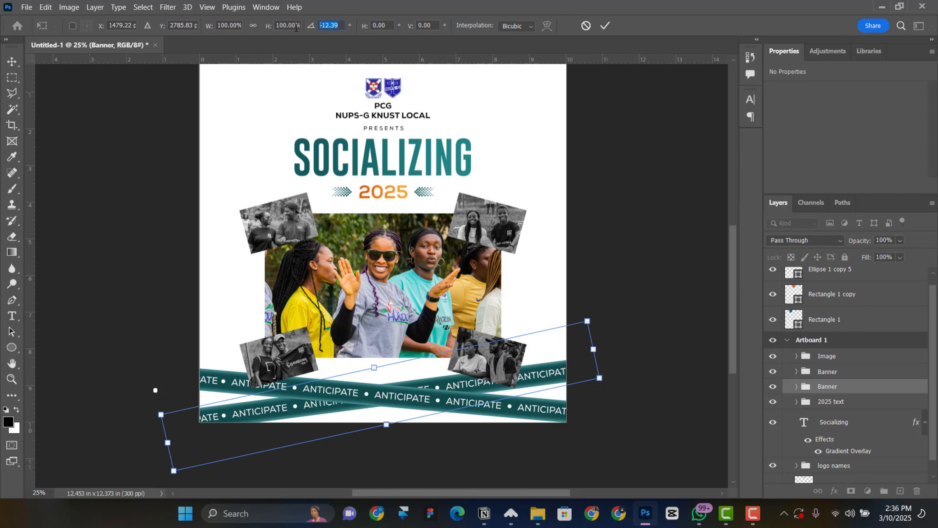
pyautogui.write('-10')
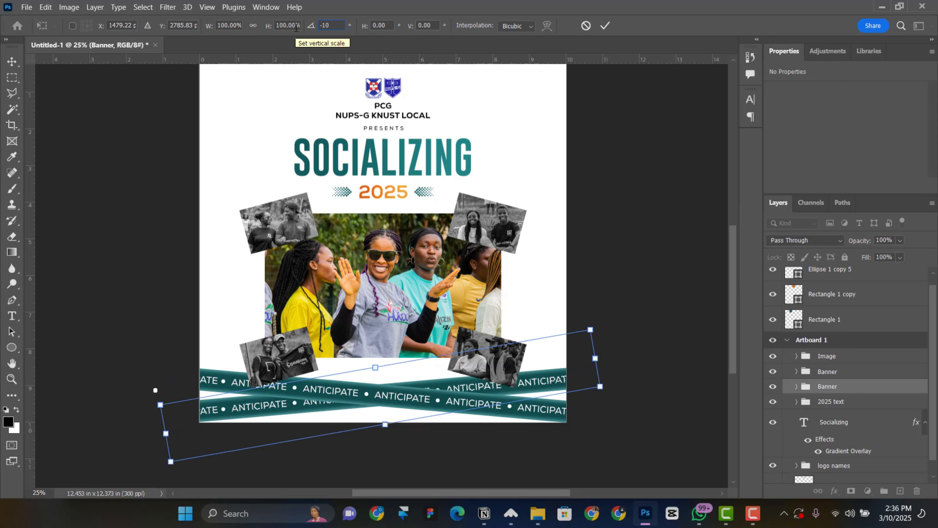
pyautogui.click(605, 25)
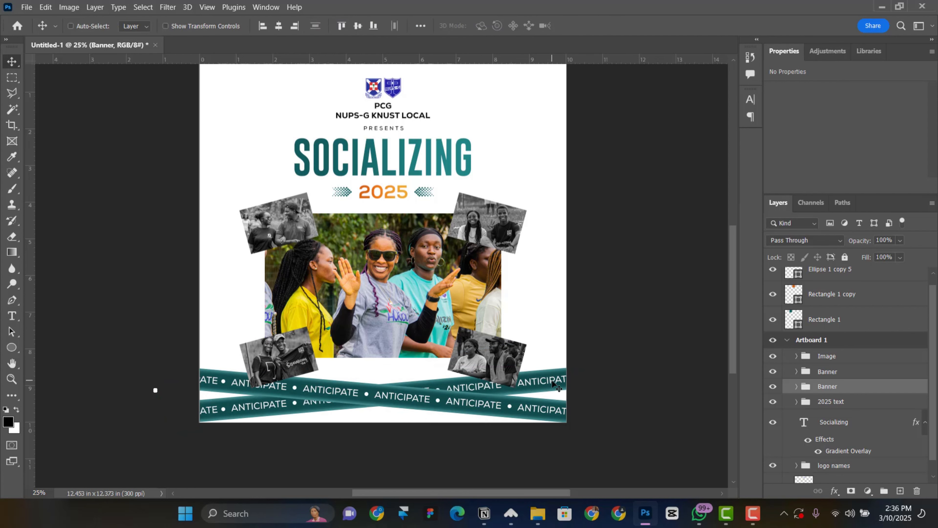
pyautogui.hotkey('ctrl', 't')
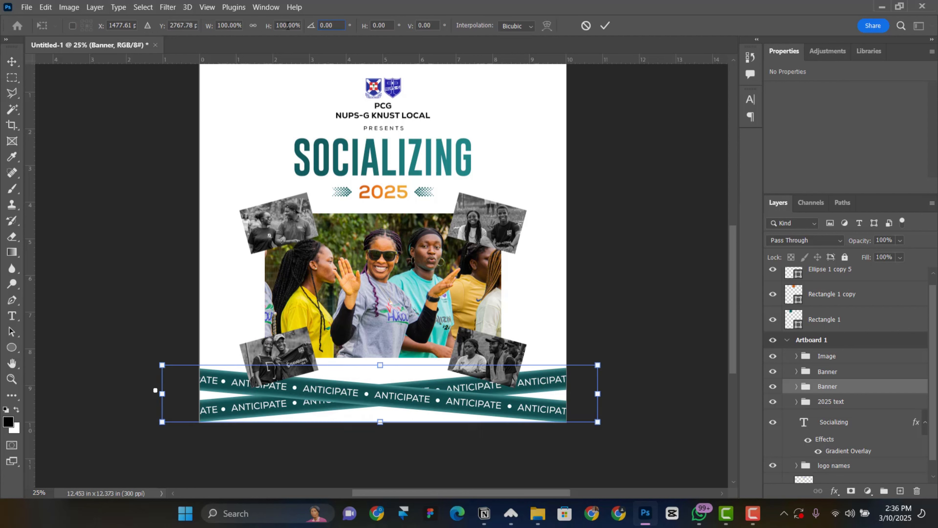
pyautogui.write('-54')
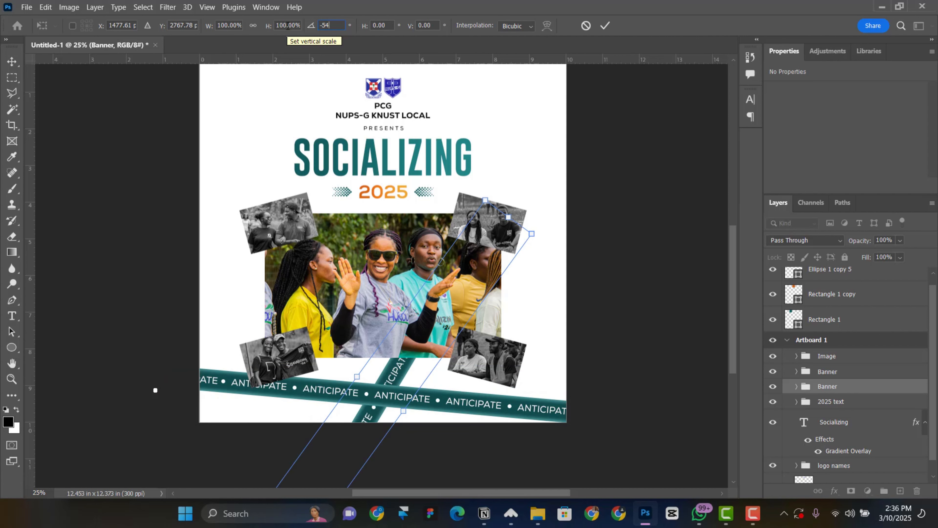
pyautogui.press('BackSpace')
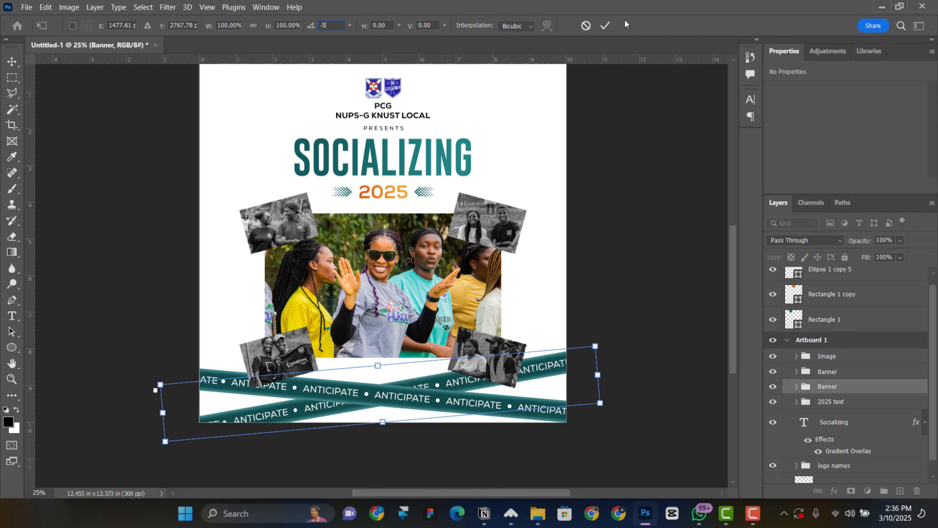
pyautogui.click(605, 26)
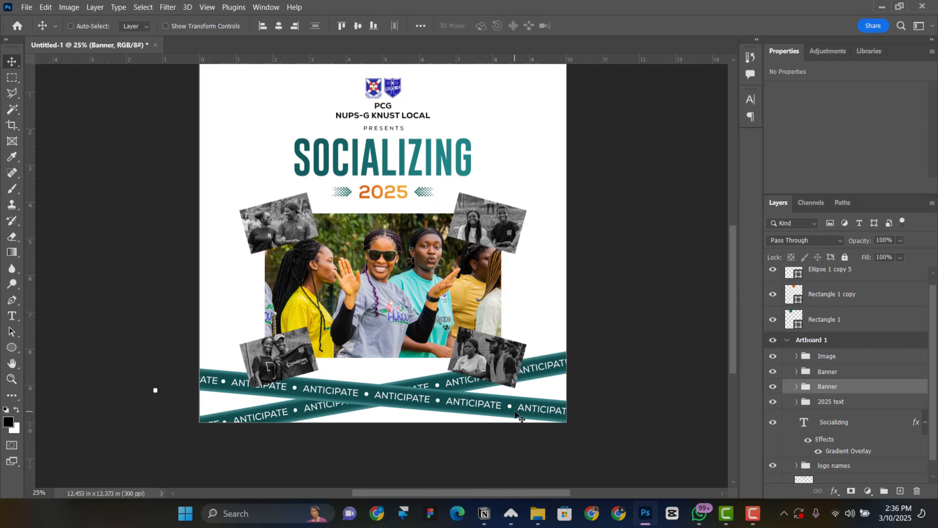
# Rotate the original Banner group a further 5° so the two cross
pyautogui.rightClick(516, 413)
pyautogui.click(536, 431)
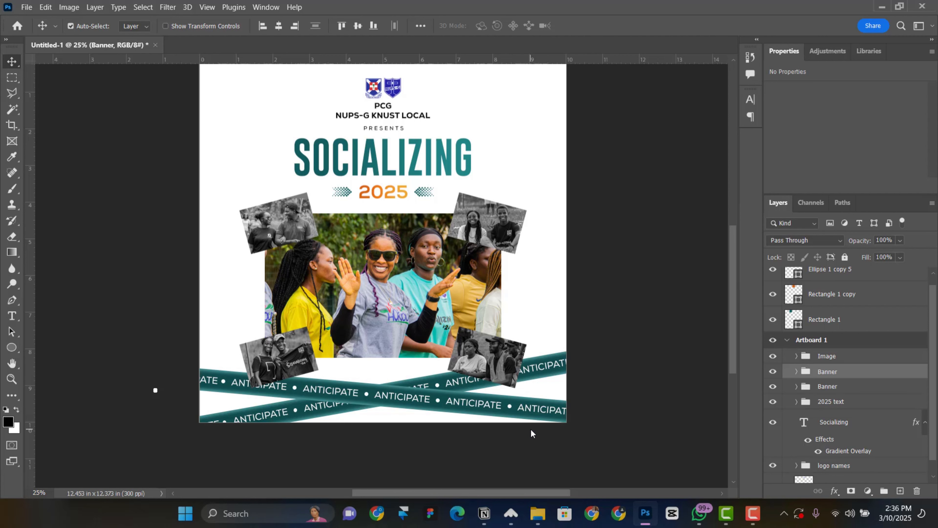
pyautogui.hotkey('ctrl', 't')
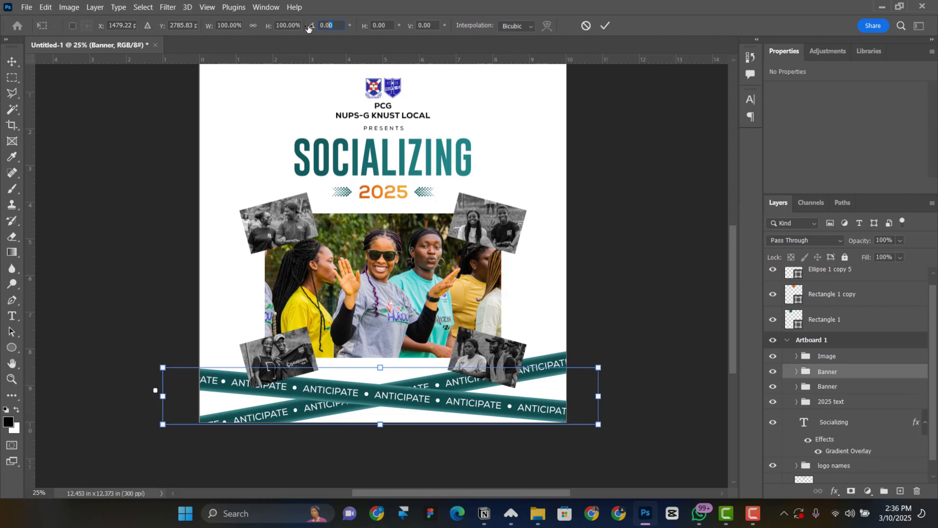
pyautogui.write('5')
pyautogui.press('Return')
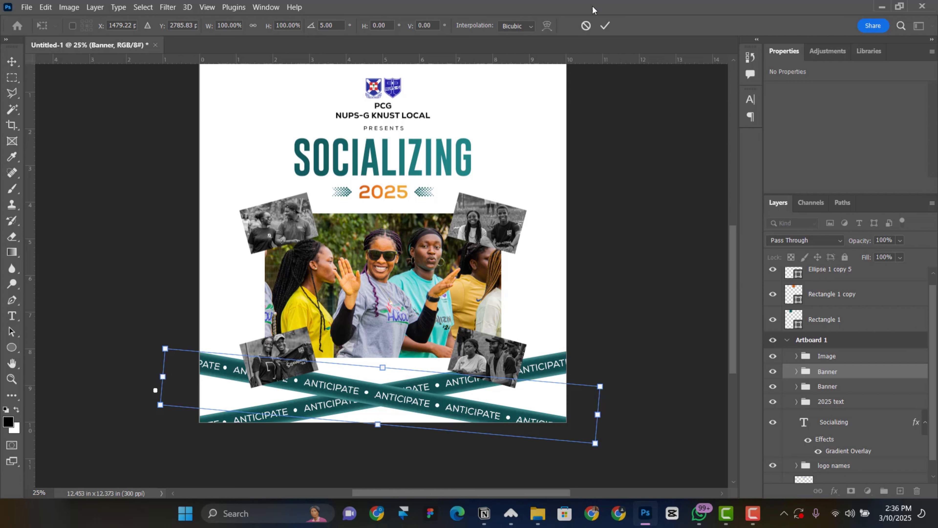
pyautogui.click(609, 26)
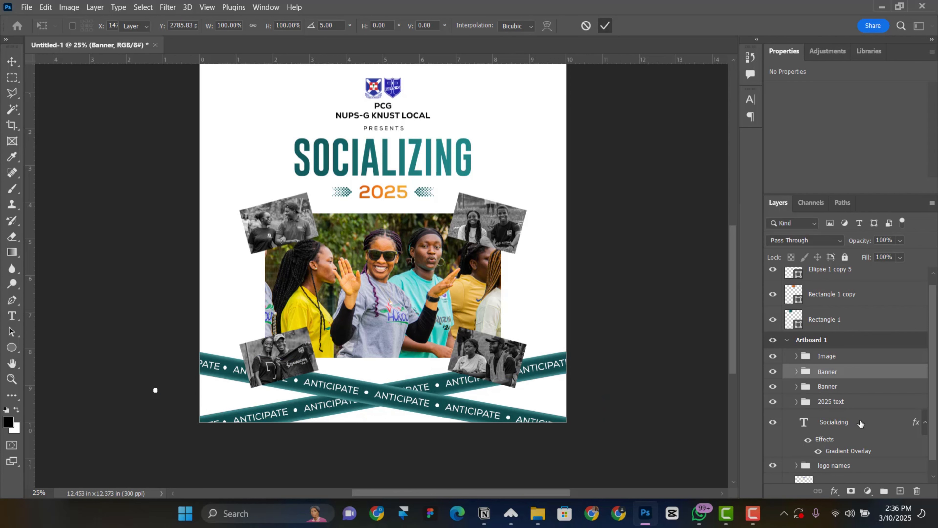
# Select both Banner groups and nudge them upward together
pyautogui.keyDown('ctrl'); pyautogui.click(841, 391); pyautogui.keyUp('ctrl')
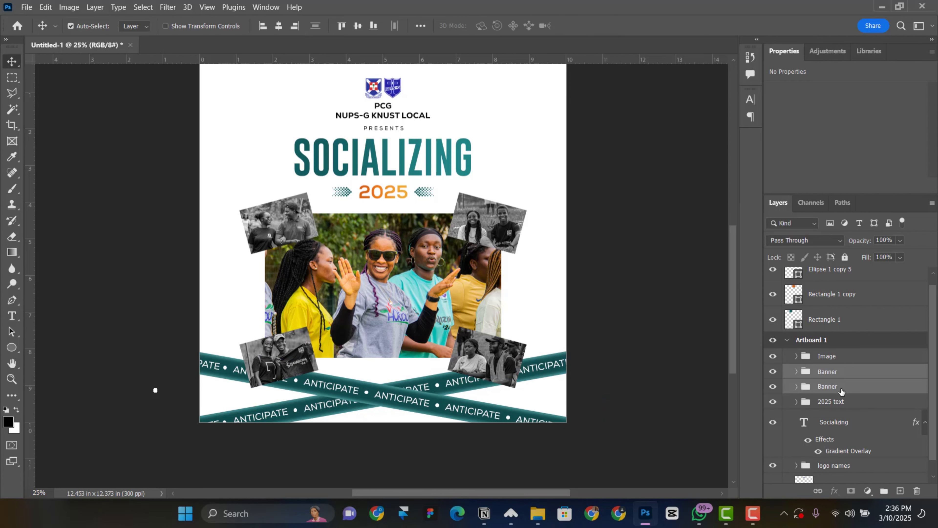
pyautogui.hotkey('shift', 'Up')
pyautogui.hotkey('shift', 'Up')
pyautogui.hotkey('shift', 'Up')
pyautogui.hotkey('shift', 'Up')
pyautogui.hotkey('shift', 'Up')
pyautogui.hotkey('shift', 'Up')
pyautogui.hotkey('shift', 'Up')
pyautogui.hotkey('shift', 'Up')
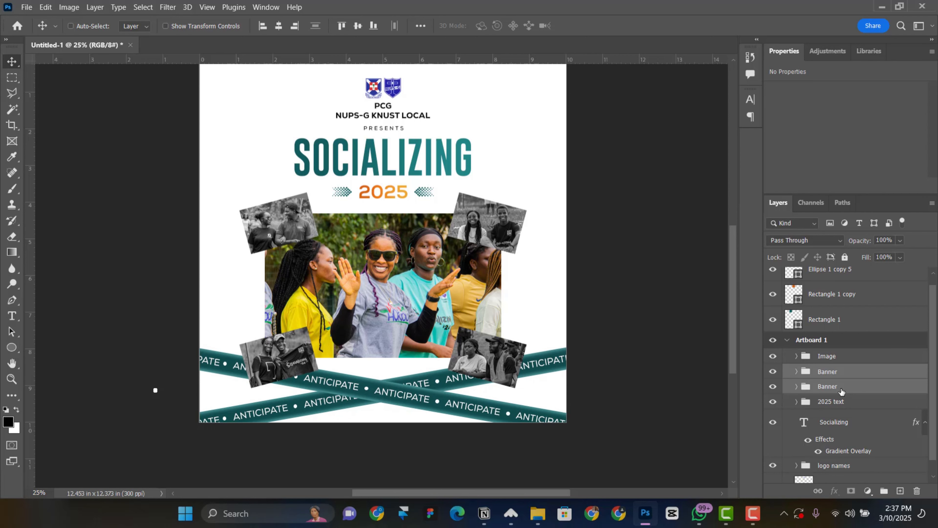
pyautogui.hotkey('shift', 'Up')
pyautogui.hotkey('shift', 'Up')
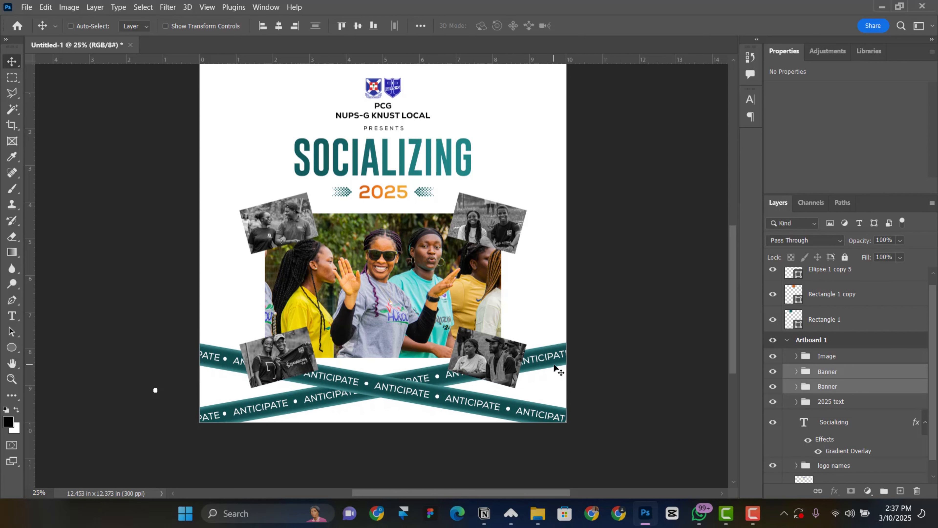
# Set the Fill of one Banner's Rectangle 3 shape to orange
pyautogui.rightClick(554, 367)
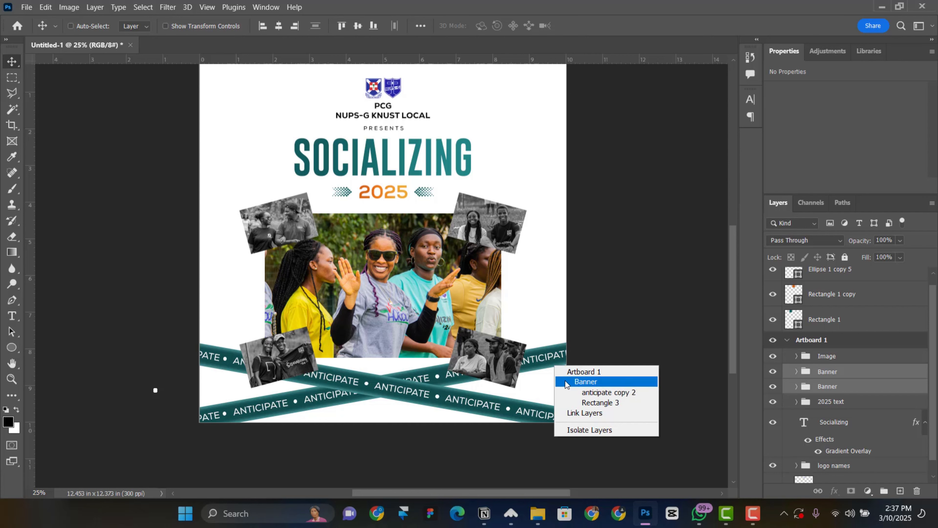
pyautogui.click(586, 382)
pyautogui.click(773, 386)
pyautogui.click(772, 386)
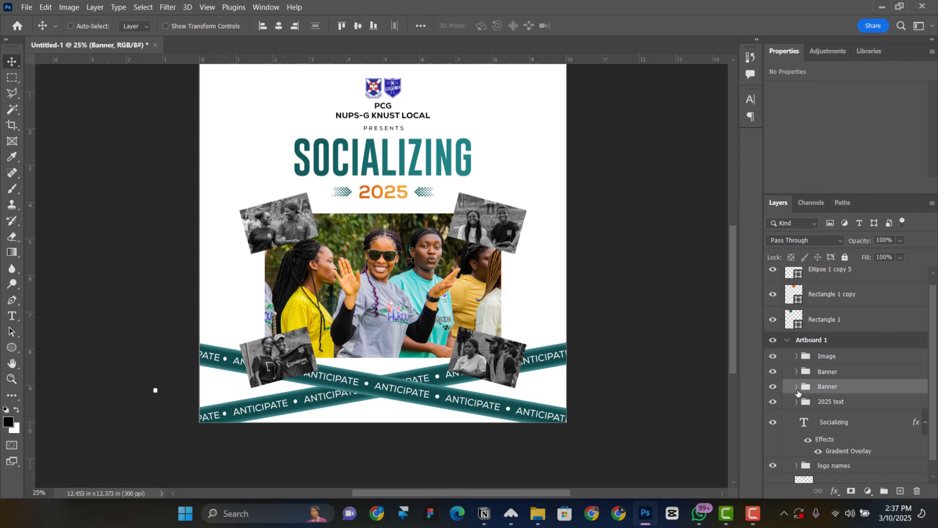
pyautogui.click(796, 387)
pyautogui.scroll(-3, 880, 366)
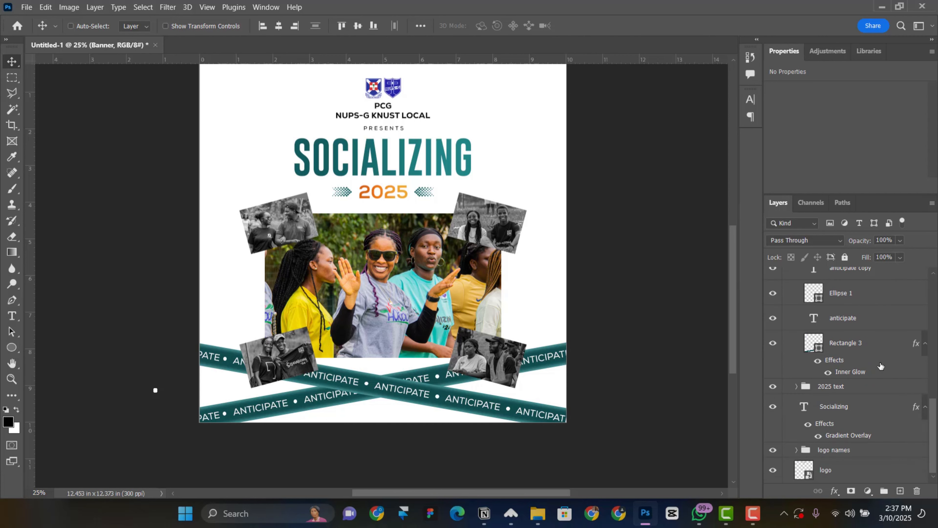
pyautogui.click(865, 346)
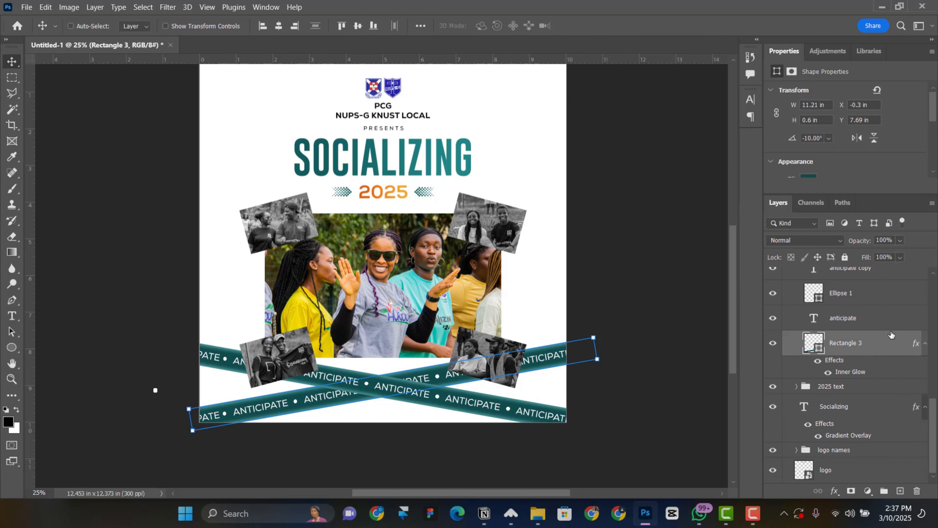
pyautogui.scroll(-2, 837, 140)
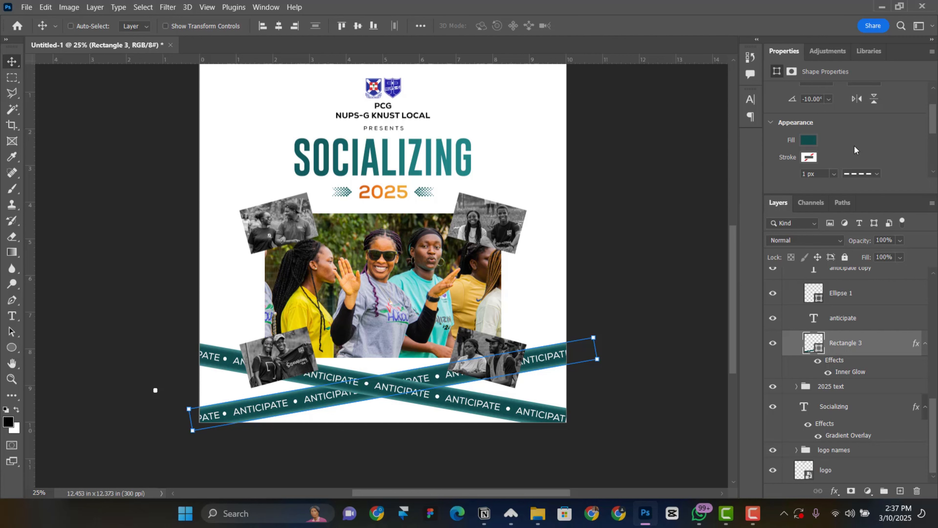
pyautogui.scroll(-2, 849, 148)
pyautogui.click(808, 121)
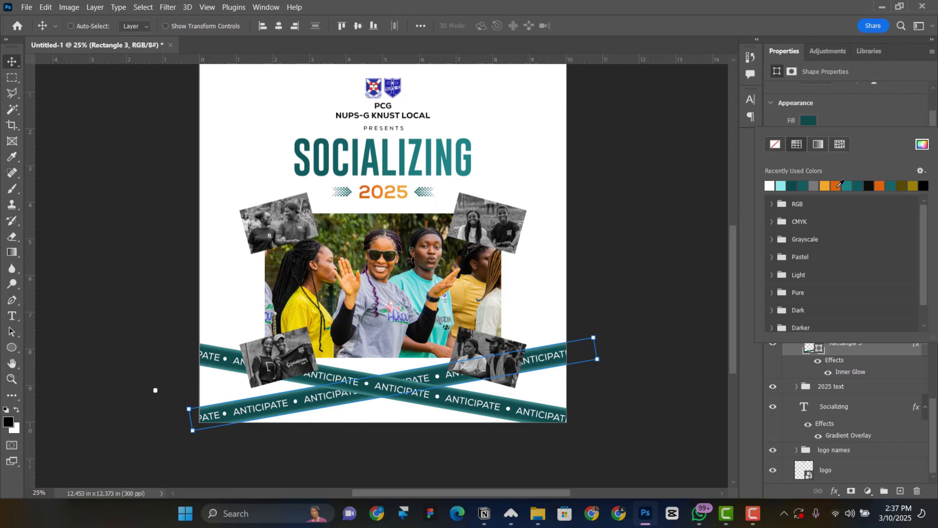
pyautogui.click(836, 185)
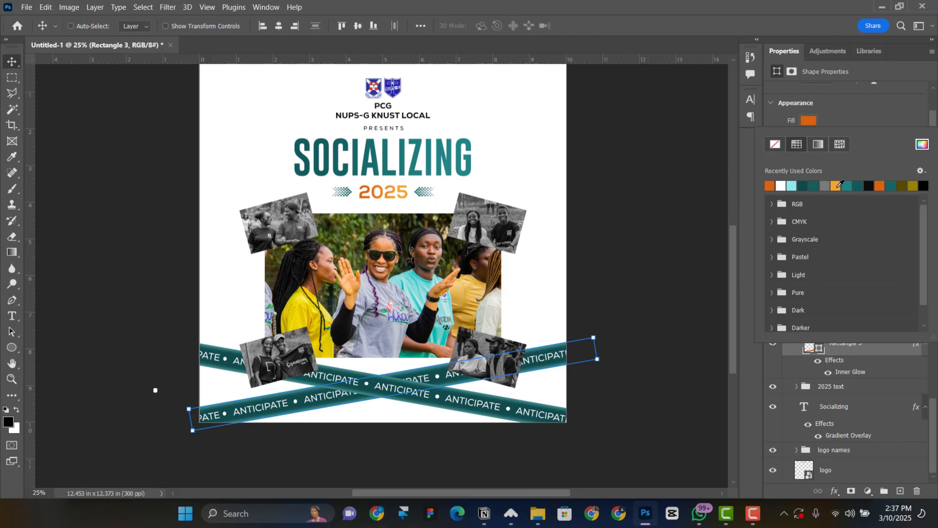
pyautogui.click(921, 144)
pyautogui.press('Escape')
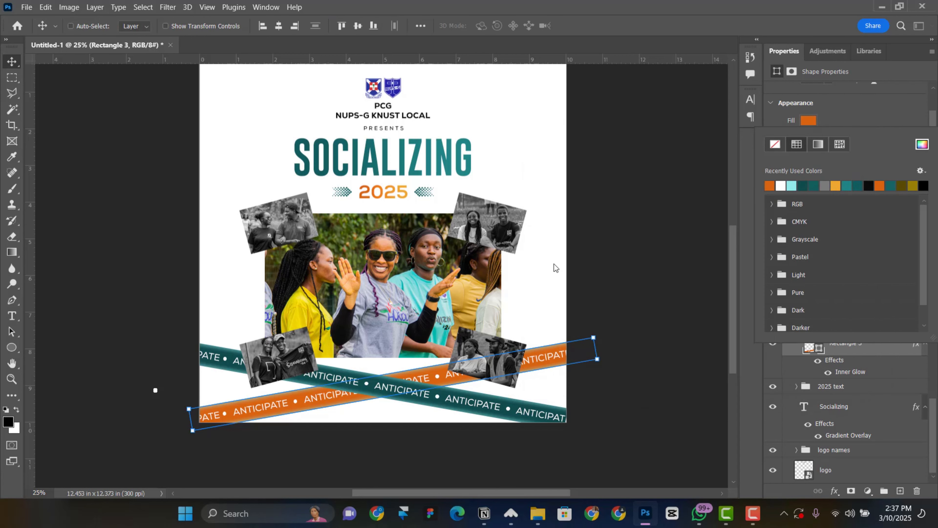
pyautogui.click(842, 122)
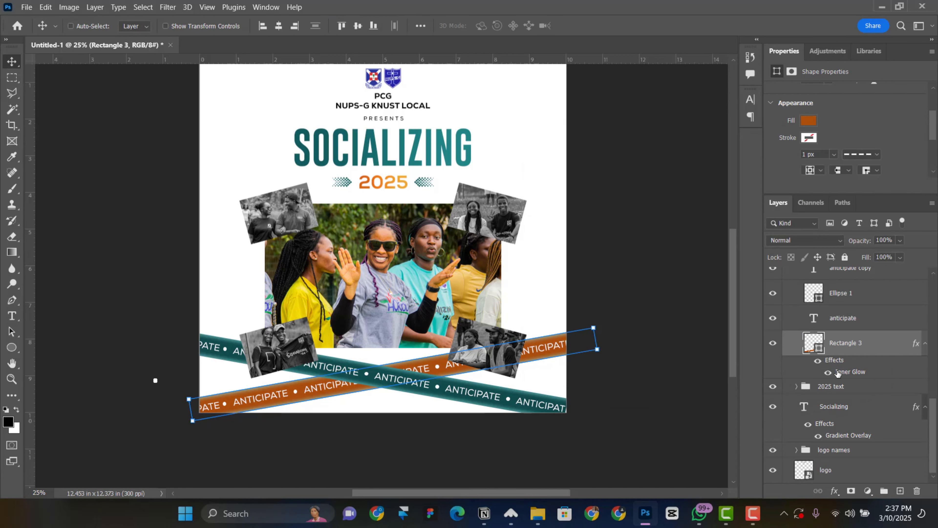
# Change that banner's Inner Glow colour to a pale peach (fcccac)
pyautogui.doubleClick(852, 373)
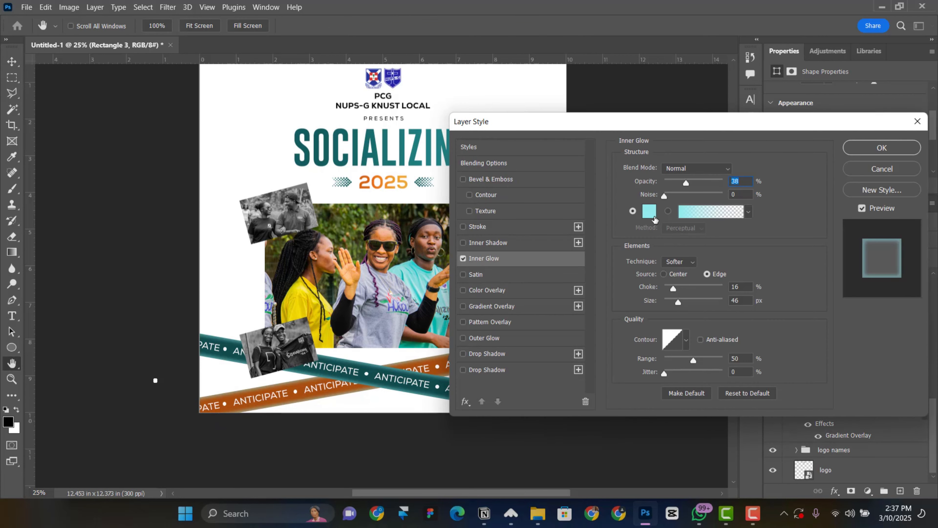
pyautogui.click(650, 214)
pyautogui.click(442, 364)
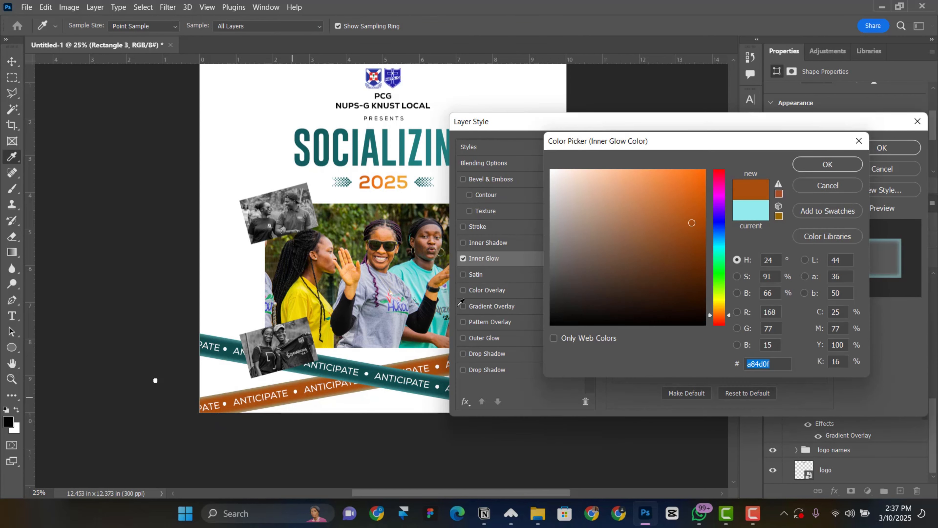
pyautogui.moveTo(677, 201)
pyautogui.mouseDown()
pyautogui.moveTo(663, 172)
pyautogui.moveTo(648, 169)
pyautogui.moveTo(618, 185)
pyautogui.moveTo(599, 171)
pyautogui.mouseUp()
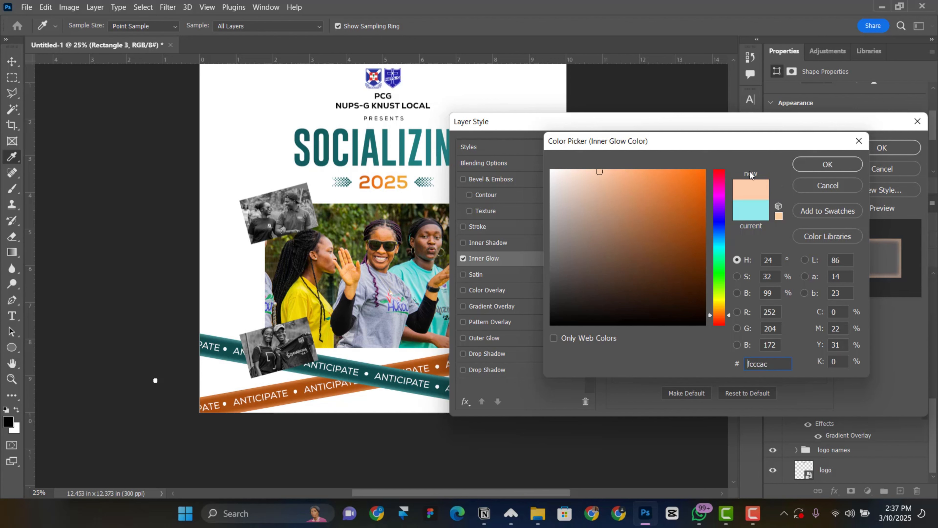
pyautogui.click(849, 164)
pyautogui.click(888, 151)
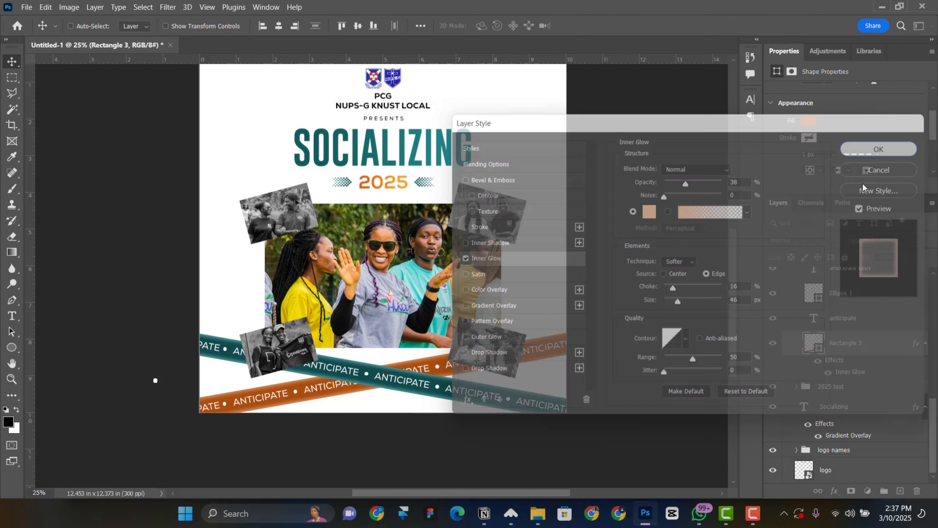
# Delete an accidental extra Banner copy and select both crossing Banner groups
pyautogui.click(557, 265)
pyautogui.scroll(2, 524, 278)
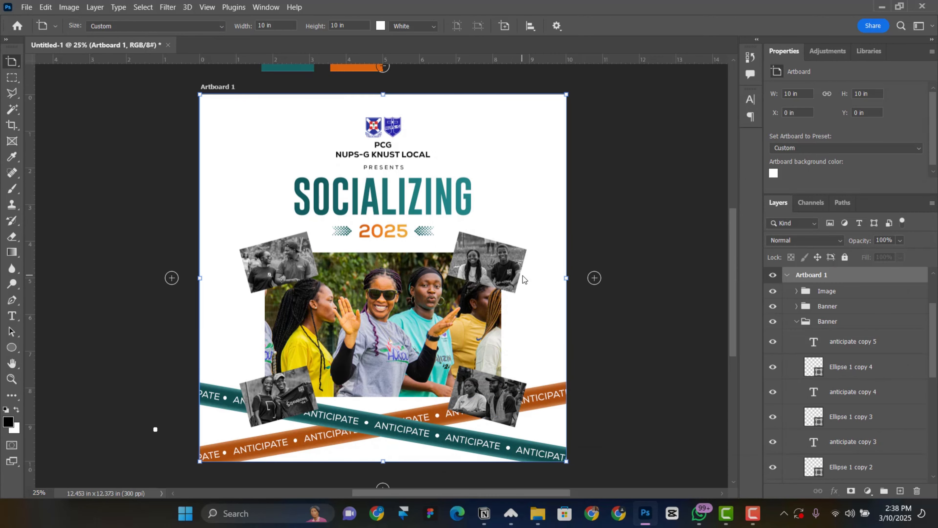
pyautogui.scroll(-1, 517, 331)
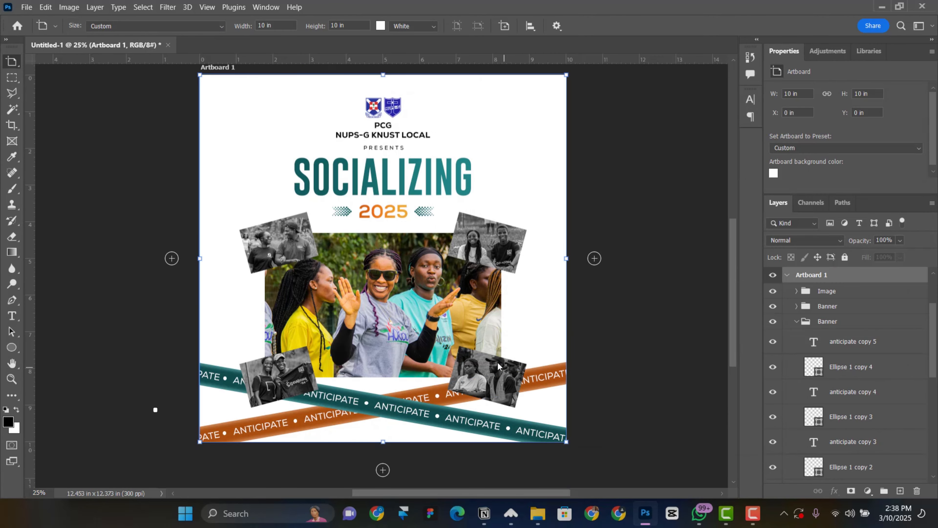
pyautogui.click(842, 312)
pyautogui.press('v')
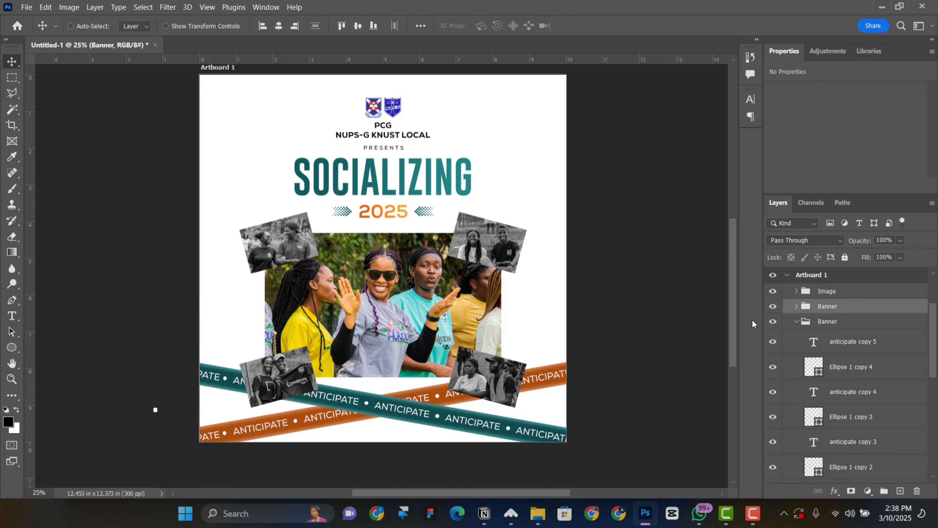
pyautogui.hotkey('ctrl', 'j')
pyautogui.keyDown('shift'); pyautogui.click(827, 321); pyautogui.keyUp('shift')
pyautogui.click(796, 337)
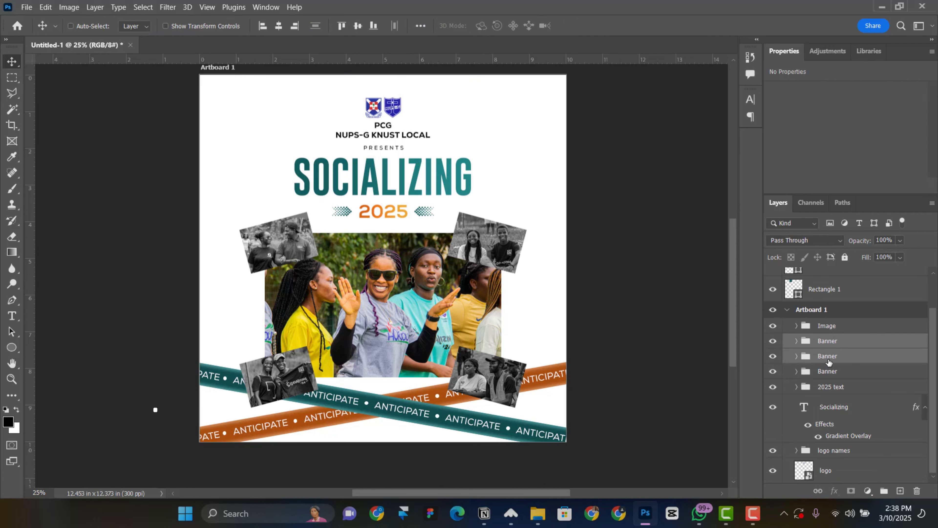
pyautogui.click(827, 359)
pyautogui.click(830, 366)
pyautogui.press('Delete')
pyautogui.keyDown('ctrl'); pyautogui.click(833, 368); pyautogui.keyUp('ctrl')
pyautogui.keyDown('ctrl'); pyautogui.click(824, 362); pyautogui.keyUp('ctrl')
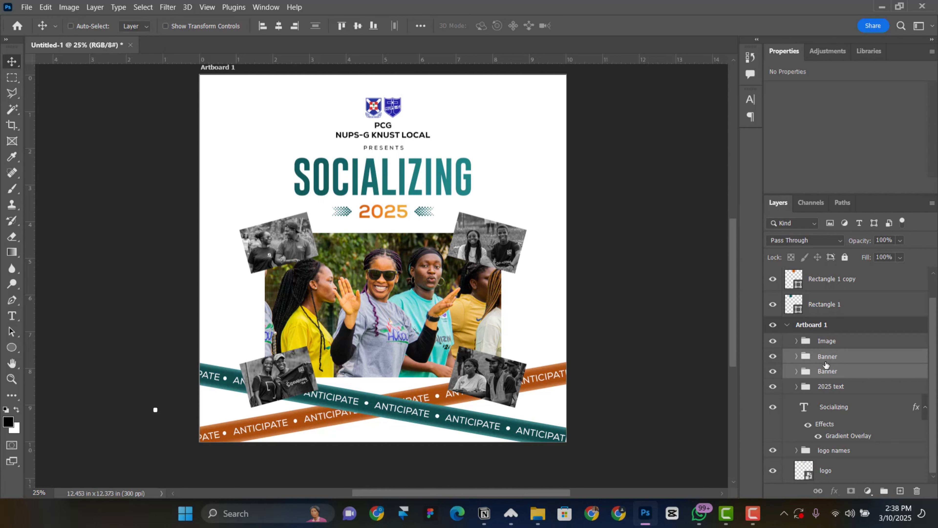
# Duplicate both banners and move the copies up to the flyer's top edge
pyautogui.hotkey('ctrl', 'j')
pyautogui.moveTo(406, 413); pyautogui.dragTo(404, 127)
pyautogui.hotkey('shift', 'Up')
pyautogui.hotkey('shift', 'Up')
pyautogui.hotkey('shift', 'Up')
pyautogui.hotkey('shift', 'Up')
pyautogui.hotkey('shift', 'Up')
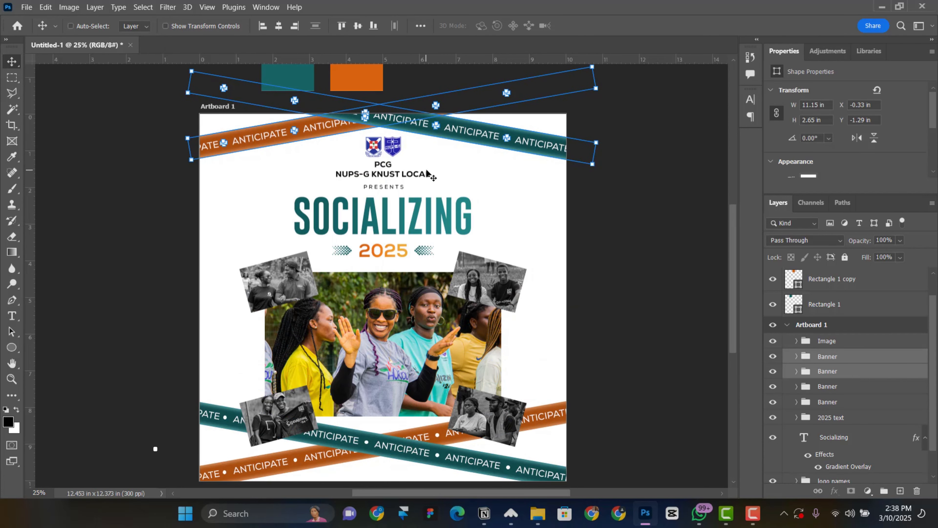
pyautogui.hotkey('shift', 'Up')
pyautogui.hotkey('shift', 'Up')
pyautogui.hotkey('shift', 'Up')
pyautogui.hotkey('shift', 'Up')
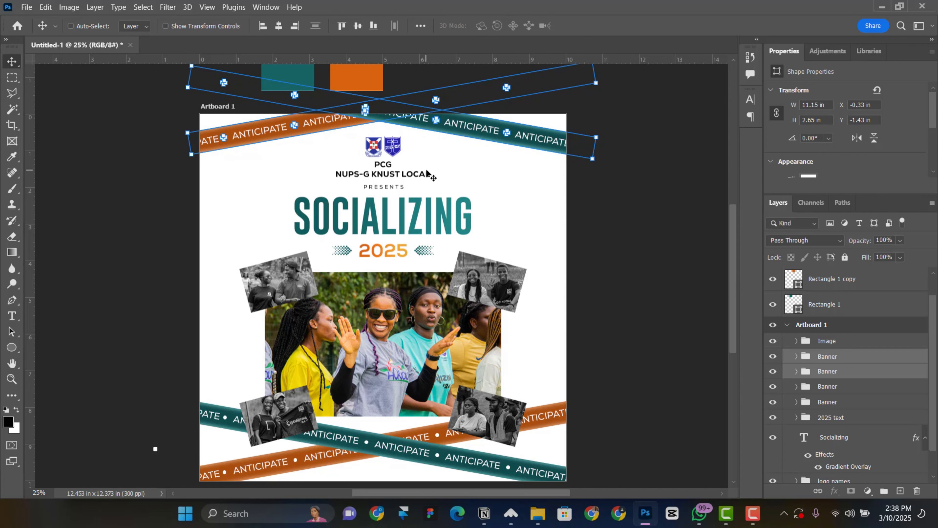
pyautogui.hotkey('shift', 'Up')
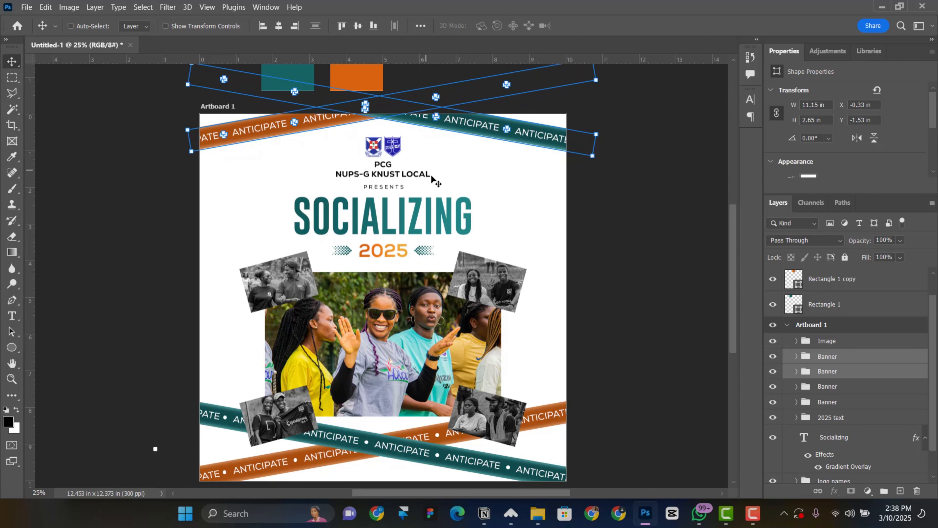
# Select the Image group holding the photo collage
pyautogui.scroll(-1, 462, 216)
pyautogui.rightClick(420, 297)
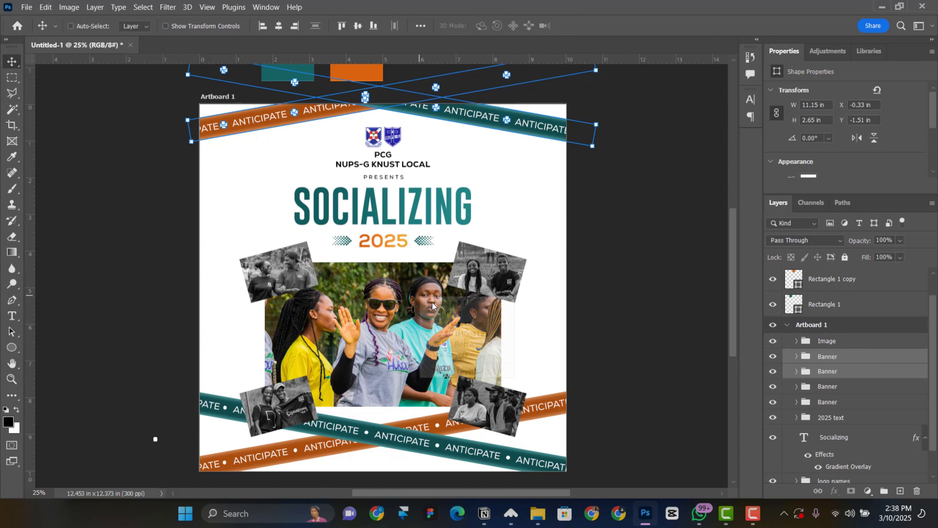
pyautogui.click(445, 313)
# Nudge the Image group photo collage up slightly and review the flyer
pyautogui.hotkey('shift', 'Up')
pyautogui.hotkey('shift', 'Up')
pyautogui.hotkey('shift', 'Up')
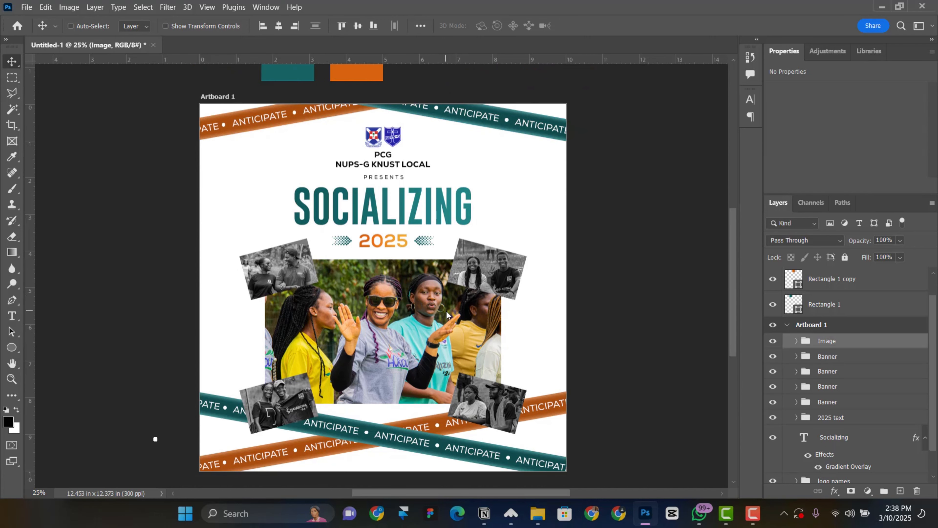
pyautogui.moveTo(442, 239); pyautogui.dragTo(450, 254)
pyautogui.scroll(-3, 461, 231)
pyautogui.scroll(2, 460, 232)
pyautogui.scroll(-1, 455, 279)
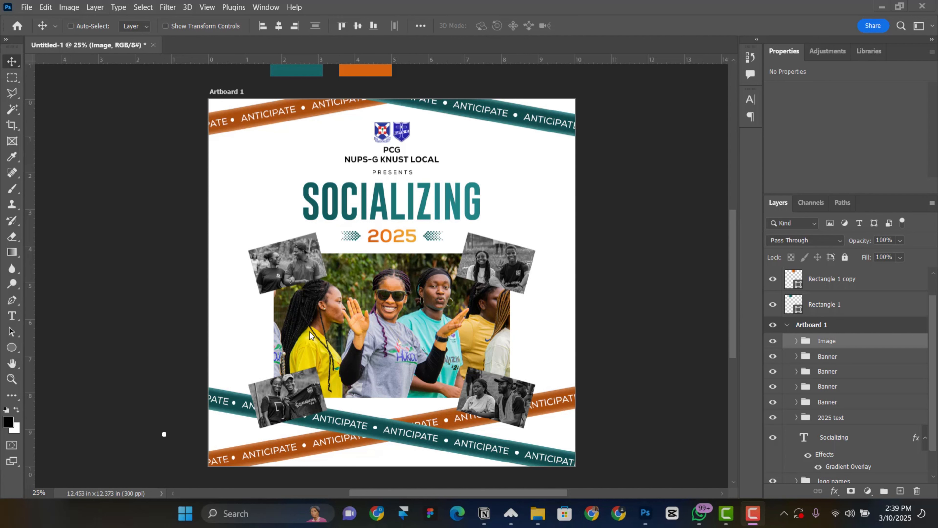
pyautogui.scroll(-1, 317, 289)
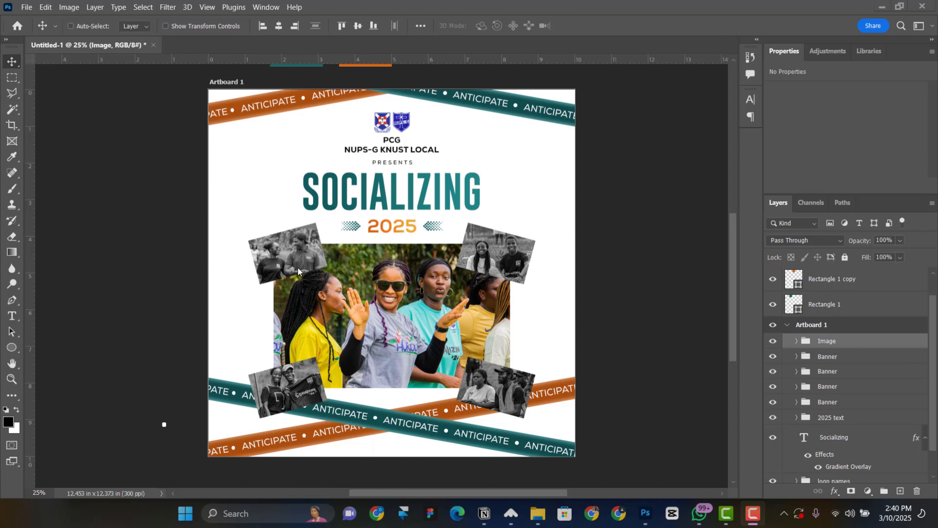
pyautogui.scroll(1, 306, 310)
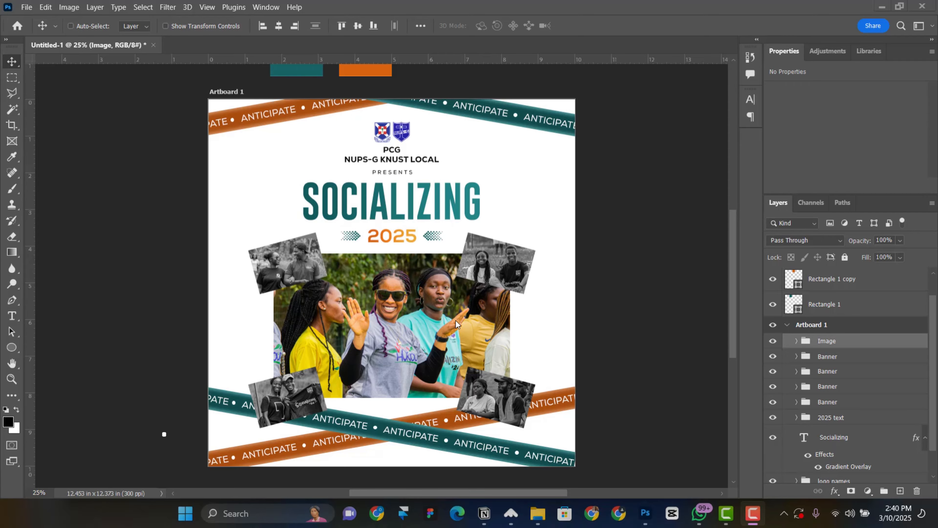
pyautogui.scroll(1, 461, 262)
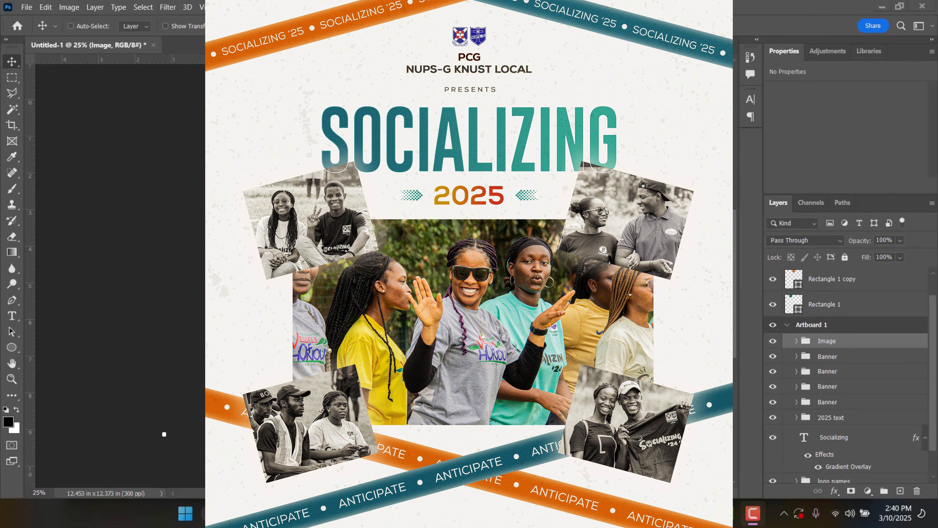